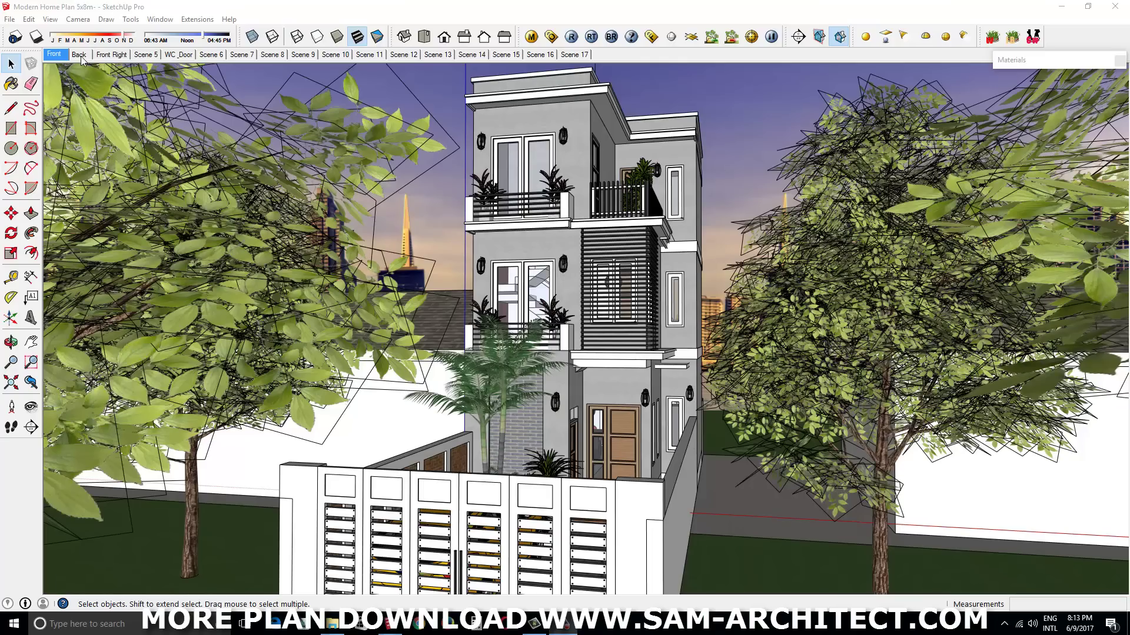
- In the Back scene, hide the garage-door panel to expose the glass doors, then return to Front Right
click(80, 55)
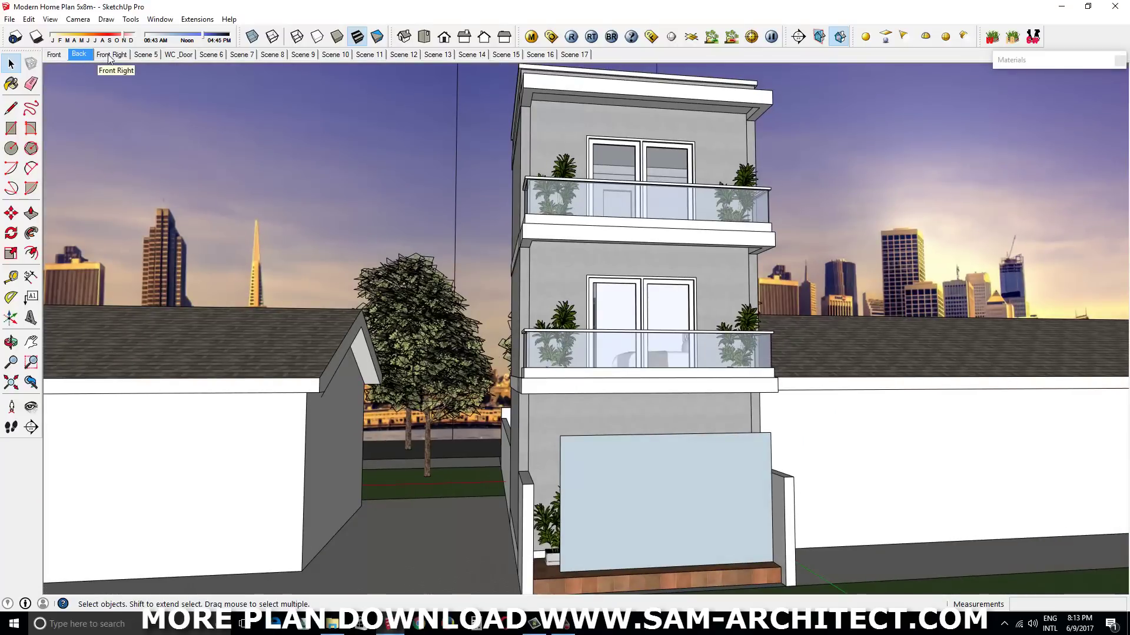
click(704, 475)
right_click(701, 469)
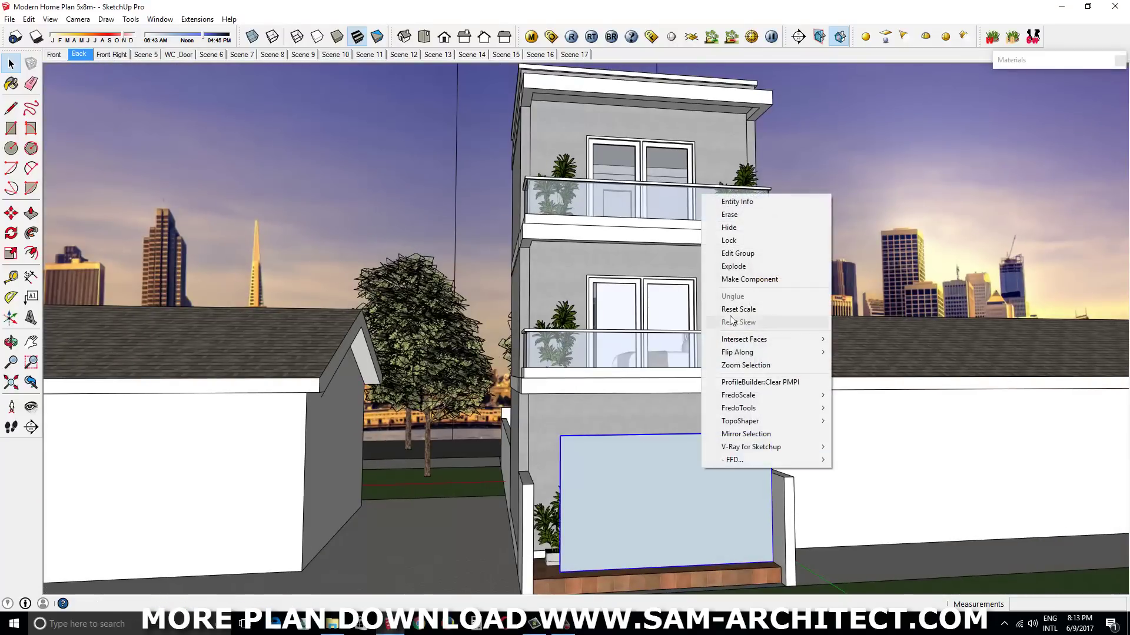
click(737, 228)
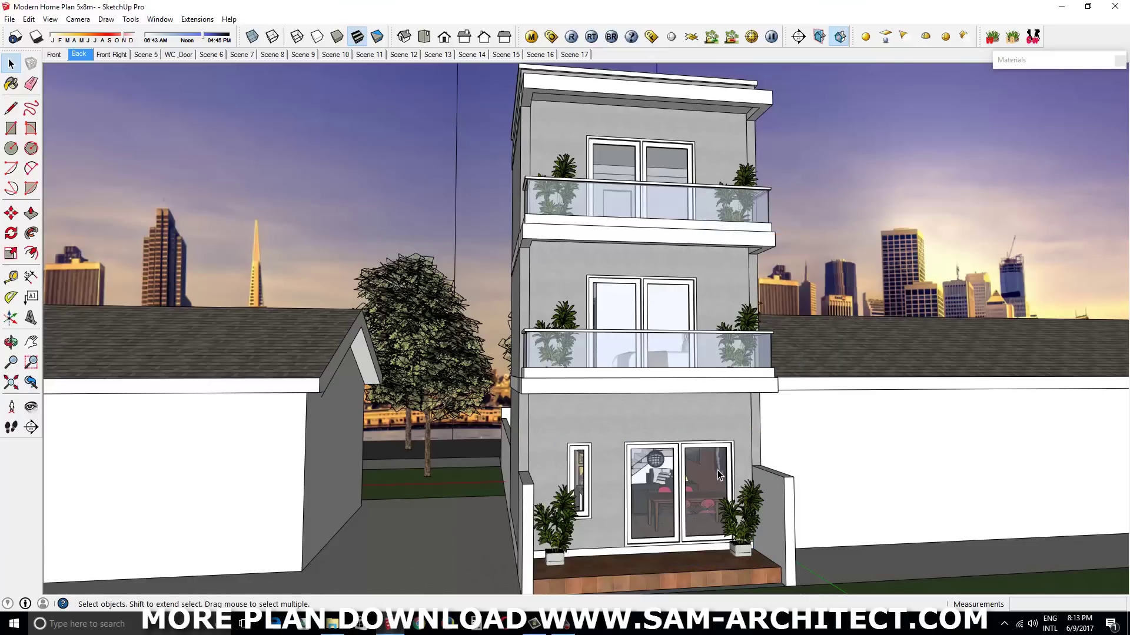
click(115, 56)
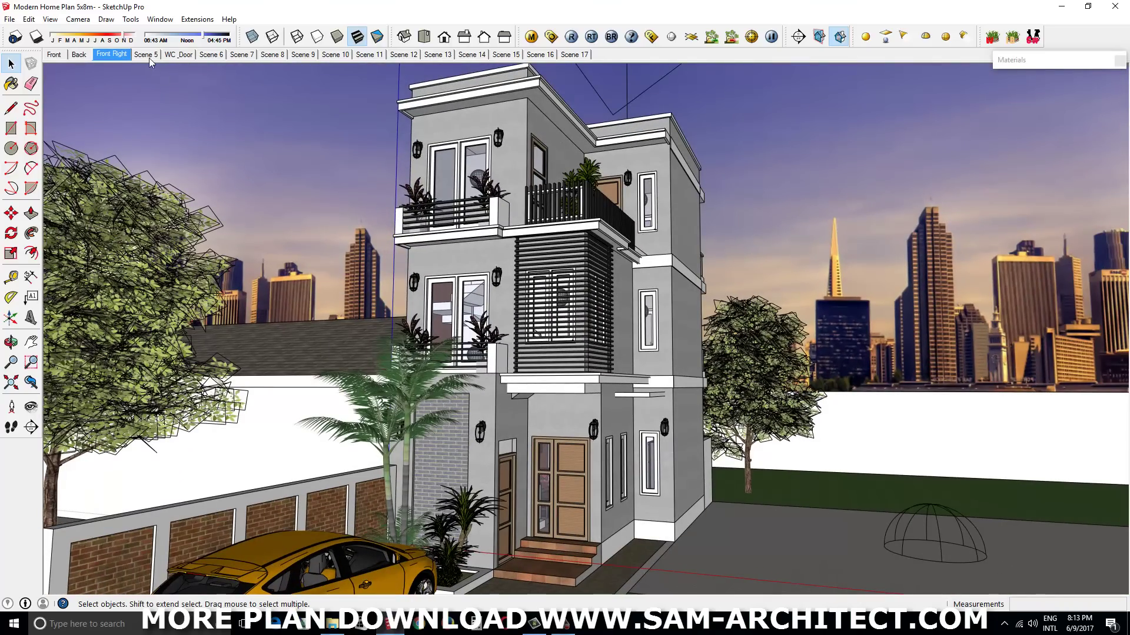
- Play Scene 5, WC_Door and Scenes 6–11, from the entrance through kitchen to the stair landing
click(146, 54)
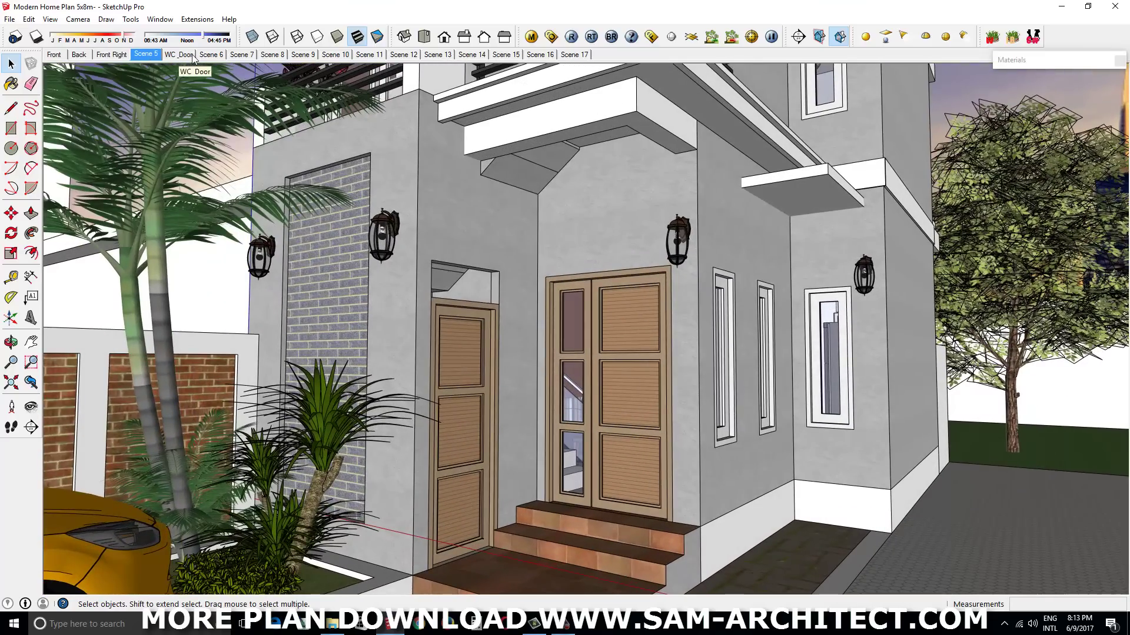
click(178, 54)
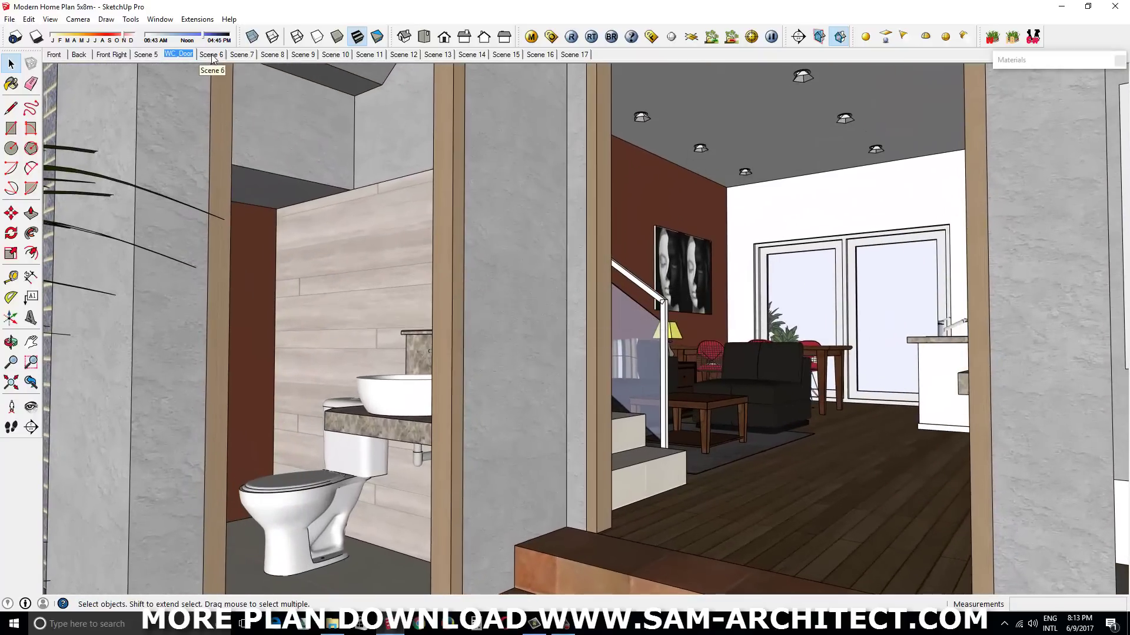
click(212, 55)
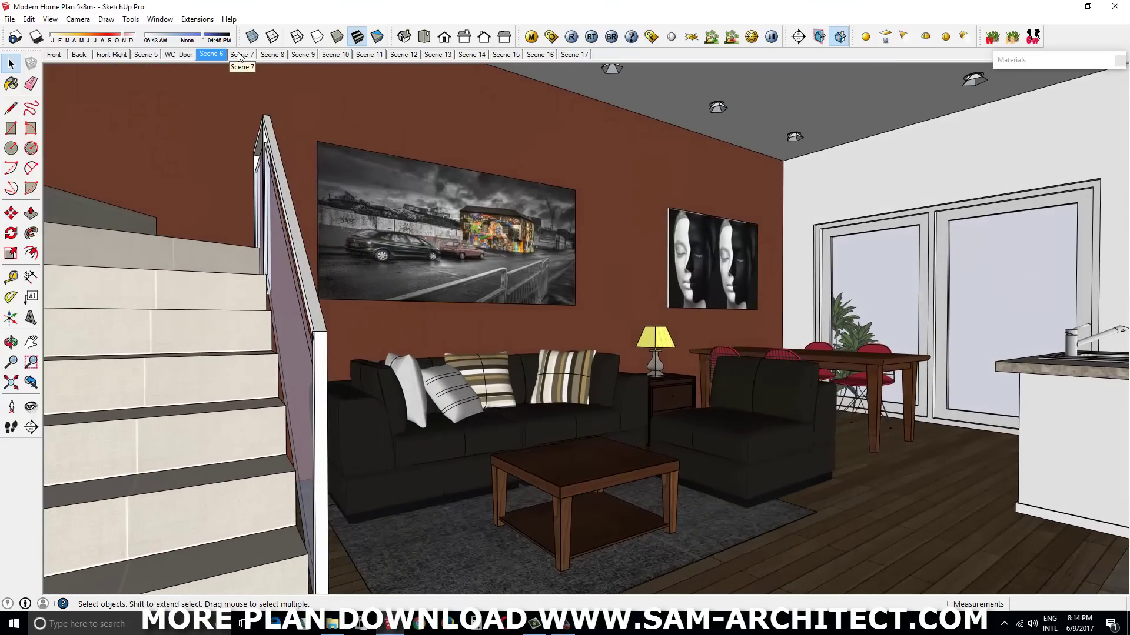
click(240, 56)
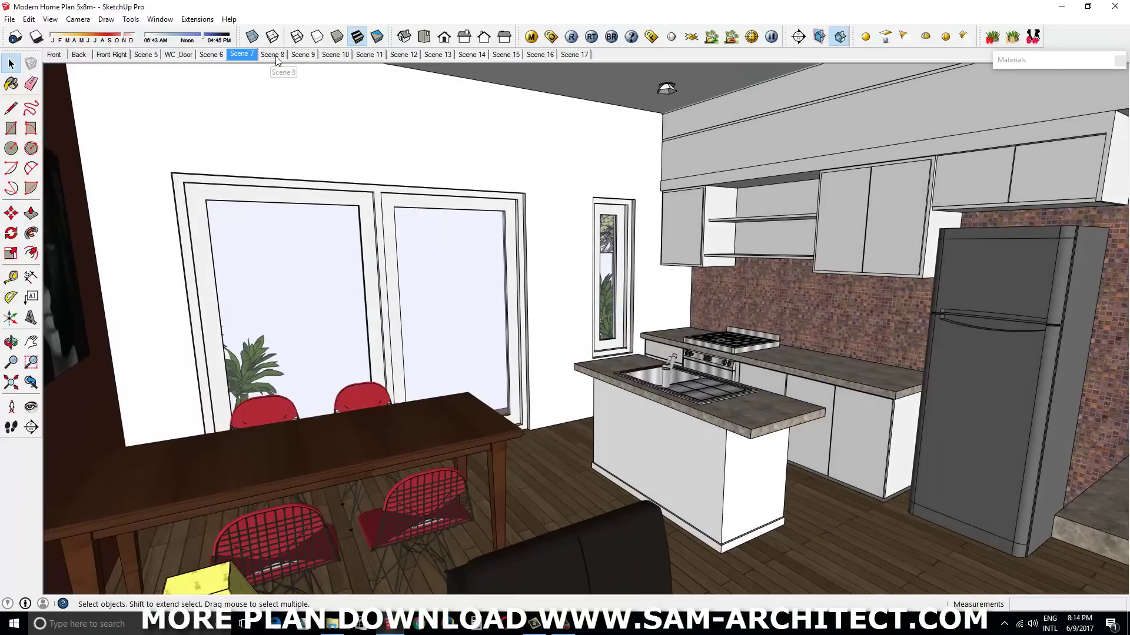
click(276, 56)
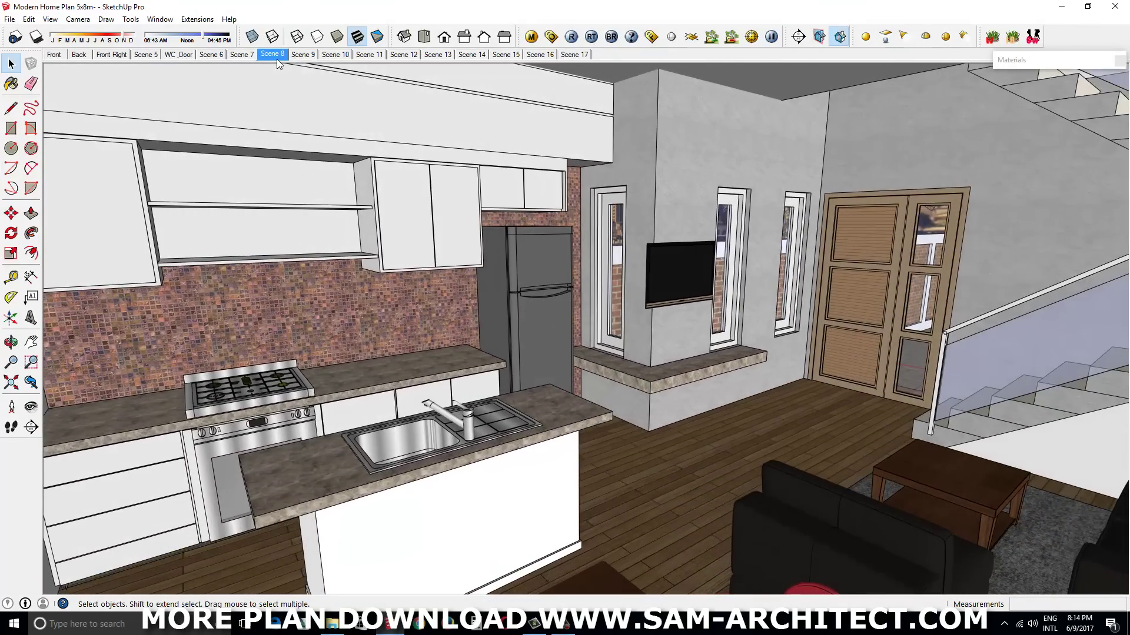
click(301, 56)
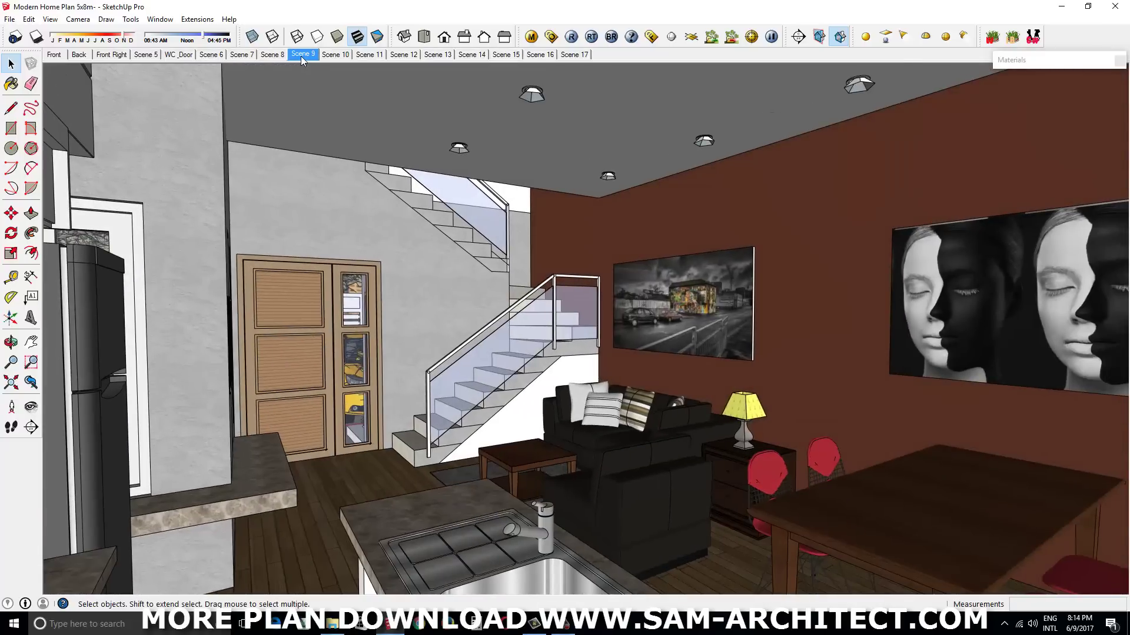
click(337, 56)
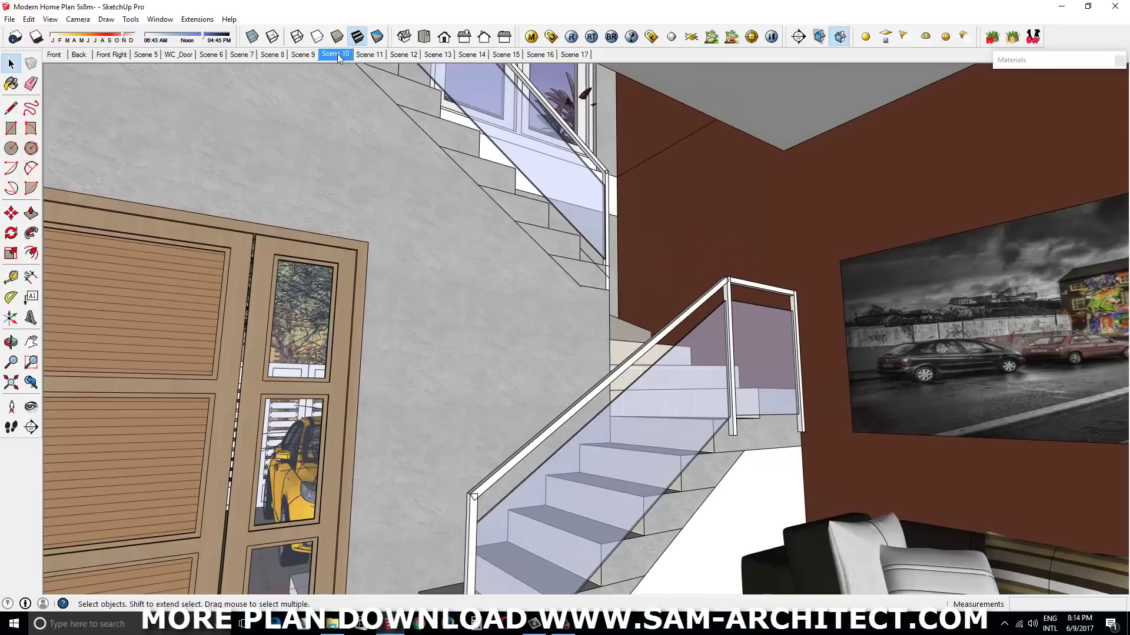
click(362, 56)
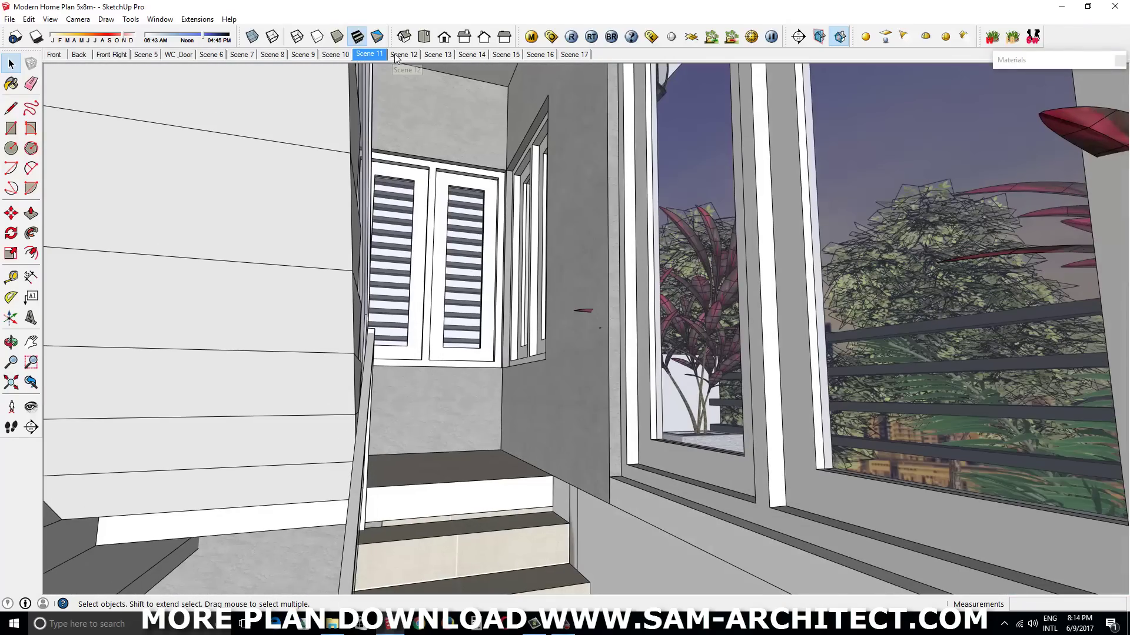
- Play Scenes 12–17 (upper stair, bathroom, bedroom, balcony exterior), then return to Front Right
click(398, 55)
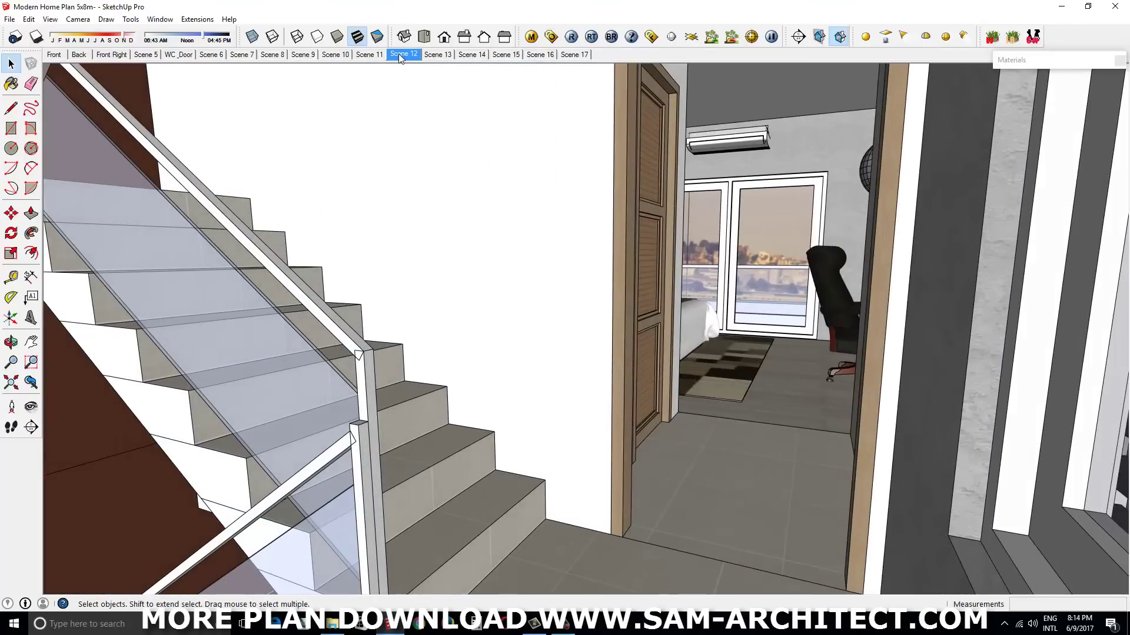
click(430, 55)
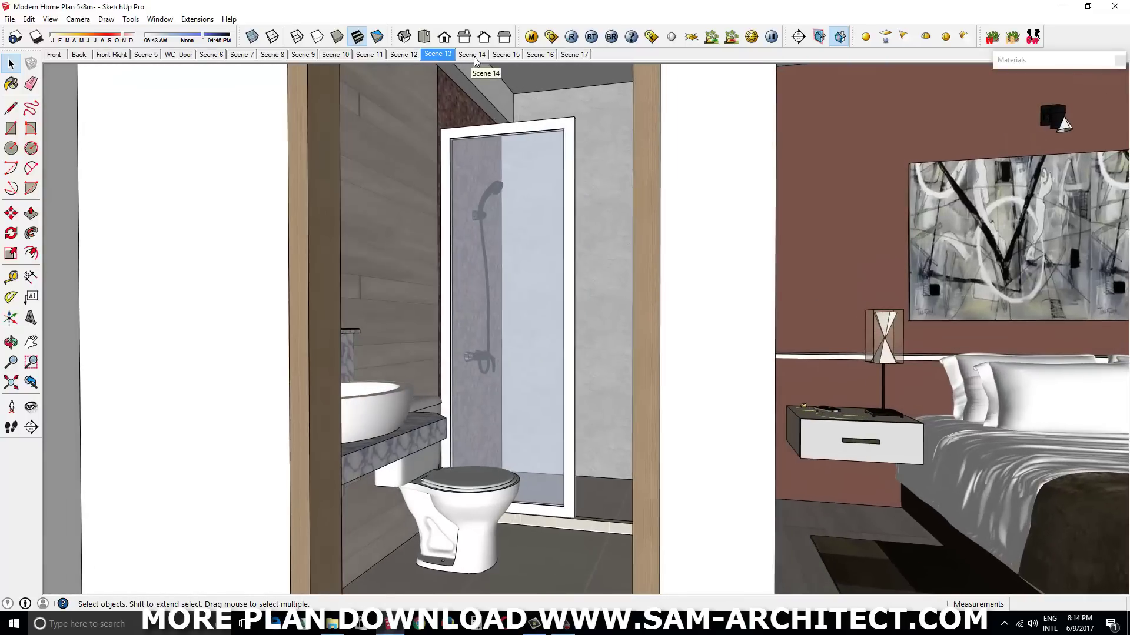
click(474, 55)
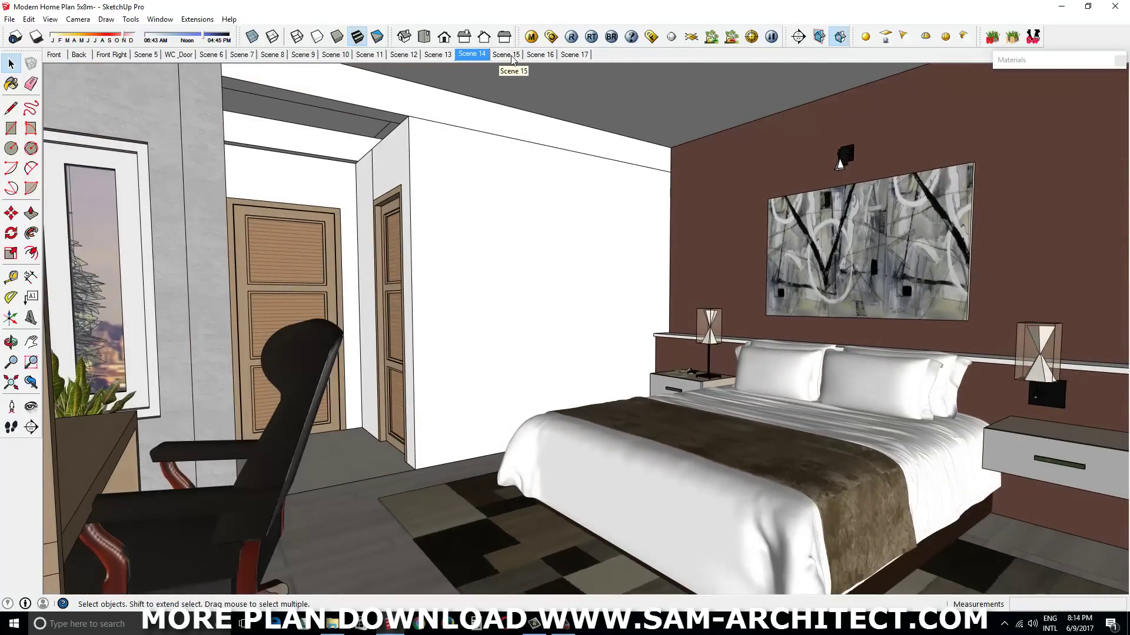
click(511, 55)
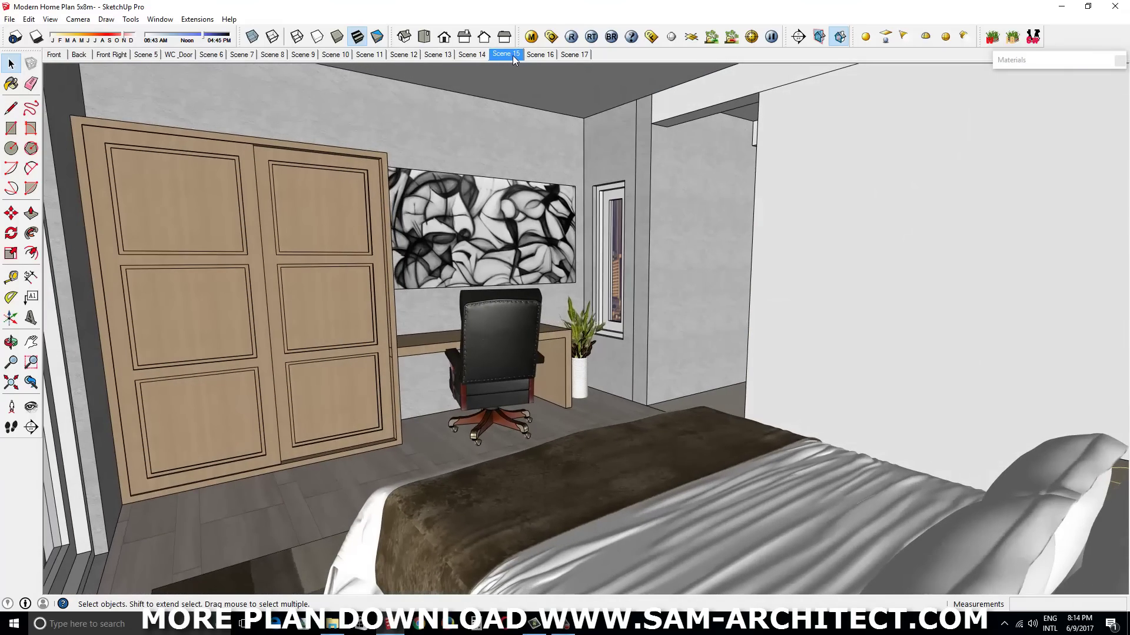
click(536, 55)
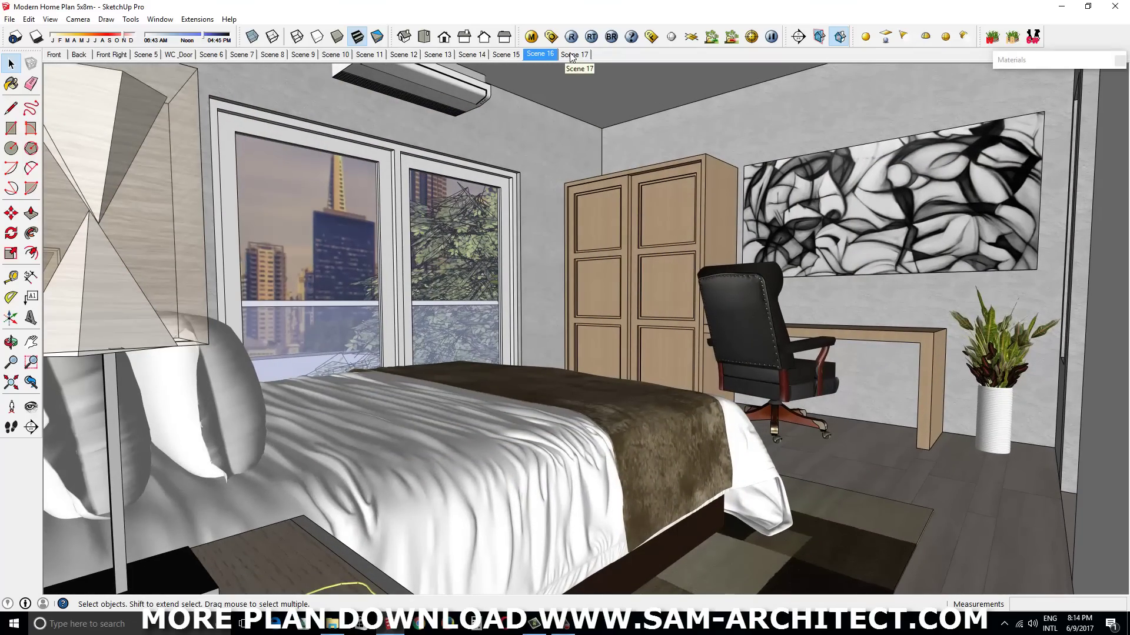
click(570, 54)
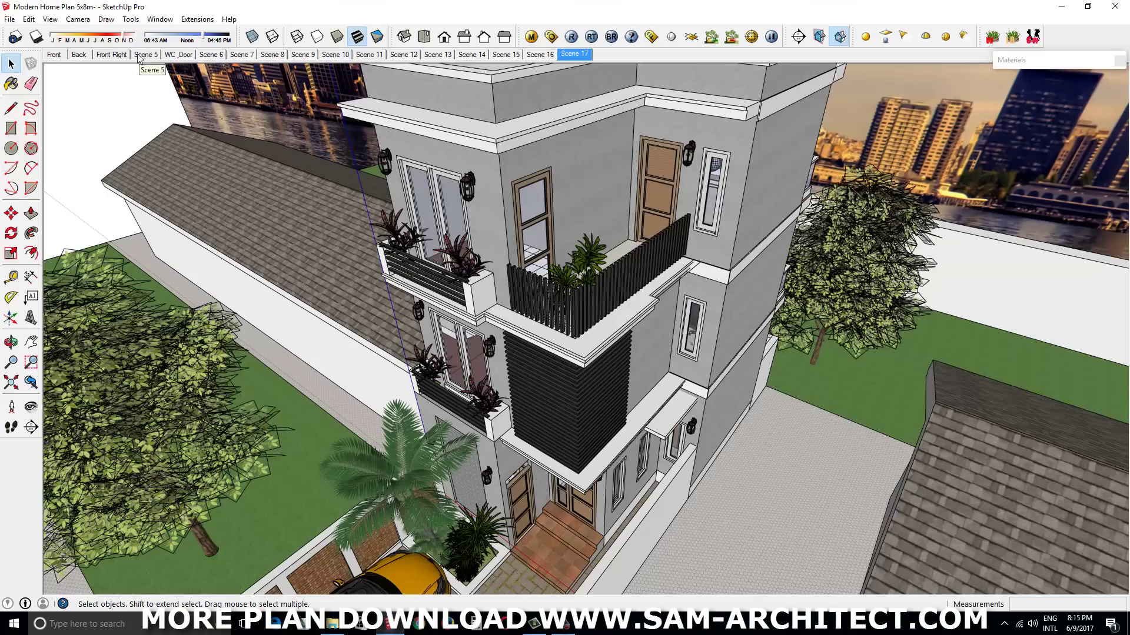
click(112, 57)
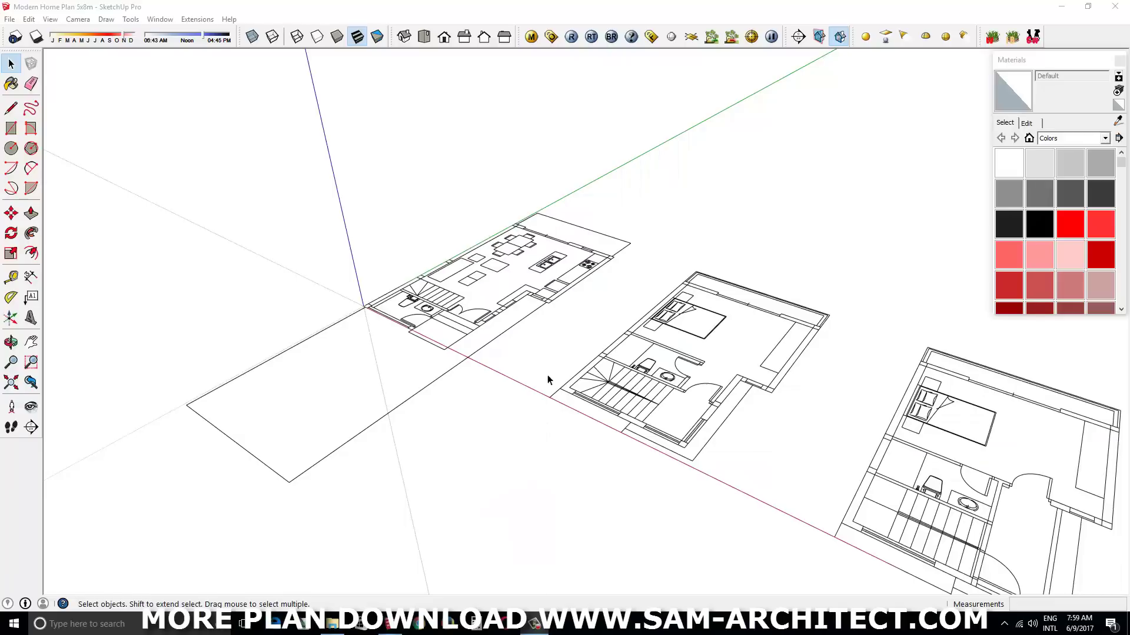
- Draw a 200 x 8200 mm wall footprint at the ground-floor plan corner
drag(547, 375, 507, 360)
key(r)
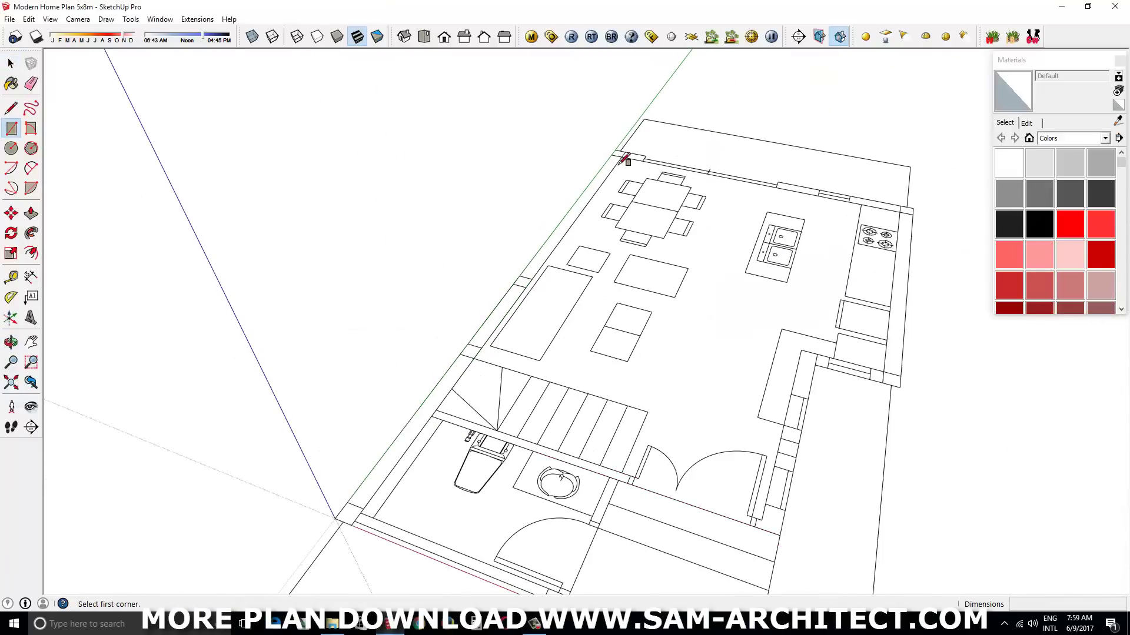
click(626, 164)
text(200,8200)
key(Return)
- Raise the wall footprint to 3500 mm and group it
scroll(up, 3)
key(p)
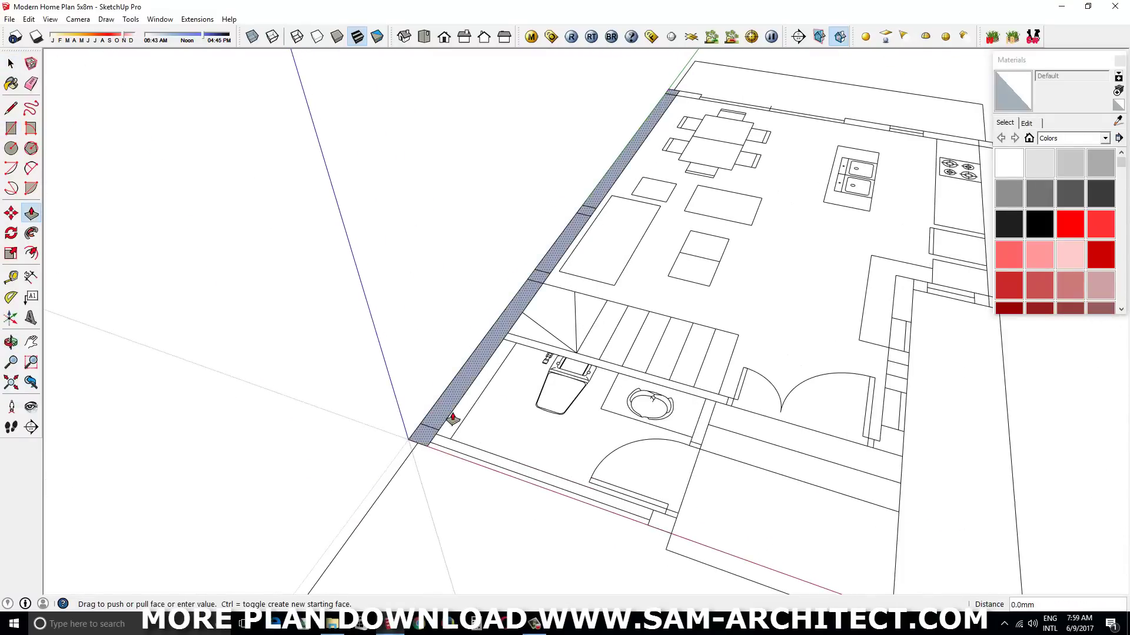
drag(433, 427, 424, 257)
scroll(down, 3)
text(3500)
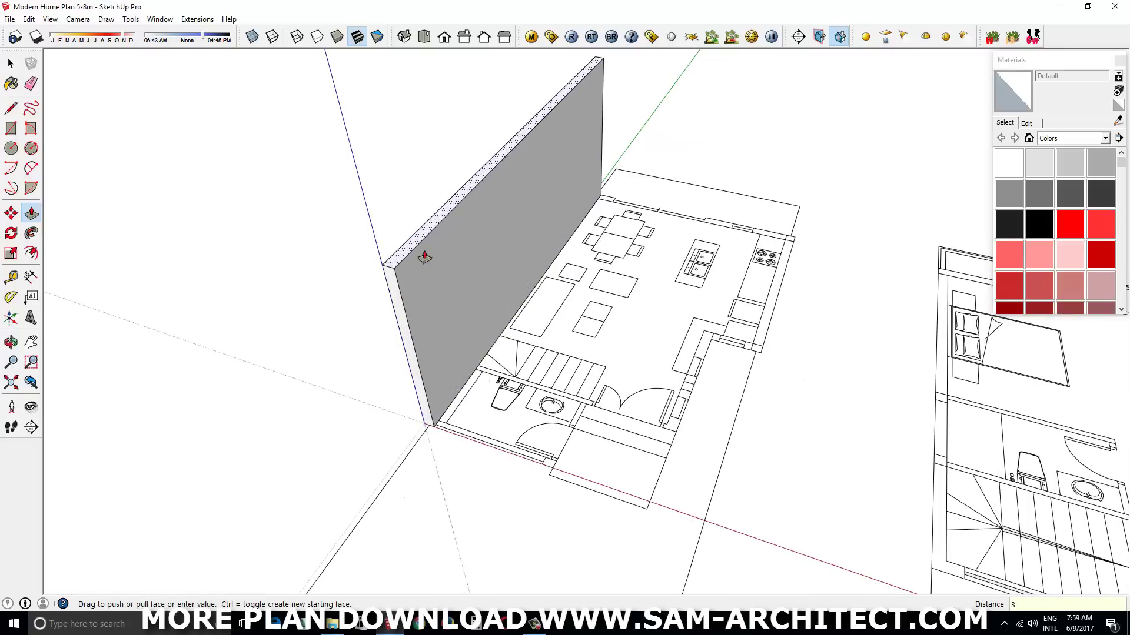
key(Return)
key(space)
triple_click(460, 277)
right_click(461, 277)
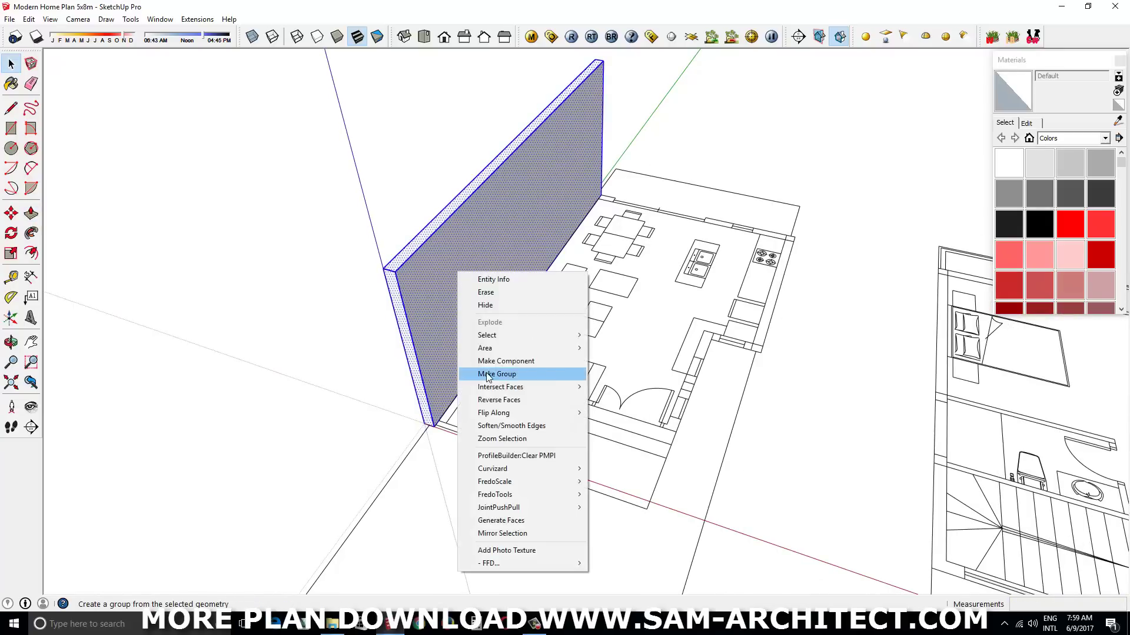
click(506, 375)
- Draw a second thin wall from the first wall's corner, extrude it and group it
scroll(up, 3)
scroll(up, 3)
key(r)
click(379, 383)
scroll(up, 3)
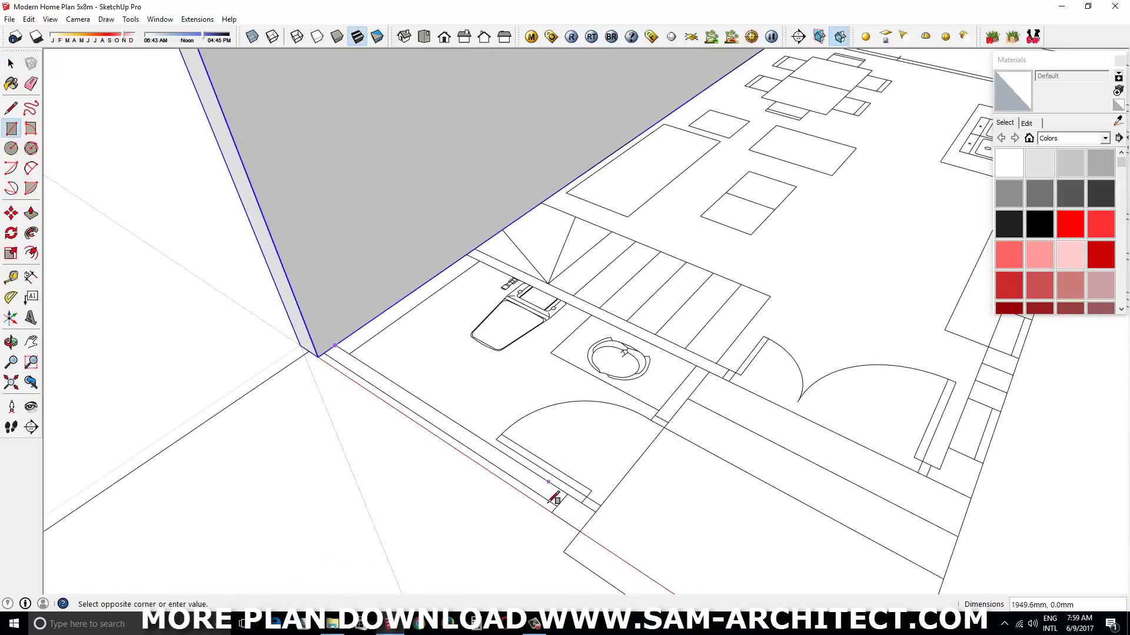
click(558, 511)
key(p)
drag(526, 474, 536, 435)
key(space)
right_click(536, 435)
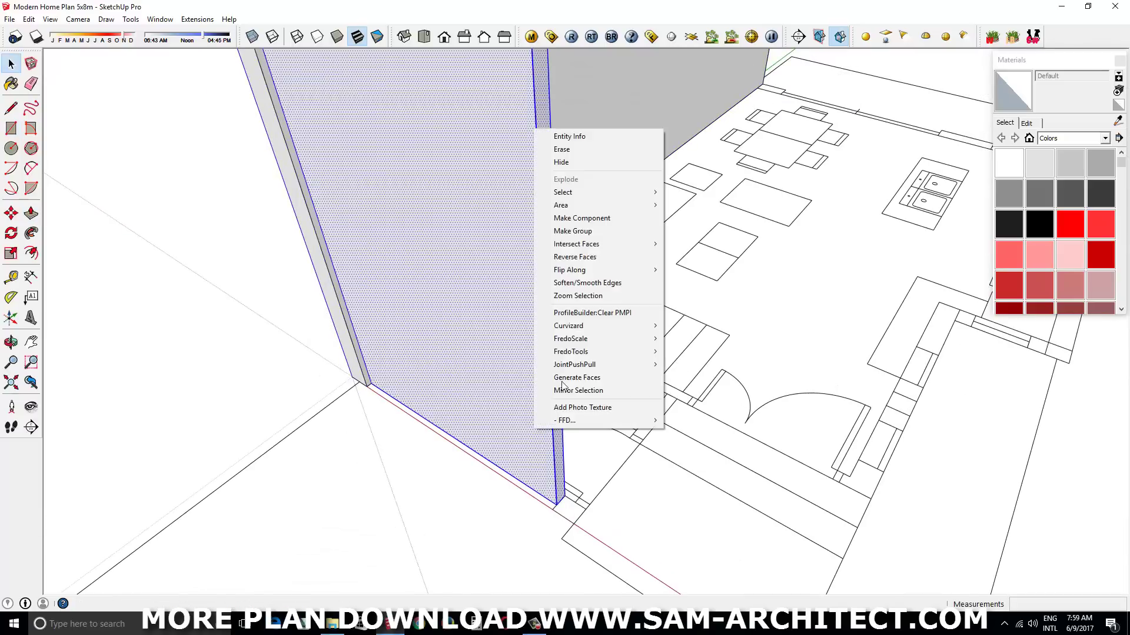
click(573, 231)
- Model a small full-height column at the wall corner and group it
scroll(up, 3)
key(r)
click(556, 507)
click(586, 535)
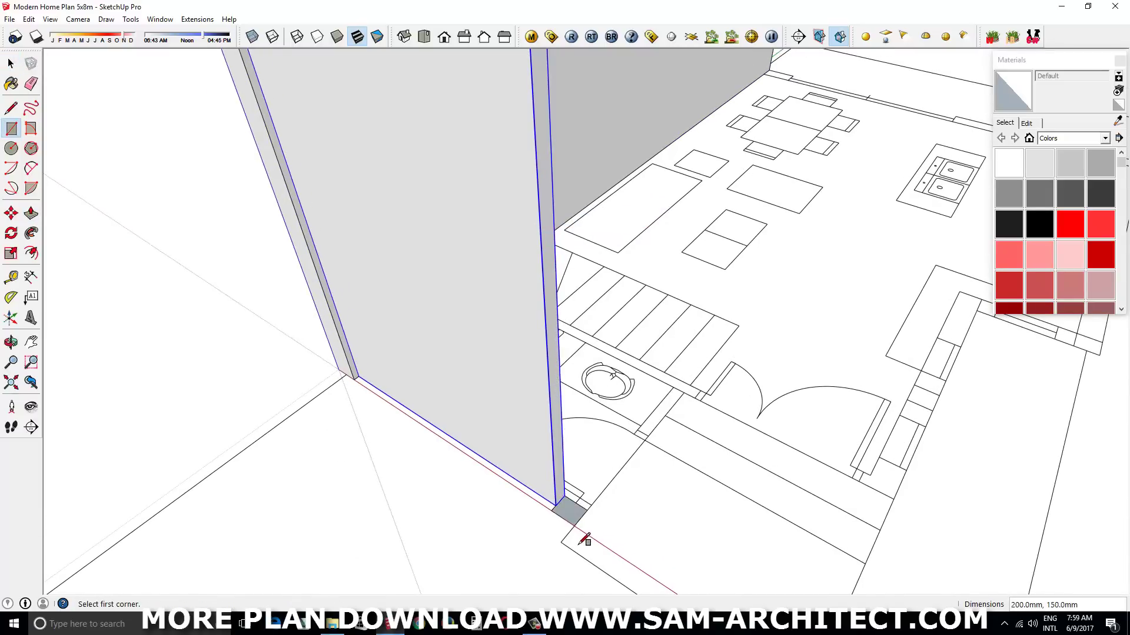
key(p)
double_click(573, 521)
key(space)
triple_click(577, 516)
right_click(583, 198)
click(614, 297)
- Add a second column of the same height beside the doorway
drag(607, 525, 462, 447)
scroll(up, 3)
key(r)
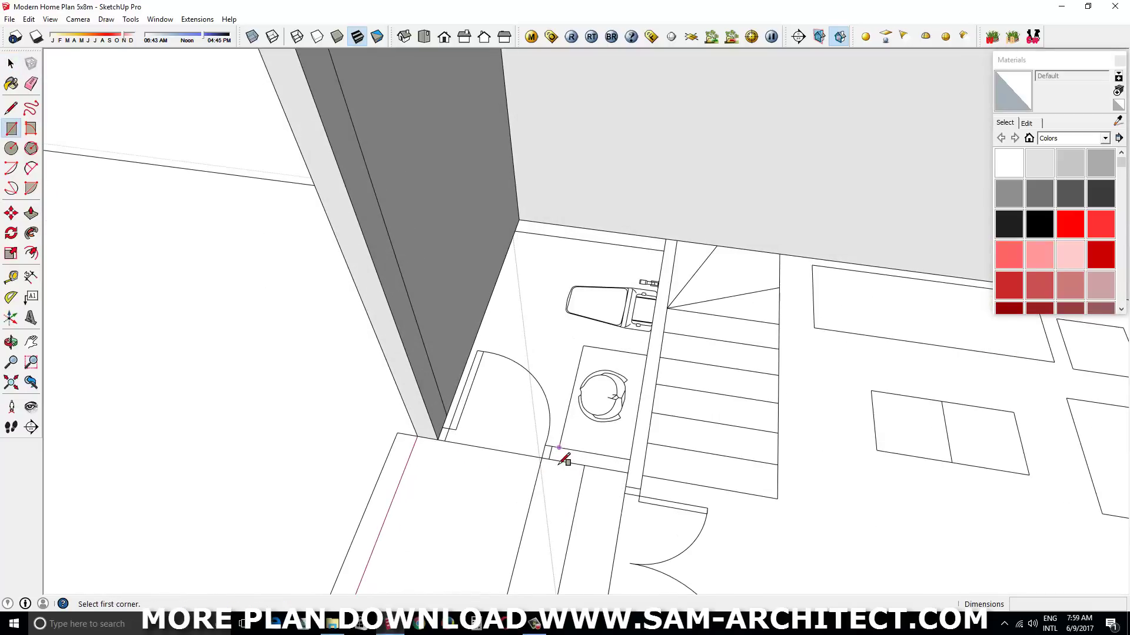
click(552, 446)
click(628, 473)
key(p)
double_click(612, 471)
key(space)
drag(606, 456, 674, 467)
- Copy the column piece beside the stairs to form a wall panel
key(m)
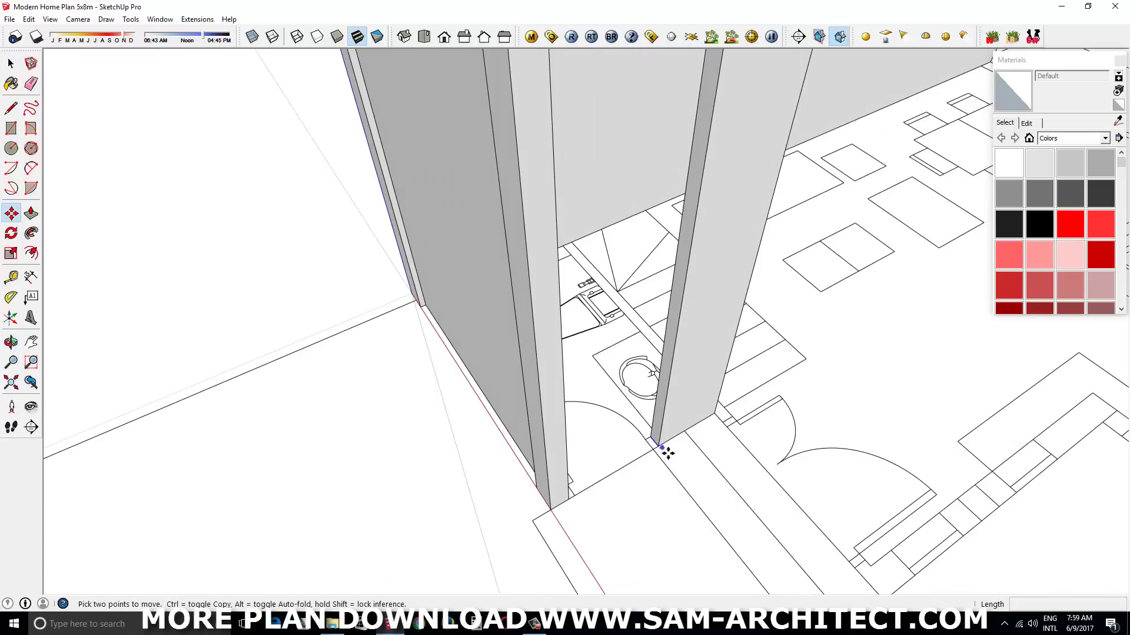
click(659, 448)
key(ctrl)
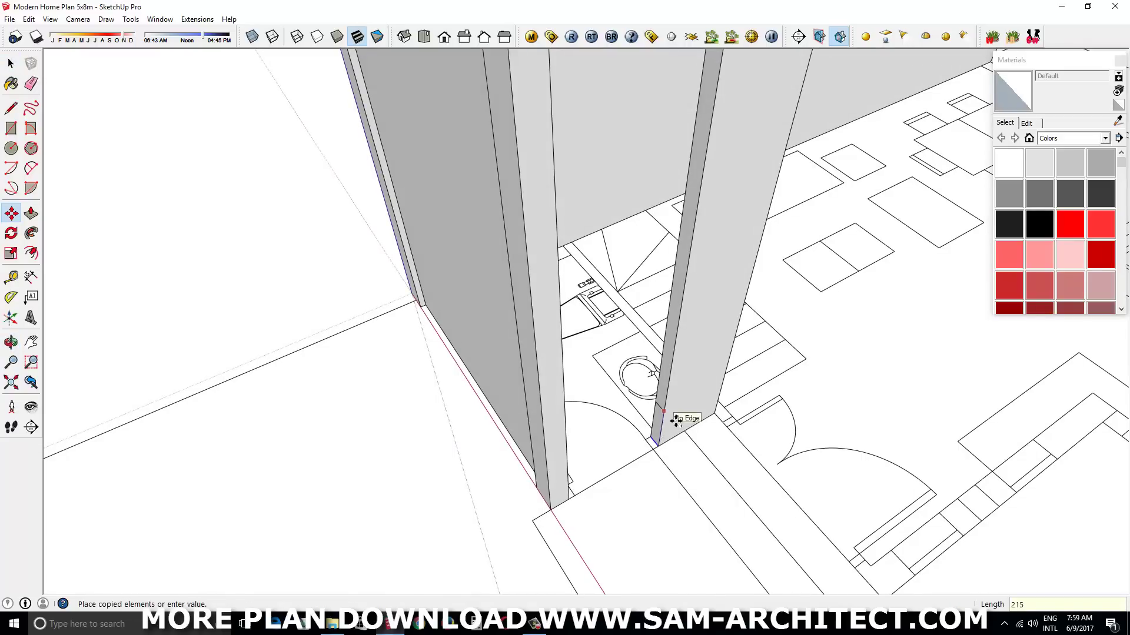
click(677, 419)
drag(676, 419, 665, 376)
- Select the wall panel's face together with its bounding edges
click(719, 249)
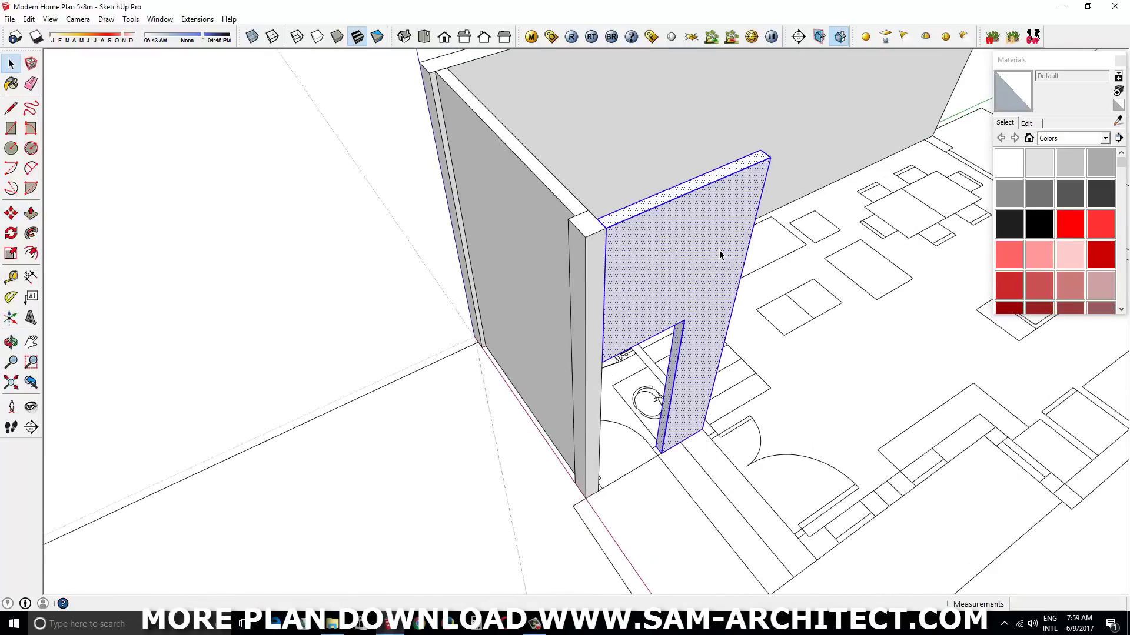
right_click(719, 255)
click(882, 305)
- Draw a thin strip along the stair edge and raise it into a tall wall
drag(537, 358, 606, 462)
key(r)
click(658, 294)
click(590, 454)
key(p)
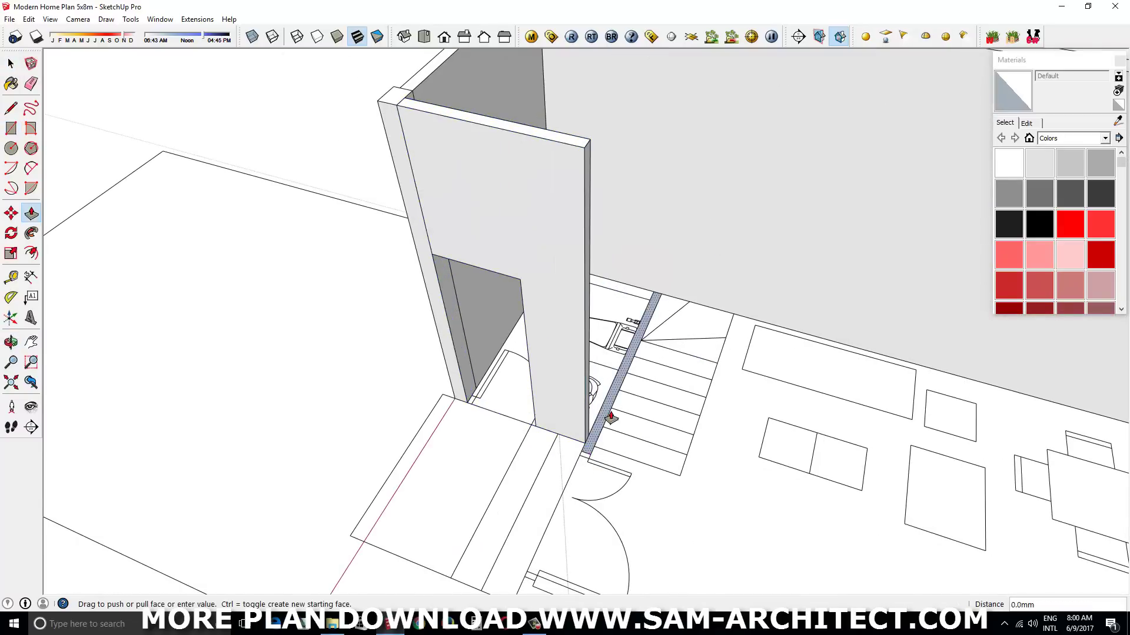
drag(610, 418, 606, 176)
scroll(down, 3)
- Split the stair wall with a line and push its top down to partial height
key(l)
scroll(up, 3)
click(601, 255)
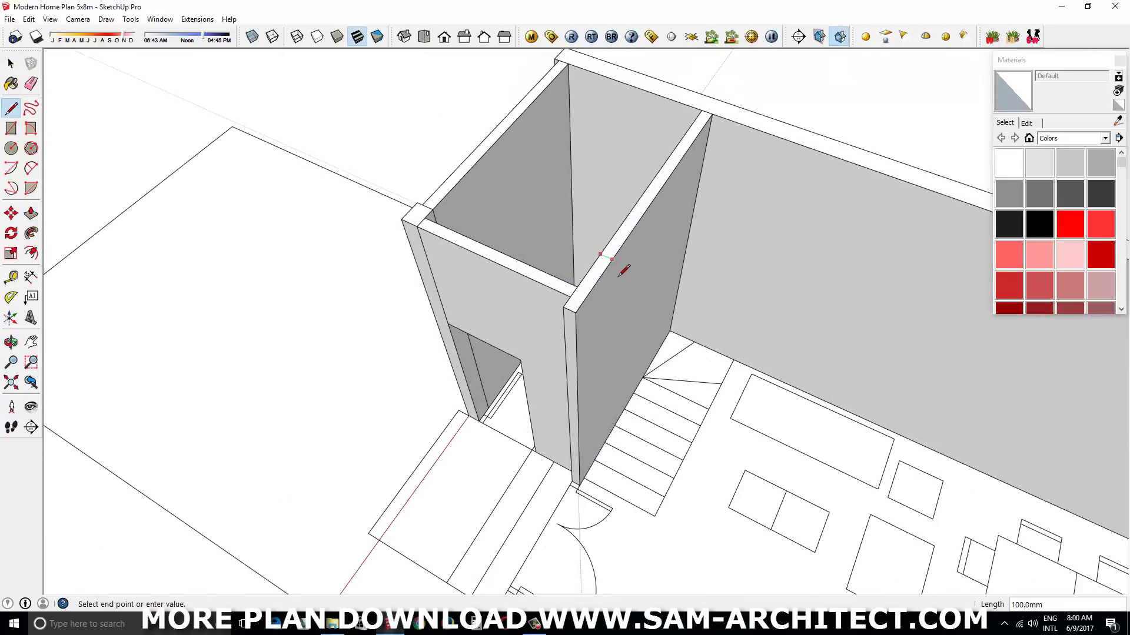
key(p)
drag(645, 212, 535, 386)
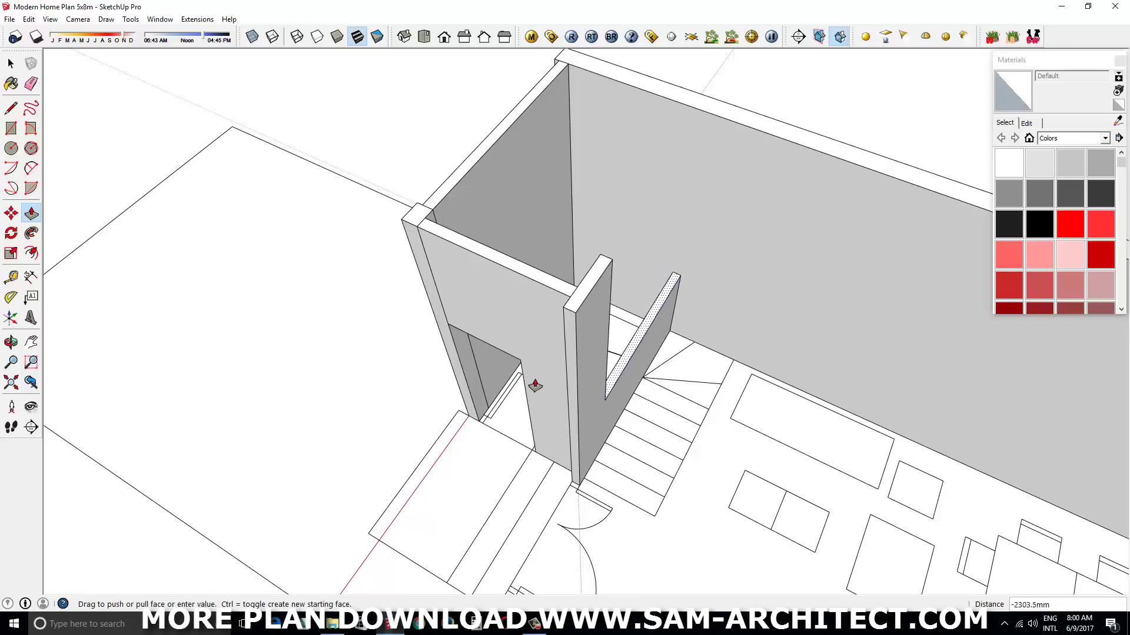
key(space)
right_click(628, 363)
- Copy the front column piece and pull the copy out into a long wall
drag(628, 362, 592, 317)
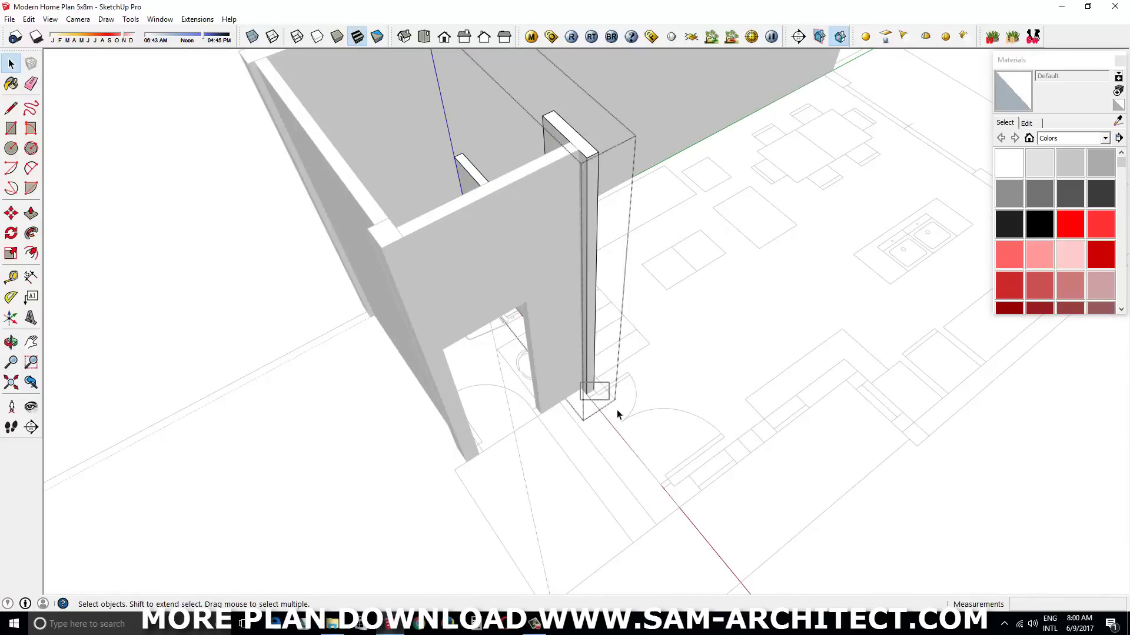
key(m)
key(ctrl)
click(596, 400)
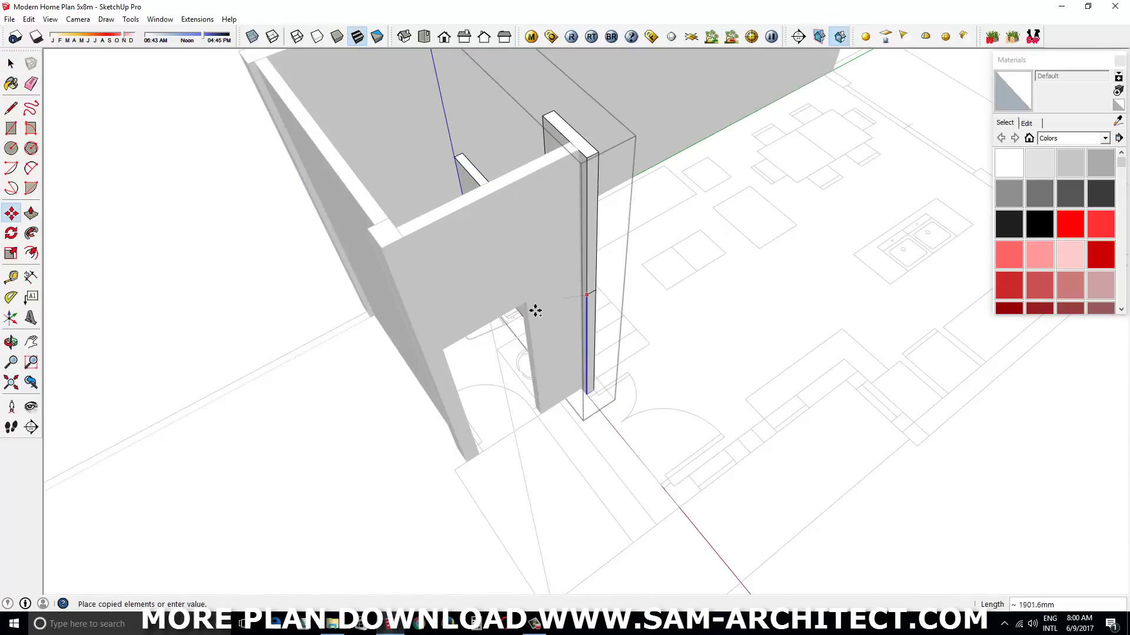
click(606, 309)
key(p)
drag(598, 265, 682, 499)
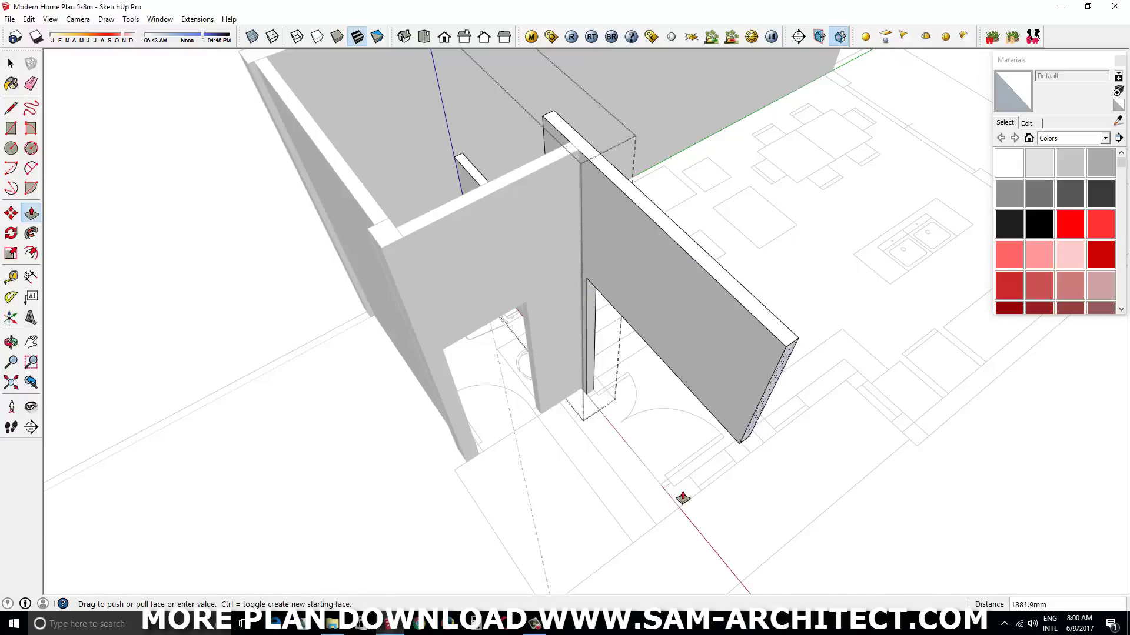
- Push the new wall's face to form its door opening, then select the interior wall face
scroll(up, 3)
click(660, 492)
scroll(up, 3)
drag(719, 257, 699, 500)
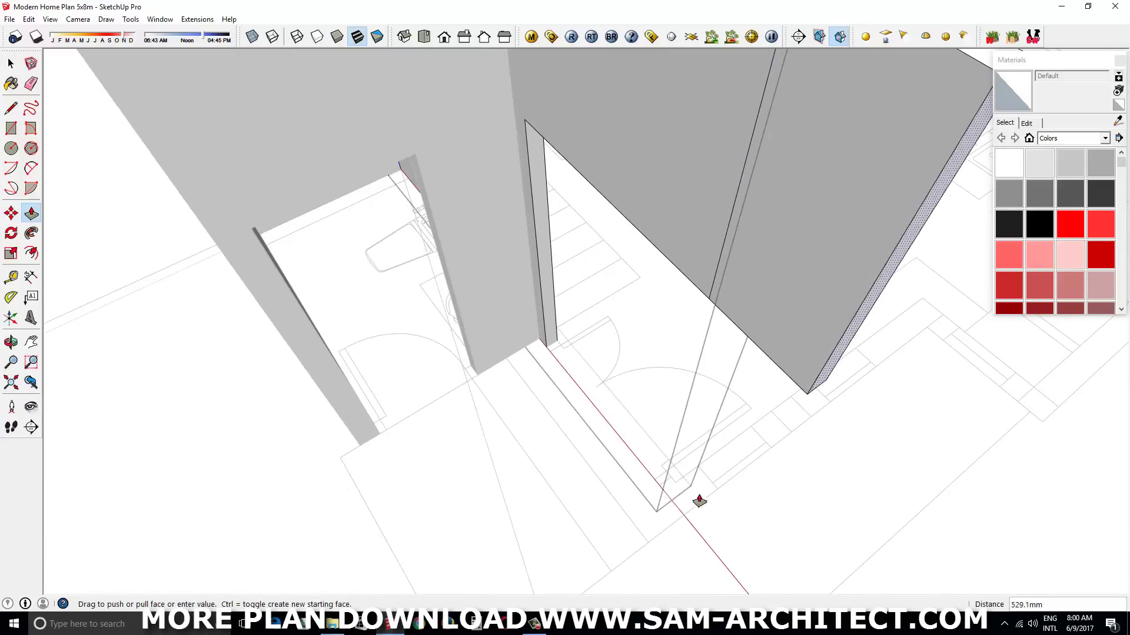
drag(703, 479, 517, 396)
click(572, 207)
- Draw 200 mm wall strips over the plan outline, including the 2600 mm and 4000 mm runs
scroll(up, 3)
key(r)
click(622, 300)
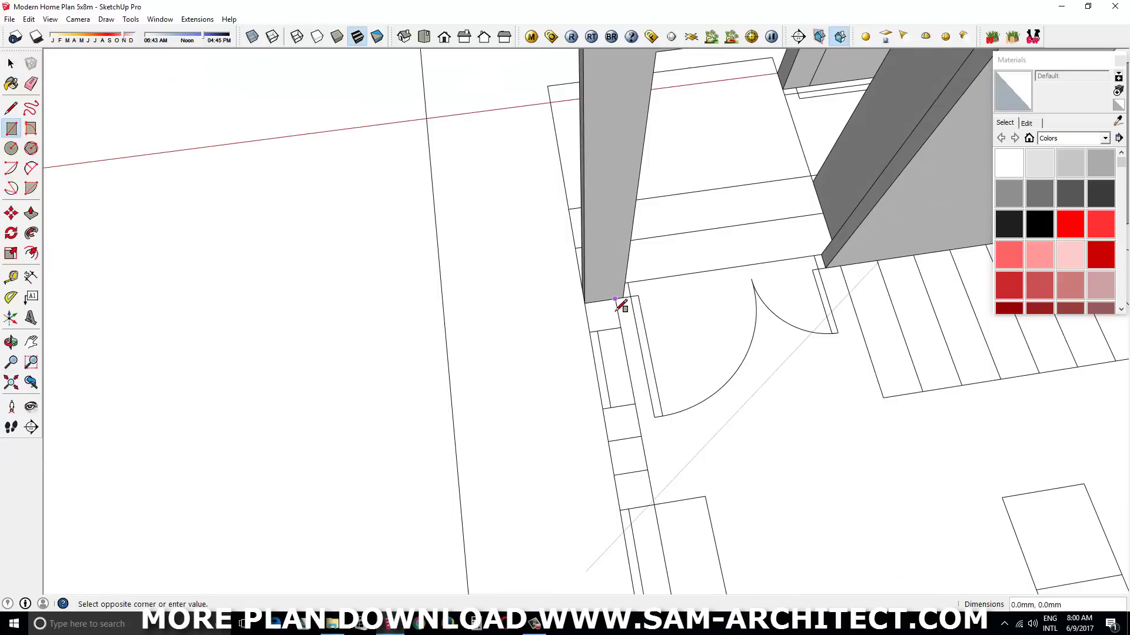
drag(616, 306, 686, 532)
click(674, 509)
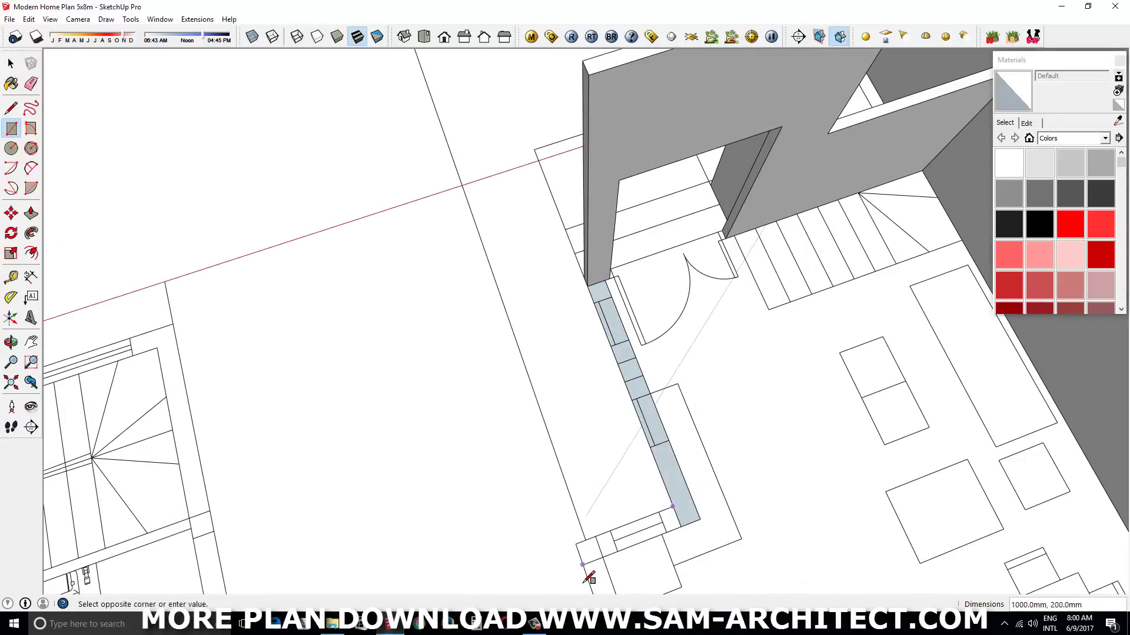
click(582, 566)
drag(588, 580, 595, 254)
click(576, 247)
scroll(down, 3)
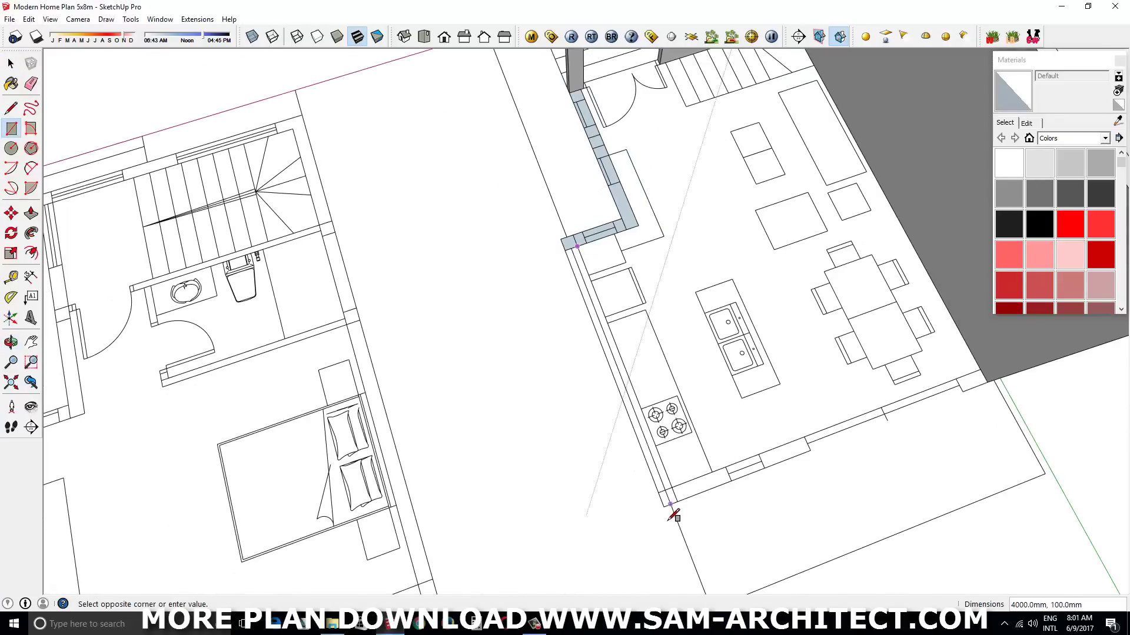
click(670, 514)
scroll(up, 3)
- Extrude the wall strips up to 3500 mm
key(space)
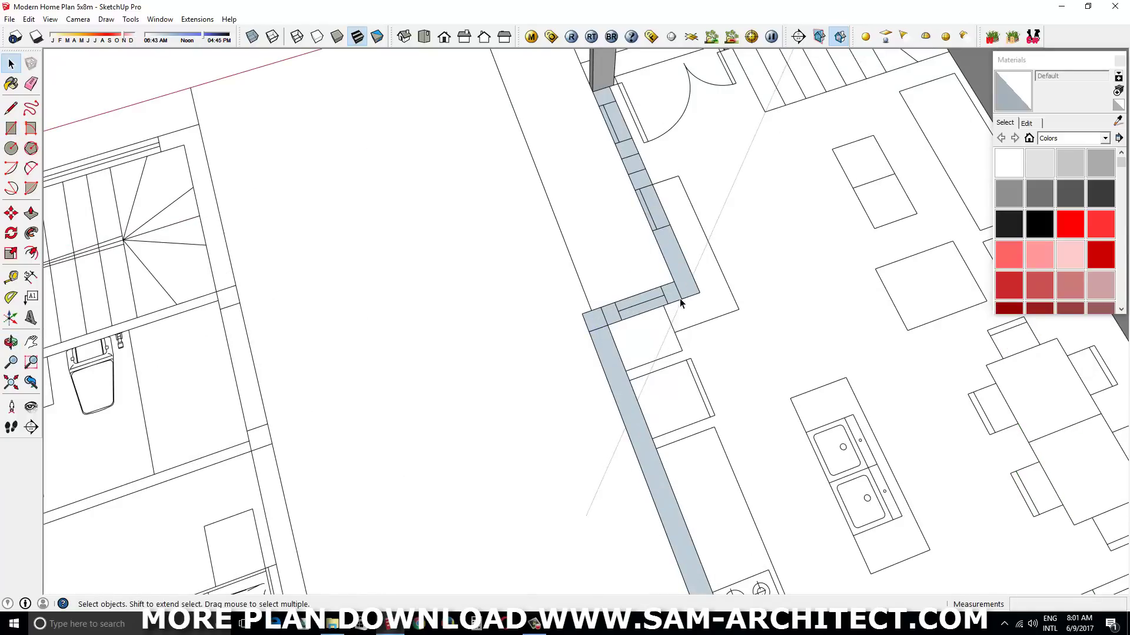
scroll(down, 3)
key(p)
double_click(676, 245)
drag(676, 245, 608, 429)
- Draw a door-sized opening rectangle on the front wall
key(r)
click(570, 391)
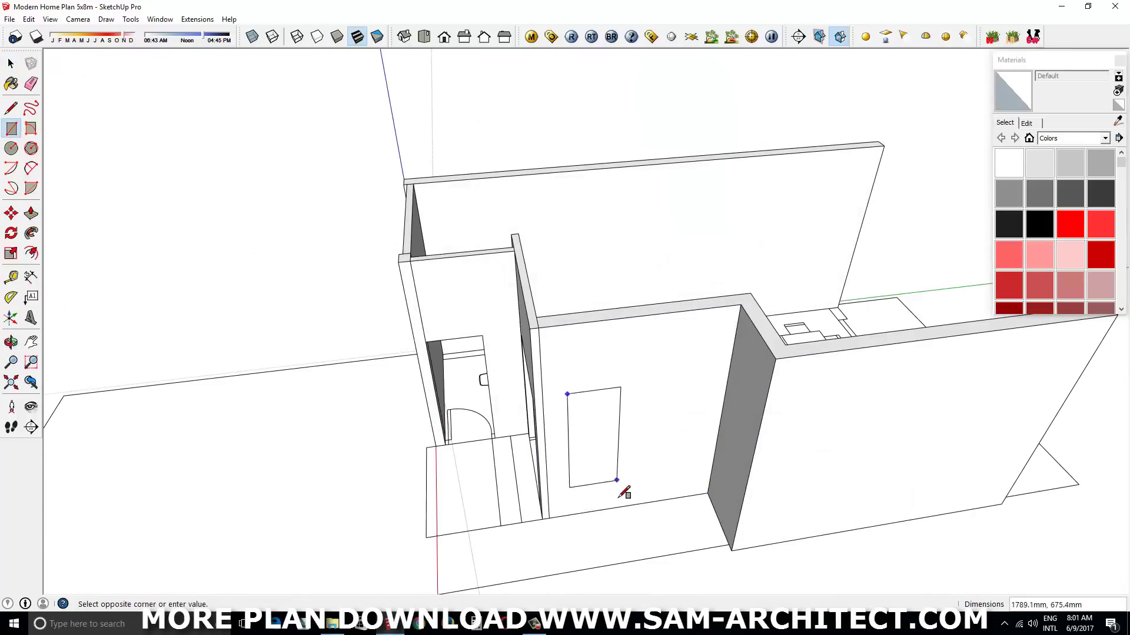
click(623, 495)
scroll(up, 3)
scroll(up, 3)
- Shift the opening's right and left edges into place, using X-ray to see the plan
key(space)
click(622, 480)
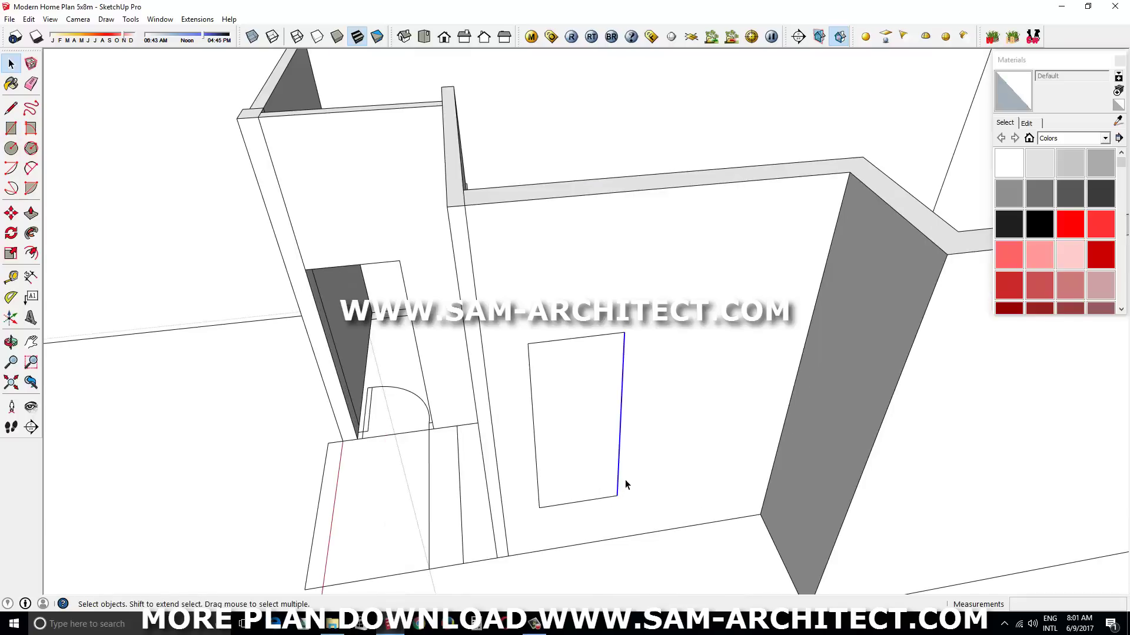
key(m)
click(617, 496)
key(x)
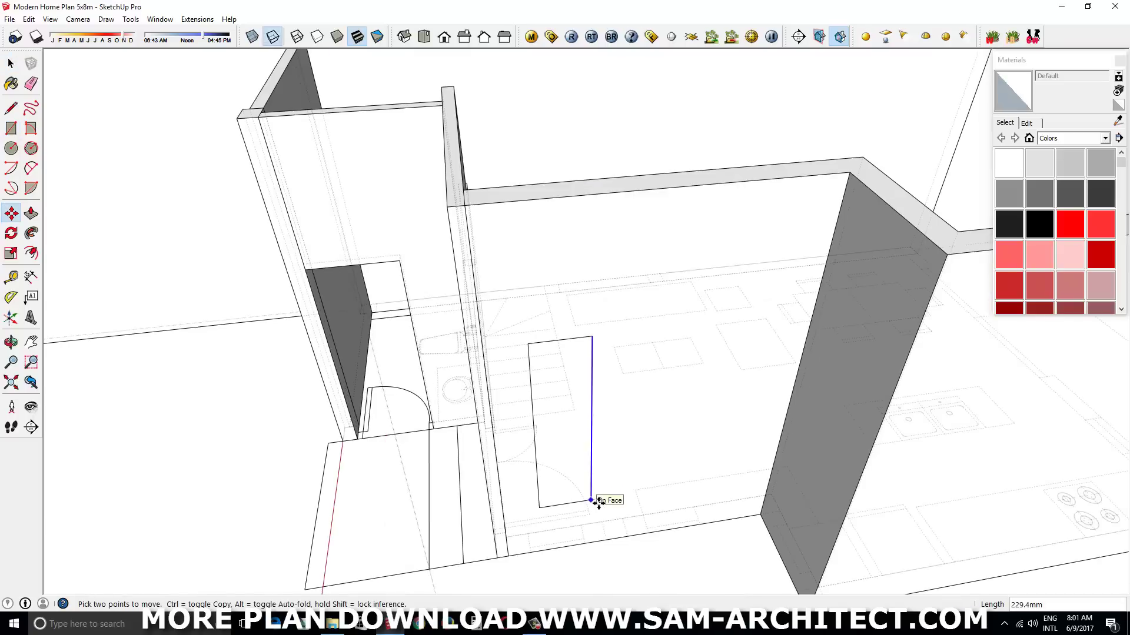
click(591, 549)
key(space)
click(538, 503)
key(m)
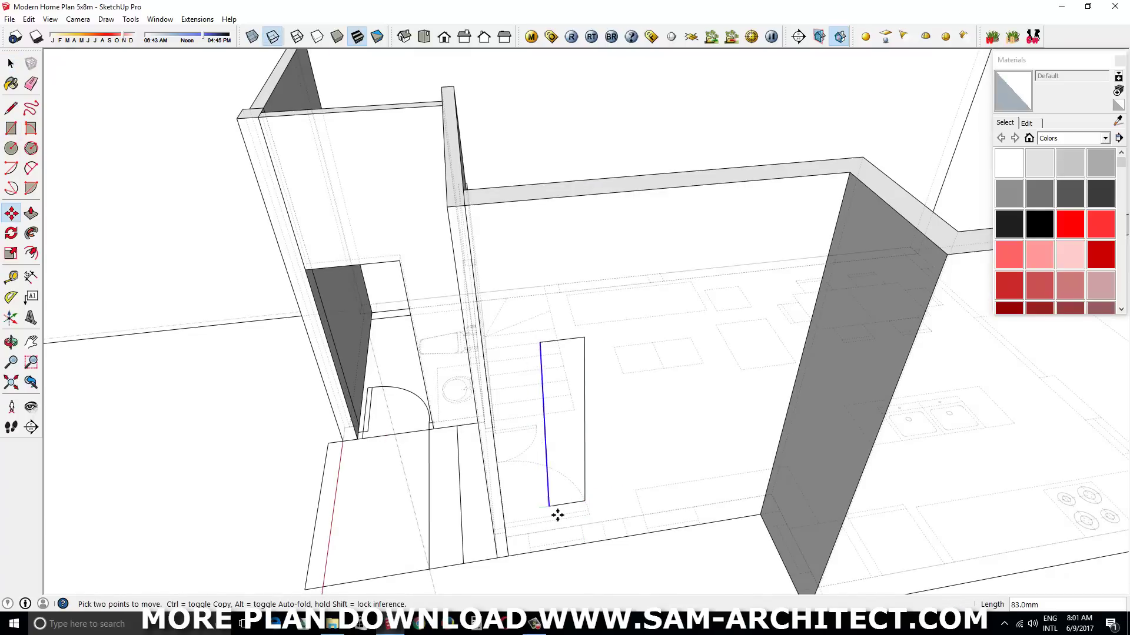
click(542, 512)
click(543, 559)
- Move the opening's top edge to its new height
key(space)
drag(549, 545, 676, 396)
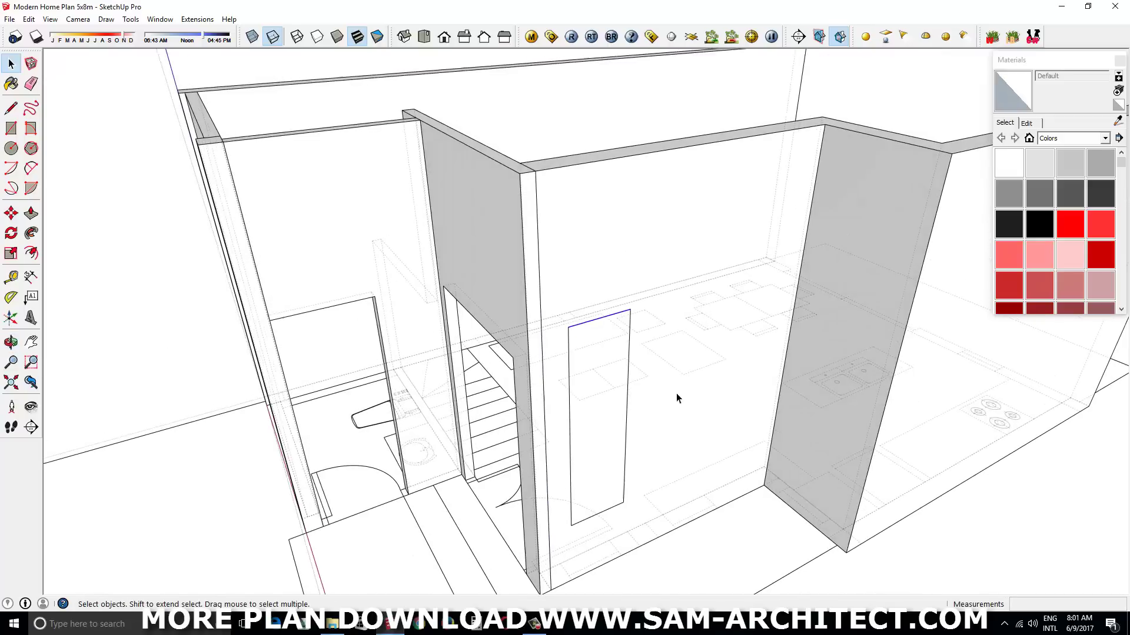
key(m)
click(642, 315)
click(457, 298)
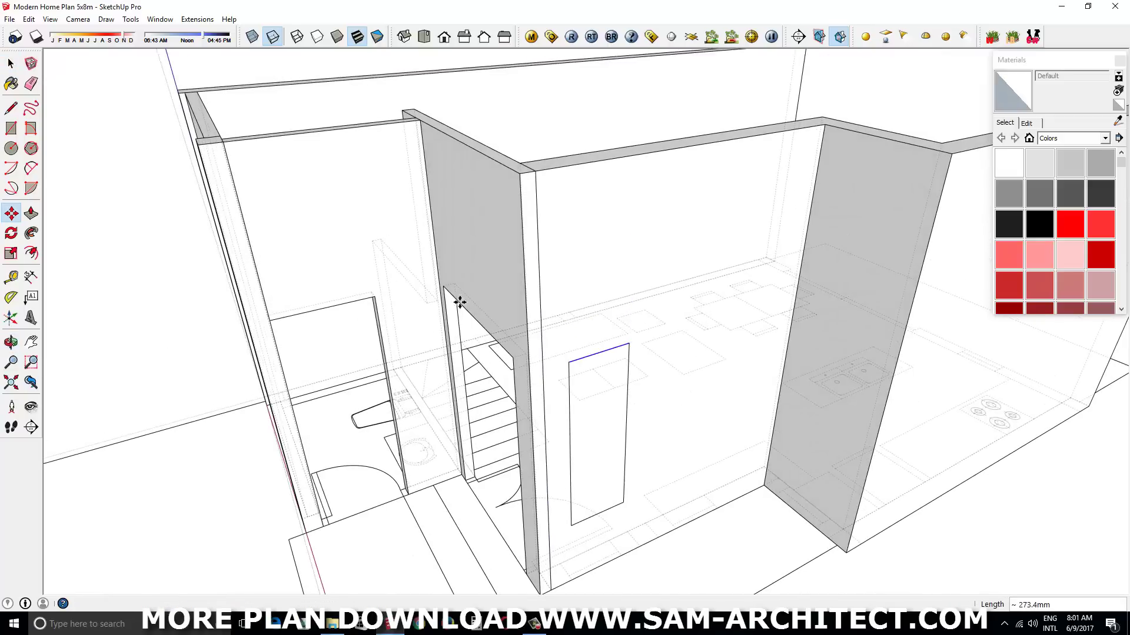
- Raise the opening's bottom edge to a guide 600 mm above the wall base
drag(457, 298, 582, 418)
scroll(up, 3)
key(t)
click(606, 507)
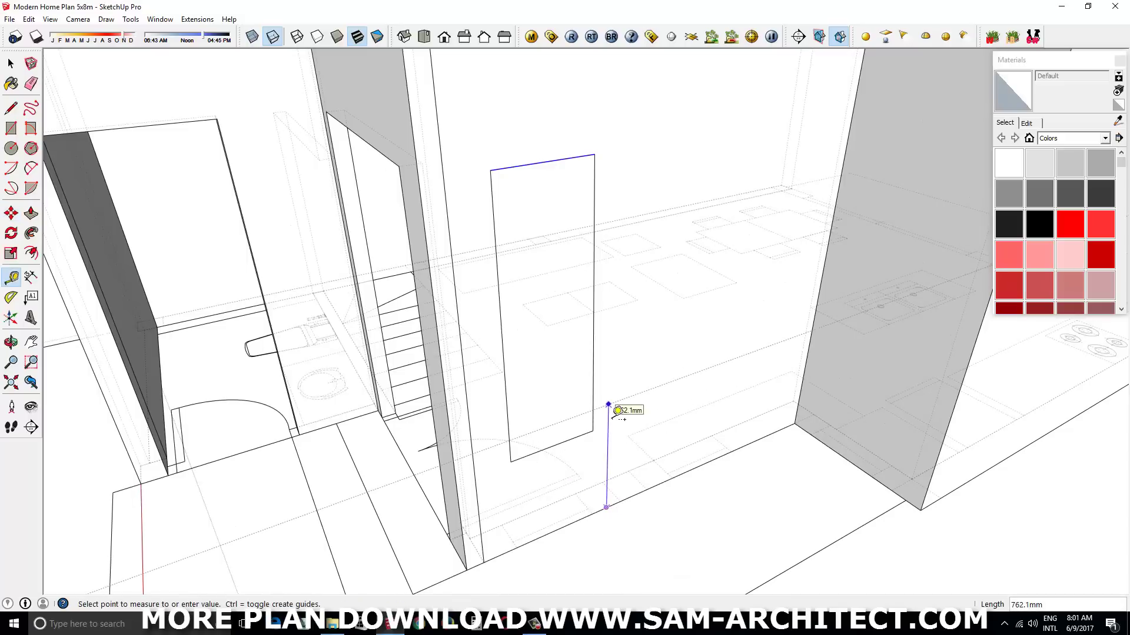
key(Return)
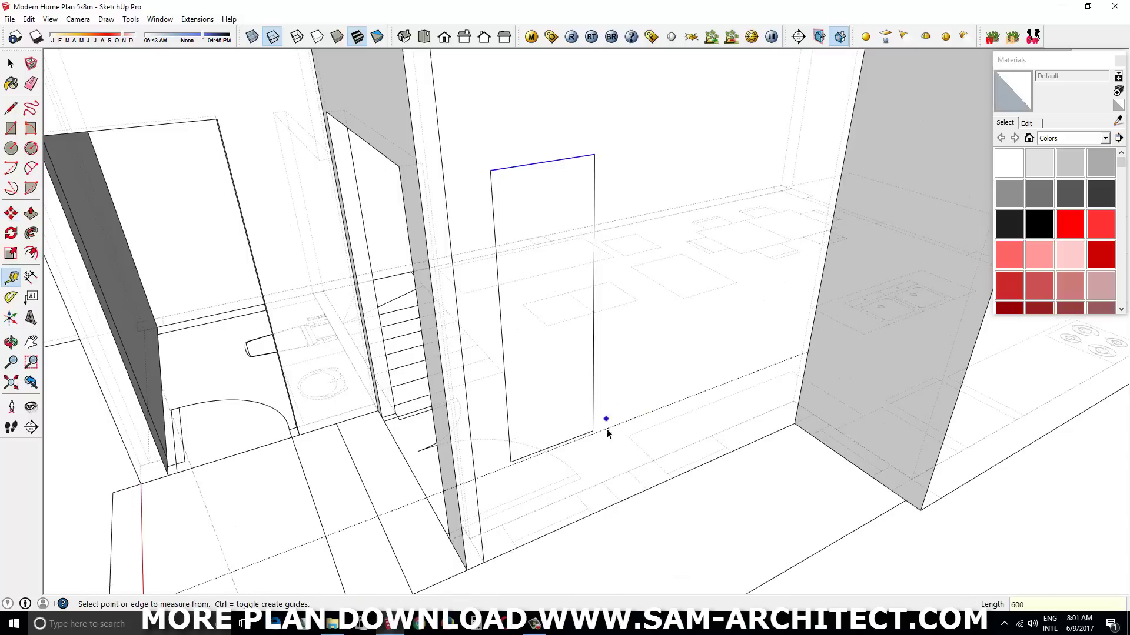
key(space)
click(588, 435)
key(m)
click(606, 434)
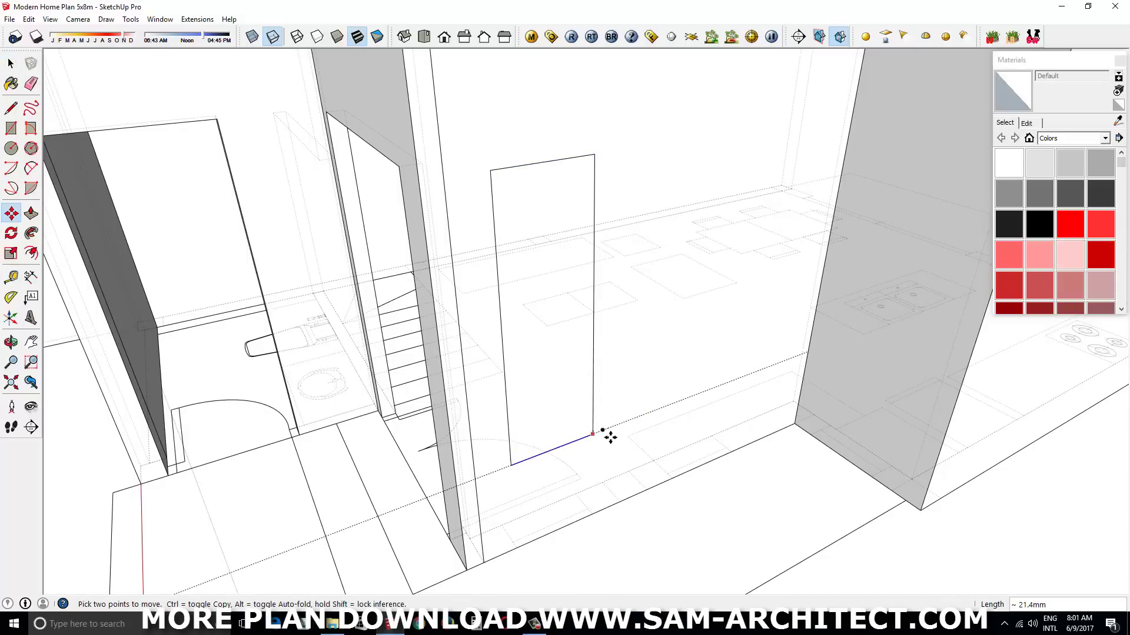
key(space)
- Slide the opening face further right along the wall
drag(617, 432, 602, 443)
scroll(up, 3)
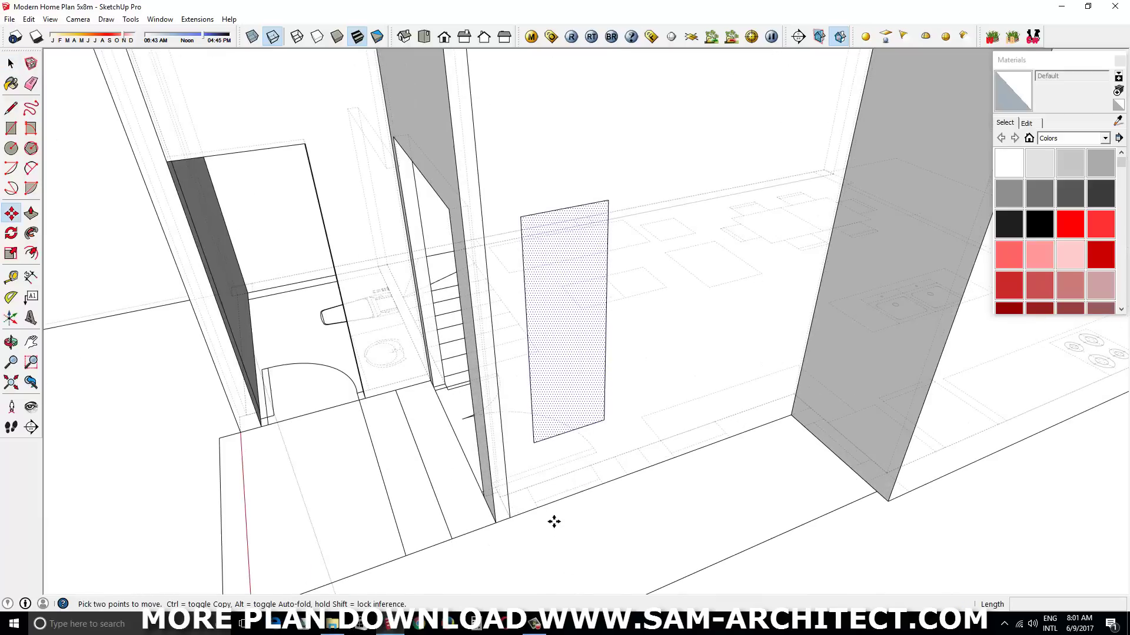
key(m)
click(552, 522)
click(685, 463)
scroll(up, 3)
- Rotate the opening face 90° about the wall corner and copy it onto the right wall
key(q)
drag(609, 495, 614, 467)
click(566, 490)
click(629, 462)
click(599, 552)
key(m)
click(622, 475)
key(ctrl)
click(723, 451)
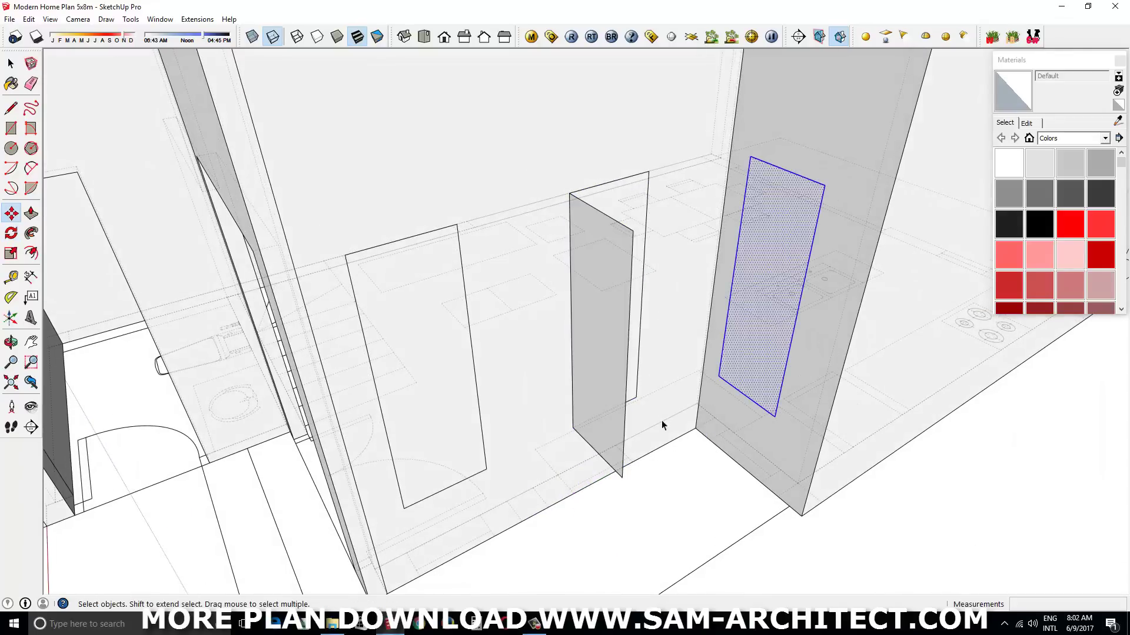
key(space)
- Push both window openings through the wall thickness
drag(634, 253, 655, 370)
click(655, 371)
scroll(up, 3)
key(p)
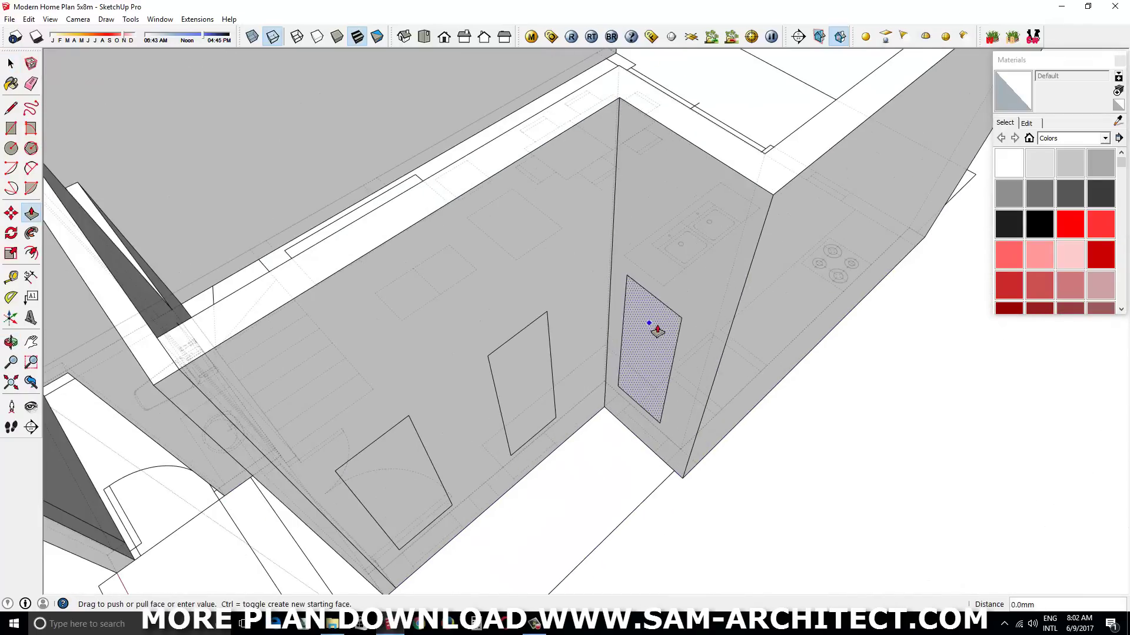
drag(775, 162, 776, 222)
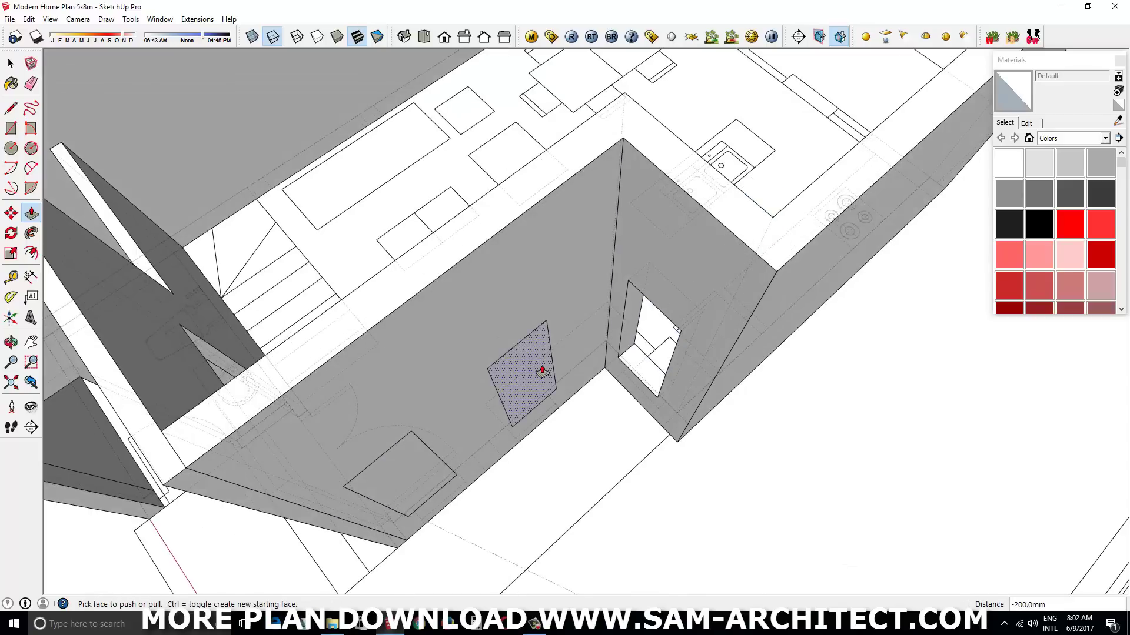
double_click(542, 372)
drag(542, 372, 588, 448)
scroll(down, 3)
- Group the connected walls and raise the thin kitchen strip to full wall height
key(space)
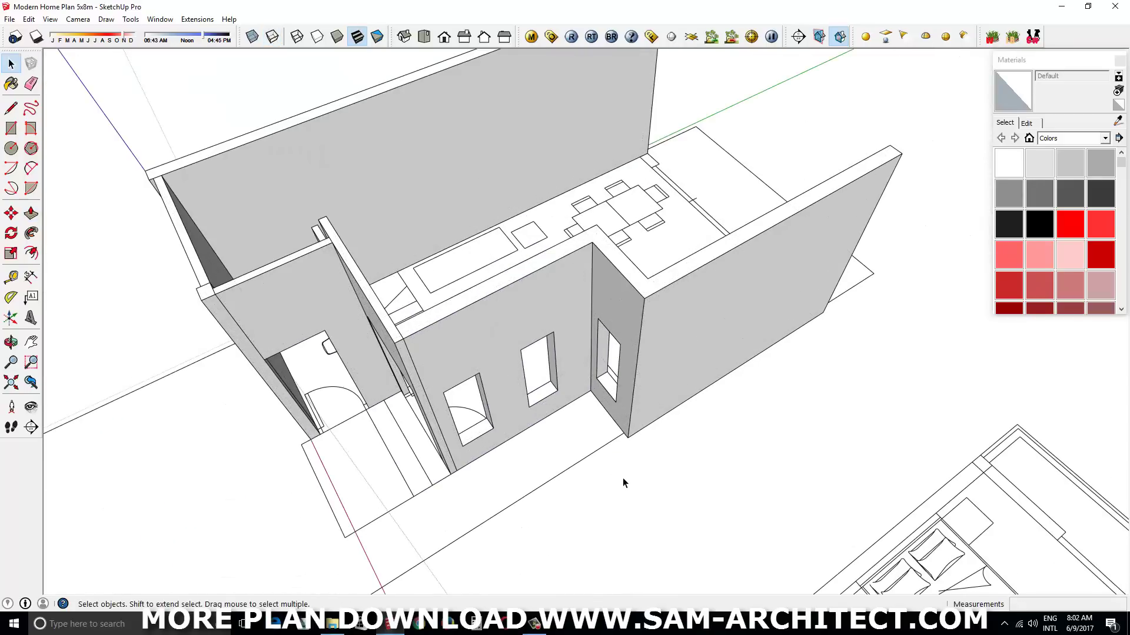
triple_click(676, 354)
right_click(675, 355)
click(744, 159)
drag(820, 213, 509, 439)
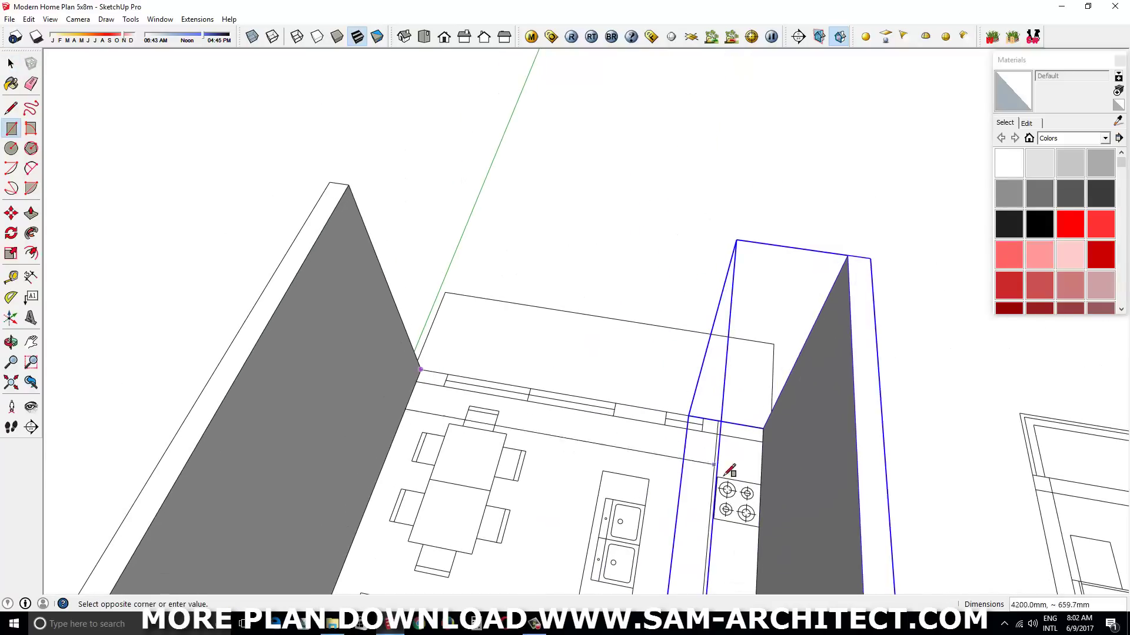
double_click(752, 435)
key(space)
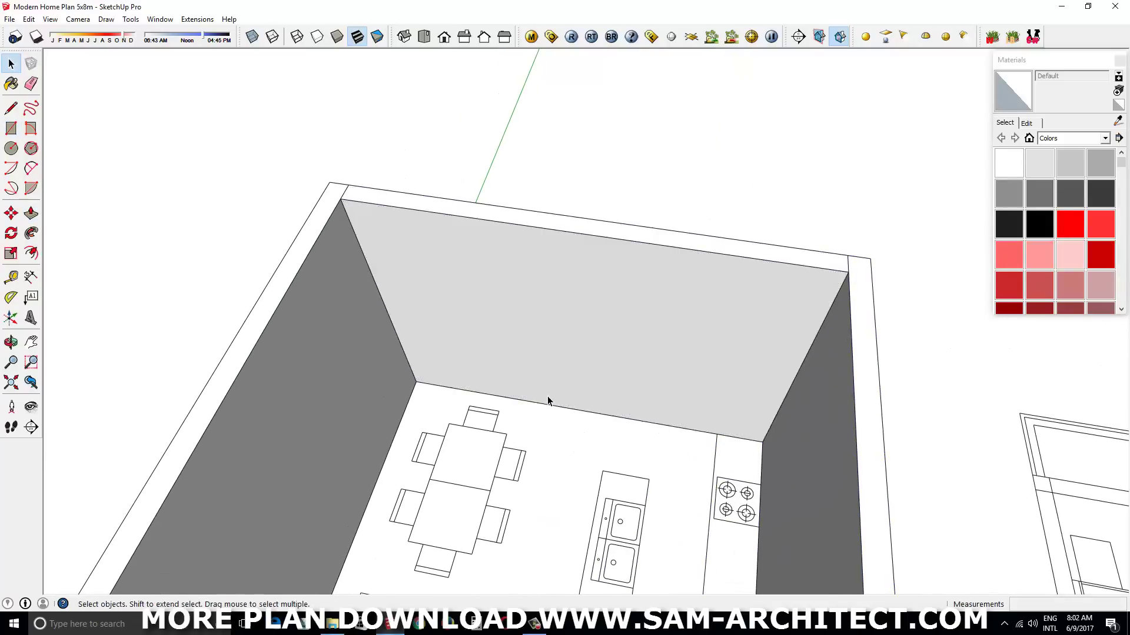
- Outline a wide door and a narrow window on the kitchen back wall and recess them
key(f)
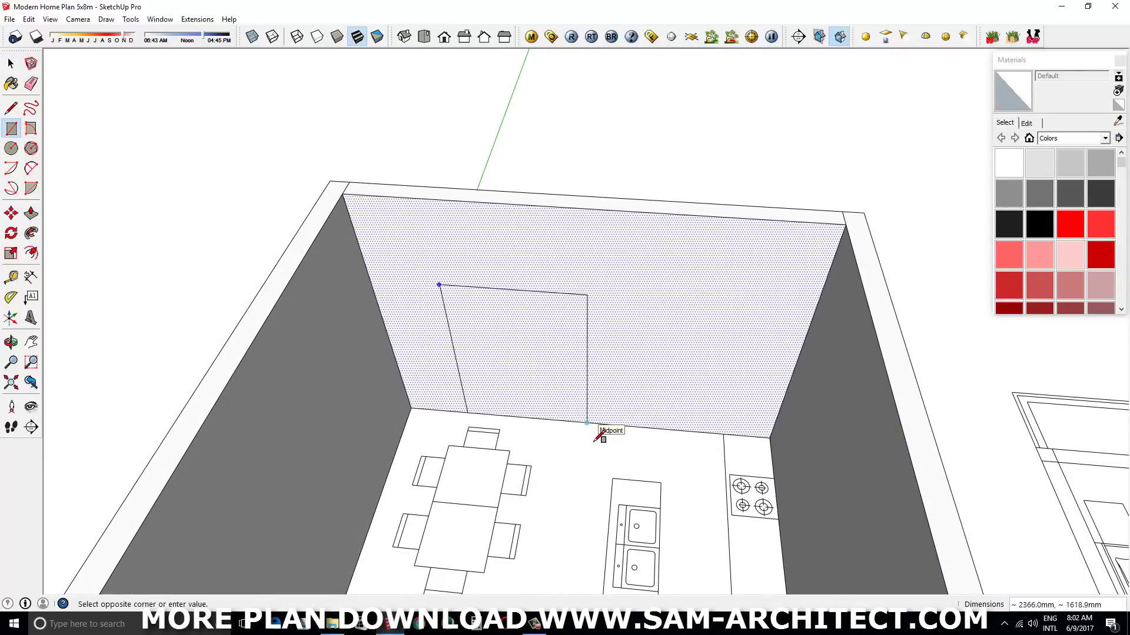
click(594, 439)
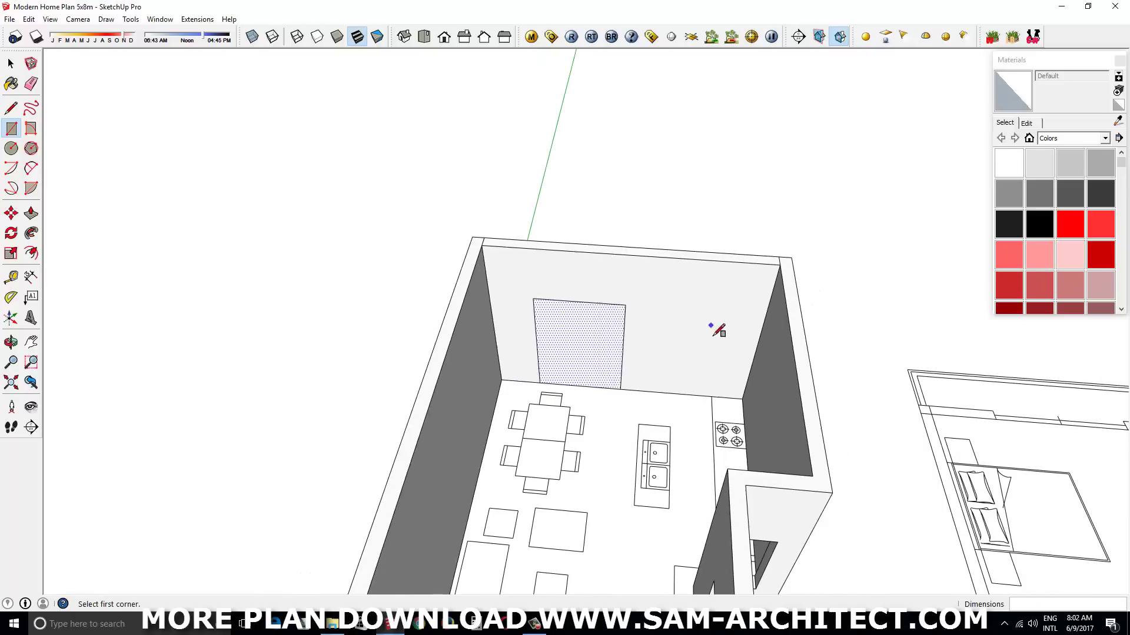
drag(670, 352, 686, 328)
click(651, 243)
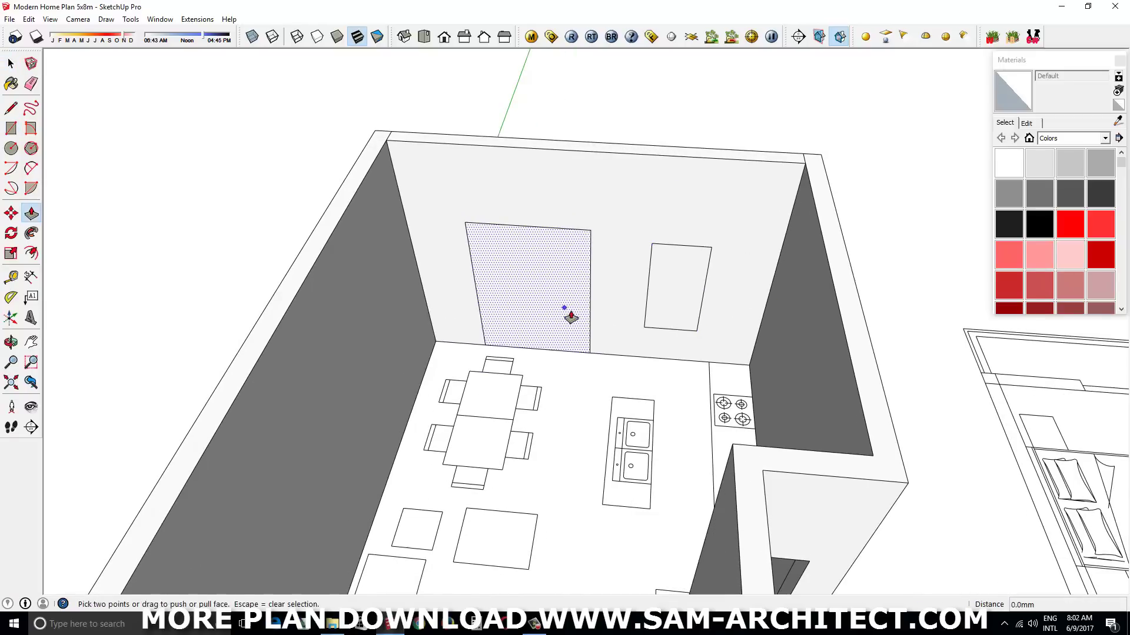
double_click(570, 318)
double_click(676, 289)
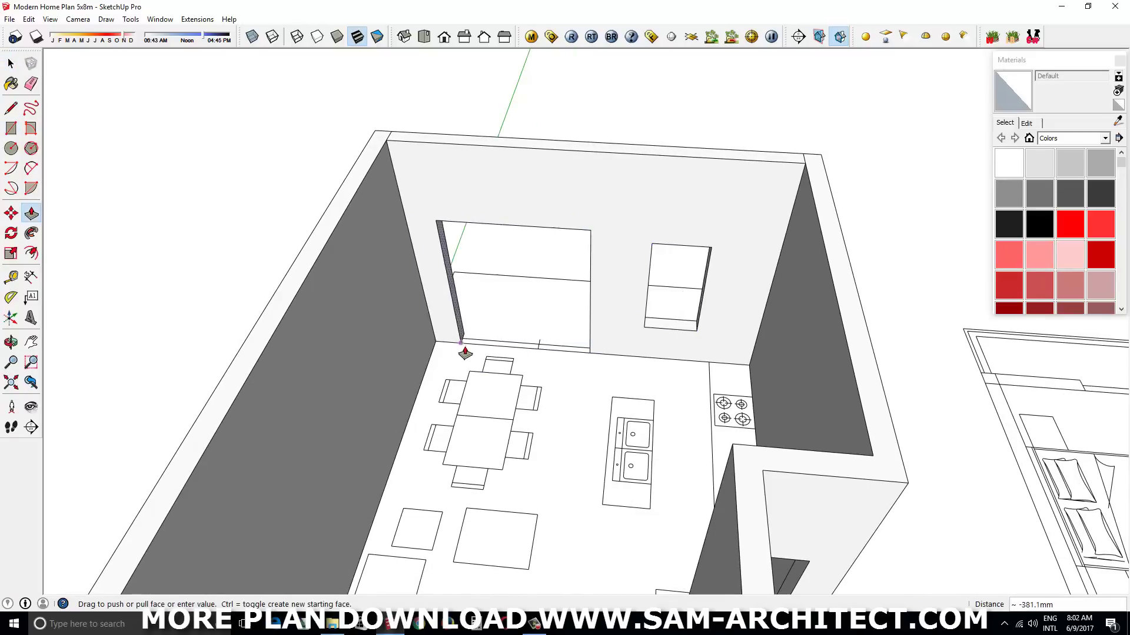
- Push the door and window openings right through the back wall
drag(465, 353, 814, 371)
scroll(up, 3)
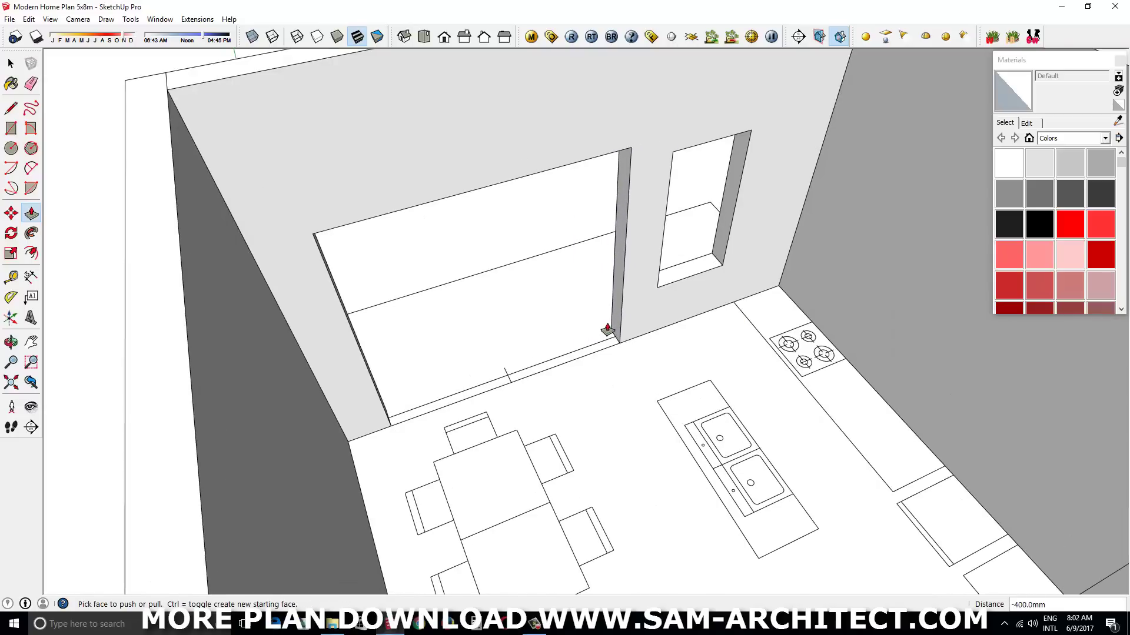
drag(608, 330, 530, 245)
click(620, 307)
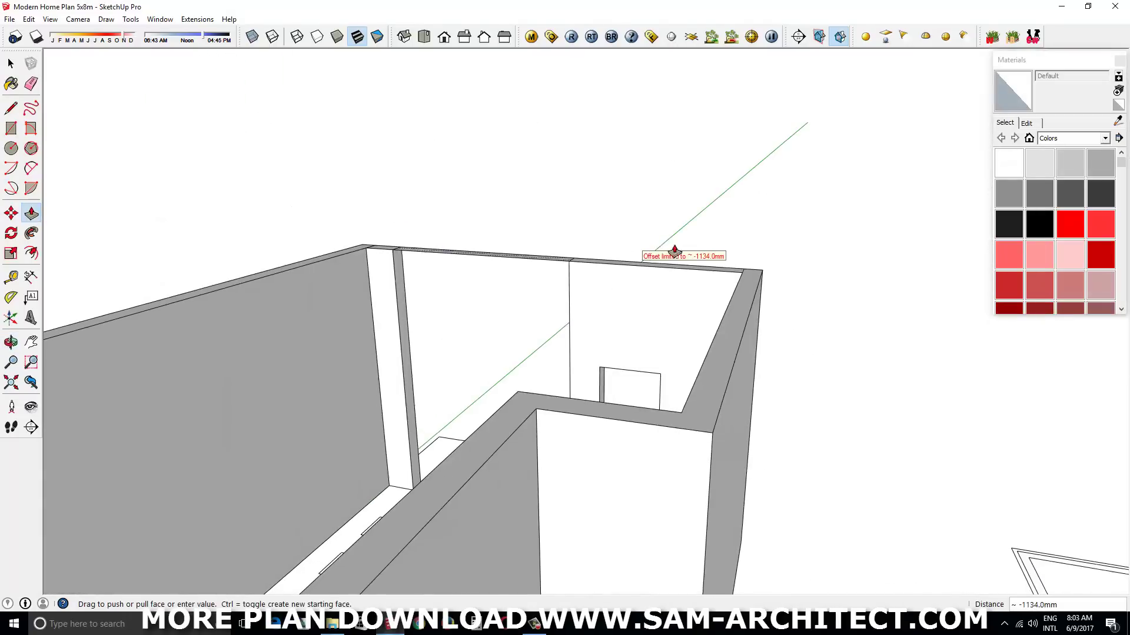
drag(675, 251, 424, 357)
drag(496, 272, 662, 232)
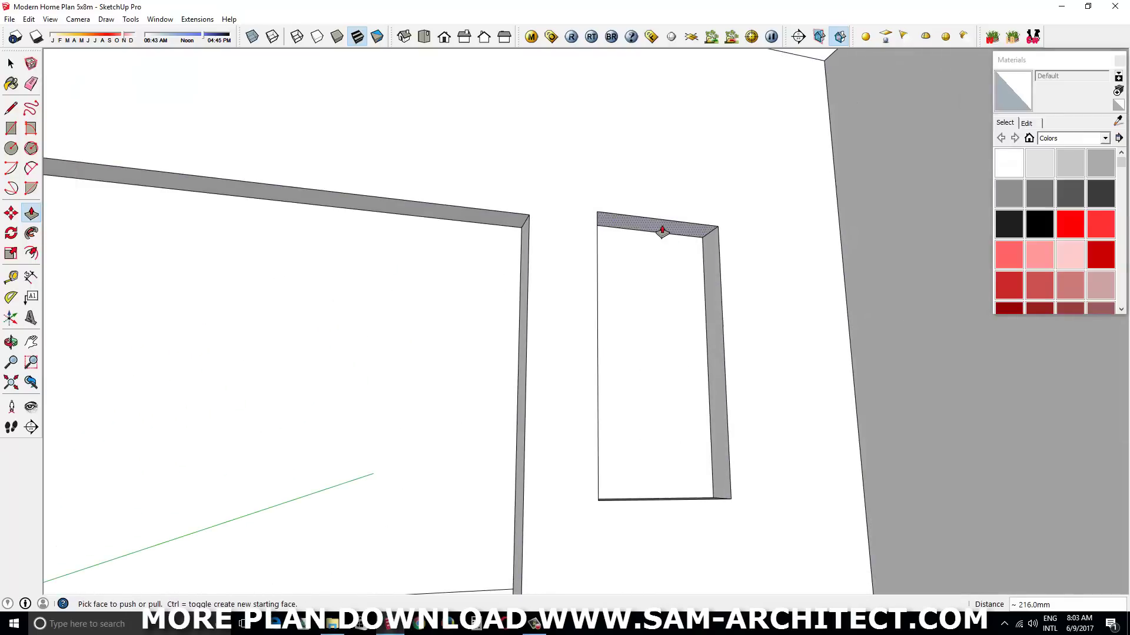
drag(517, 225, 633, 351)
click(542, 515)
scroll(up, 3)
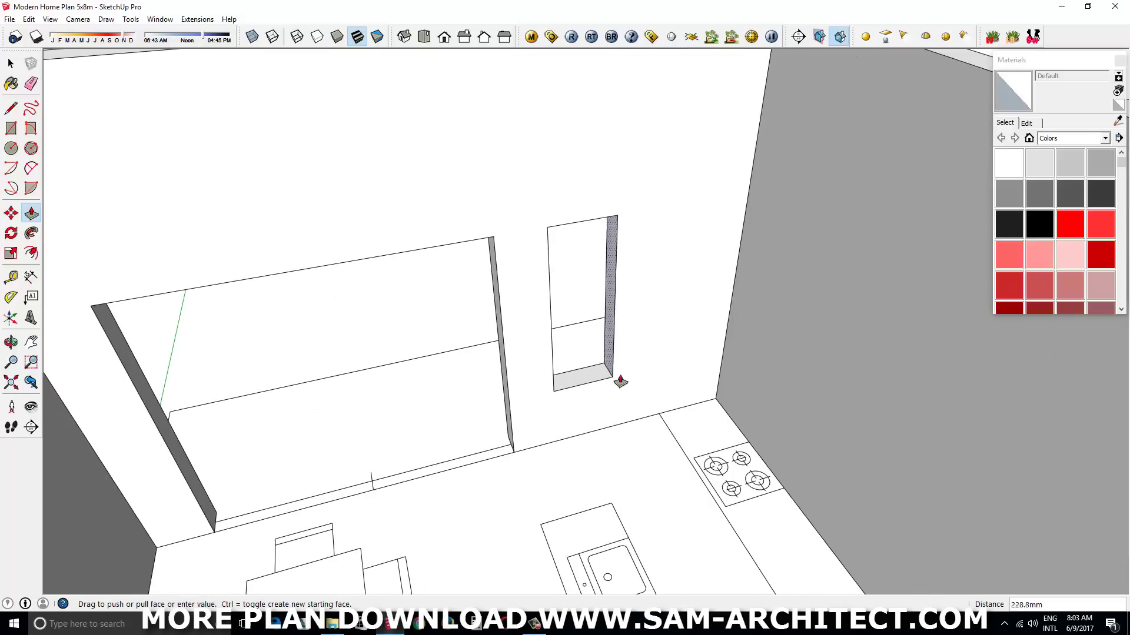
drag(643, 426, 554, 361)
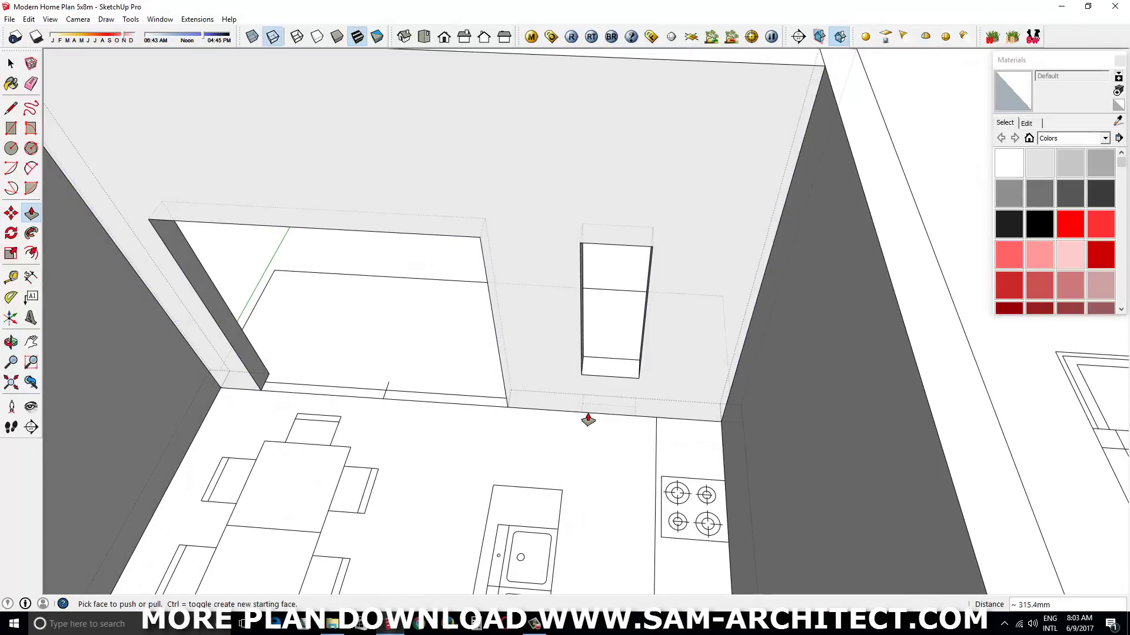
scroll(down, 3)
drag(580, 416, 703, 286)
key(space)
- Make the kitchen's back wall a group
click(594, 351)
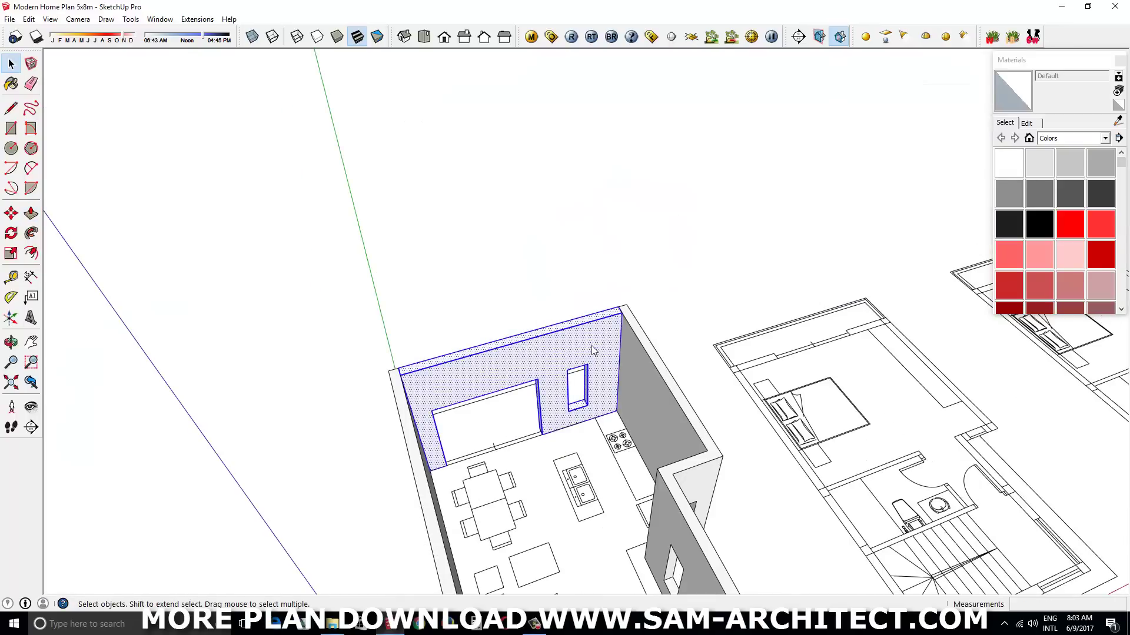
right_click(594, 351)
click(661, 148)
drag(661, 148, 617, 453)
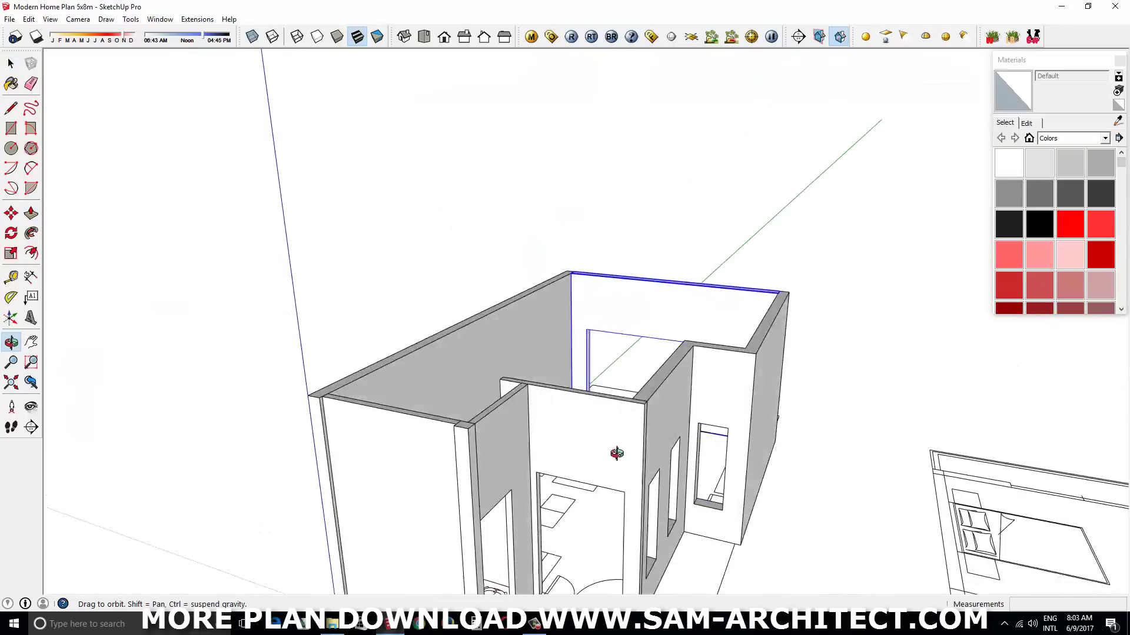
scroll(down, 3)
- Move the upper-floor plan onto the tops of the walls
key(space)
click(716, 389)
key(m)
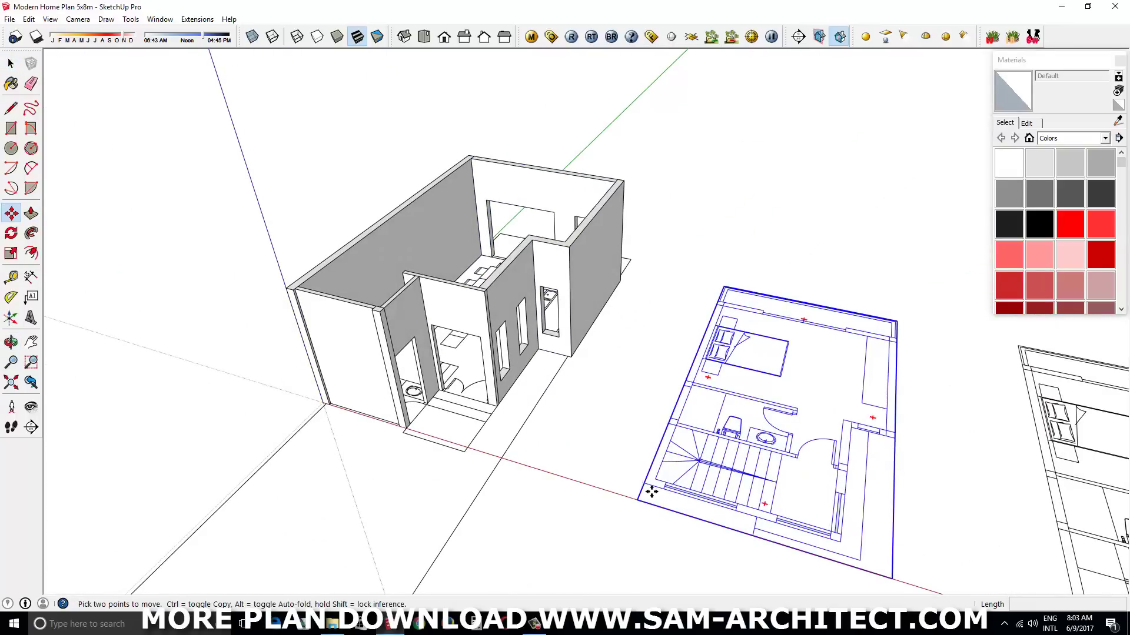
drag(651, 491, 288, 288)
scroll(up, 3)
key(space)
drag(289, 288, 619, 261)
click(732, 484)
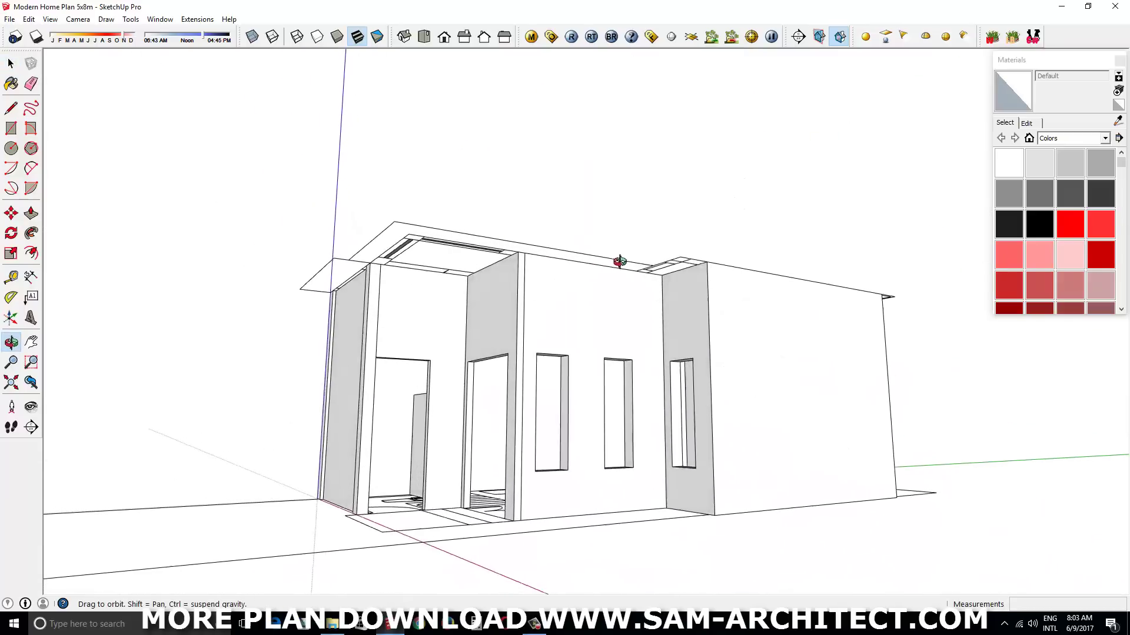
drag(619, 261, 670, 374)
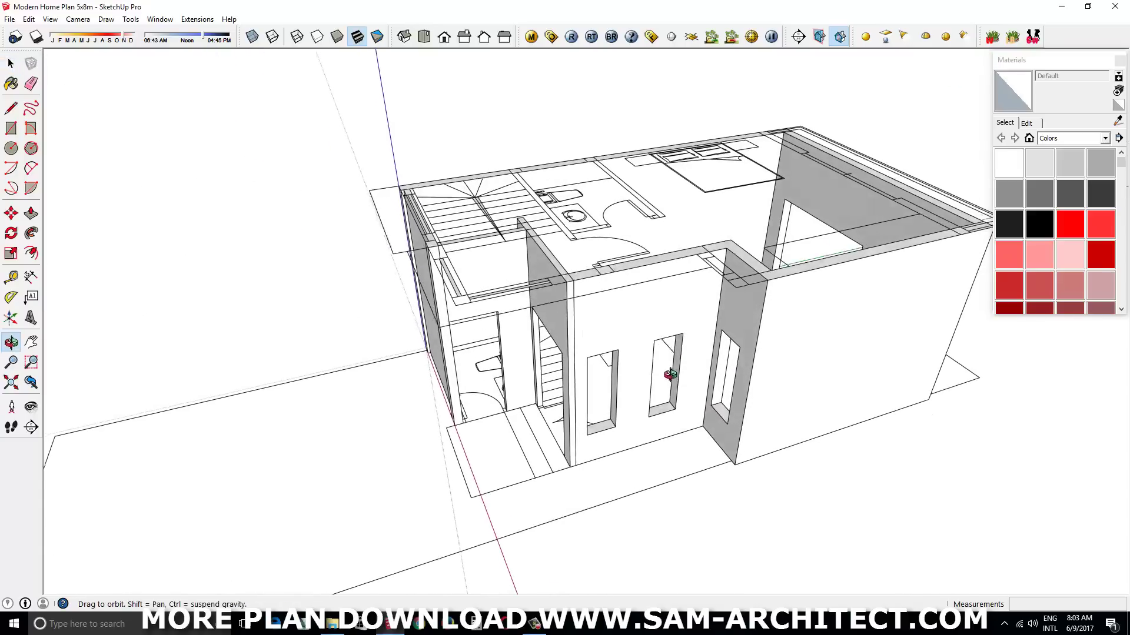
drag(669, 375, 657, 406)
- Draw a base rectangle at the house's front corner for the new block
click(575, 486)
drag(574, 486, 378, 353)
scroll(up, 3)
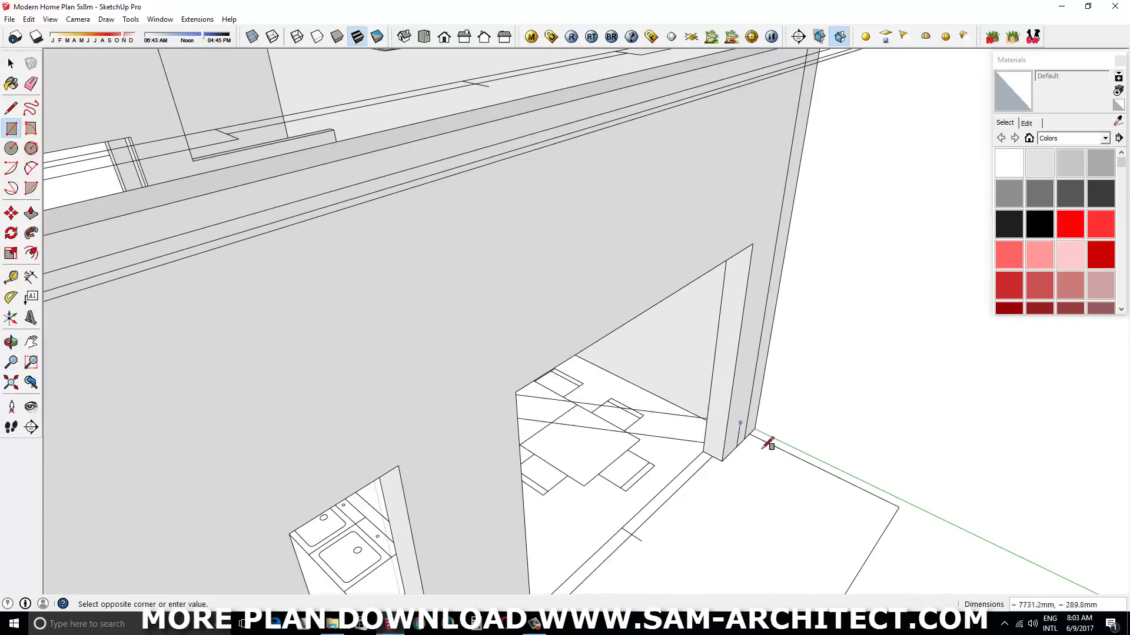
click(764, 442)
scroll(down, 3)
drag(832, 336, 571, 358)
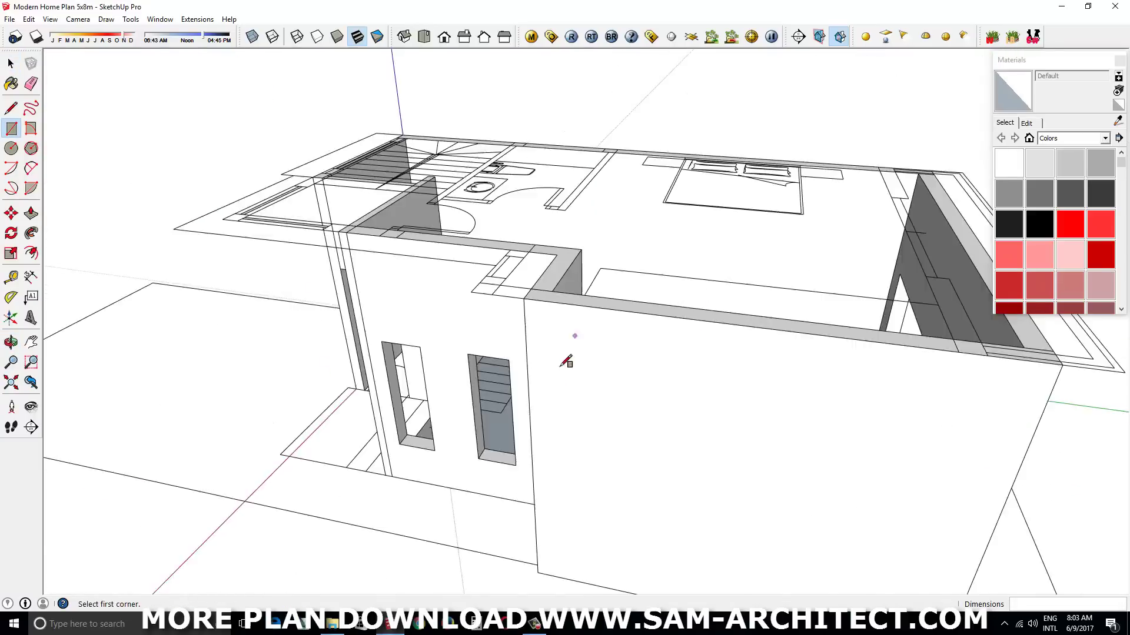
scroll(up, 3)
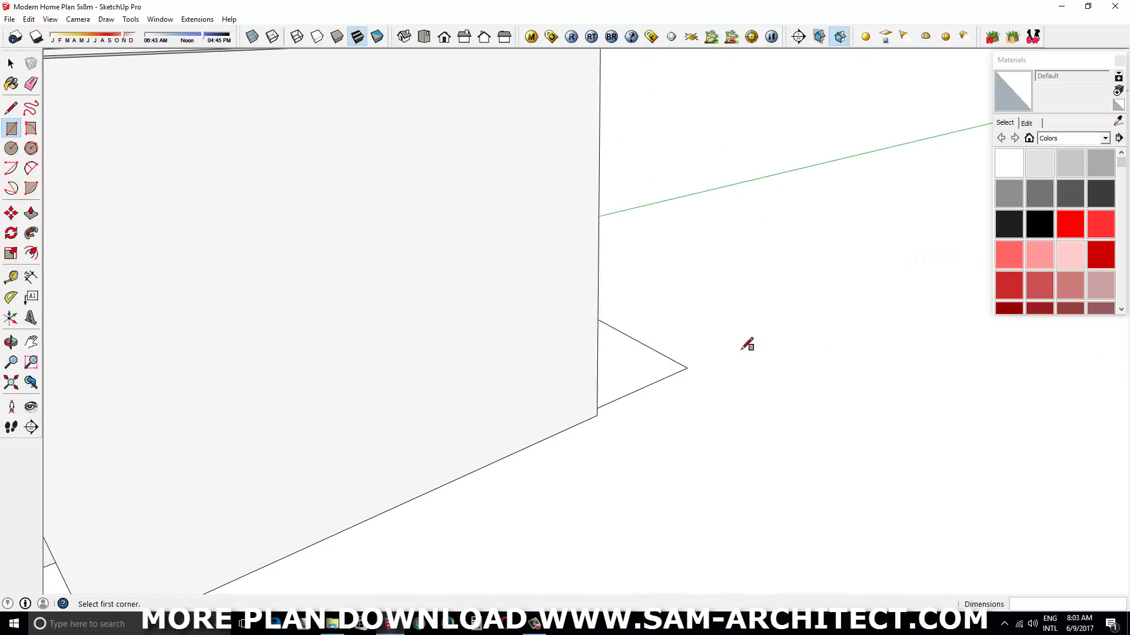
scroll(down, 3)
drag(424, 363, 677, 413)
key(space)
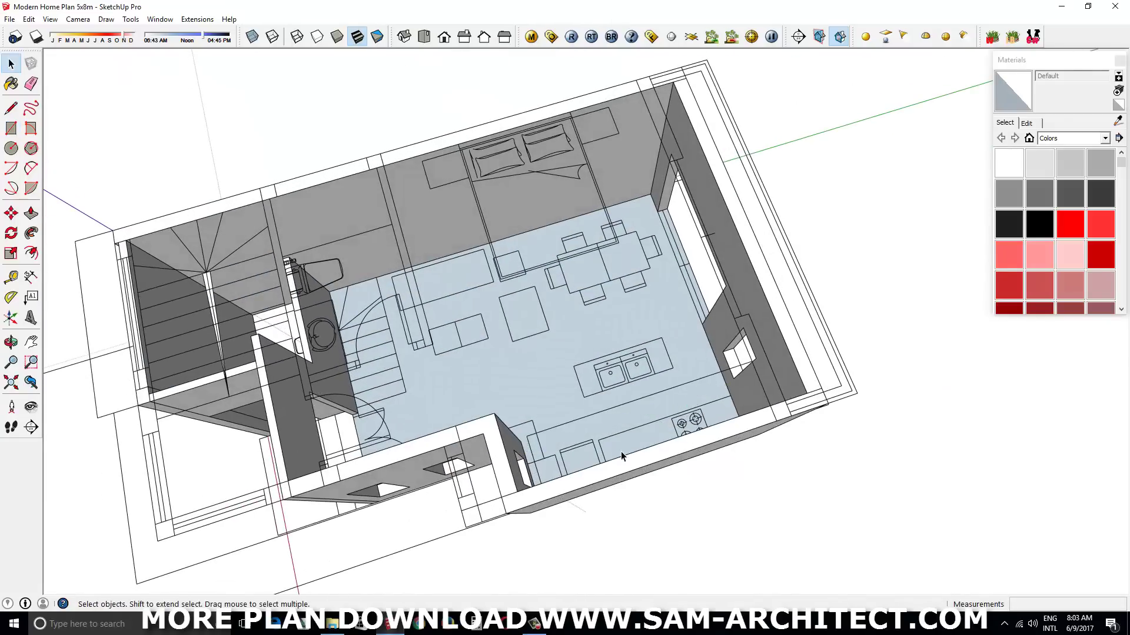
drag(622, 456, 717, 316)
scroll(down, 3)
scroll(up, 3)
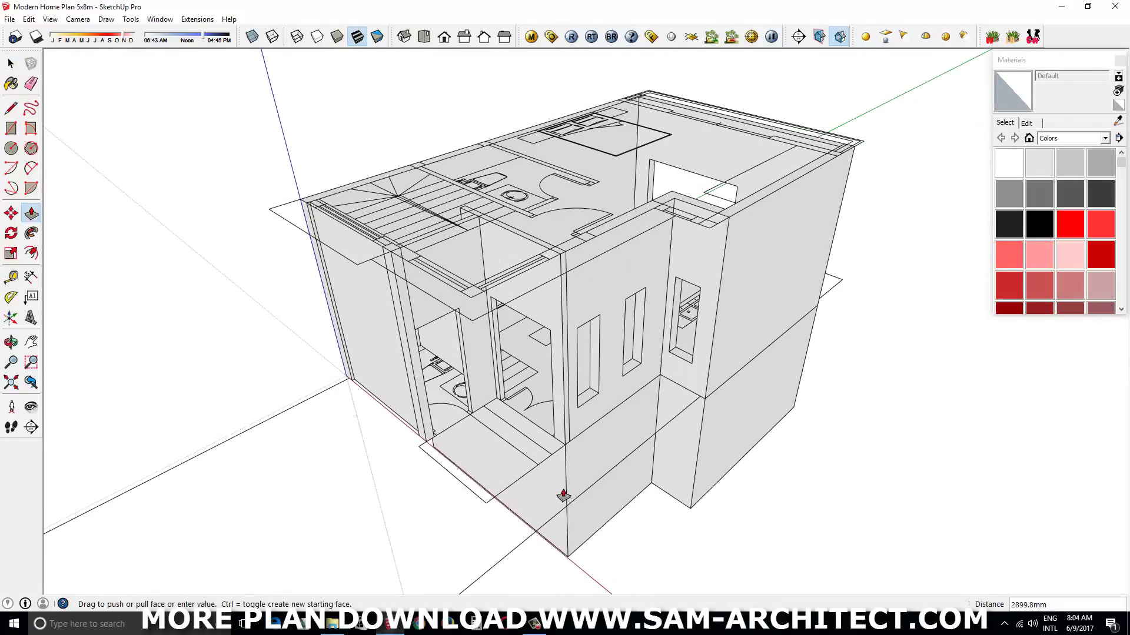
- Finish extruding the base block and make it a group
key(space)
scroll(up, 3)
click(607, 426)
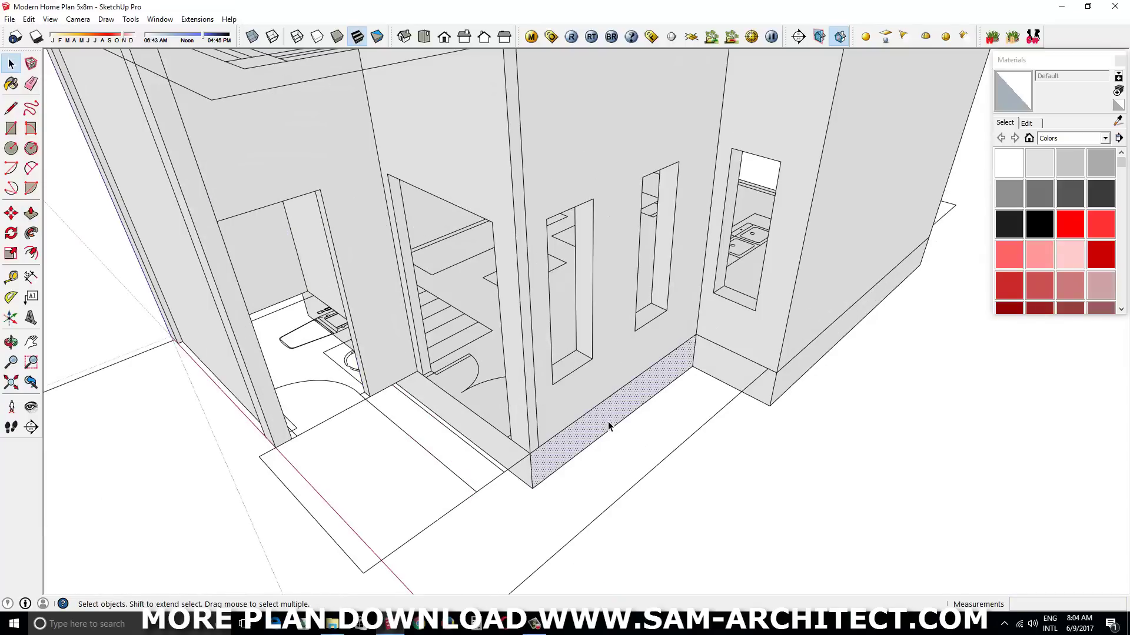
double_click(607, 426)
right_click(608, 418)
click(689, 219)
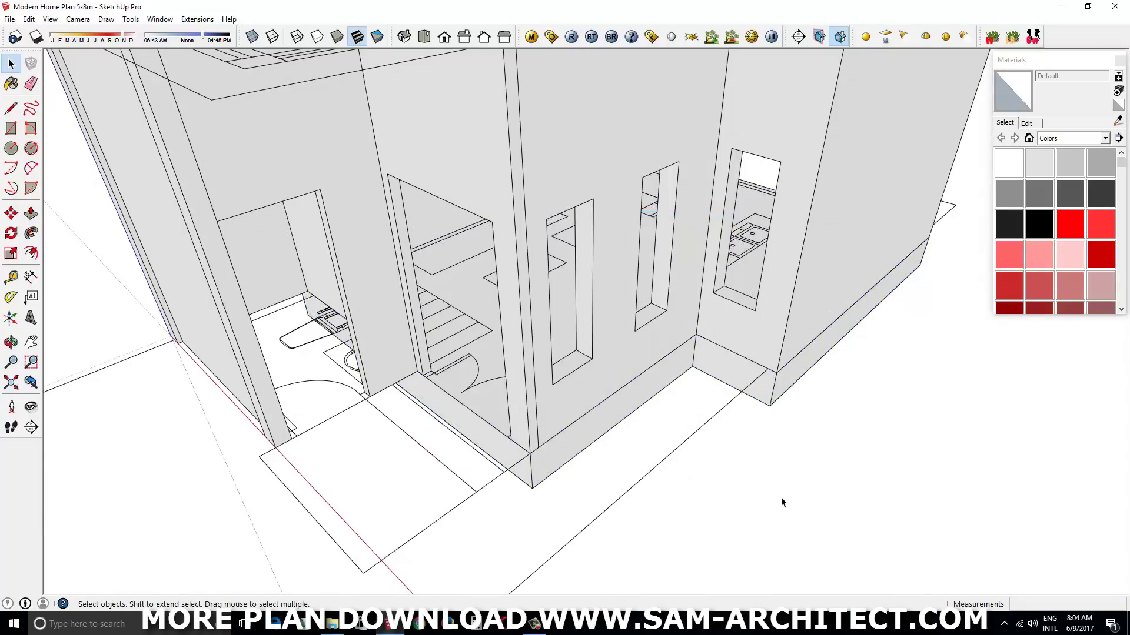
drag(781, 497, 362, 238)
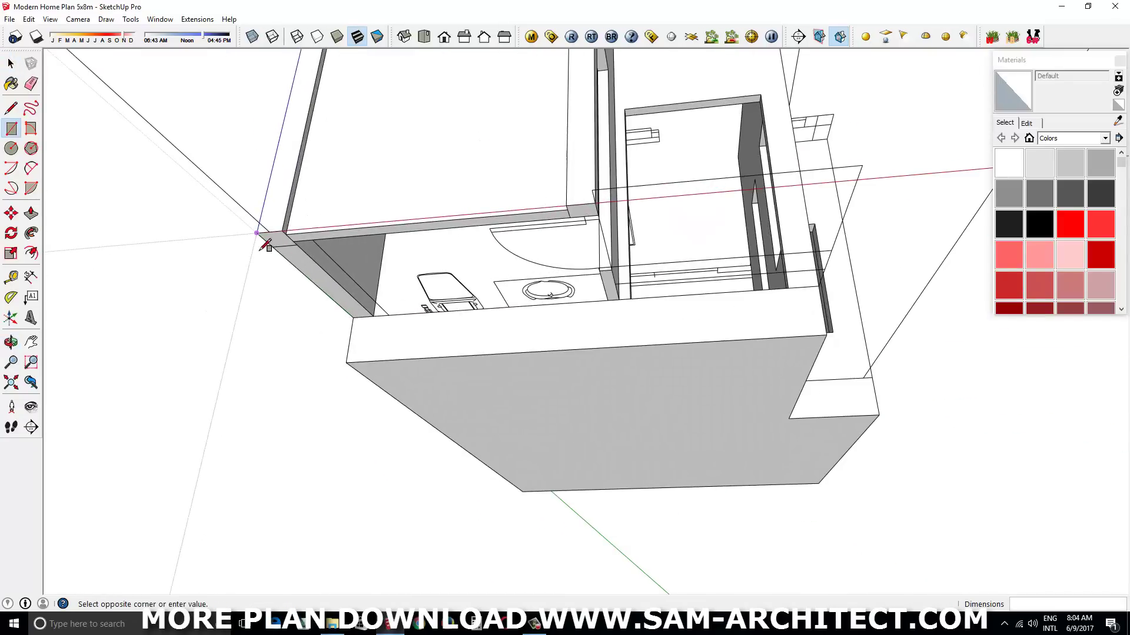
- Outline the entrance platform, raise it 450 mm, and begin extending the step
click(635, 319)
key(p)
scroll(up, 3)
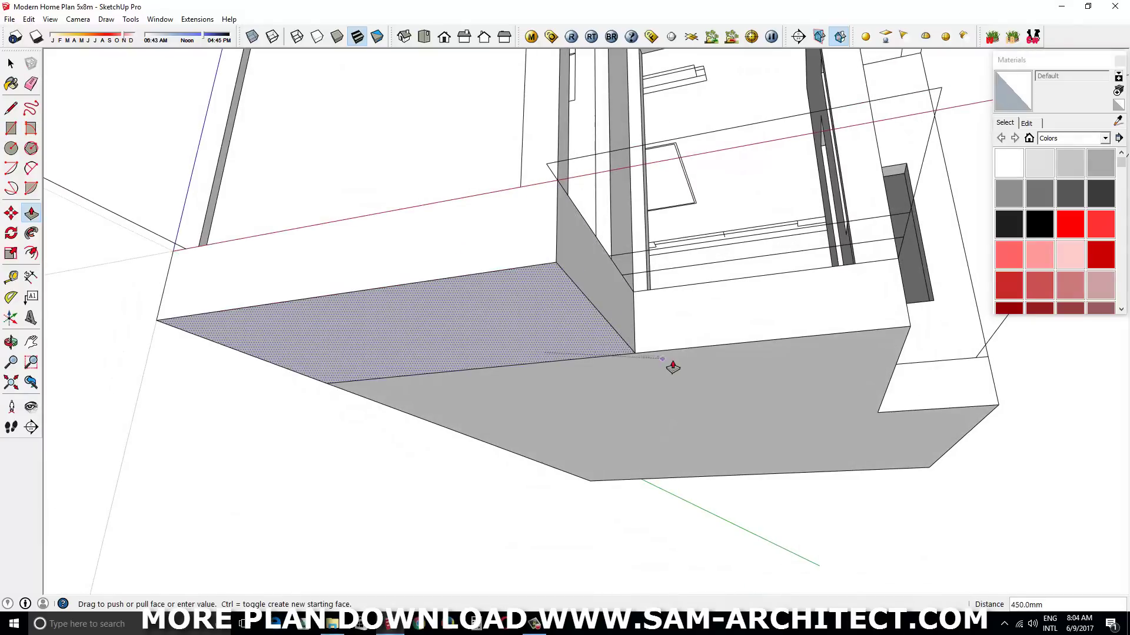
click(672, 368)
drag(732, 252, 550, 434)
click(489, 390)
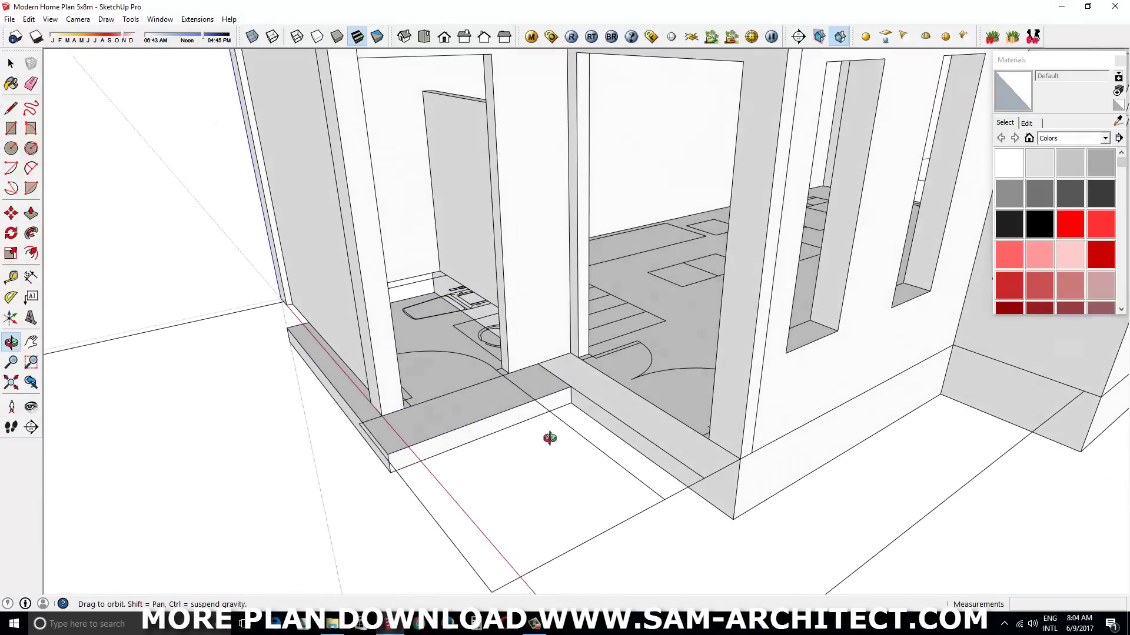
- Extend the entrance step and lower its front step by 150 mm
click(745, 475)
drag(746, 475, 611, 532)
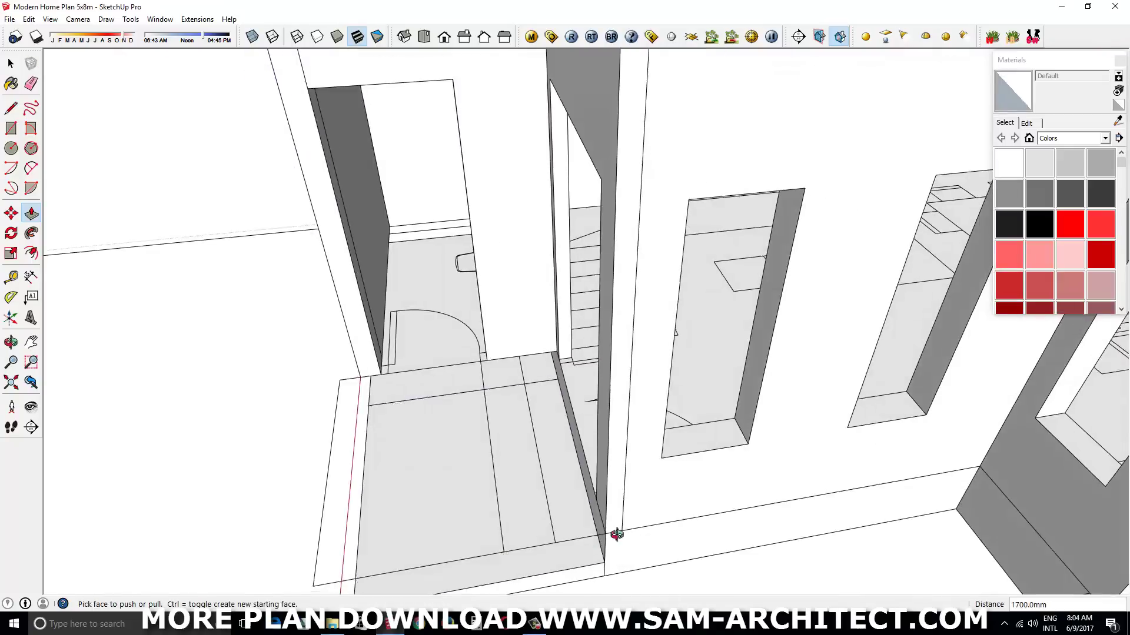
key(space)
click(651, 475)
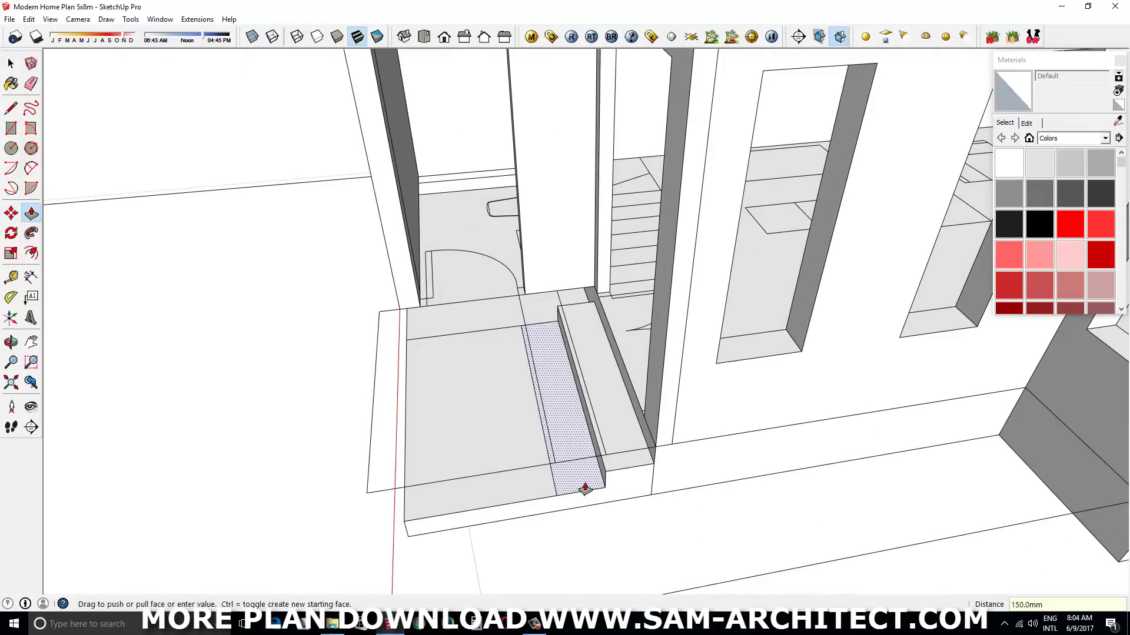
click(585, 488)
drag(585, 488, 655, 396)
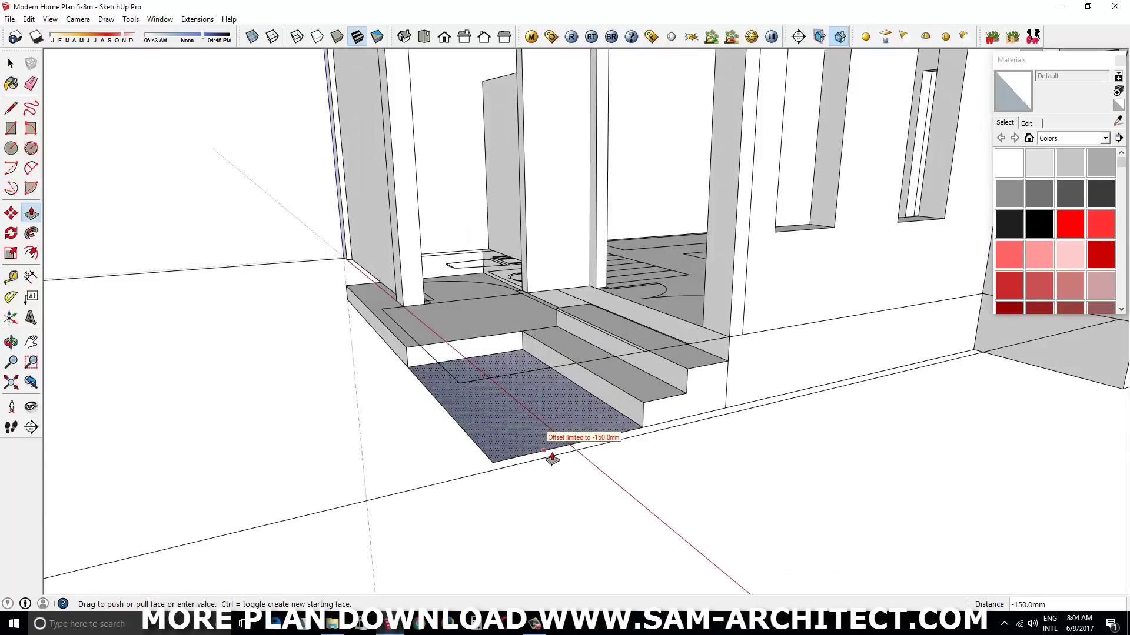
click(552, 457)
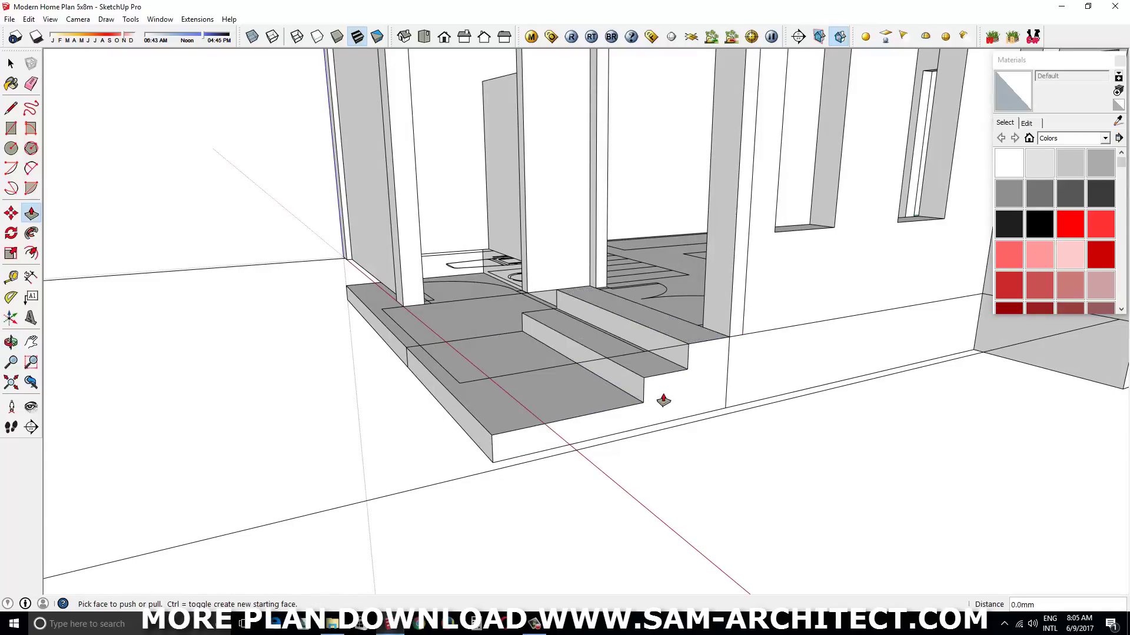
drag(663, 401, 668, 434)
- Select all of the entrance step geometry and make it a group
key(space)
triple_click(631, 429)
right_click(630, 429)
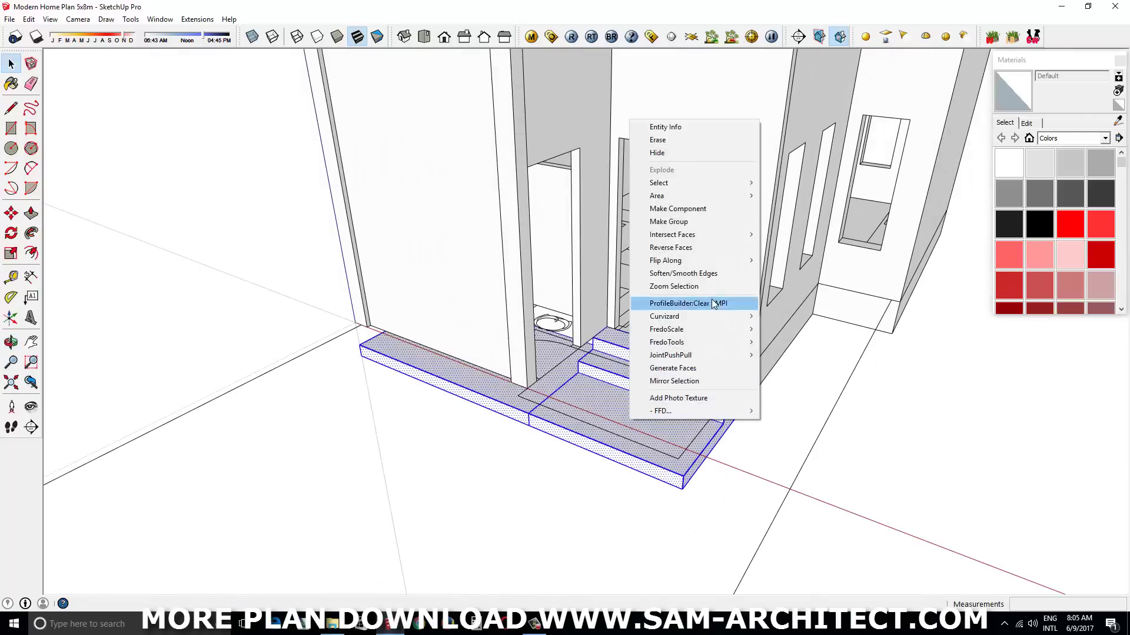
click(712, 231)
scroll(up, 3)
scroll(up, 3)
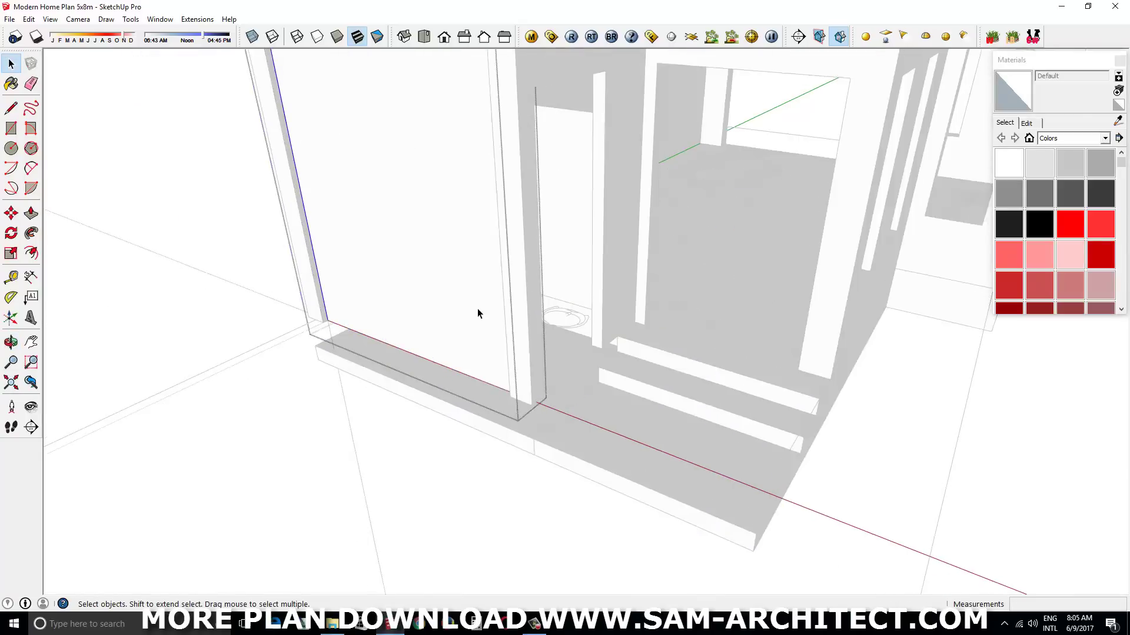
drag(477, 309, 500, 244)
key(p)
click(550, 192)
key(space)
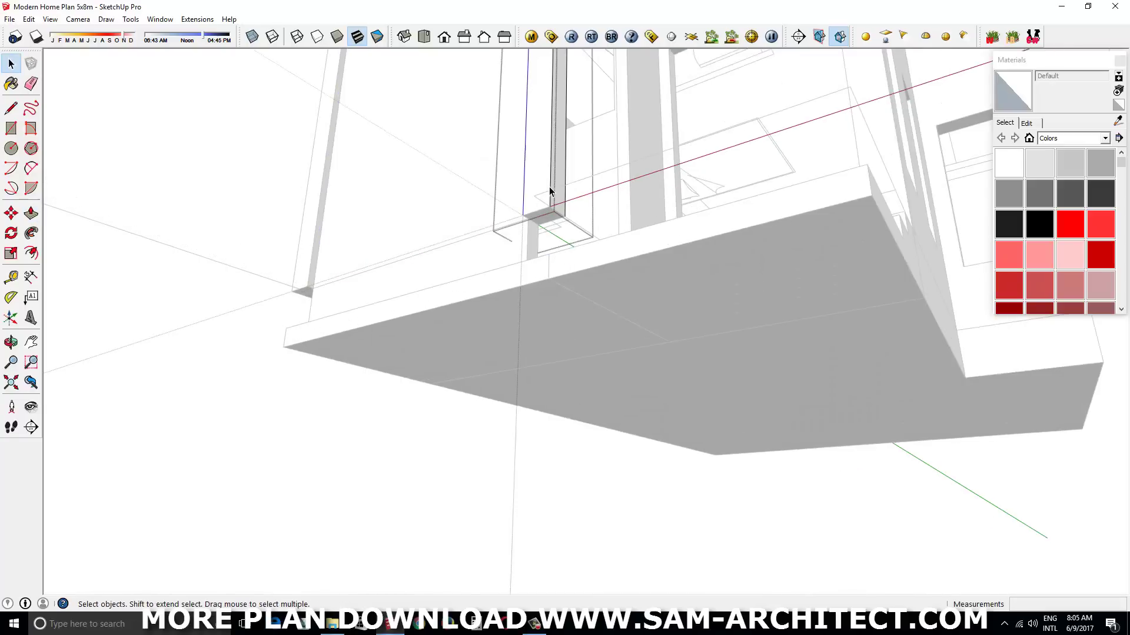
drag(613, 272, 643, 235)
scroll(up, 3)
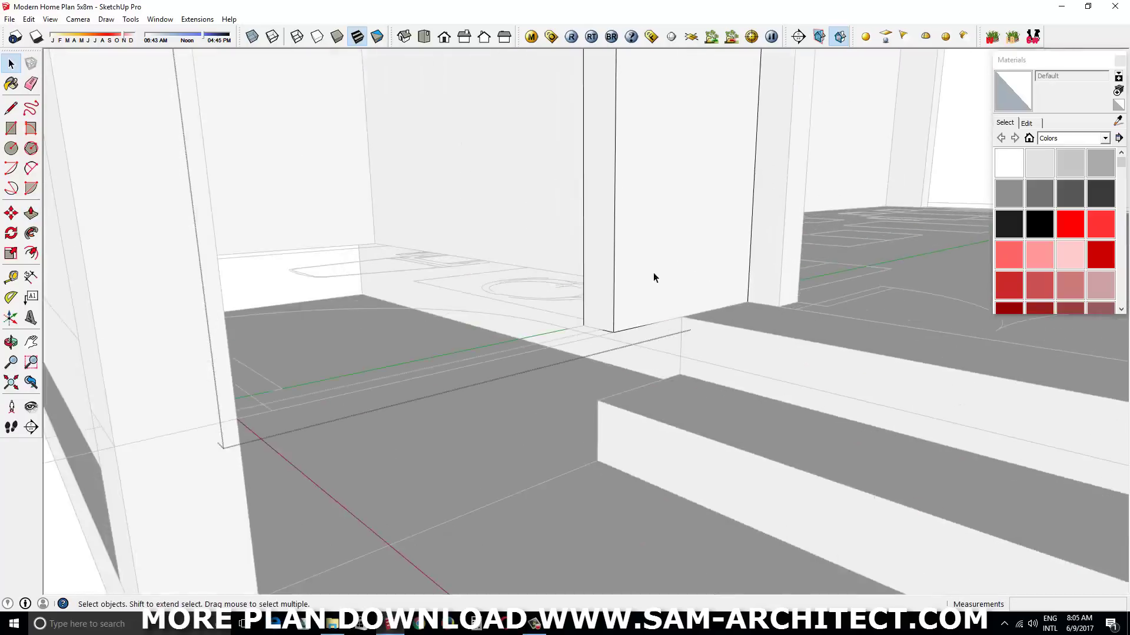
drag(653, 273, 680, 133)
key(space)
scroll(down, 3)
scroll(down, 3)
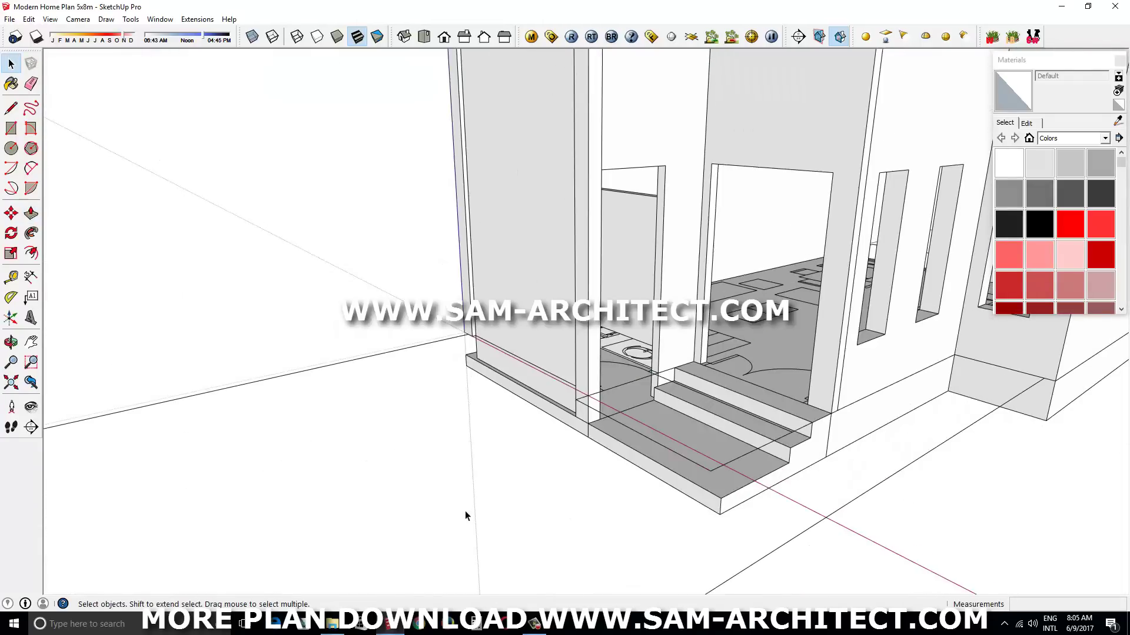
drag(467, 517, 651, 457)
scroll(up, 3)
drag(425, 359, 404, 202)
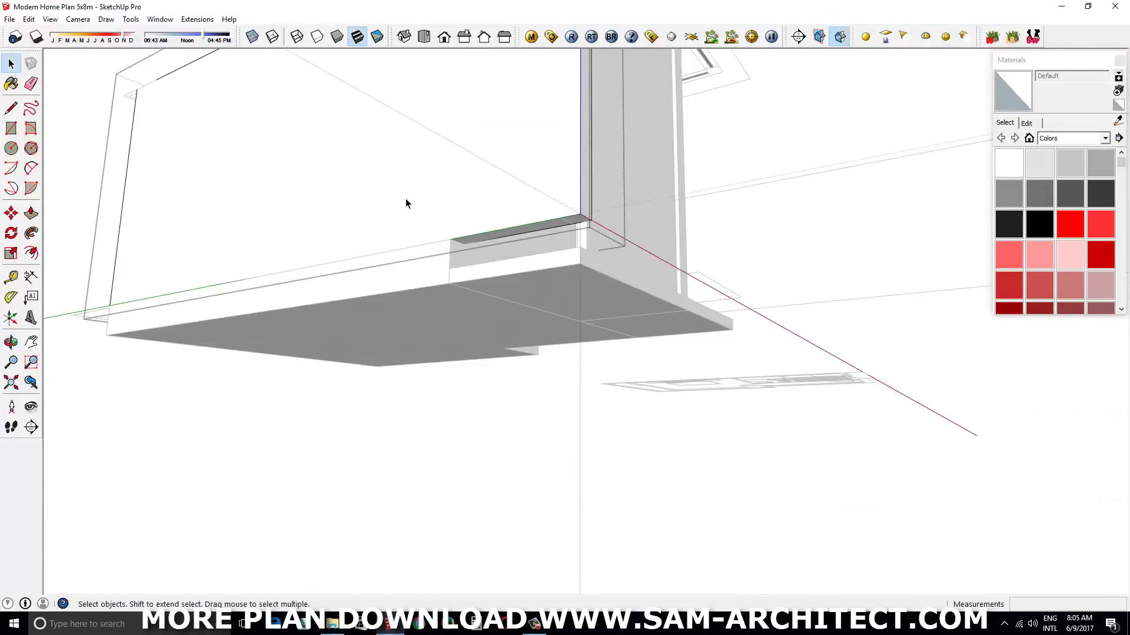
scroll(up, 3)
key(l)
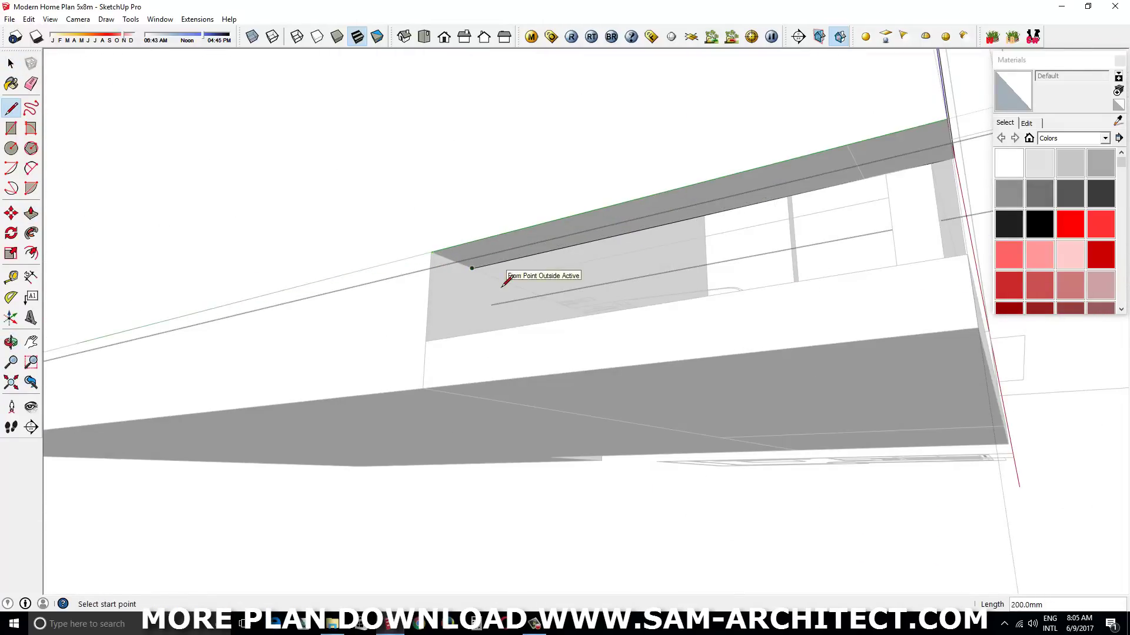
drag(503, 285, 263, 409)
key(space)
scroll(down, 3)
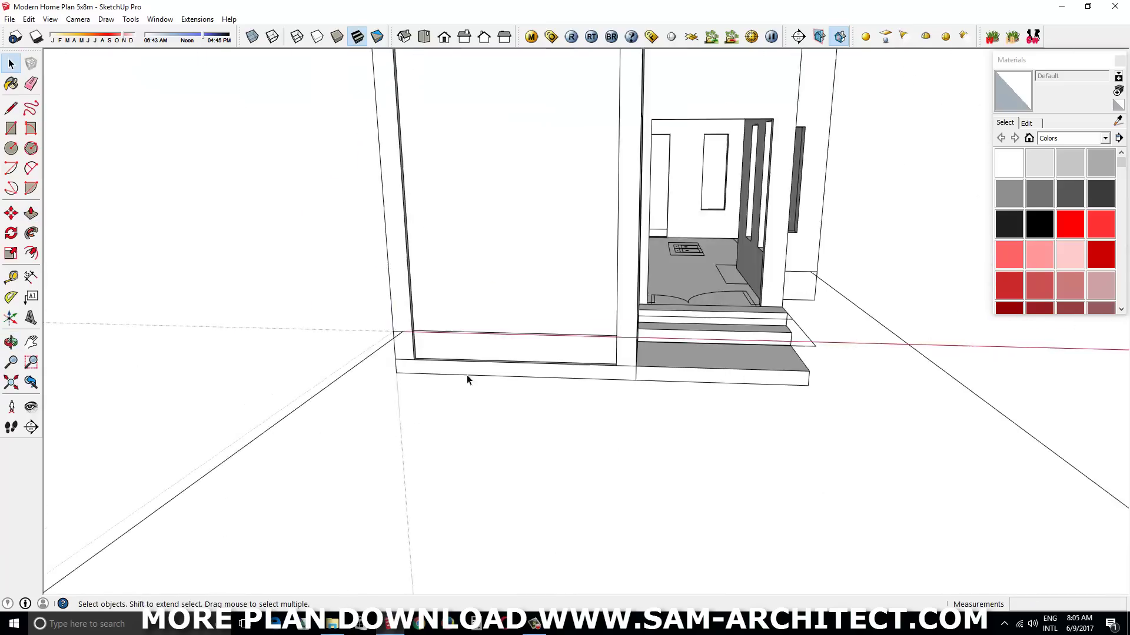
scroll(down, 3)
drag(398, 298, 500, 484)
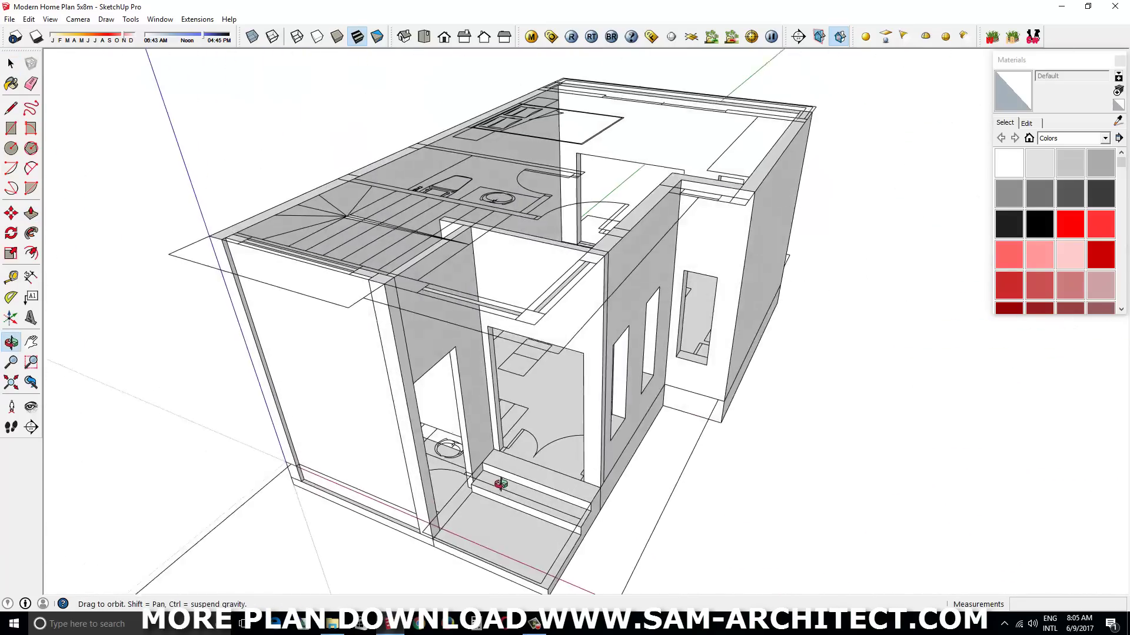
scroll(up, 3)
drag(478, 448, 601, 470)
scroll(down, 3)
scroll(down, 3)
scroll(up, 3)
key(space)
click(572, 383)
scroll(up, 3)
key(m)
drag(626, 294, 716, 373)
scroll(down, 3)
scroll(up, 3)
scroll(up, 3)
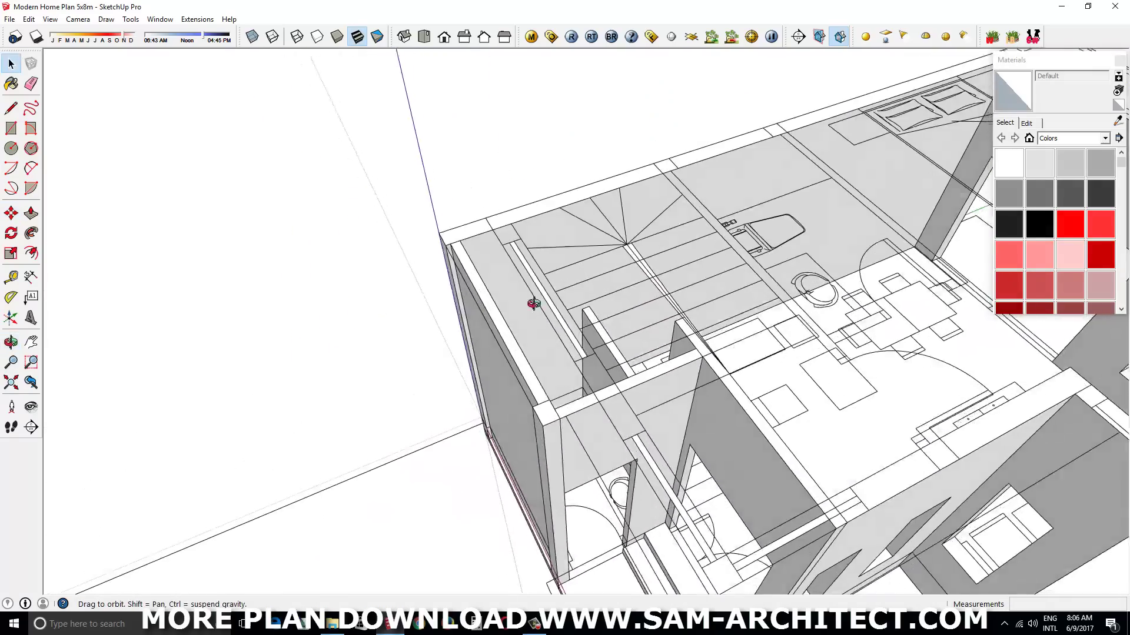
scroll(up, 3)
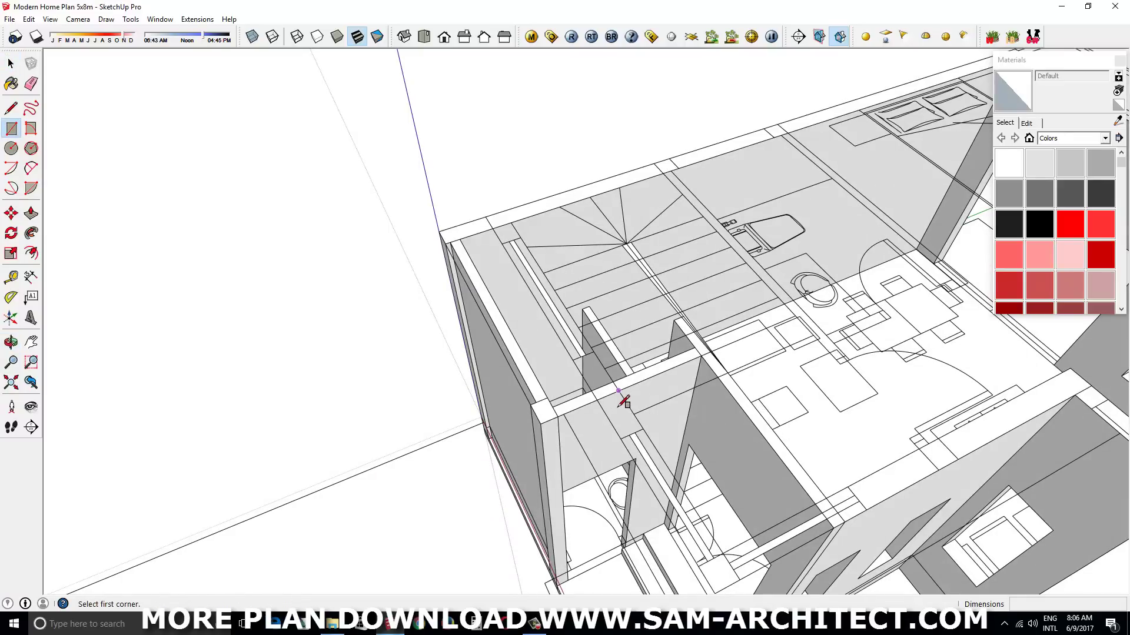
- Raise the wall-top rectangle into a block and group it
click(451, 246)
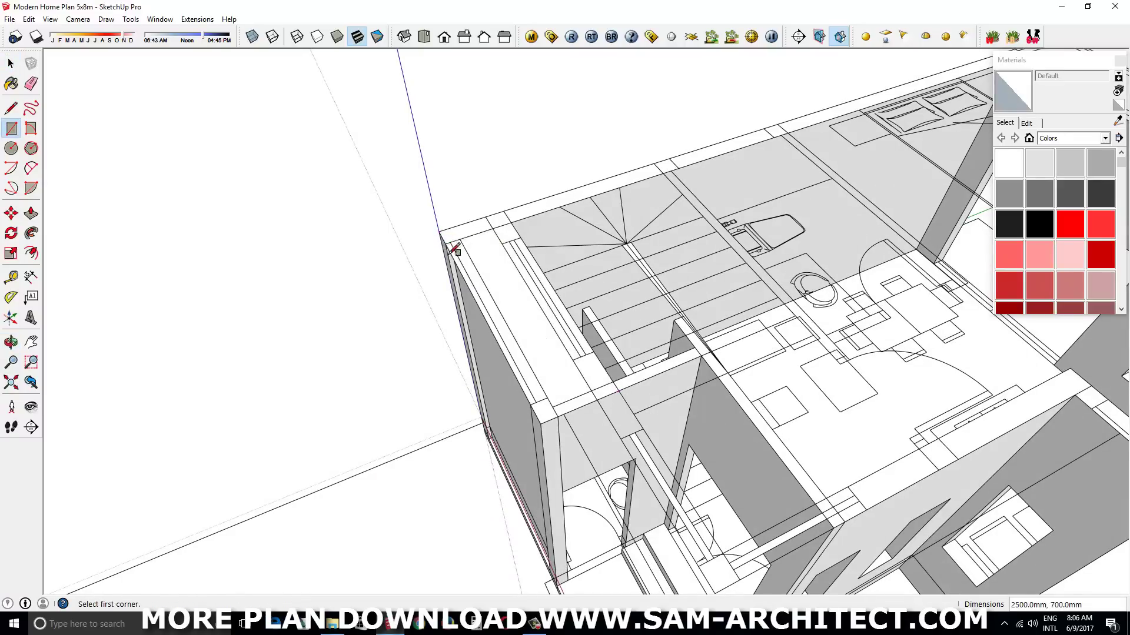
key(p)
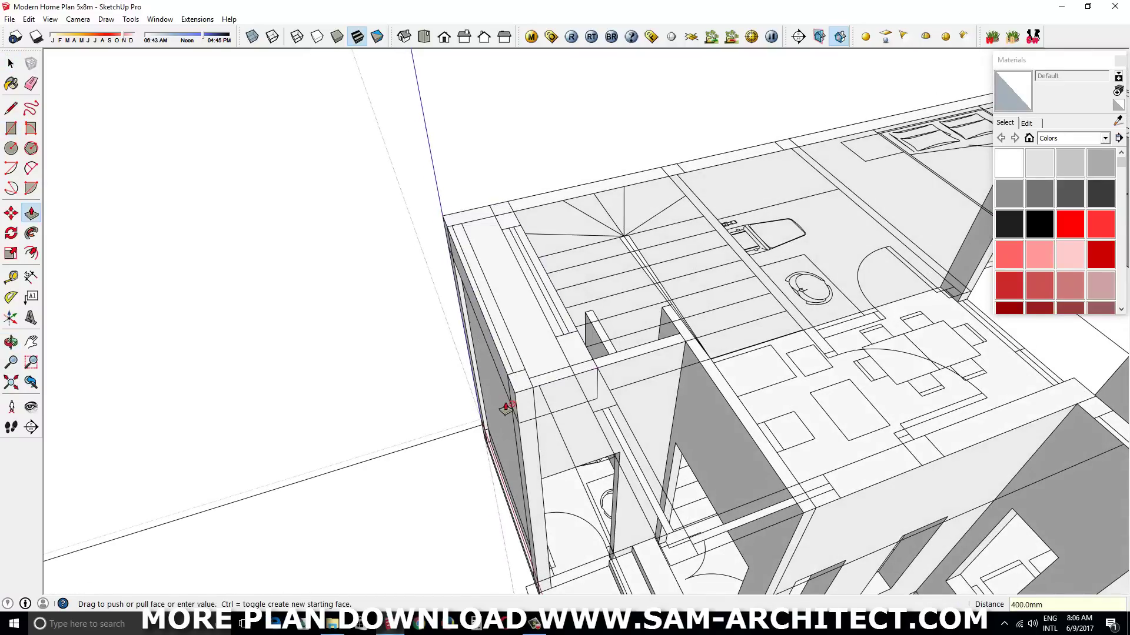
drag(506, 408, 599, 391)
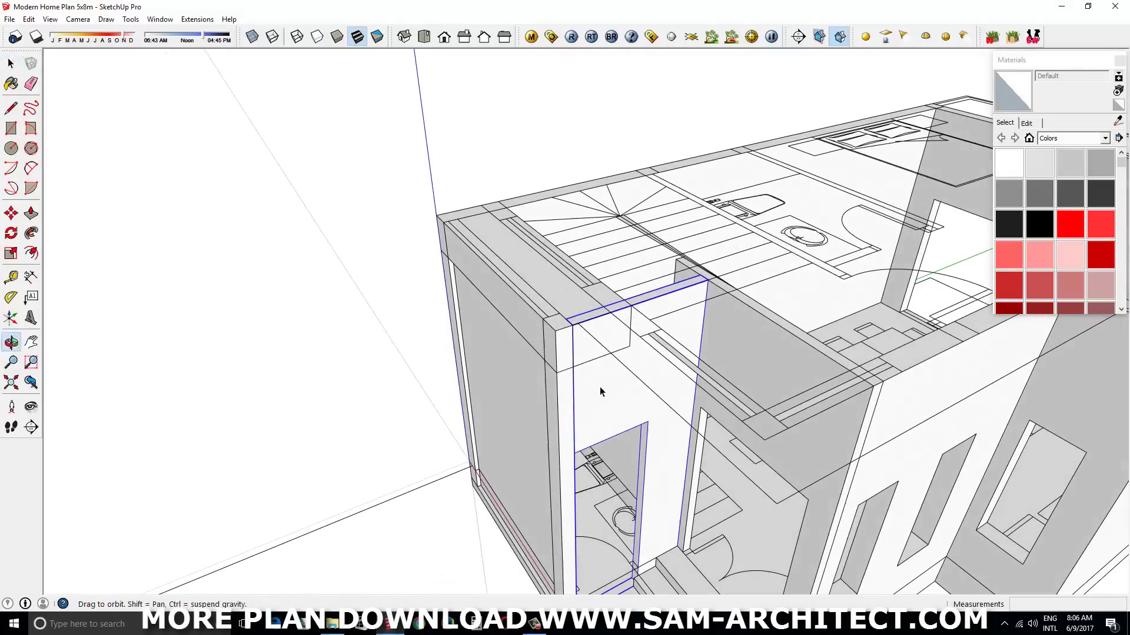
click(542, 279)
right_click(541, 275)
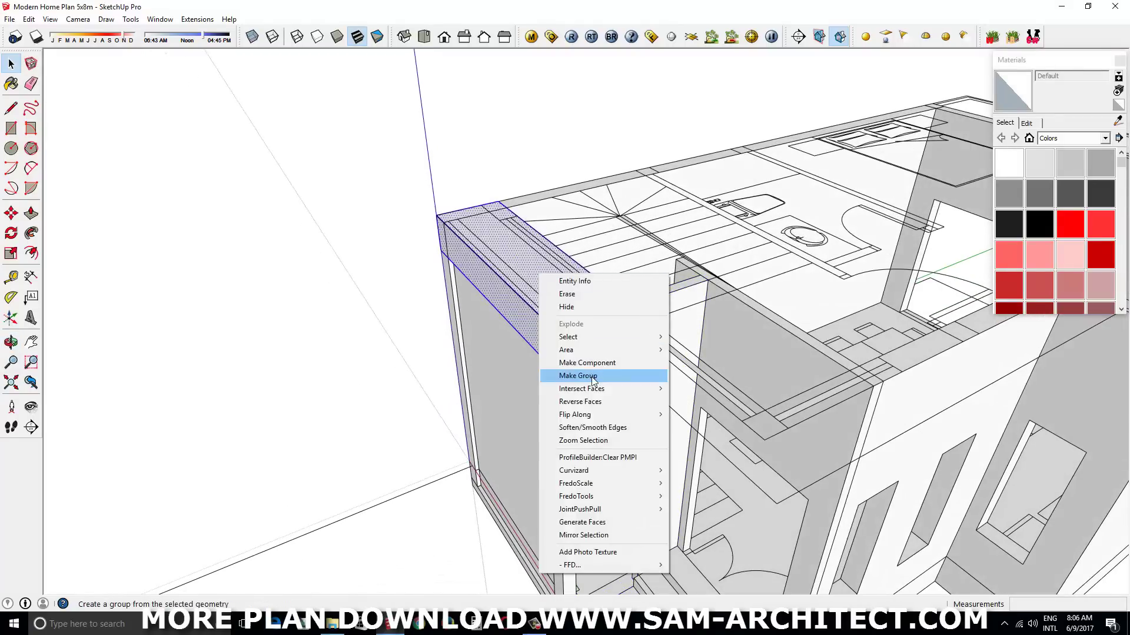
click(593, 380)
double_click(526, 341)
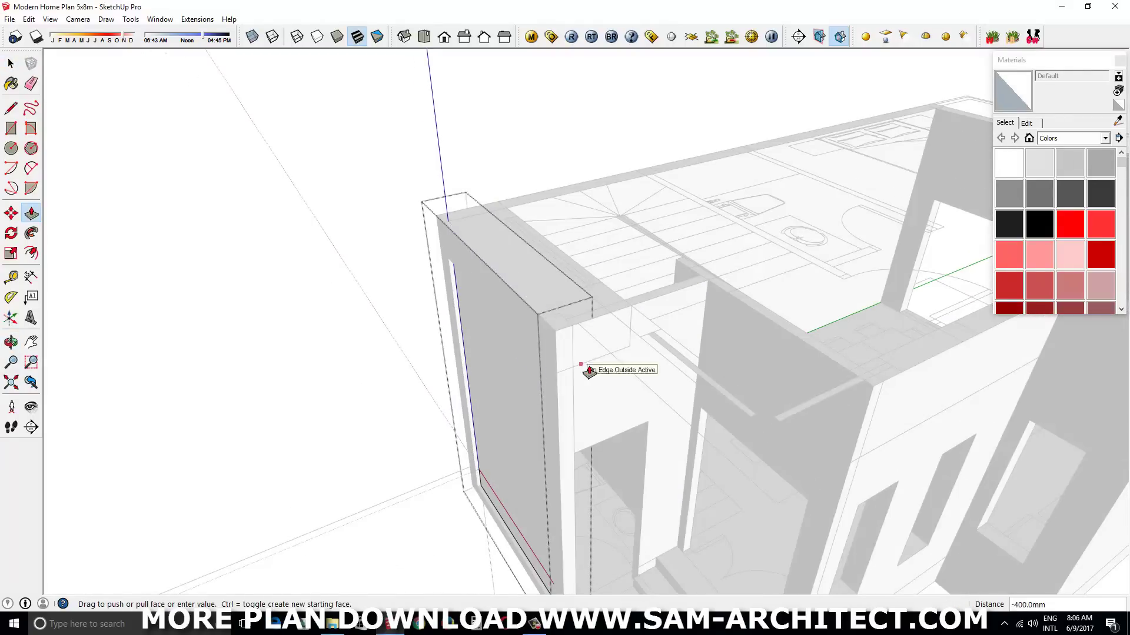
drag(589, 371, 504, 322)
- Draw the second L-shaped beam rectangle at 3500 × 400 mm
key(t)
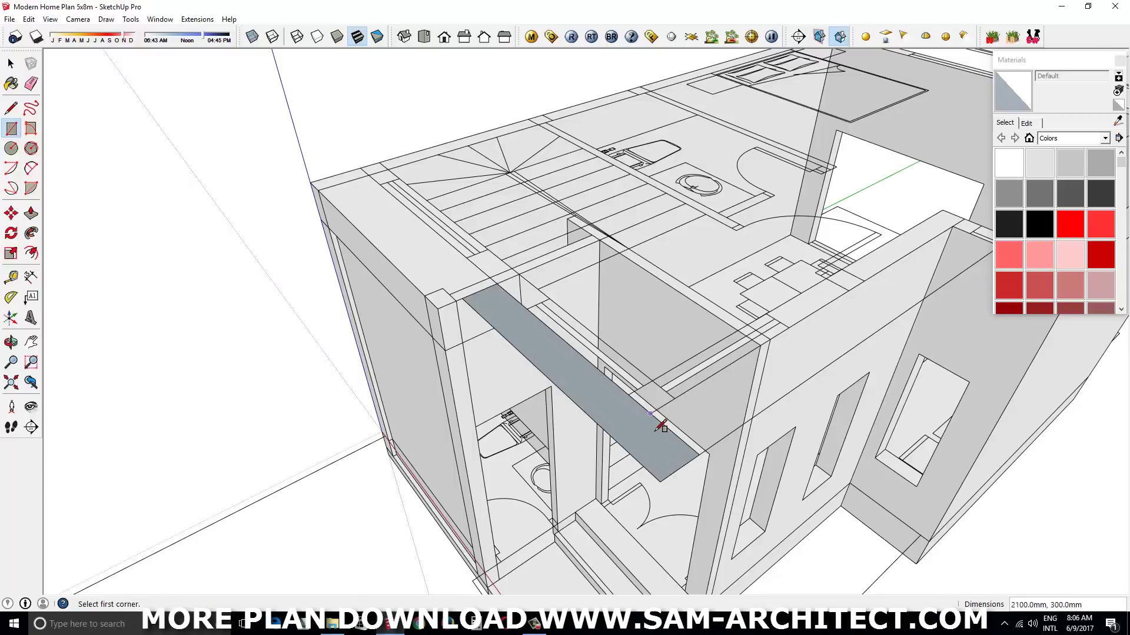
drag(660, 426, 844, 272)
click(889, 238)
text(3500,400)
key(Return)
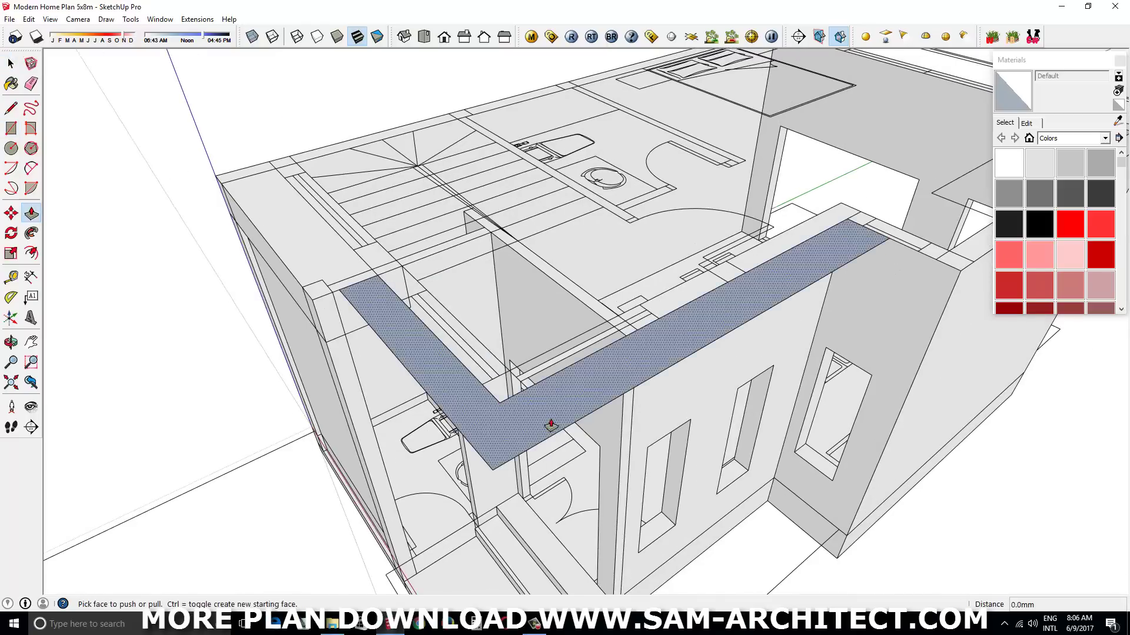
drag(550, 419, 493, 160)
- Pull the L-shaped slab's underside down to form the beam depth
key(p)
scroll(up, 3)
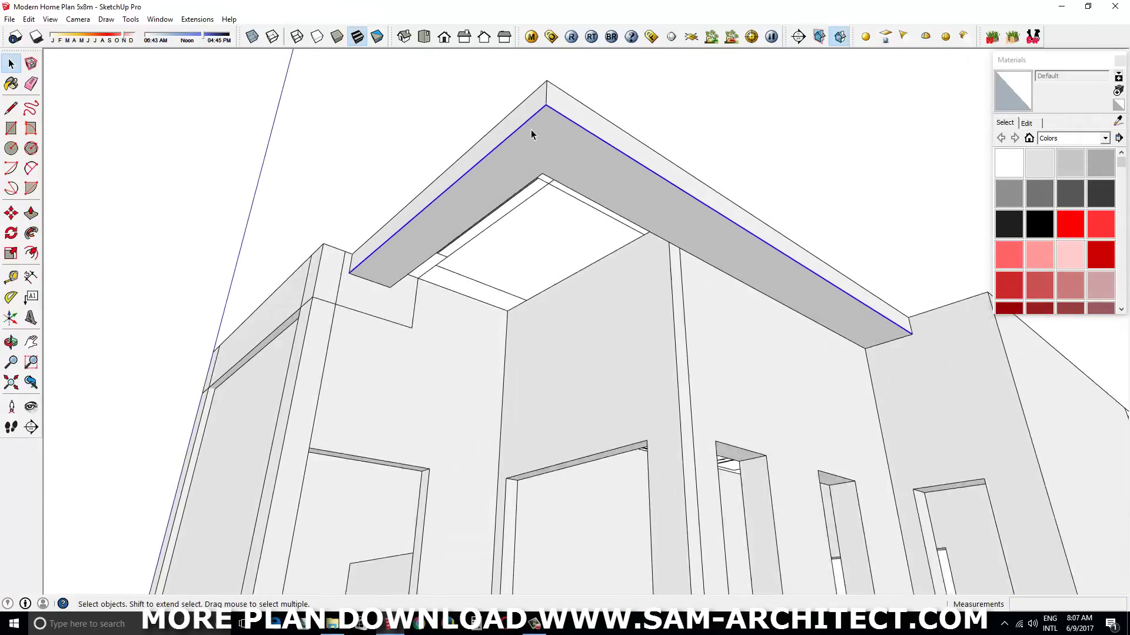
key(g)
key(Escape)
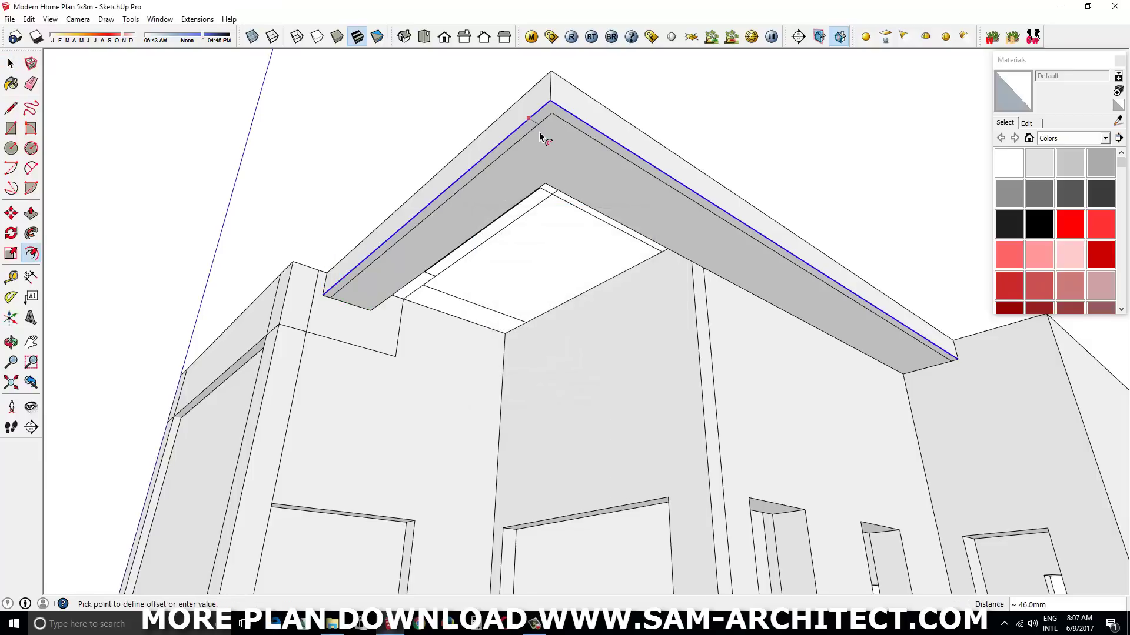
key(p)
drag(551, 160, 546, 181)
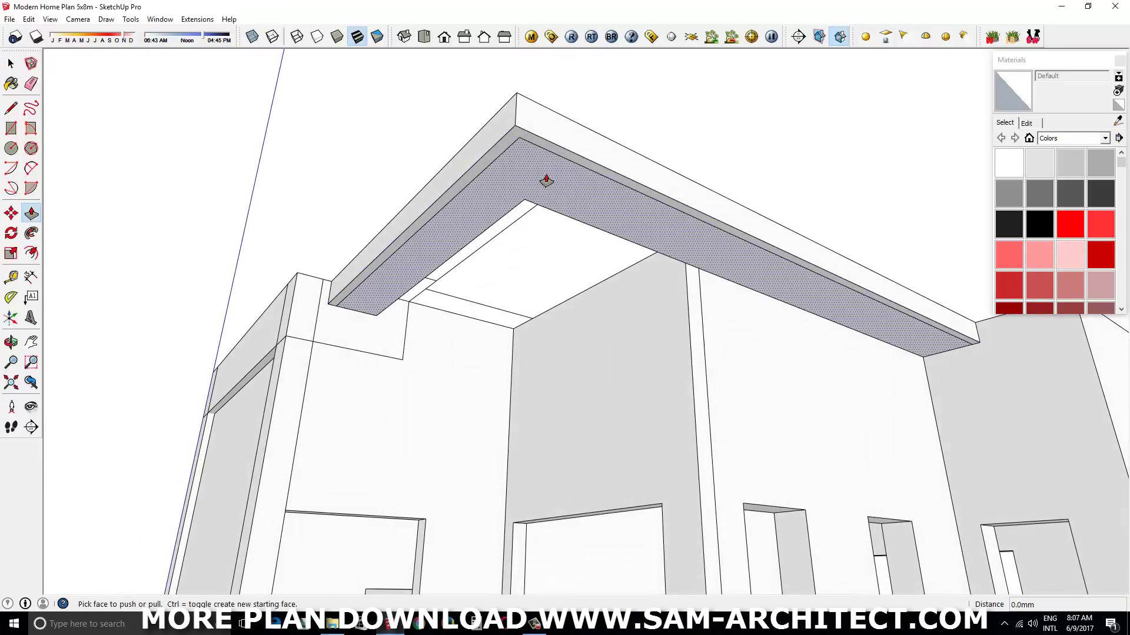
click(519, 182)
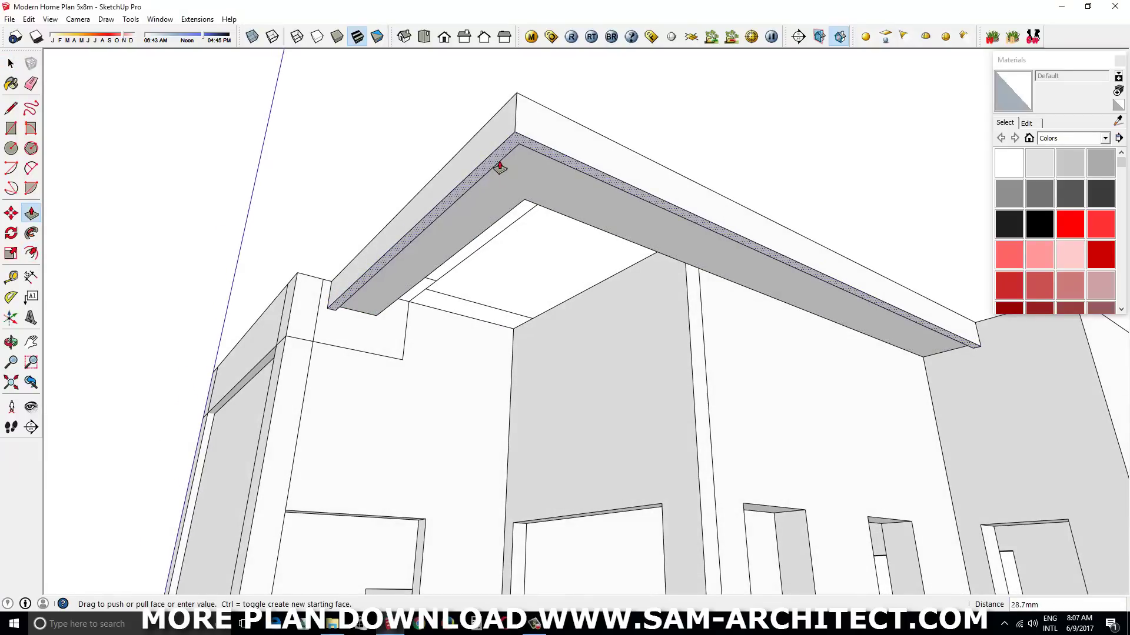
click(500, 168)
drag(499, 168, 570, 252)
- Select the whole L-shaped slab and make it a group
key(space)
triple_click(570, 251)
right_click(568, 247)
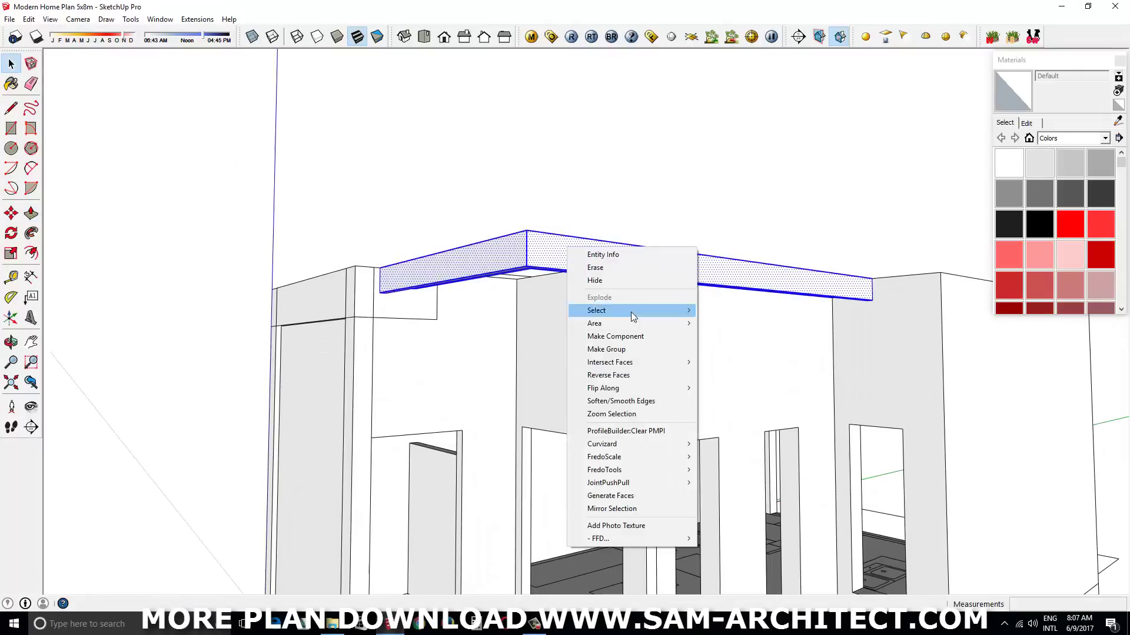
click(639, 355)
- Inside the slab group, push a face in by 200 mm
drag(639, 354, 428, 225)
double_click(365, 265)
key(p)
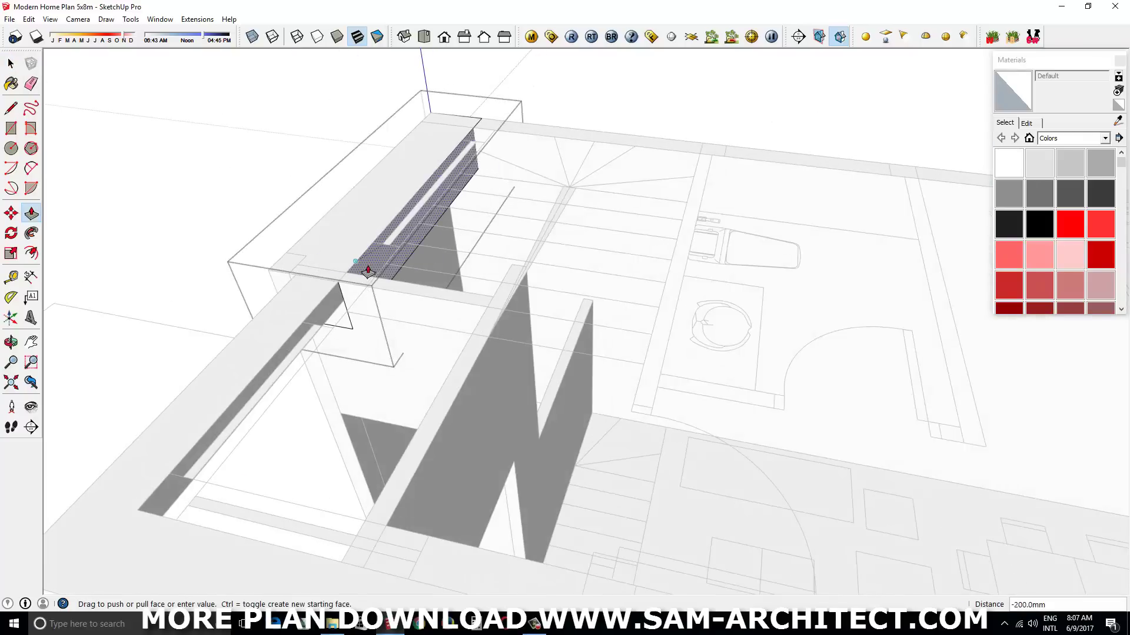
click(368, 271)
key(space)
drag(368, 271, 548, 204)
- Place the stairwell rectangle's first corner on the wall top
click(474, 144)
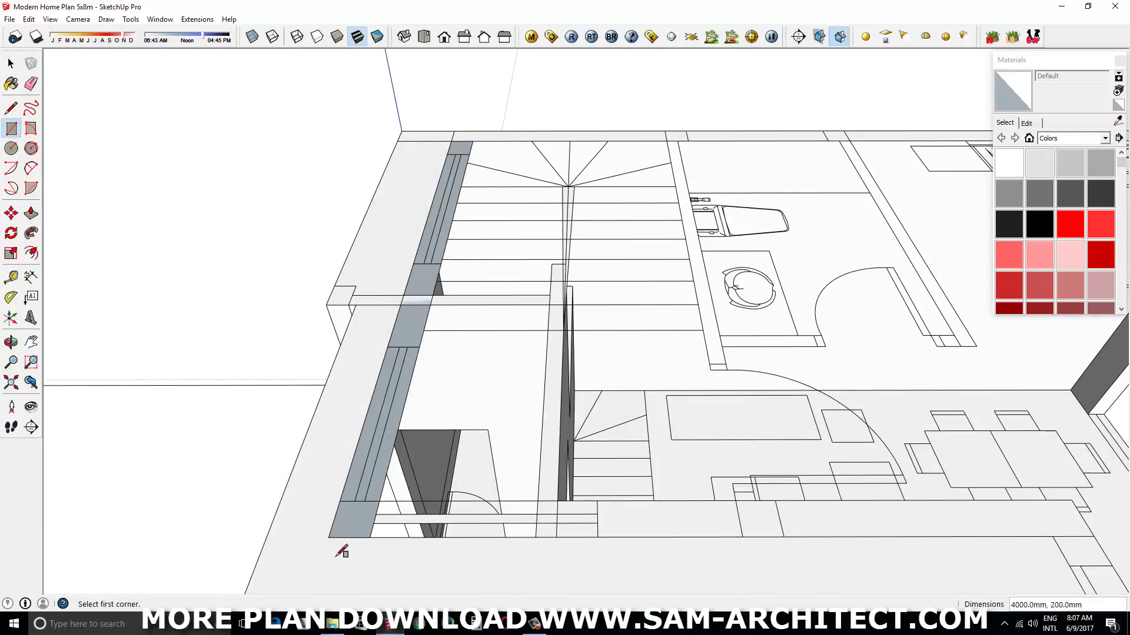
scroll(down, 3)
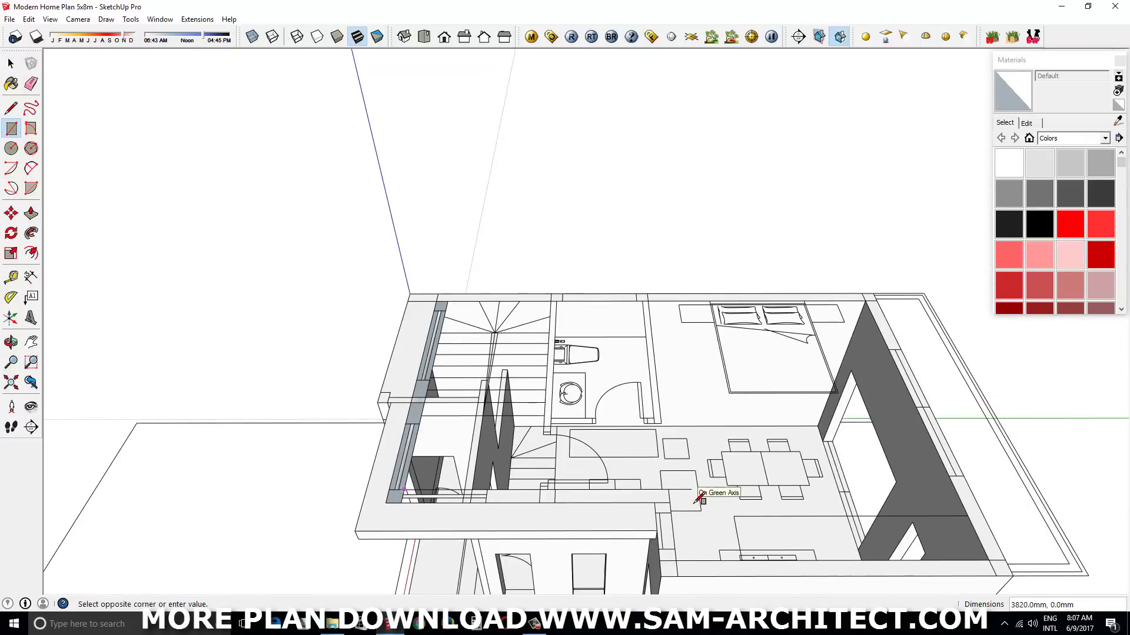
scroll(up, 3)
drag(752, 462, 823, 441)
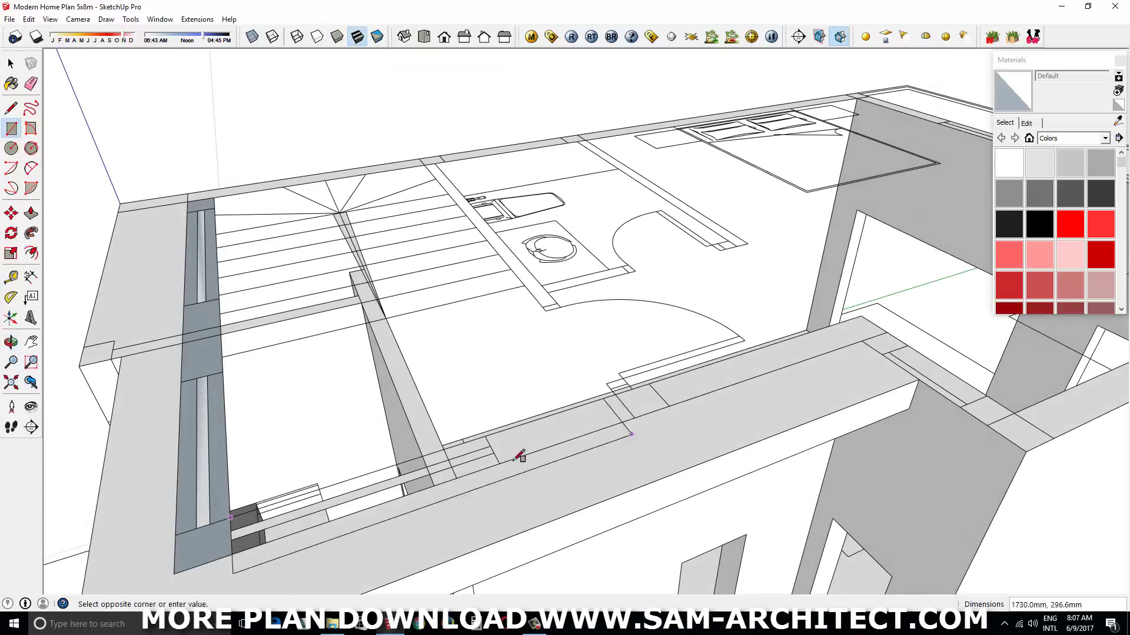
scroll(down, 3)
scroll(up, 3)
key(space)
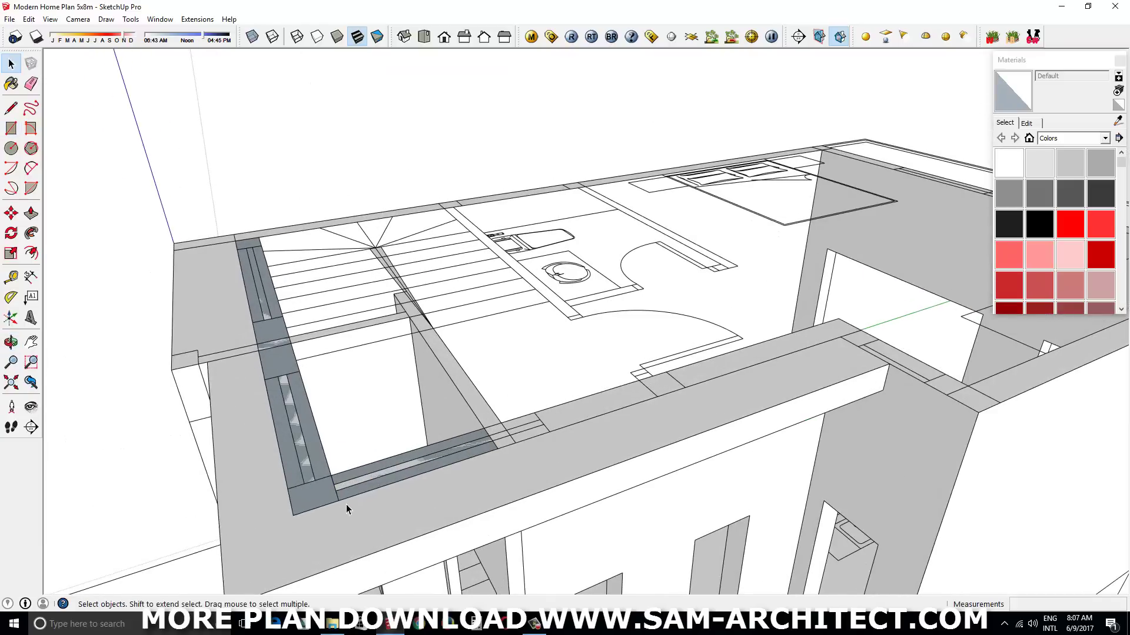
key(p)
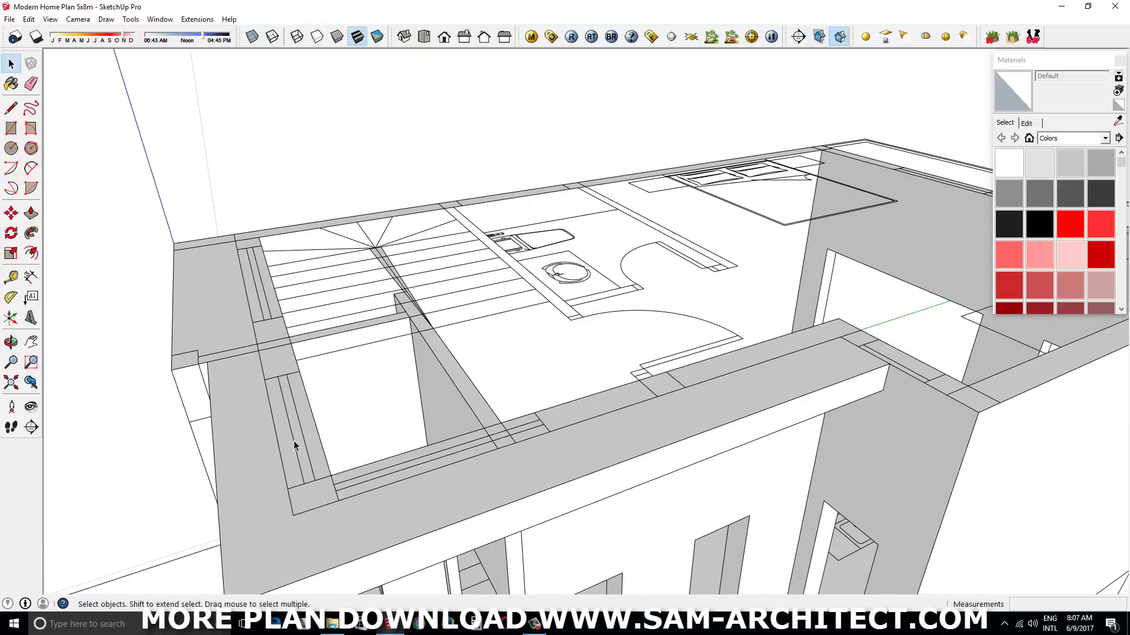
right_click(317, 454)
scroll(down, 3)
drag(393, 267, 488, 382)
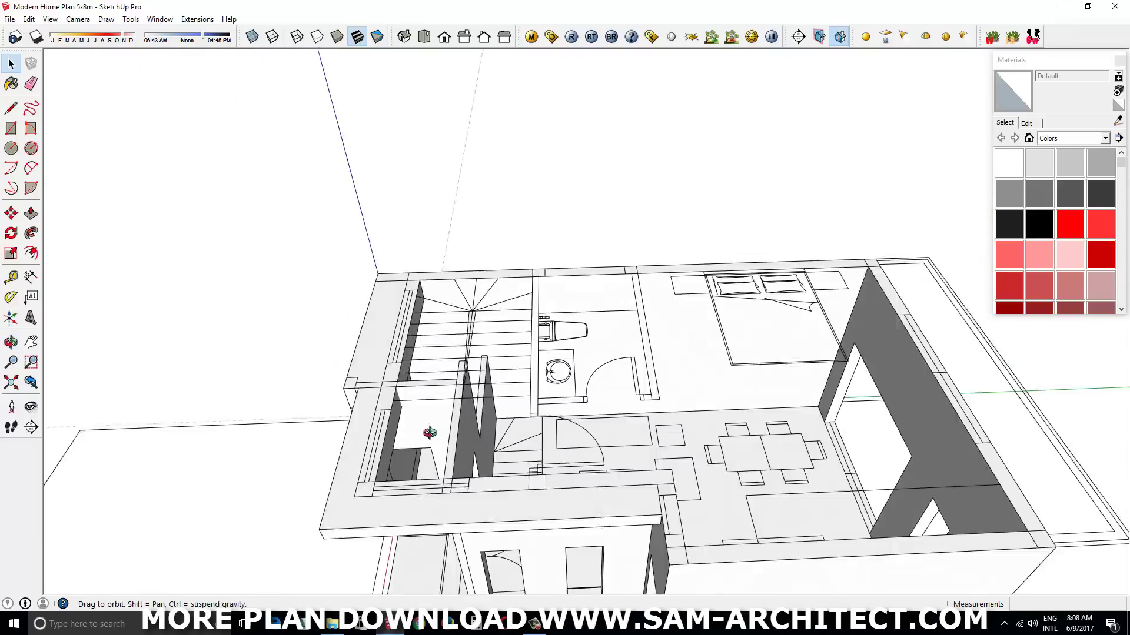
scroll(up, 3)
drag(524, 524, 565, 396)
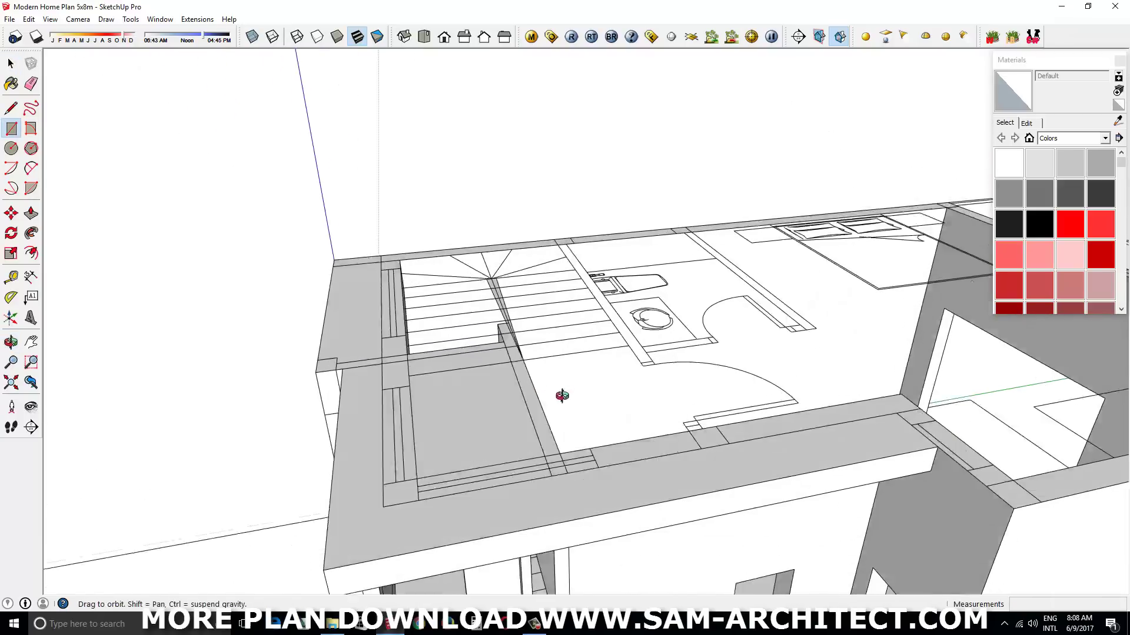
- Complete the stairwell rectangle on the floor slab, ready for Push/Pull
click(477, 461)
key(p)
drag(477, 462, 384, 286)
right_click(470, 360)
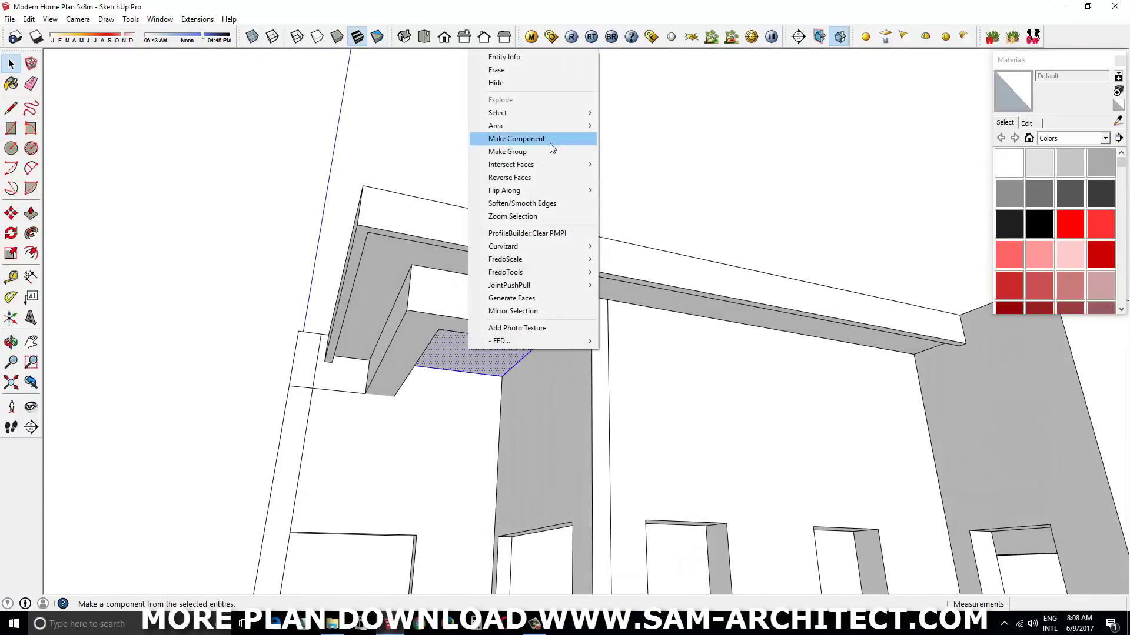
drag(555, 139, 651, 406)
key(p)
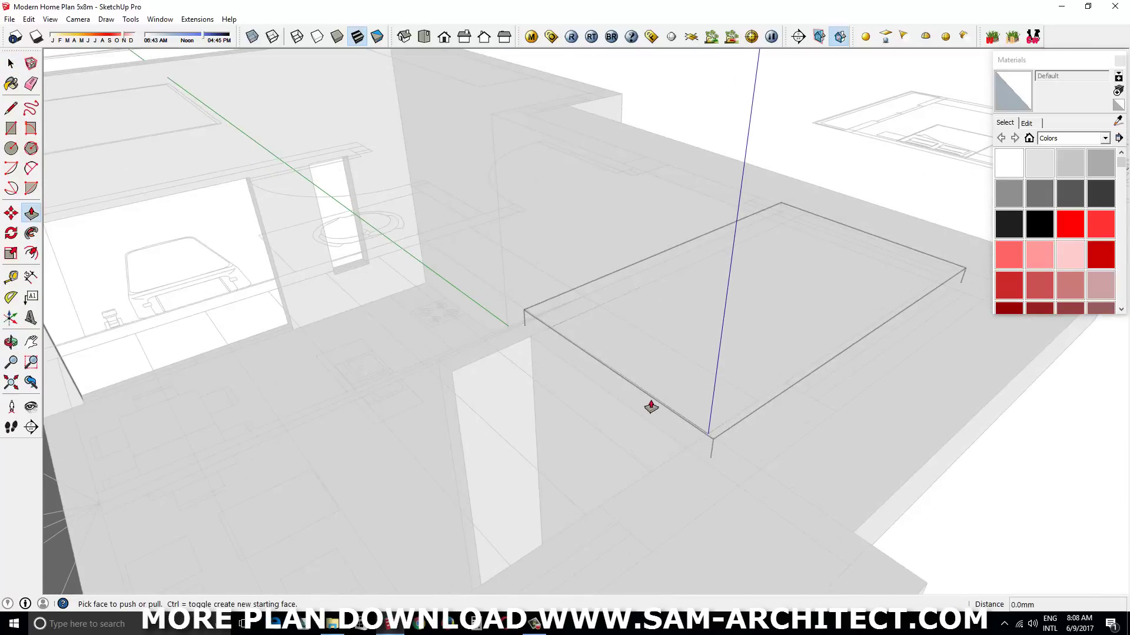
drag(687, 365, 526, 266)
- Create a 250 × 900 mm stair step and copy it eight times up the stair
key(r)
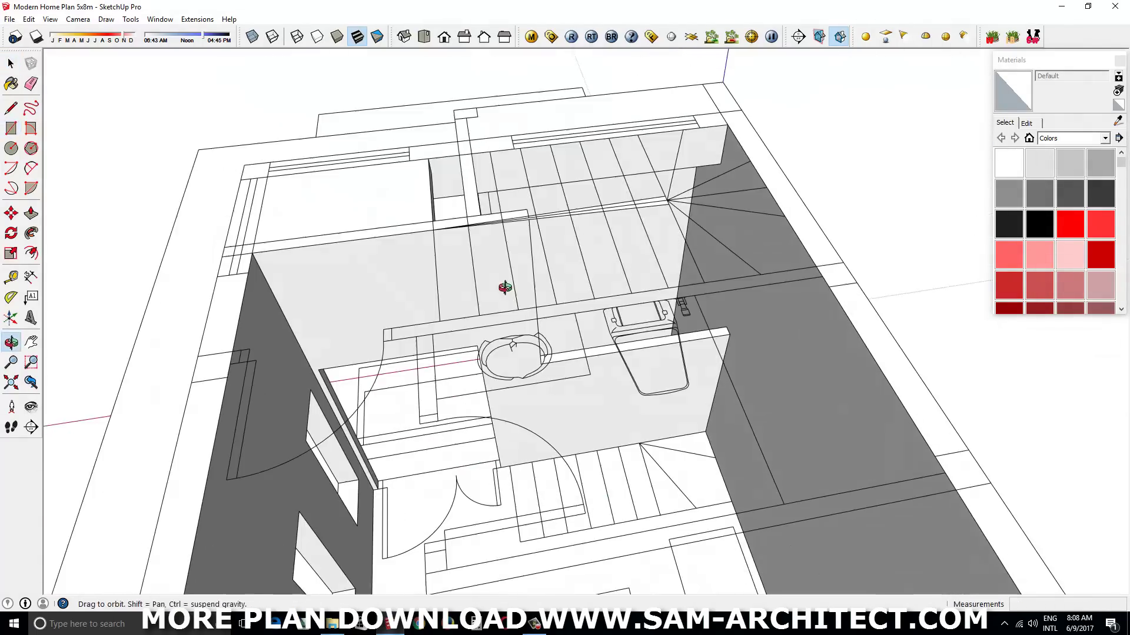
scroll(up, 3)
scroll(up, 3)
click(475, 401)
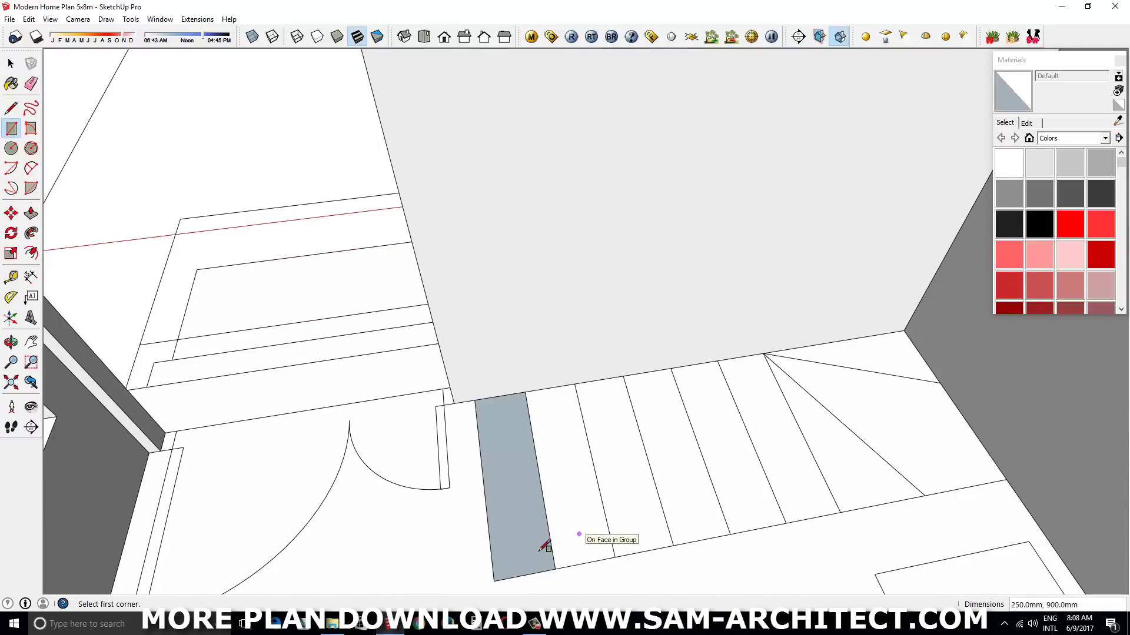
key(p)
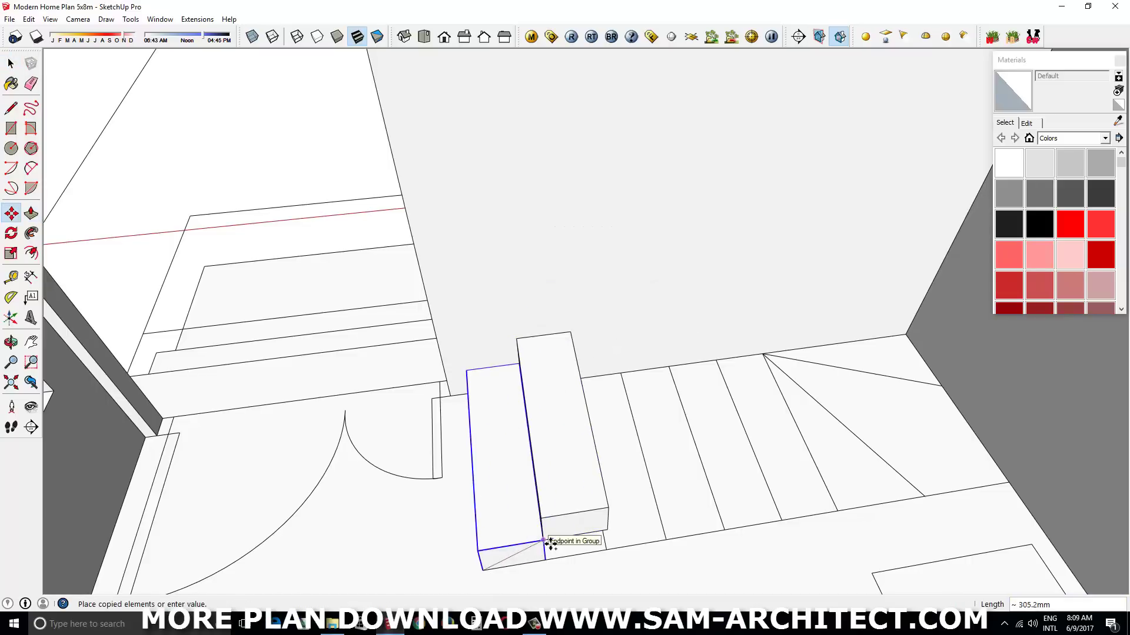
key(Return)
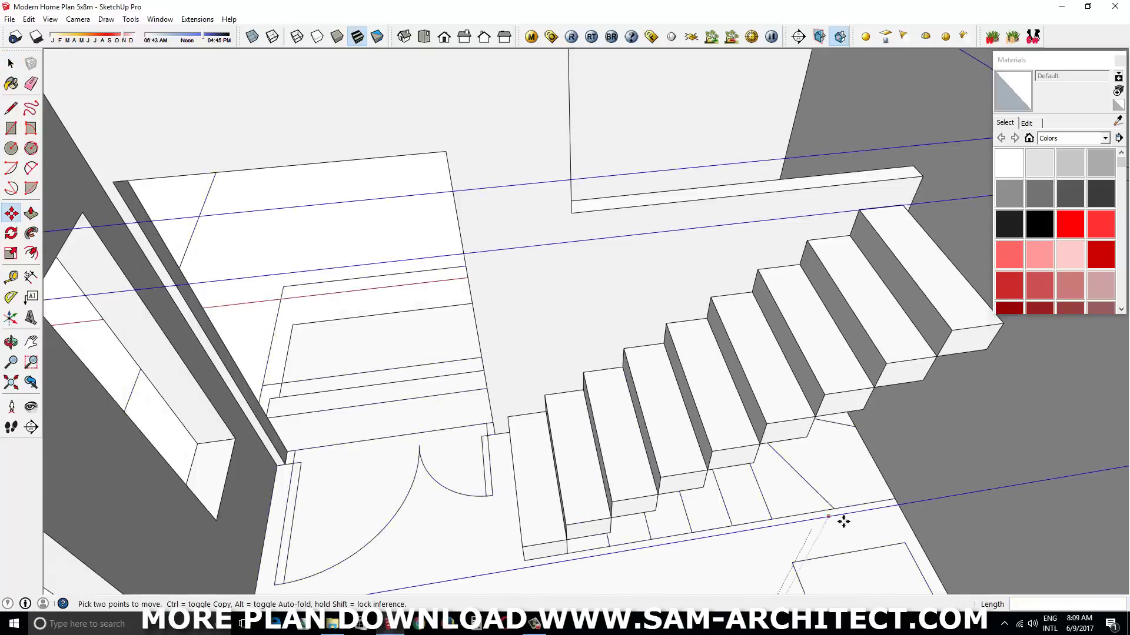
drag(844, 521, 559, 412)
key(space)
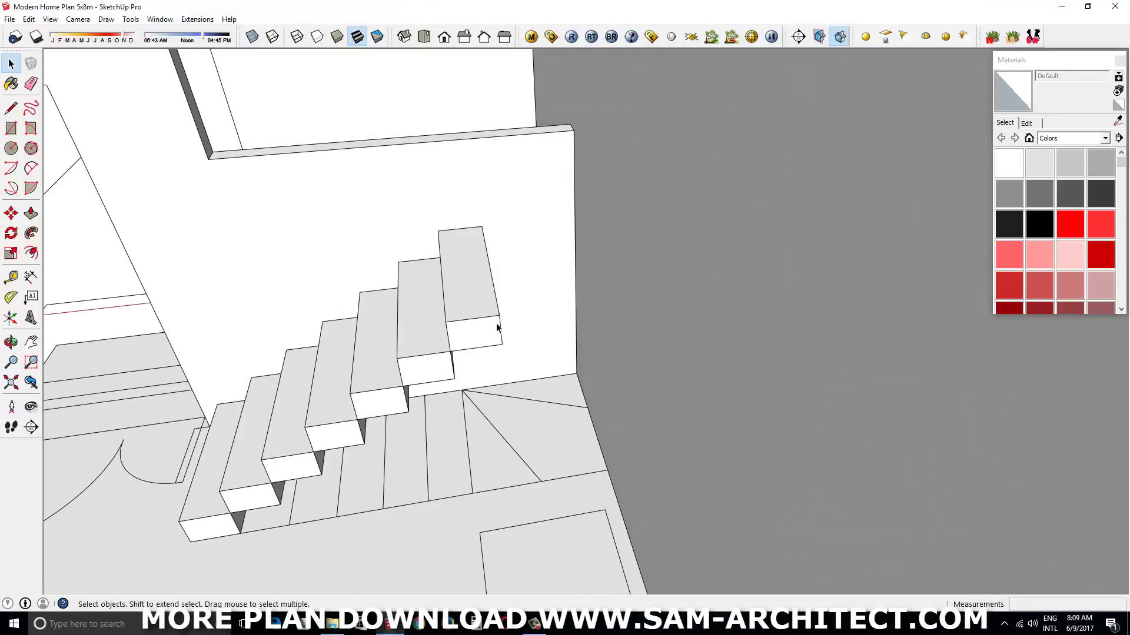
- Extend the top step by 550 mm and push a triangular winder 175 mm
double_click(496, 328)
key(p)
drag(507, 315, 612, 438)
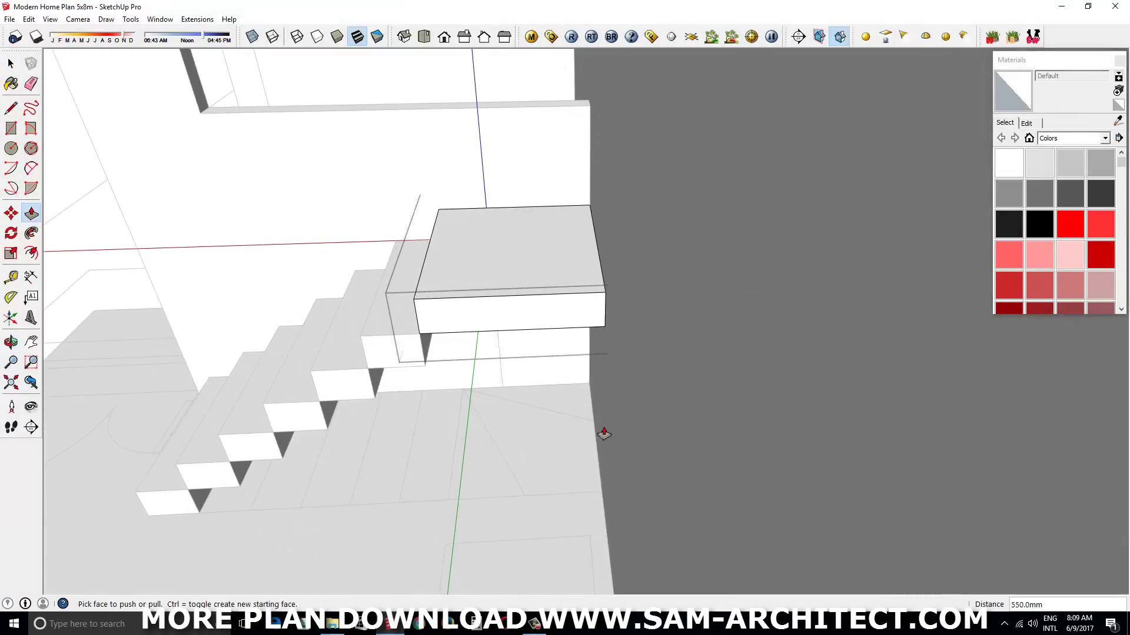
drag(604, 434, 646, 490)
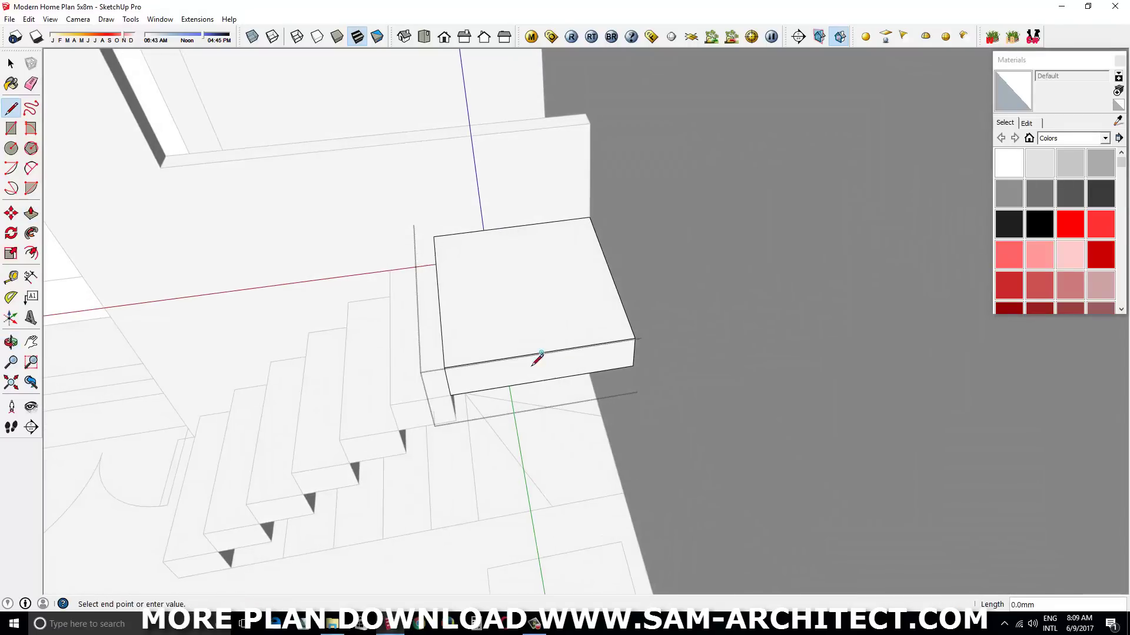
click(610, 272)
key(p)
drag(611, 272, 623, 285)
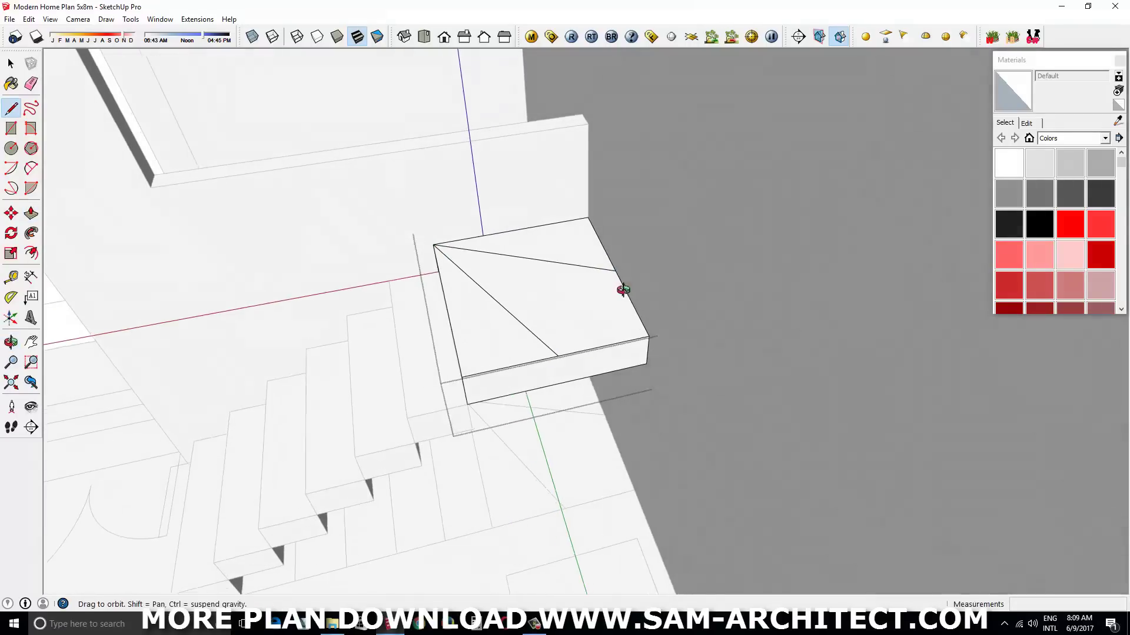
text(175)
key(Return)
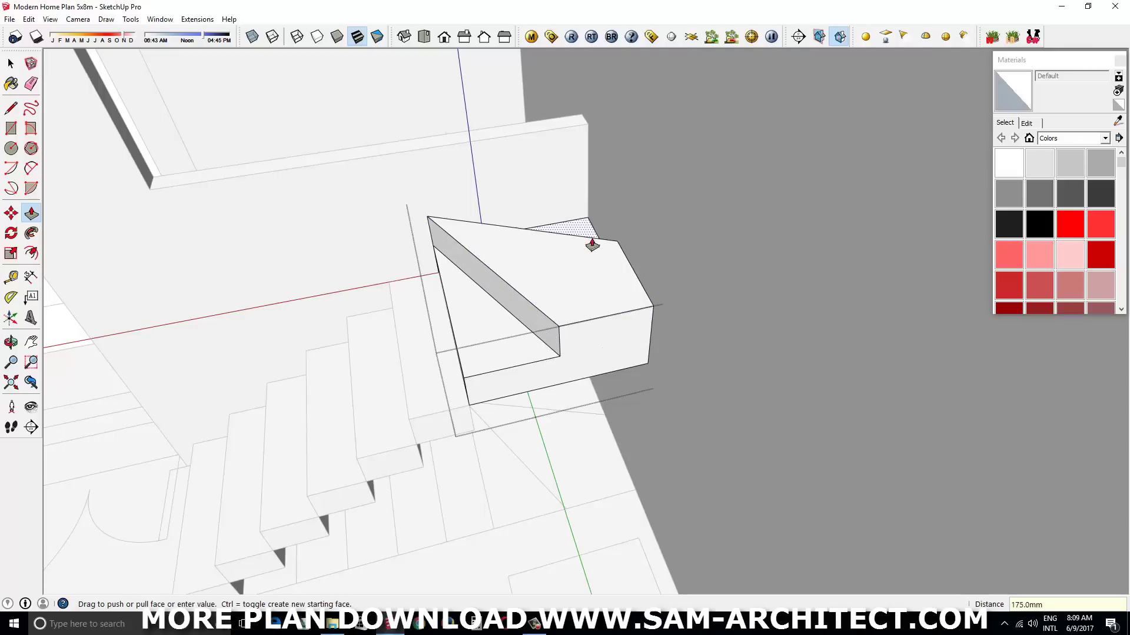
key(space)
drag(570, 225, 567, 425)
- Copy the winder step above the stair and rotate it into place
triple_click(588, 382)
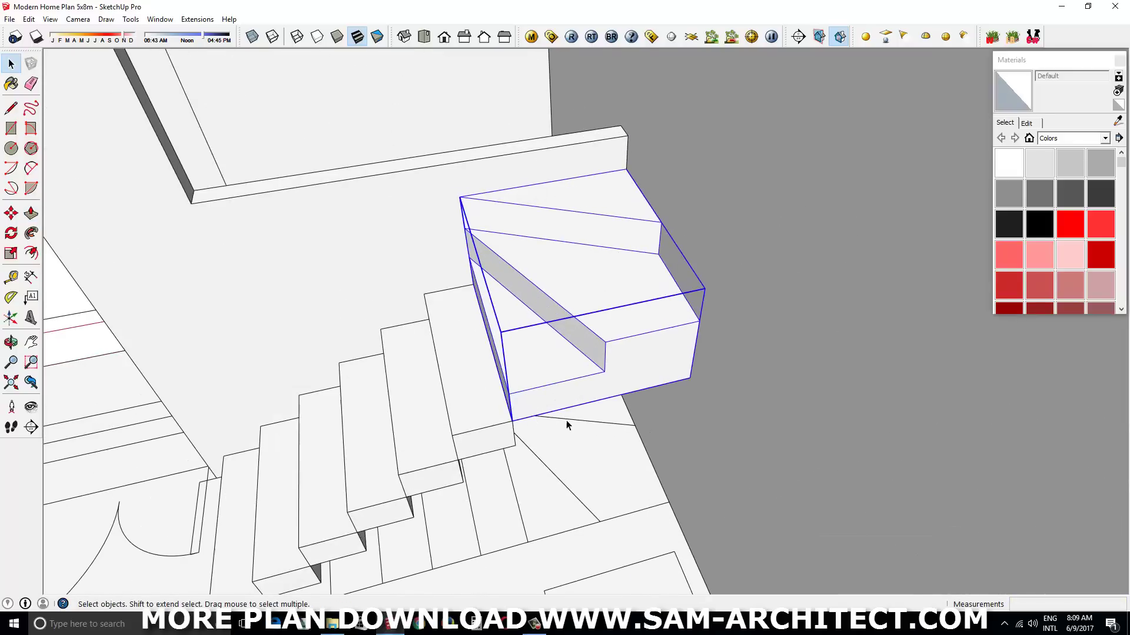
click(638, 181)
drag(638, 181, 643, 318)
click(642, 246)
click(677, 270)
drag(643, 318, 708, 319)
key(q)
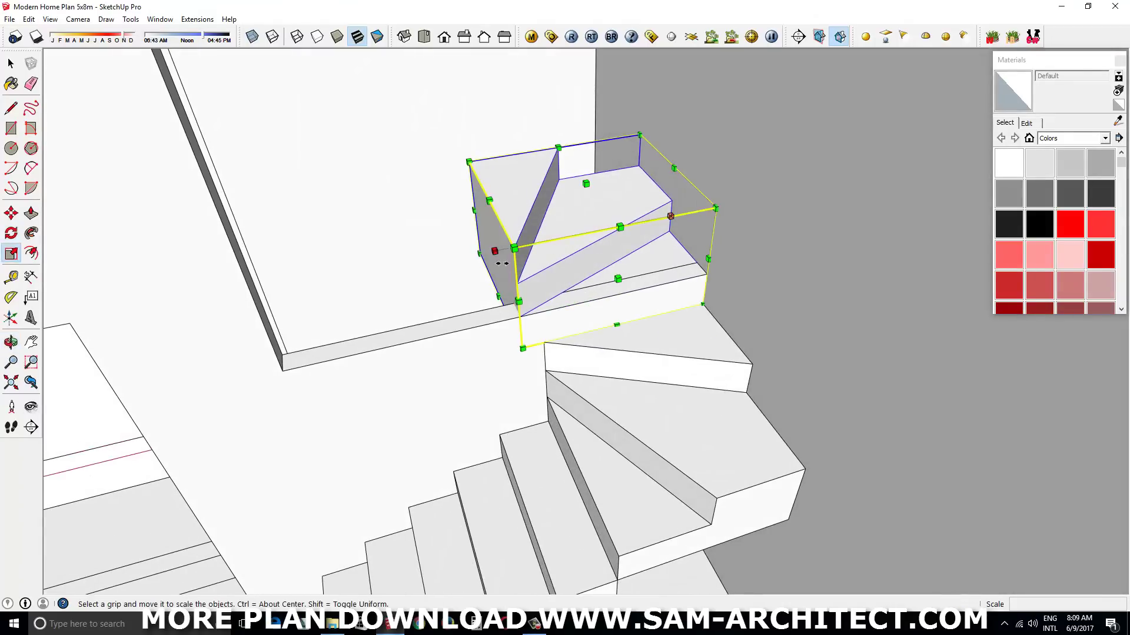
drag(500, 263, 521, 277)
- Move a stair step up to the top landing
key(p)
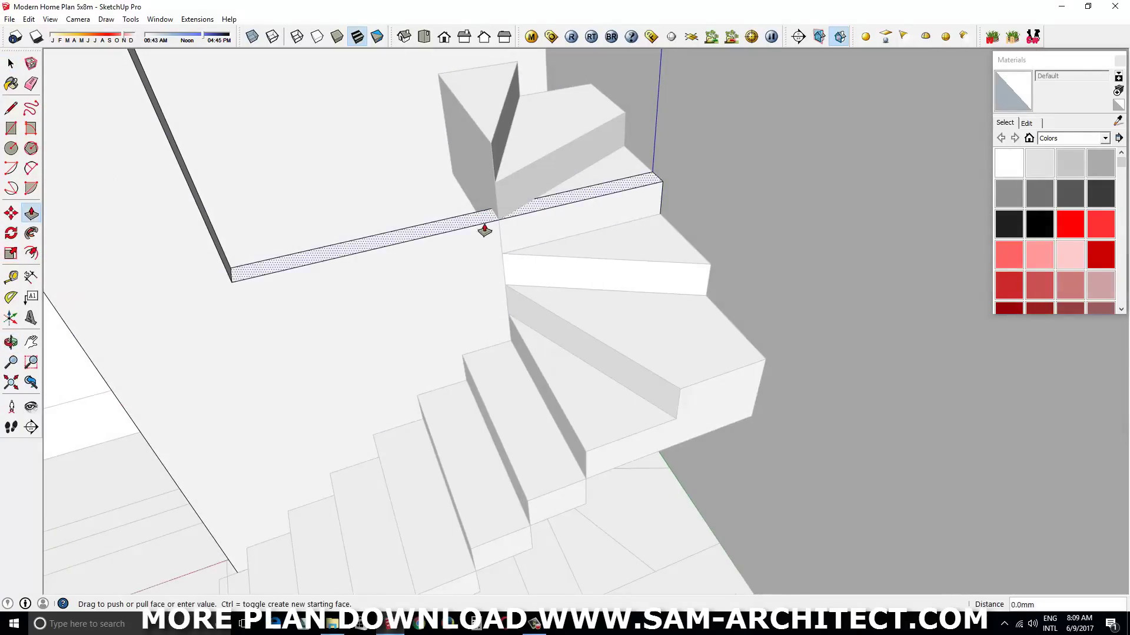
key(space)
scroll(down, 3)
scroll(down, 3)
scroll(down, 3)
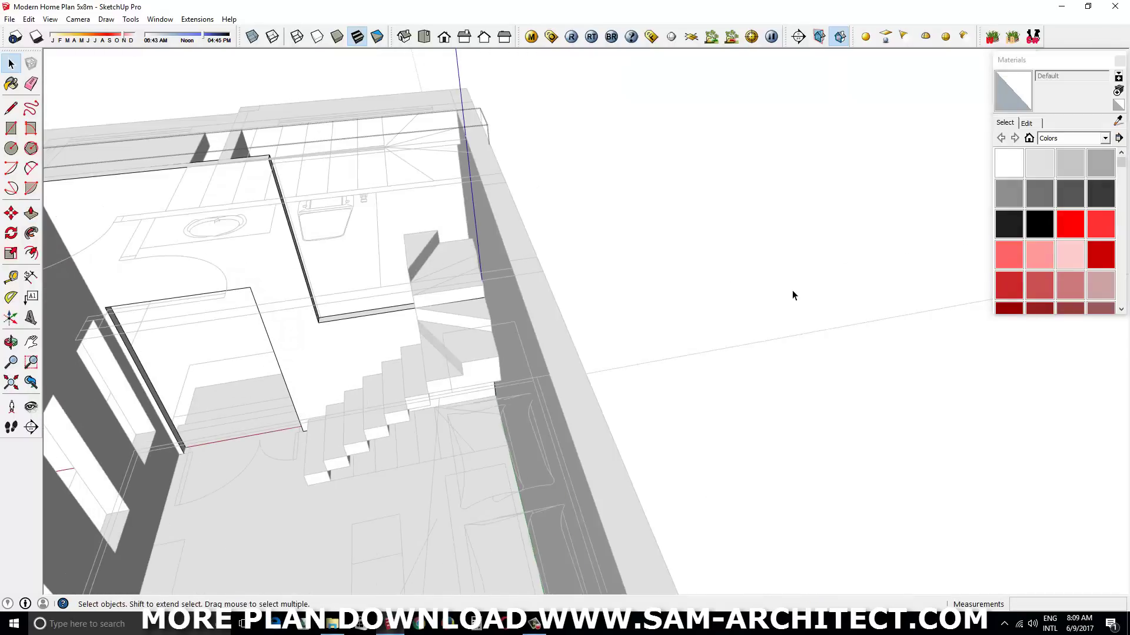
scroll(up, 3)
click(550, 404)
scroll(up, 3)
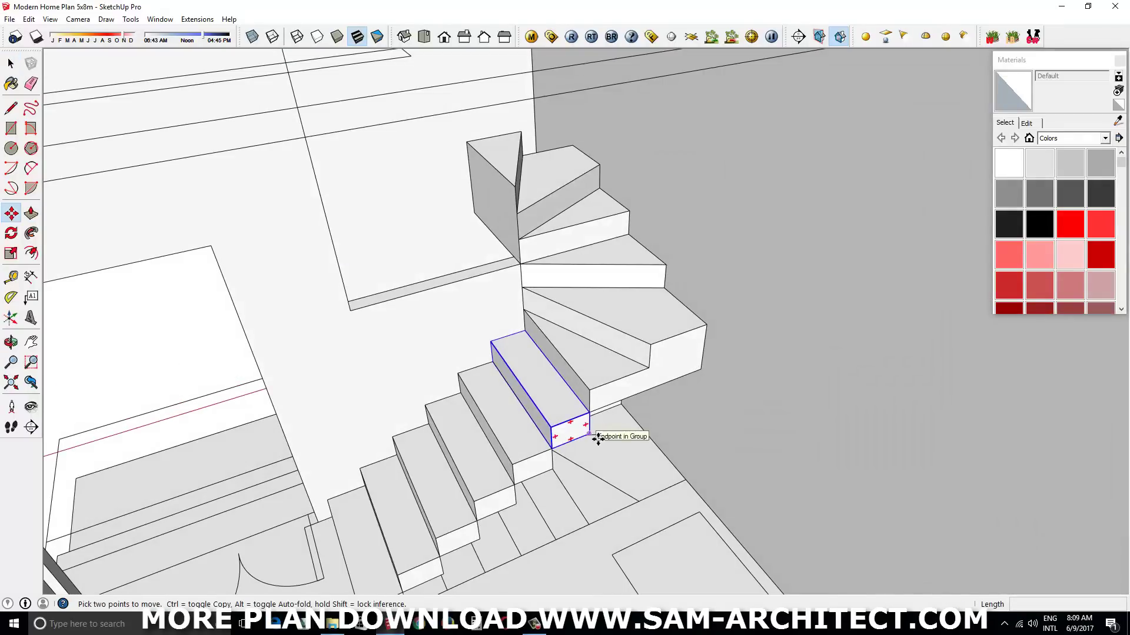
click(527, 191)
drag(526, 191, 587, 434)
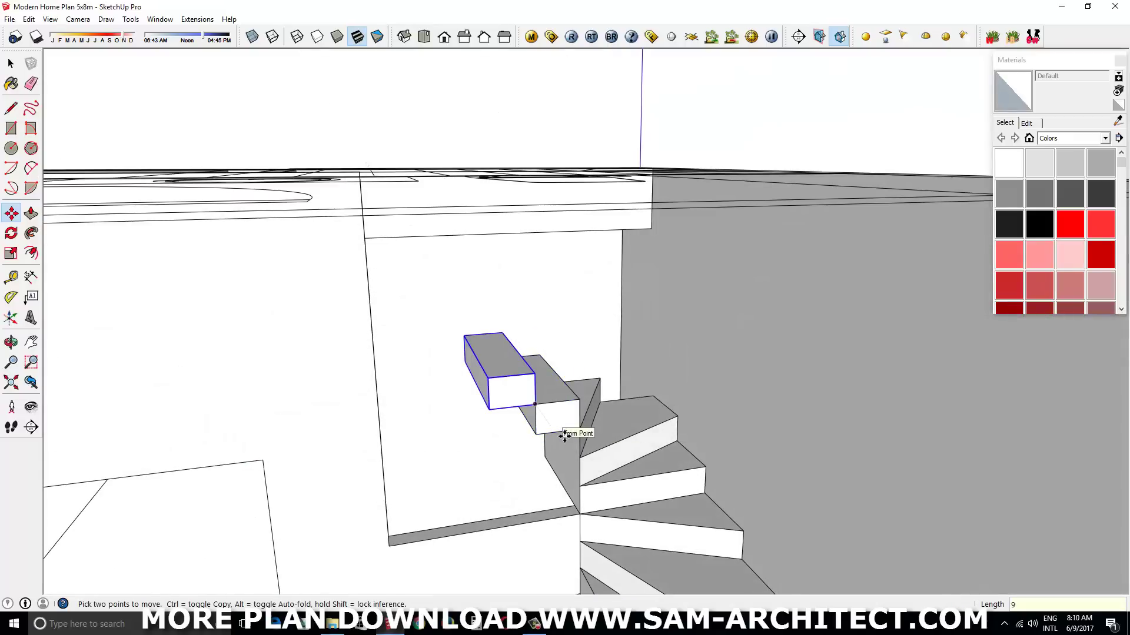
- Select the block at the top of the stair and scale the staircase vertically
scroll(down, 3)
drag(574, 433, 440, 209)
key(space)
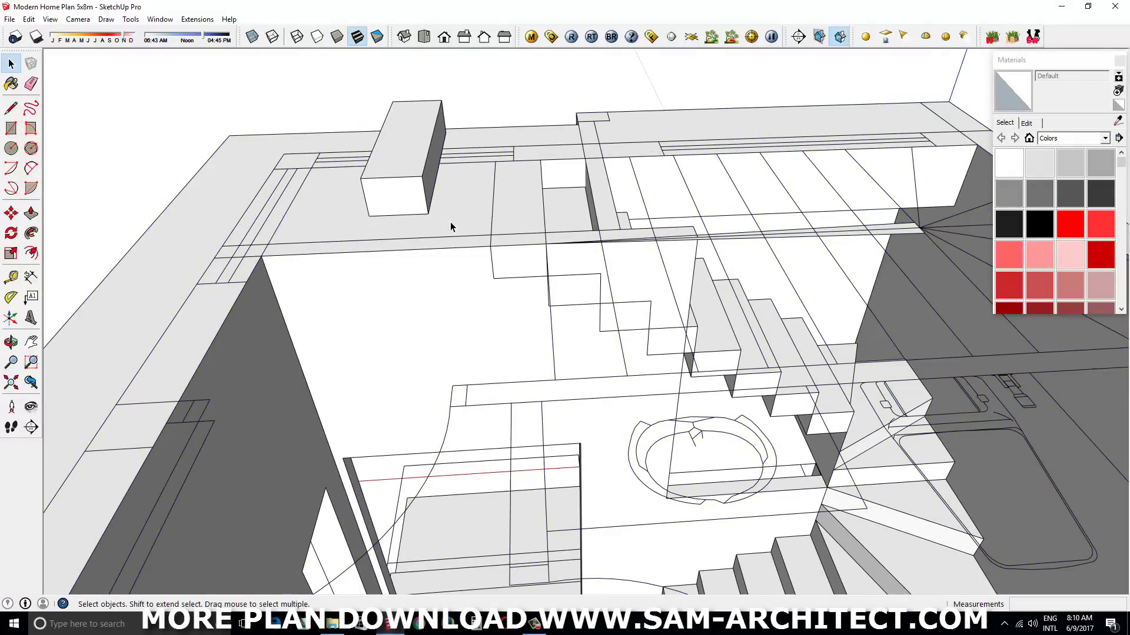
click(412, 183)
drag(524, 220, 478, 222)
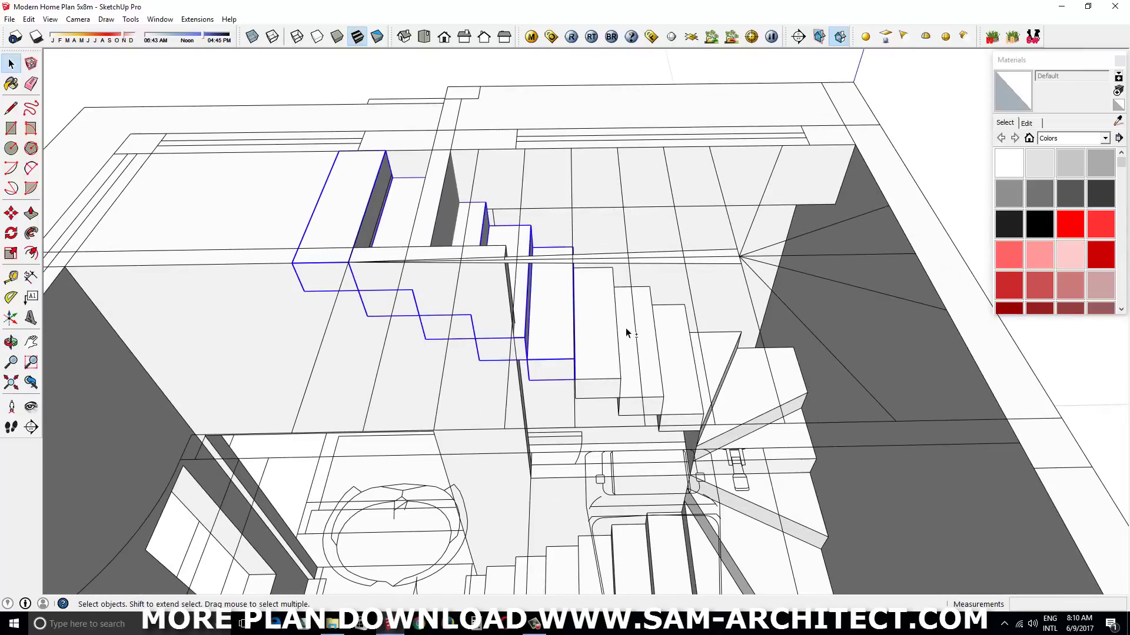
scroll(up, 3)
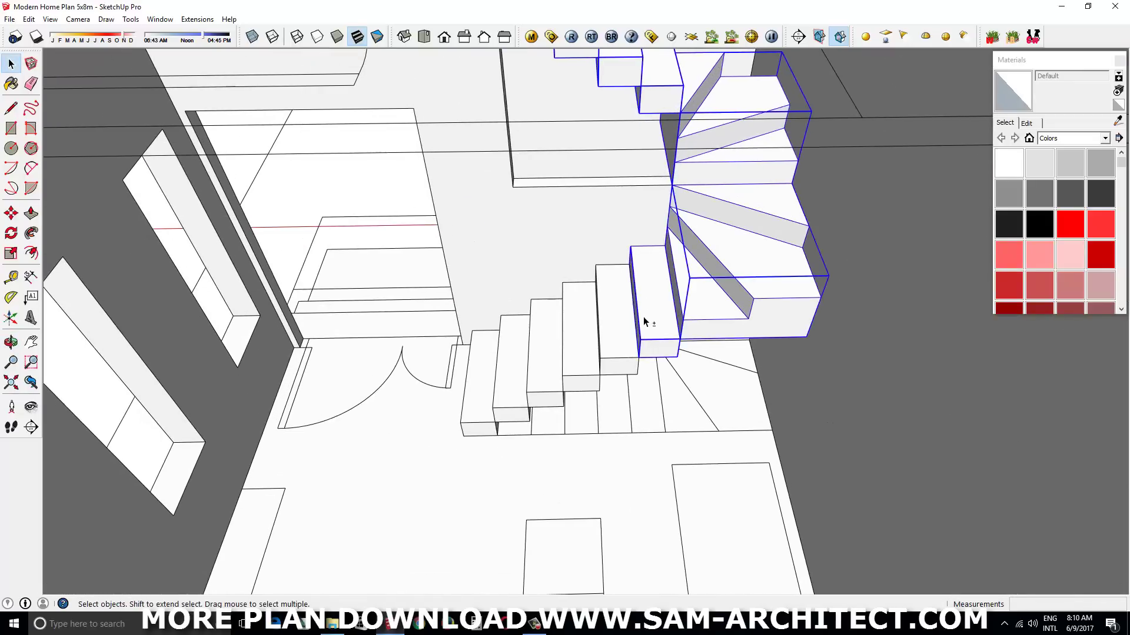
scroll(down, 3)
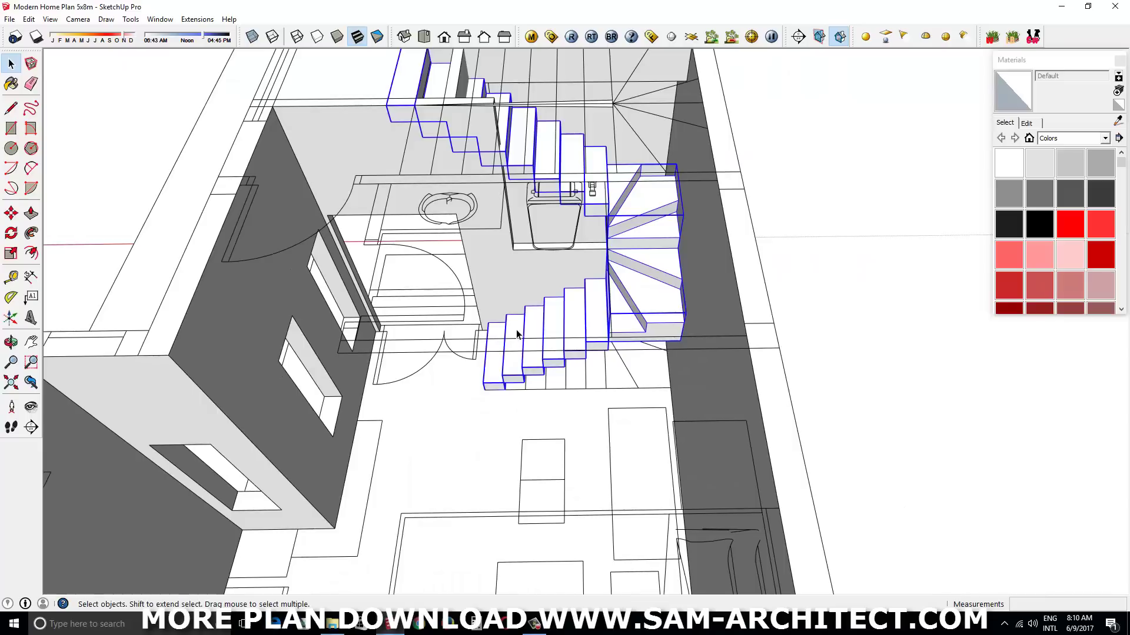
drag(542, 189, 757, 324)
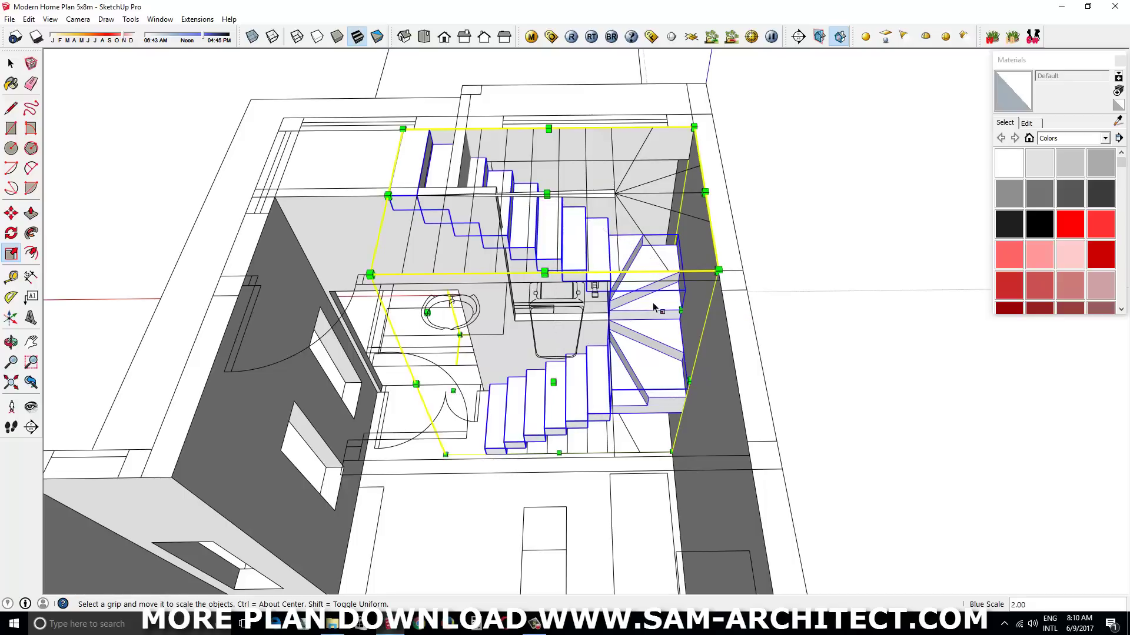
key(space)
right_click(655, 307)
click(712, 429)
double_click(657, 297)
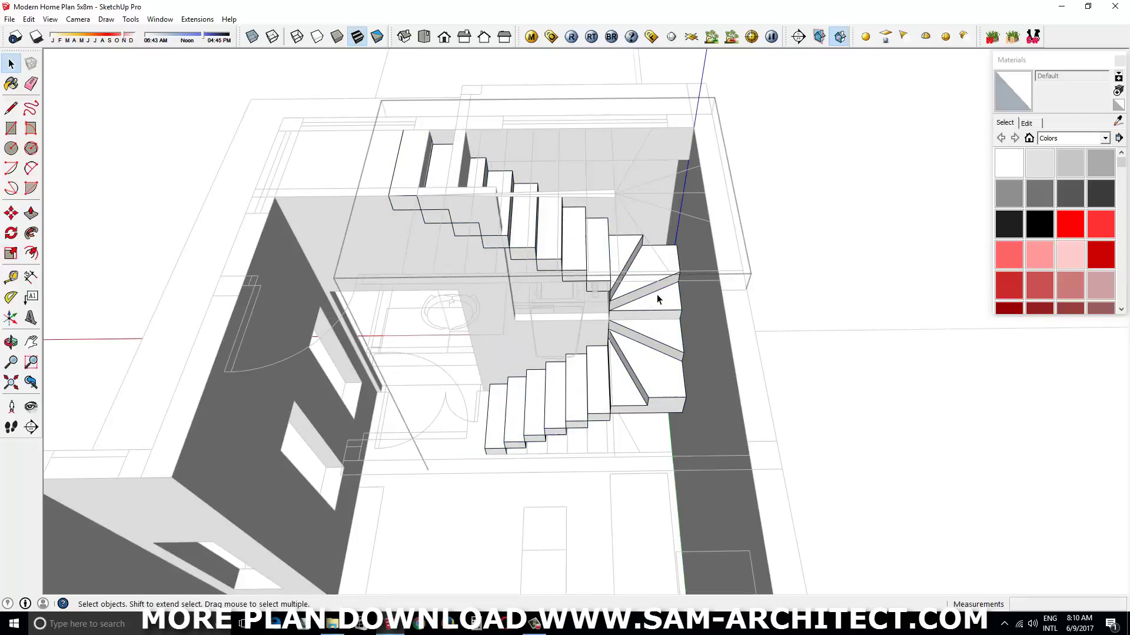
scroll(up, 3)
drag(612, 118, 570, 251)
scroll(down, 3)
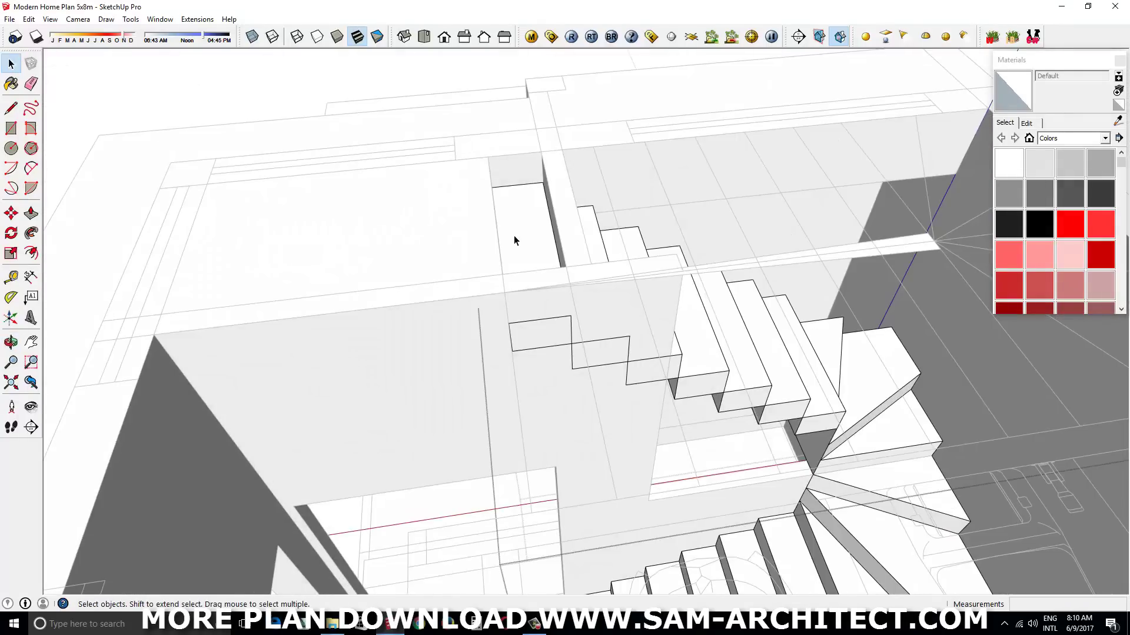
scroll(down, 3)
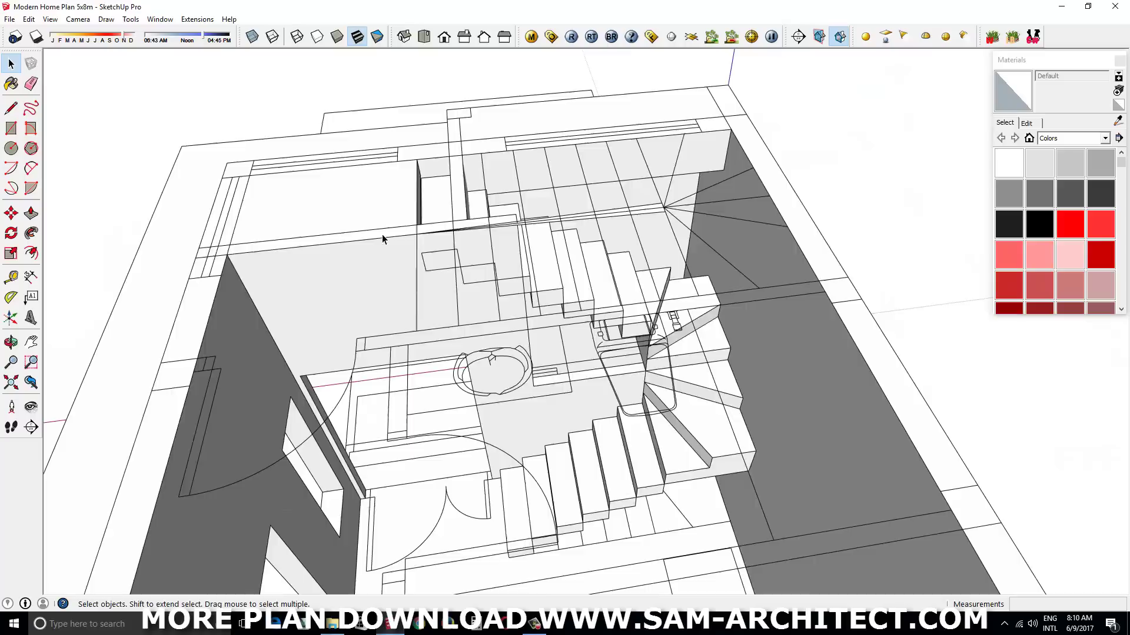
drag(383, 234, 701, 171)
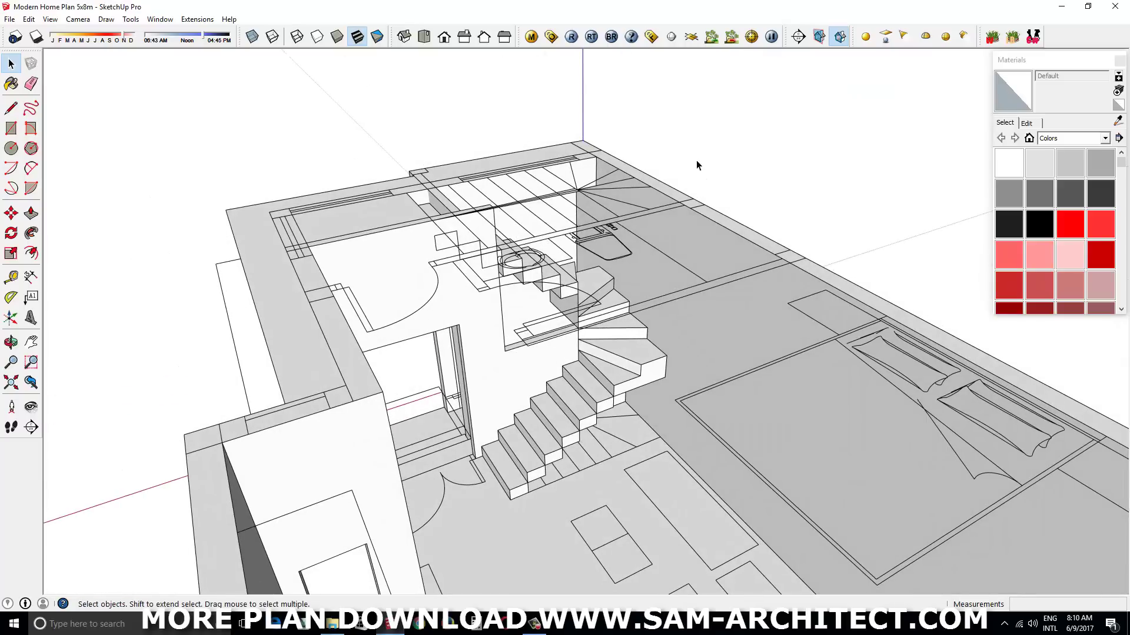
drag(666, 386, 595, 516)
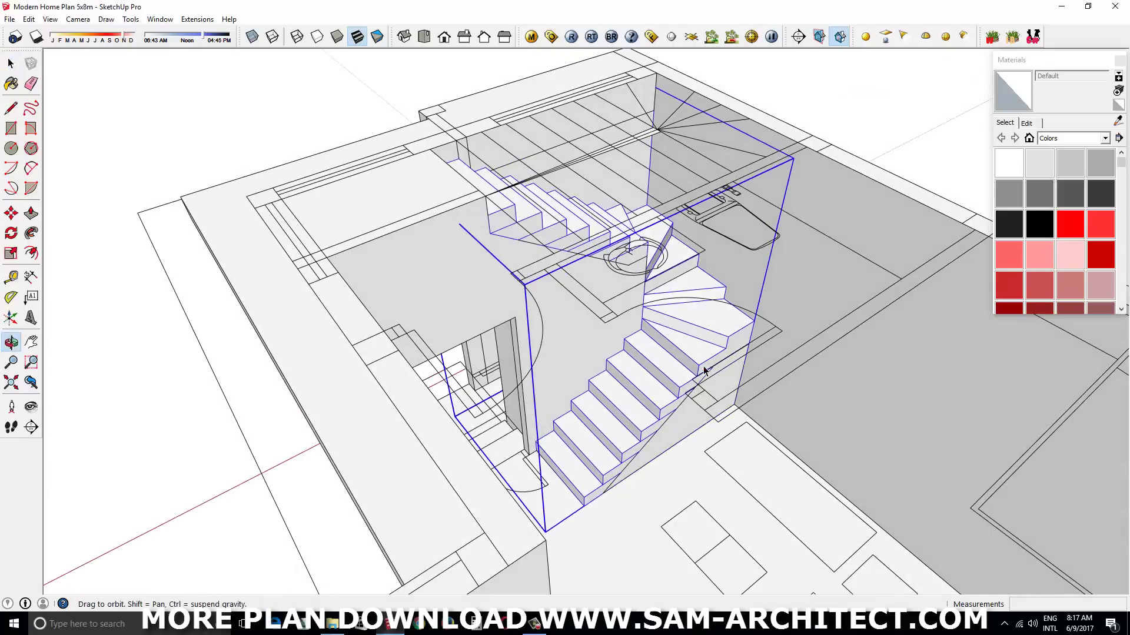
key(m)
click(595, 516)
key(ctrl)
scroll(up, 3)
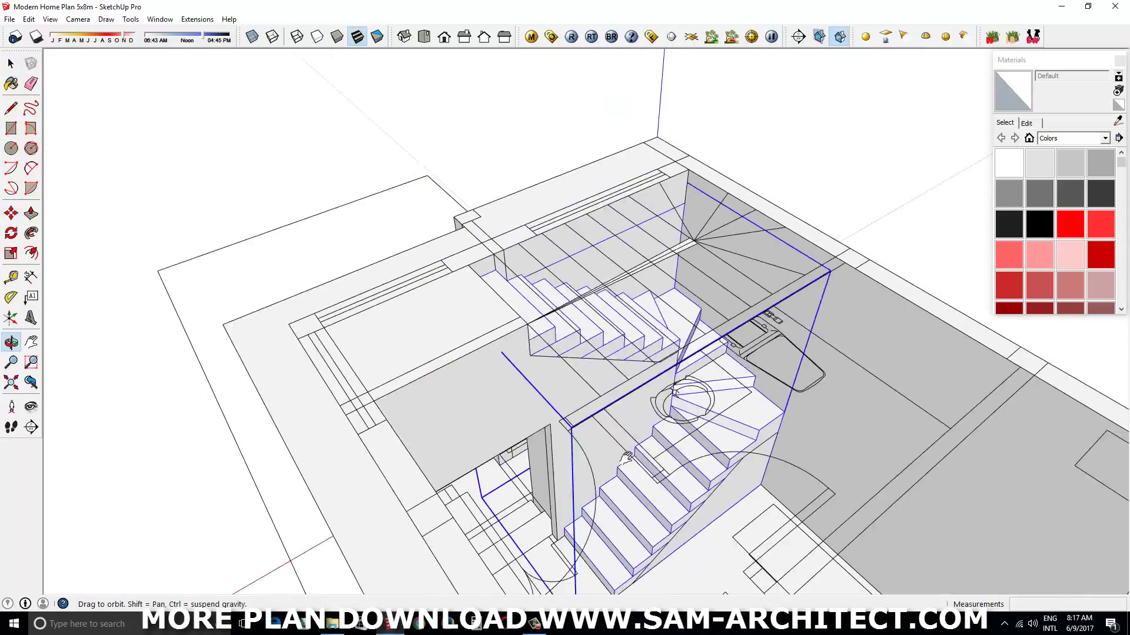
click(512, 383)
drag(512, 383, 588, 353)
scroll(down, 3)
key(space)
click(725, 332)
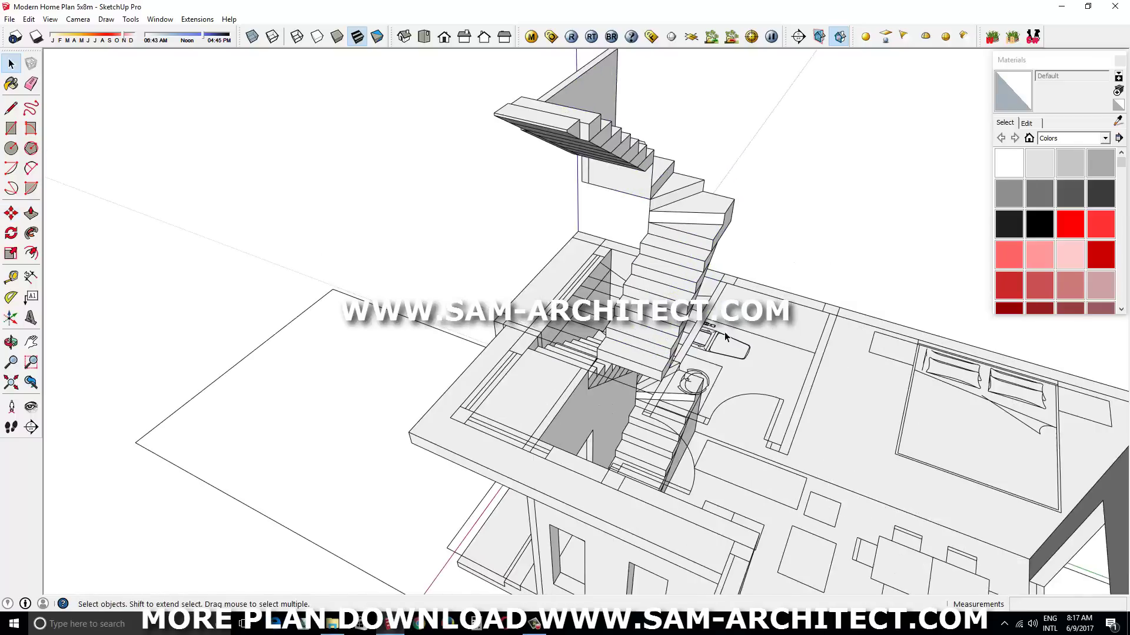
scroll(up, 3)
drag(534, 319, 761, 277)
scroll(up, 3)
scroll(up, 3)
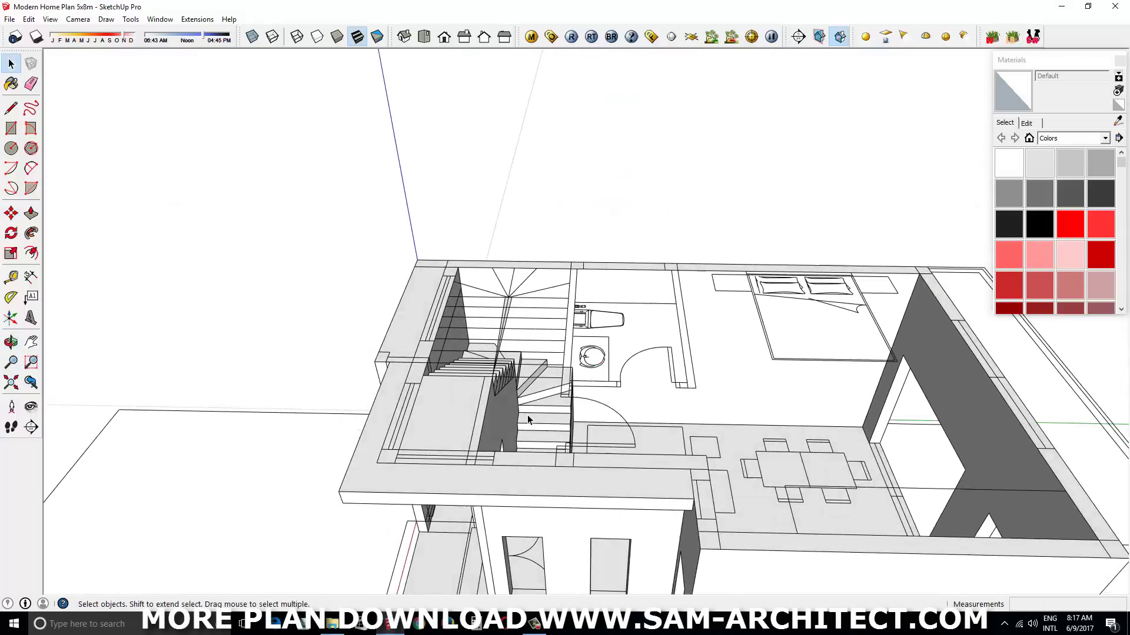
key(r)
- Draw floor rectangles over the bath area from the stair corner and over the bedroom
click(479, 373)
scroll(down, 3)
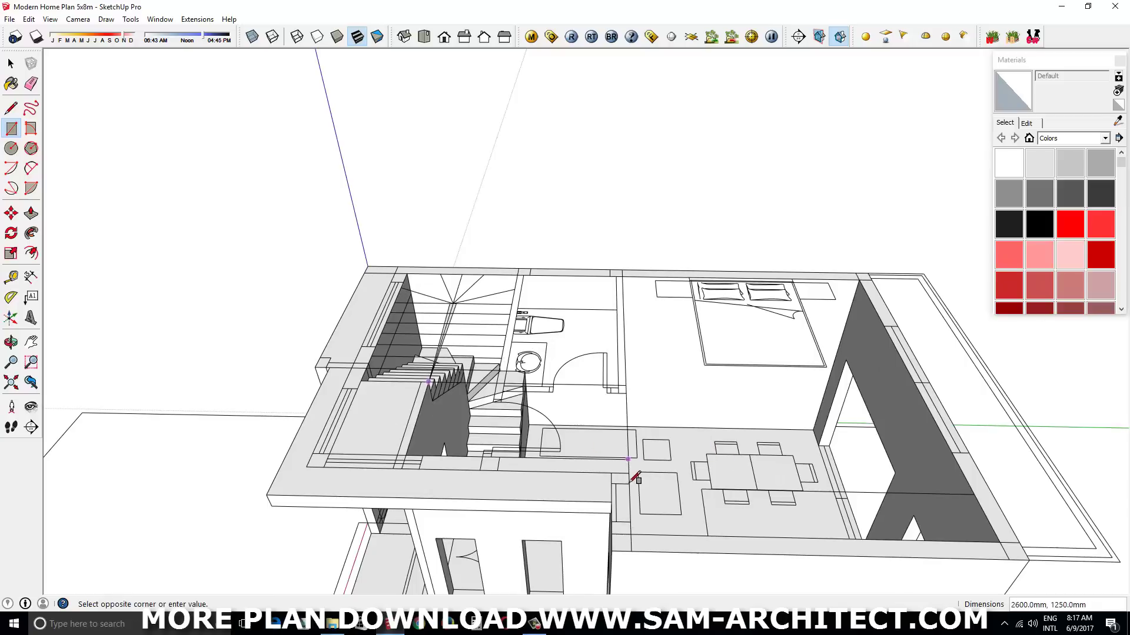
click(642, 429)
scroll(up, 3)
scroll(up, 3)
click(601, 234)
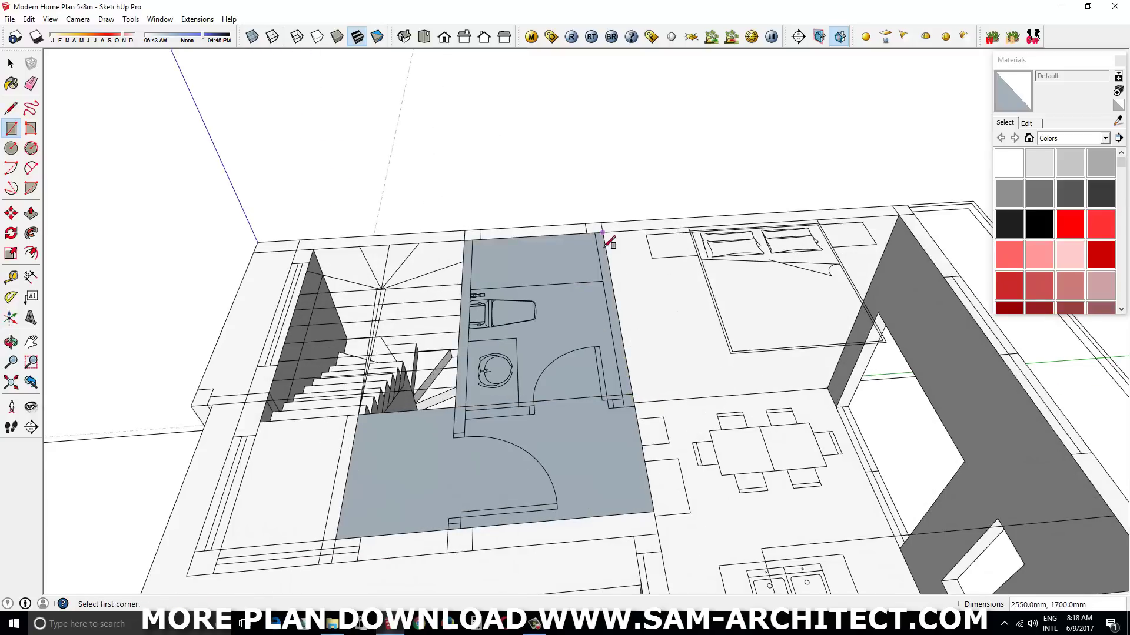
scroll(down, 3)
scroll(up, 3)
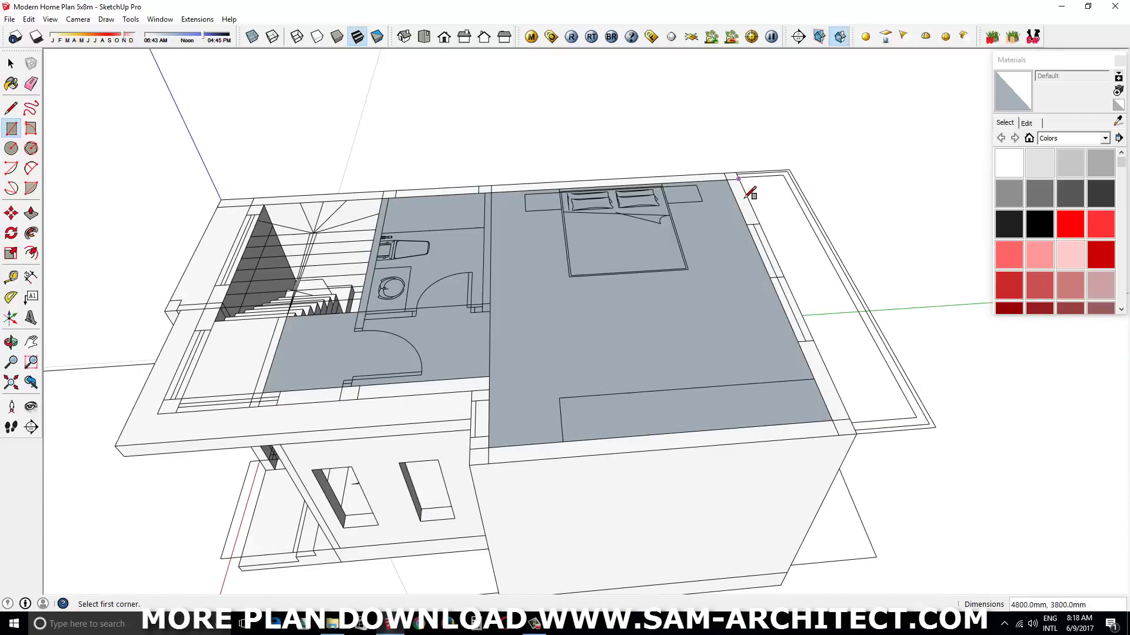
scroll(up, 3)
scroll(down, 3)
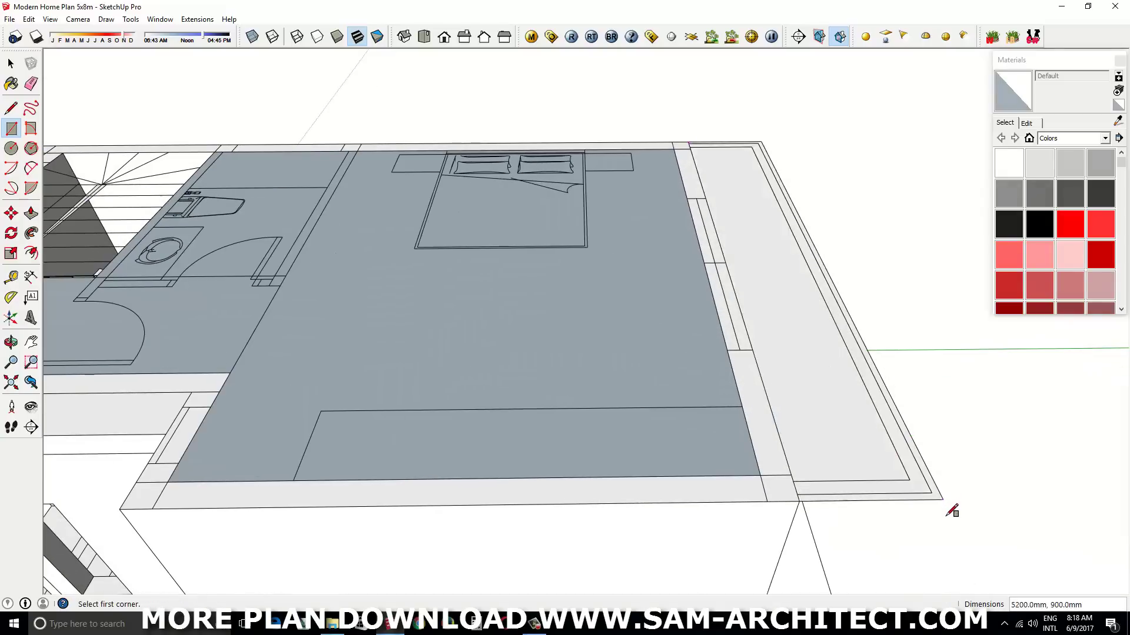
key(space)
- Extrude the new floor faces into a 150 mm thick slab
drag(563, 403, 753, 350)
key(p)
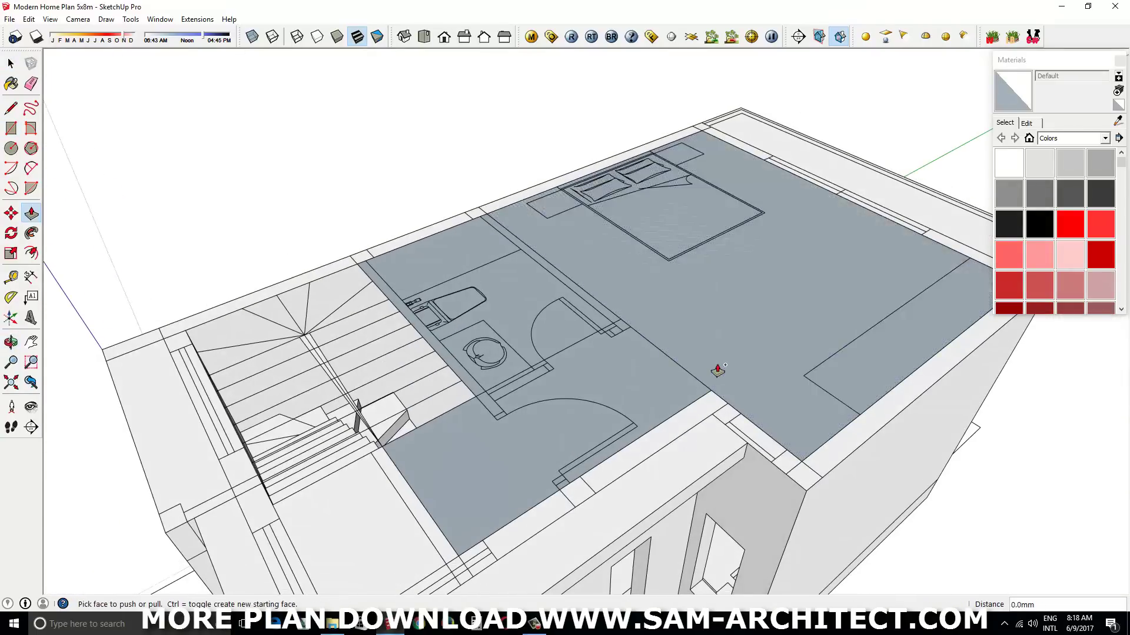
drag(719, 370, 717, 381)
drag(717, 382, 534, 389)
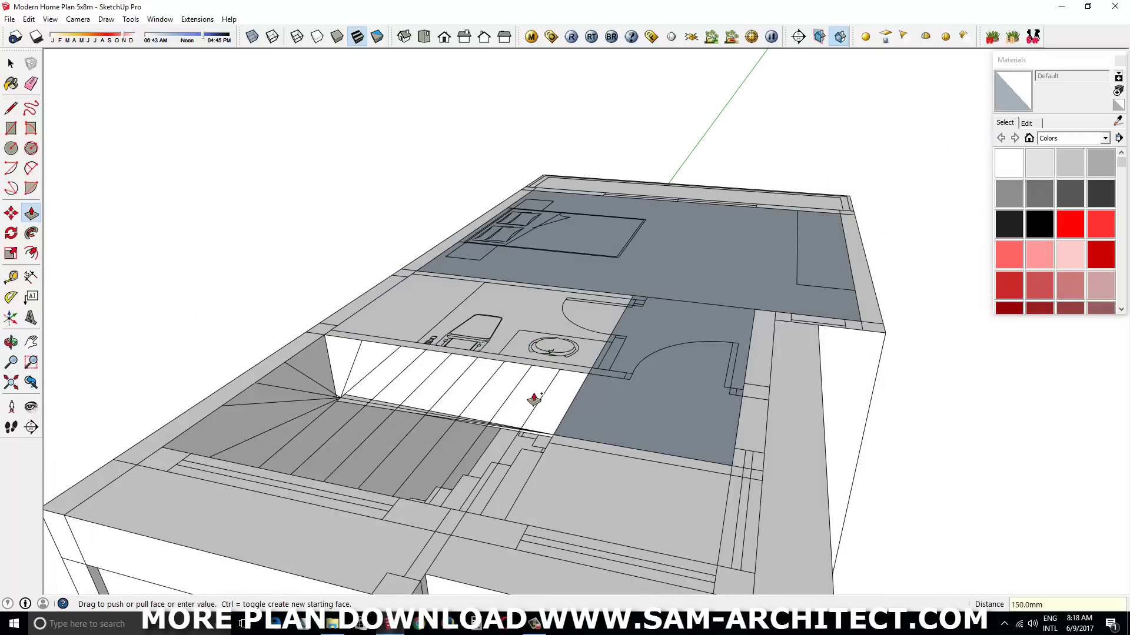
click(534, 400)
- Reverse the faces of the upper floor slab
key(space)
drag(623, 403, 494, 377)
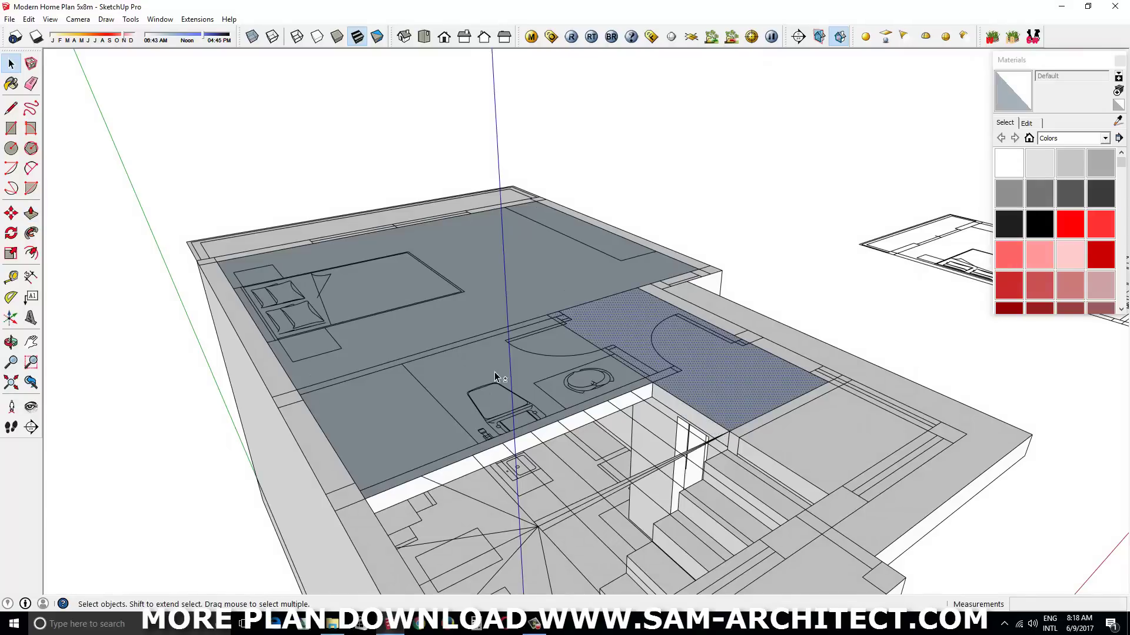
click(494, 377)
right_click(532, 292)
click(585, 414)
- Make the upper floor slab a group
drag(627, 365, 746, 328)
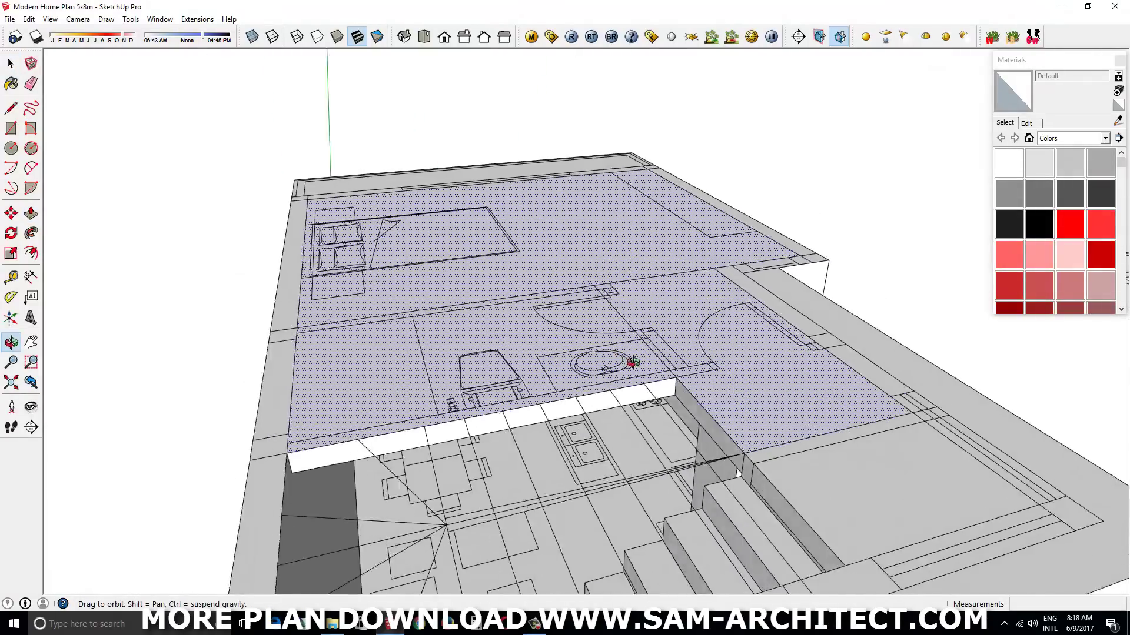
click(658, 293)
right_click(658, 293)
click(682, 387)
- Draw a strip rectangle along the wall by the stair and push it out as a beam
drag(683, 387, 484, 415)
click(829, 393)
key(p)
drag(828, 393, 711, 395)
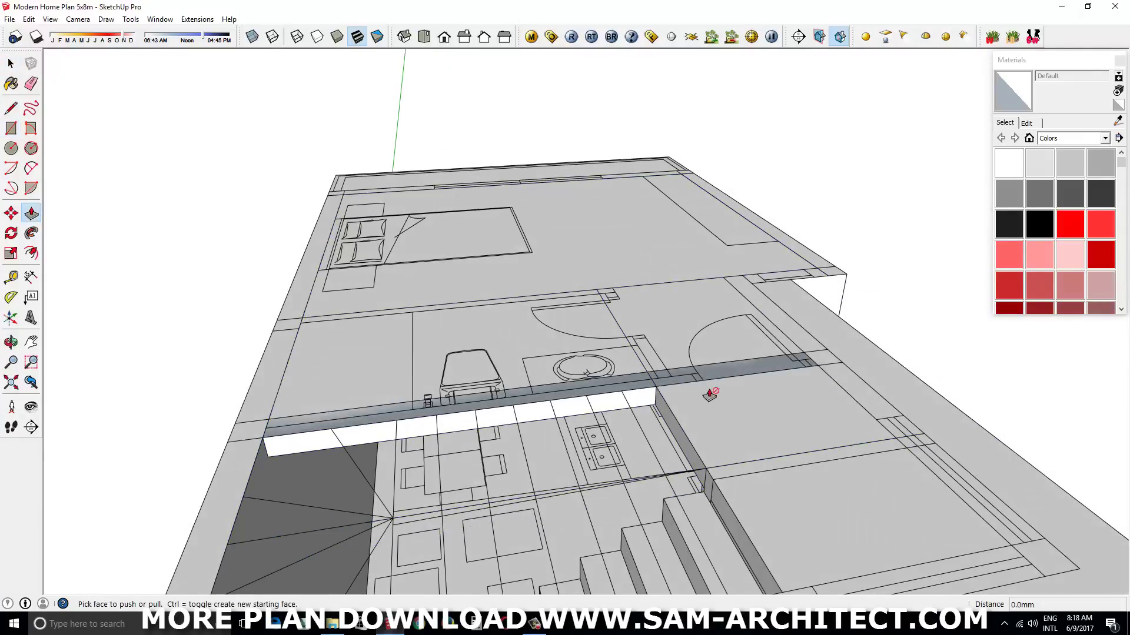
click(668, 411)
key(space)
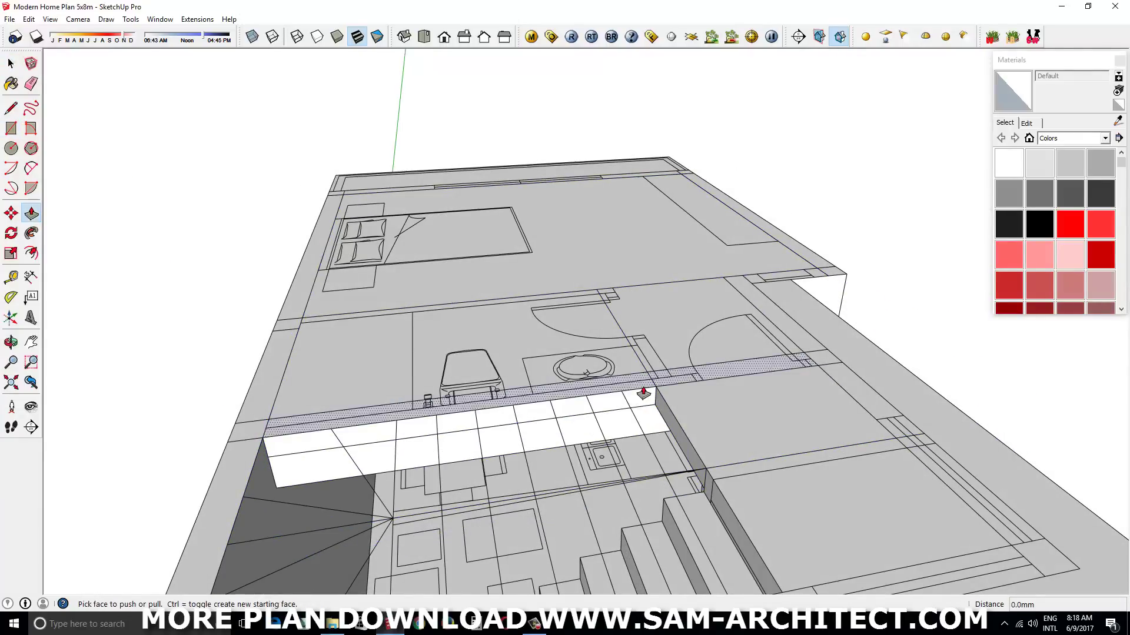
right_click(649, 428)
- Zoom out and orbit to an overview of the whole house and its top slab
key(Escape)
scroll(down, 3)
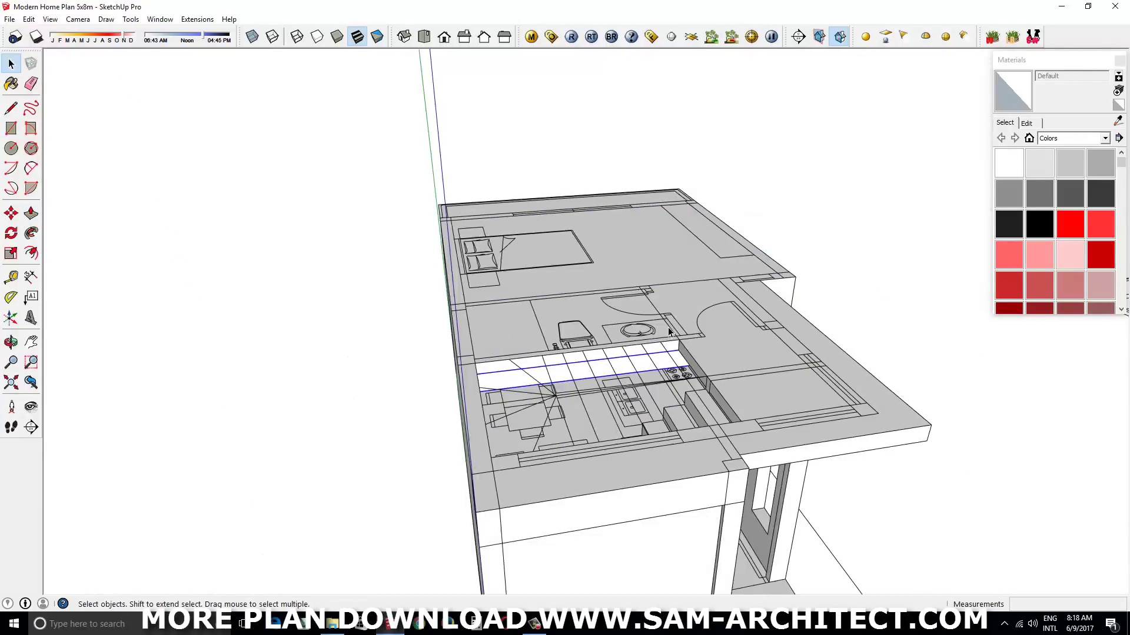
scroll(up, 3)
drag(504, 311, 527, 486)
key(m)
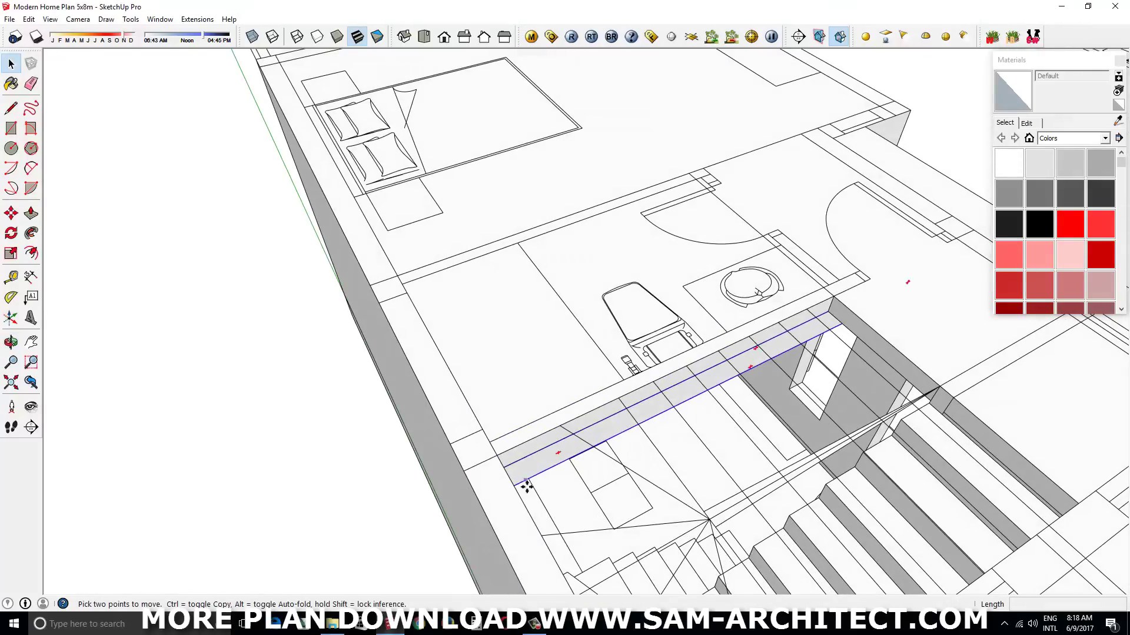
scroll(down, 3)
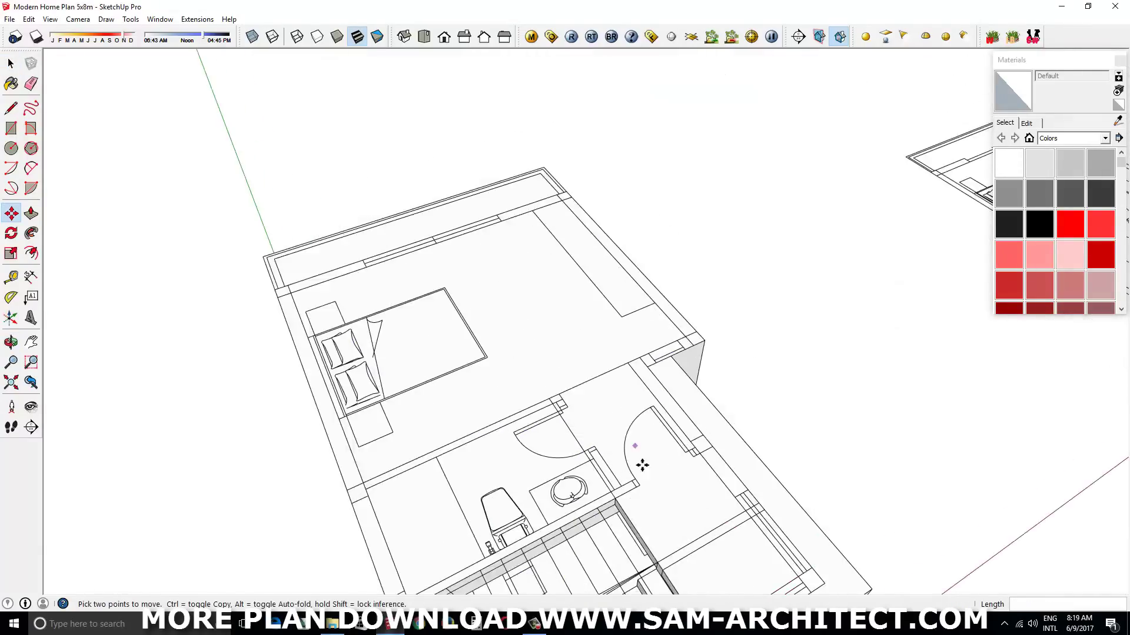
drag(640, 461, 580, 383)
right_click(580, 380)
click(643, 144)
drag(643, 144, 997, 171)
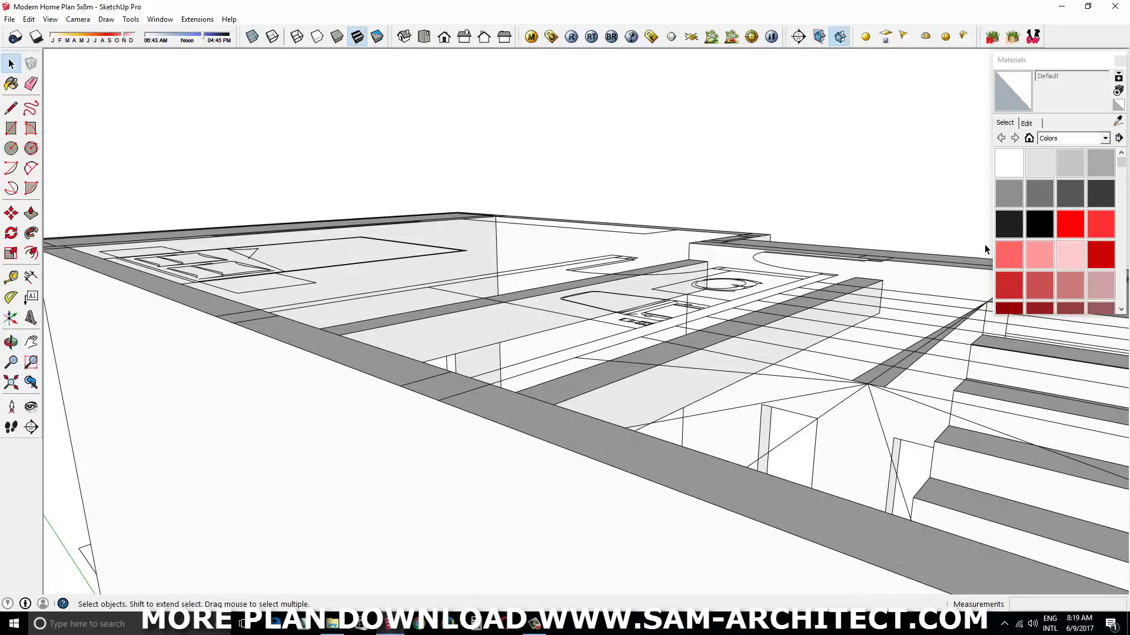
drag(830, 268, 564, 420)
- Pull the top slab's end face out about 527 mm and select the overhang
click(511, 349)
drag(511, 349, 628, 546)
key(space)
click(545, 258)
right_click(546, 258)
- Copy the selected wall up onto the upper floor
key(m)
click(653, 559)
key(ctrl)
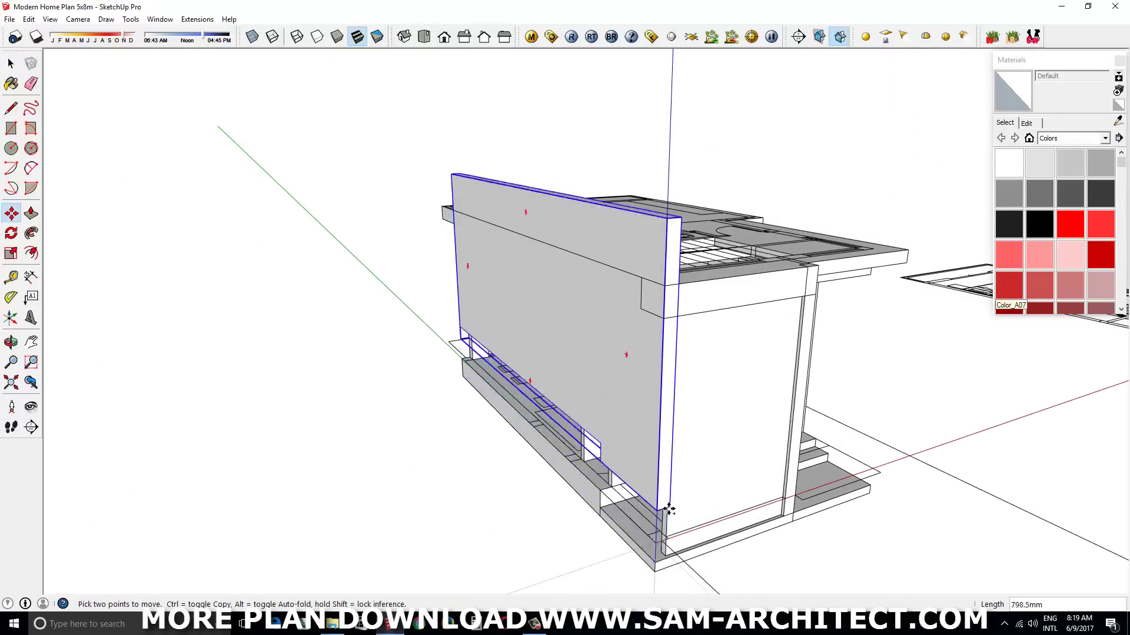
drag(665, 298, 643, 429)
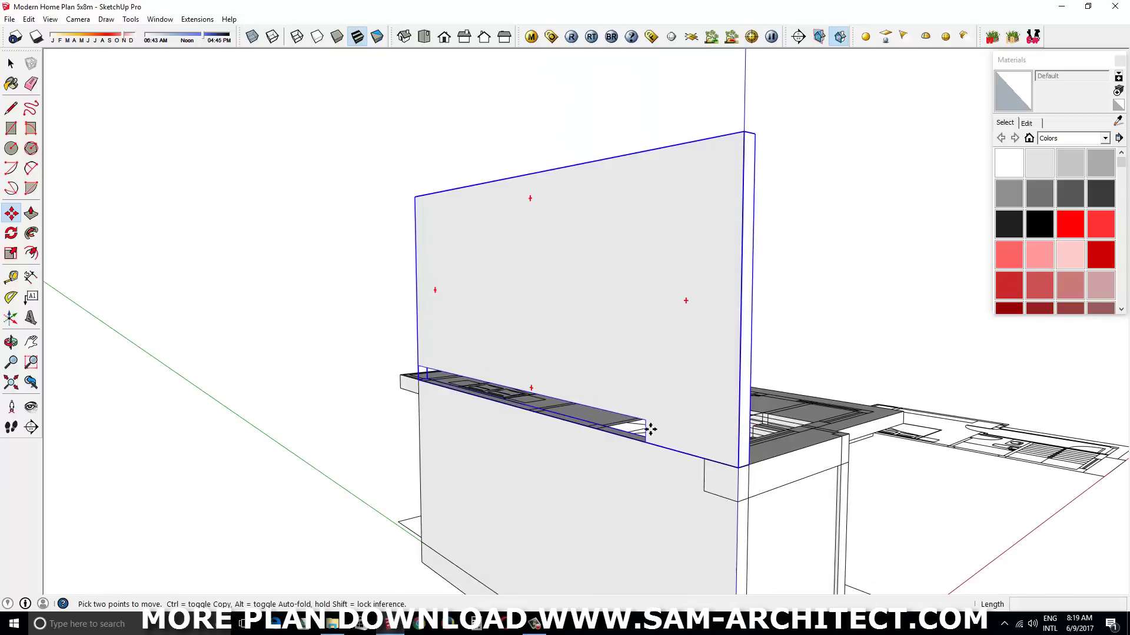
click(629, 447)
key(space)
- Push the copied wall 500 mm
drag(715, 425, 883, 423)
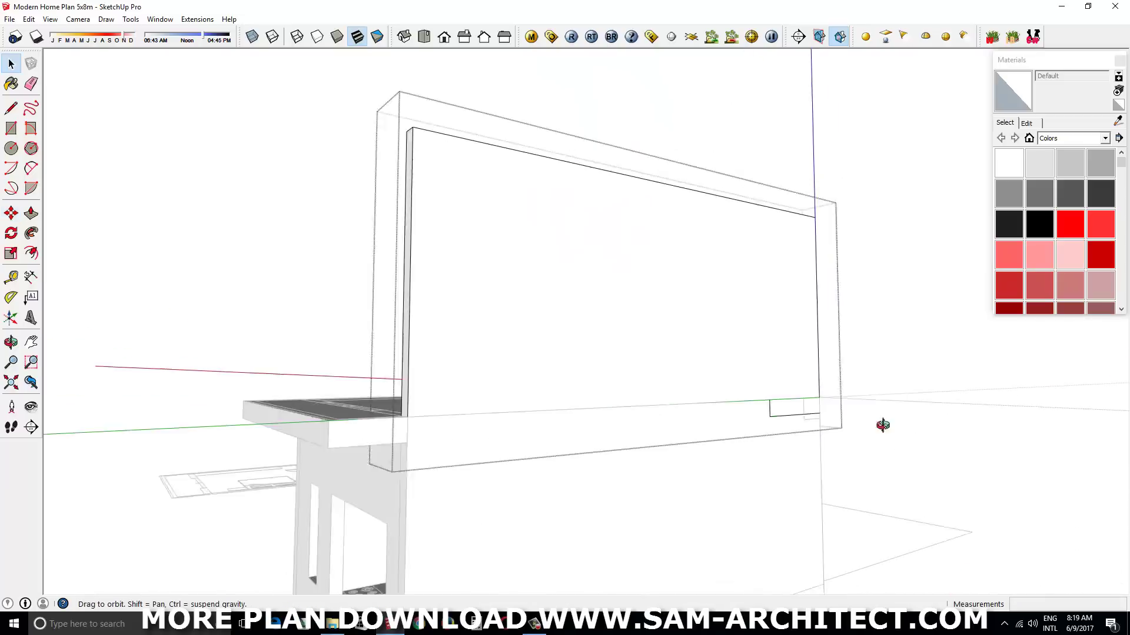
scroll(up, 3)
scroll(down, 3)
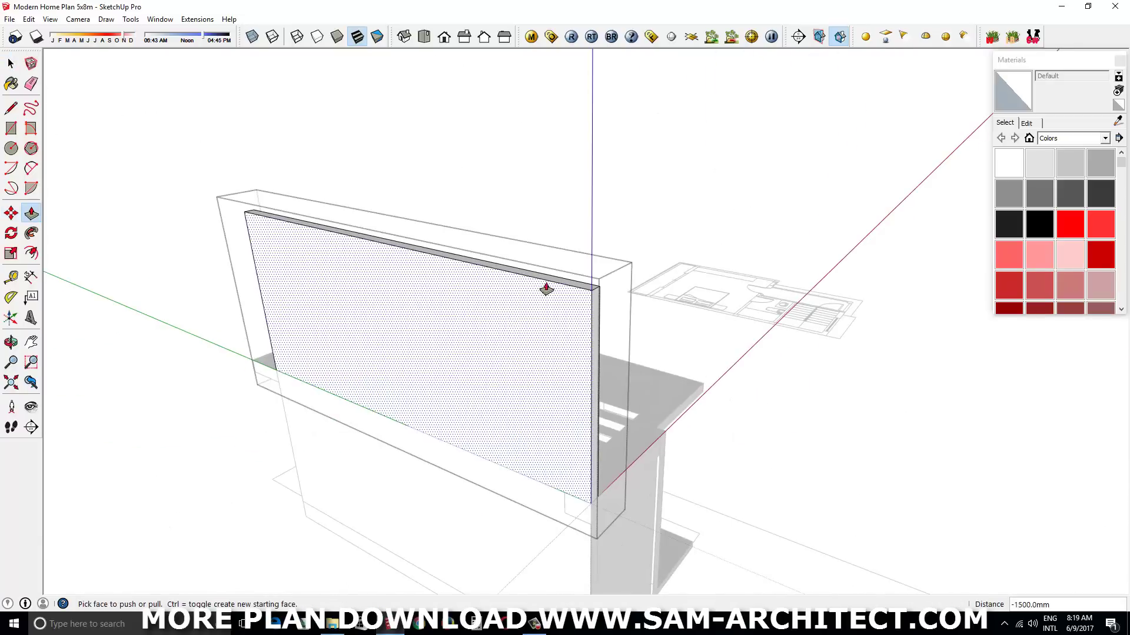
text(500)
key(Return)
key(space)
drag(613, 262, 548, 447)
- Draw a 4000 x 200 mm wall footprint at the slab edge and extrude it
key(r)
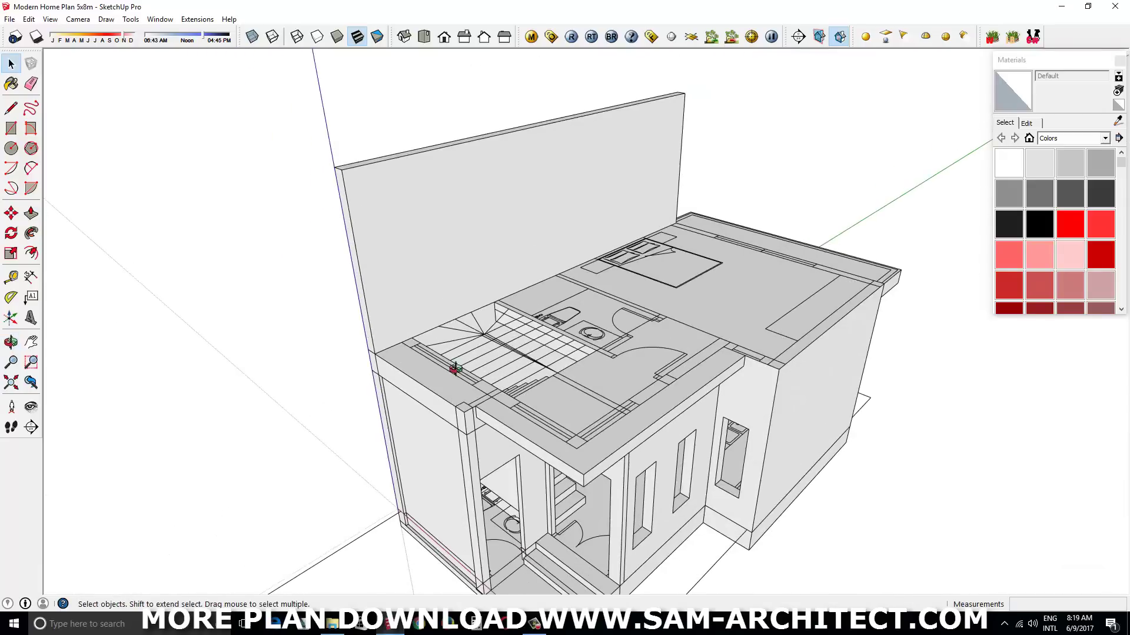
scroll(up, 3)
click(437, 358)
scroll(up, 3)
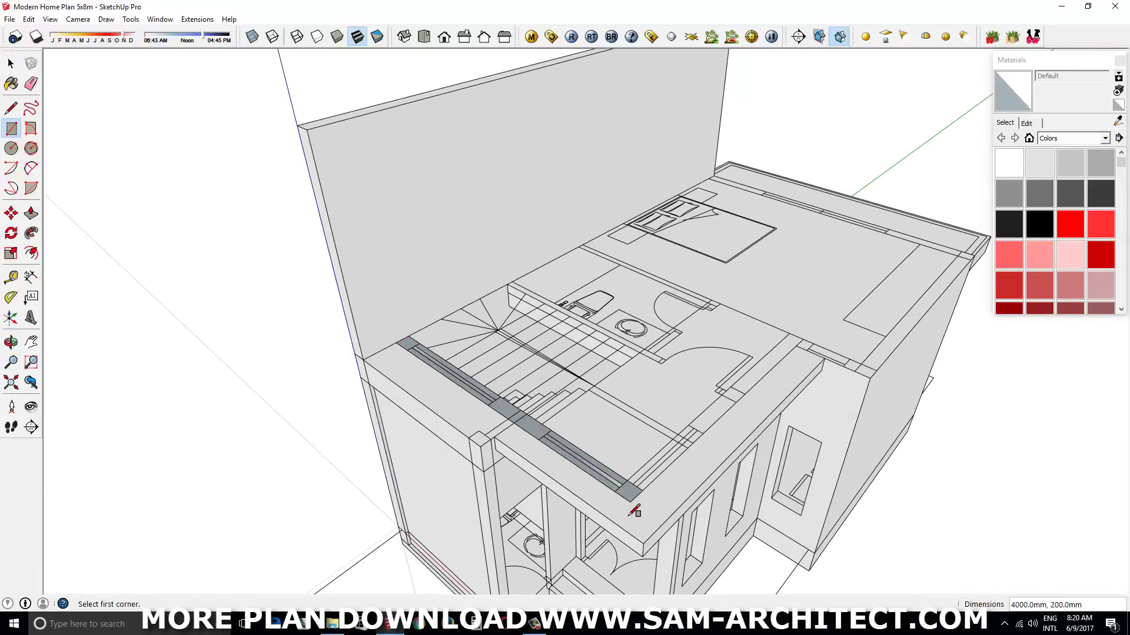
click(633, 512)
key(p)
drag(555, 462, 598, 330)
key(space)
drag(616, 349, 618, 283)
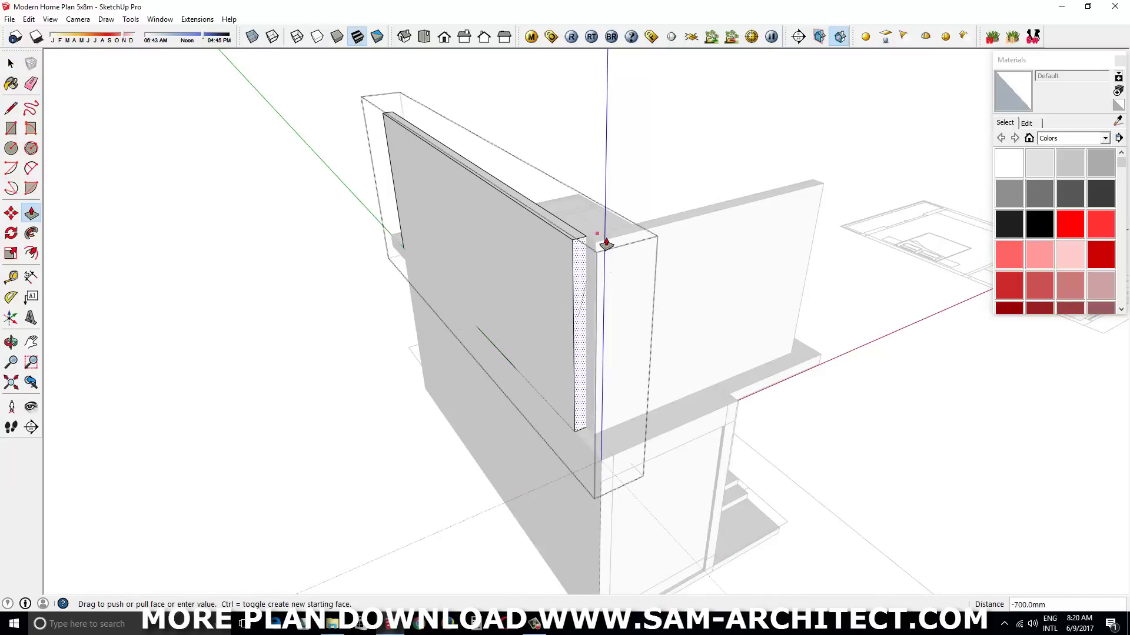
drag(783, 300, 598, 349)
- Cut a wide and a narrow window through the front wall, then view in X-ray
key(p)
key(r)
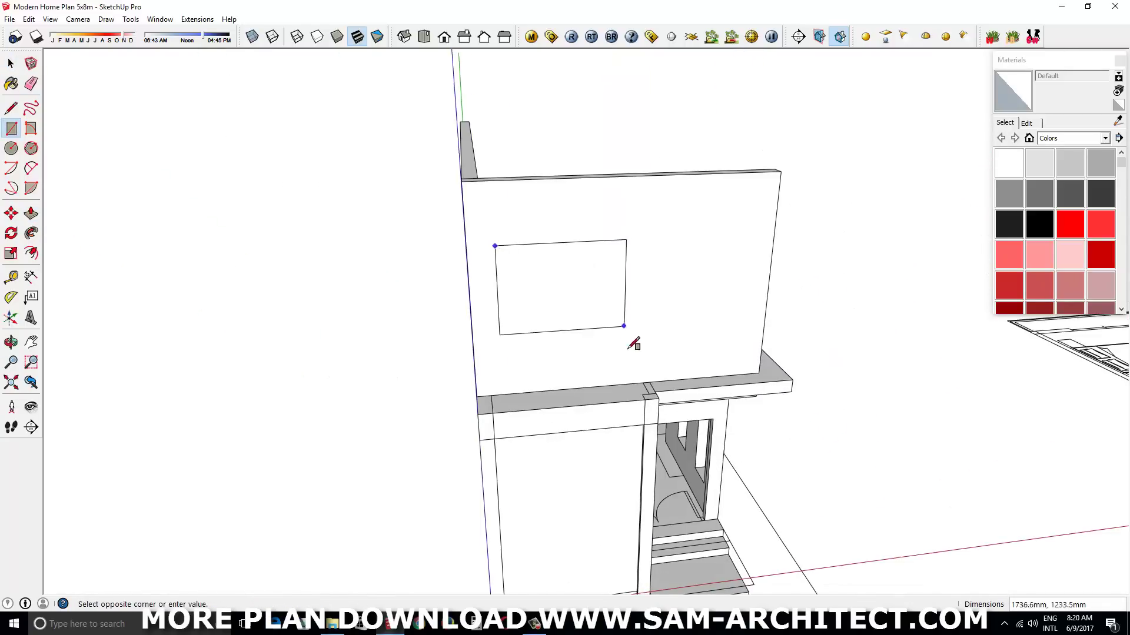
click(732, 358)
drag(732, 358, 433, 360)
key(p)
double_click(647, 359)
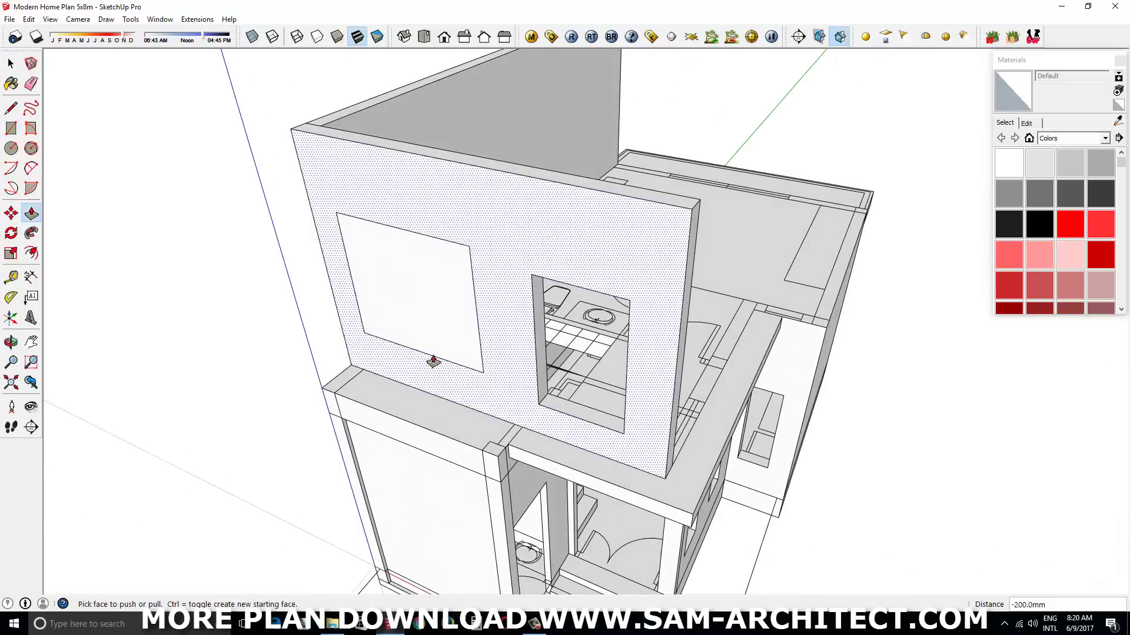
double_click(440, 309)
key(alt+x)
drag(440, 308, 825, 399)
- Turn off X-ray and frame a low frontal view of the upper-floor walls
scroll(up, 3)
scroll(up, 3)
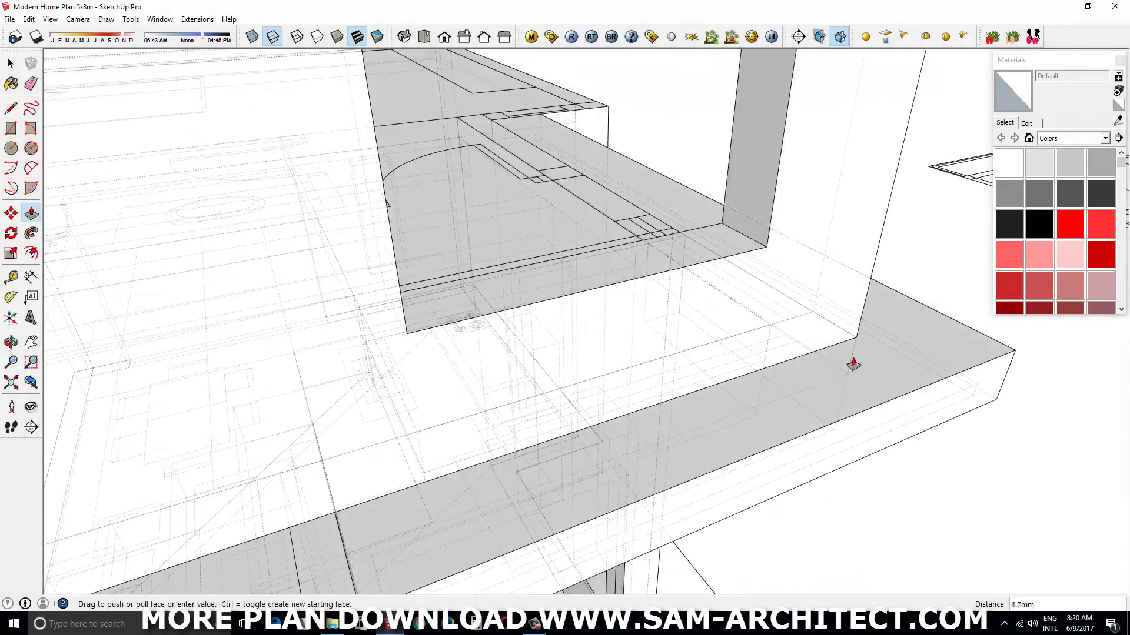
scroll(up, 3)
scroll(down, 3)
scroll(down, 3)
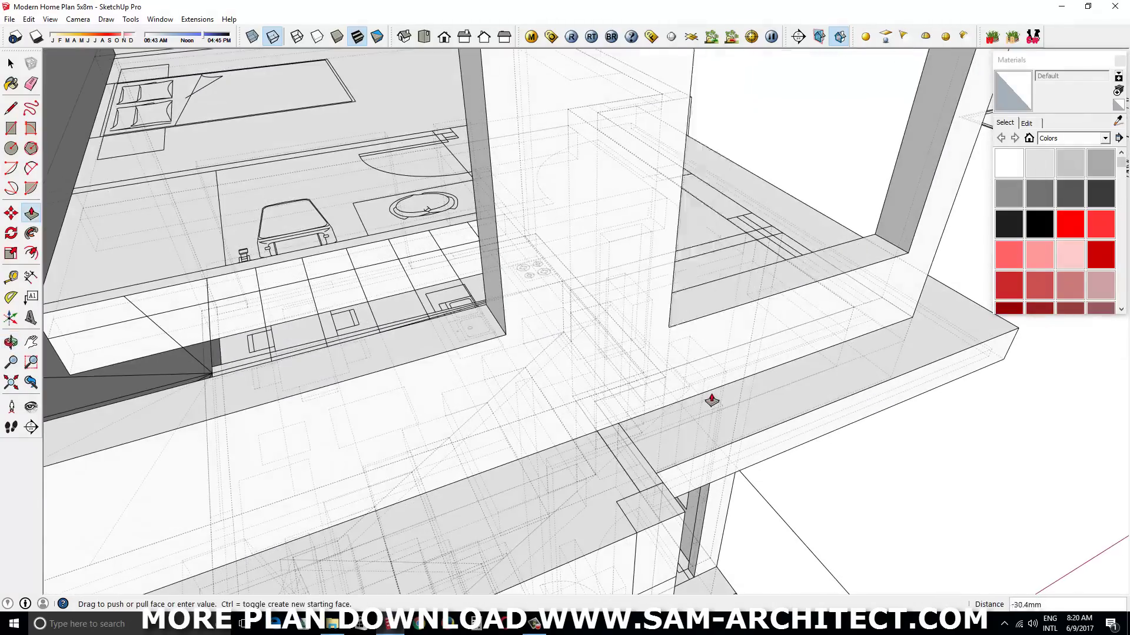
scroll(down, 3)
scroll(down, 3)
key(alt+x)
scroll(up, 3)
scroll(up, 3)
key(t)
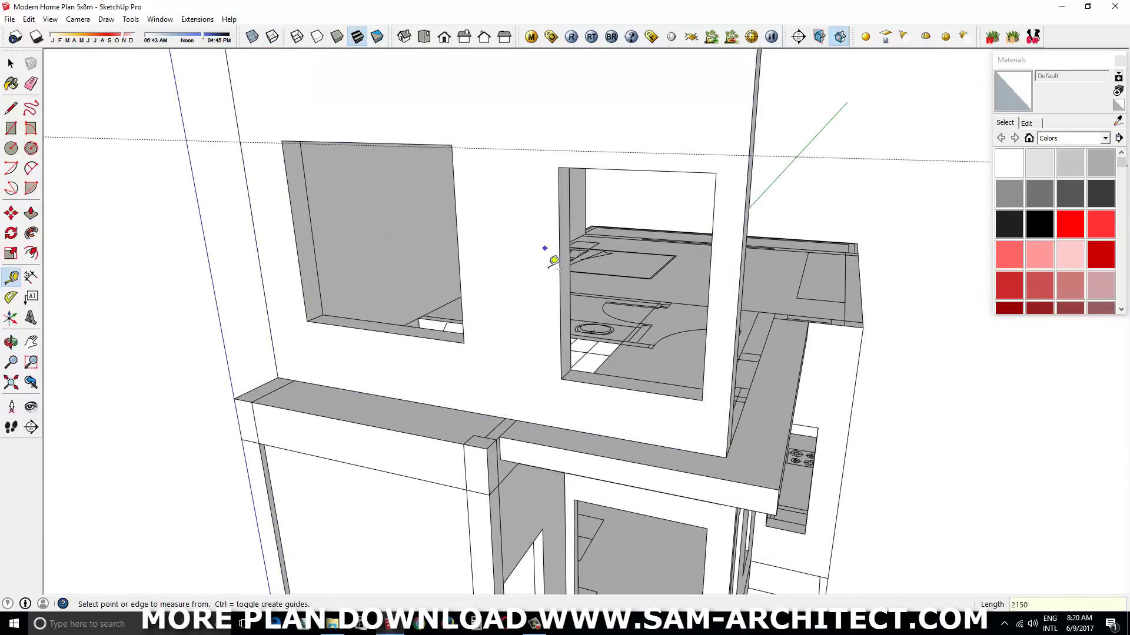
drag(554, 260, 499, 125)
- Push the left window's sill down about 613 mm toward the slab
key(p)
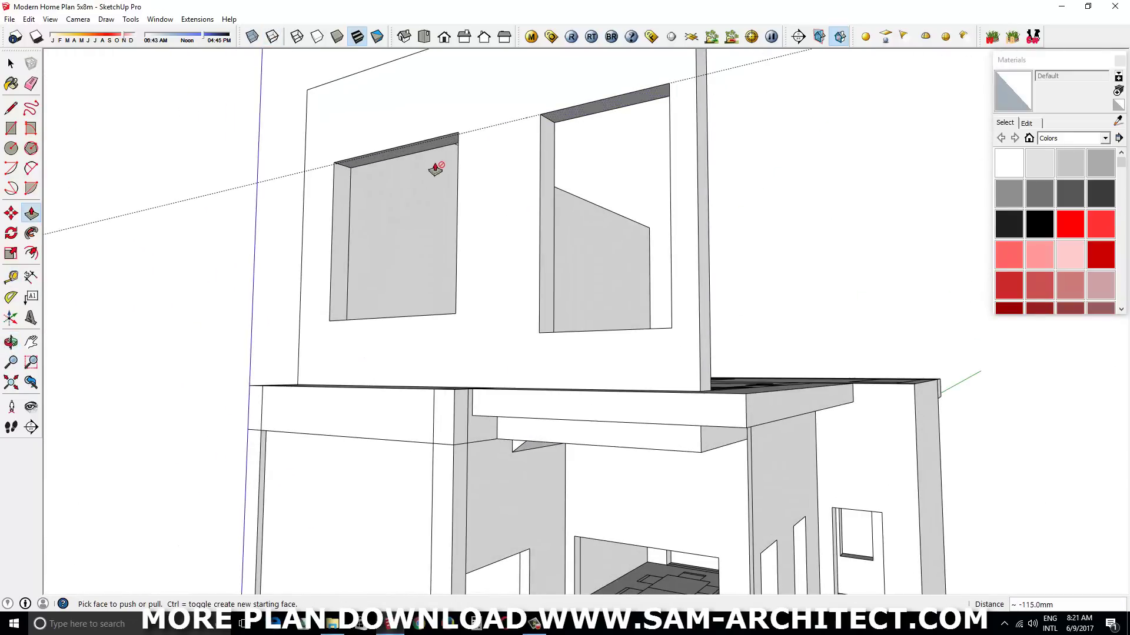
drag(445, 150, 424, 361)
click(403, 416)
scroll(up, 3)
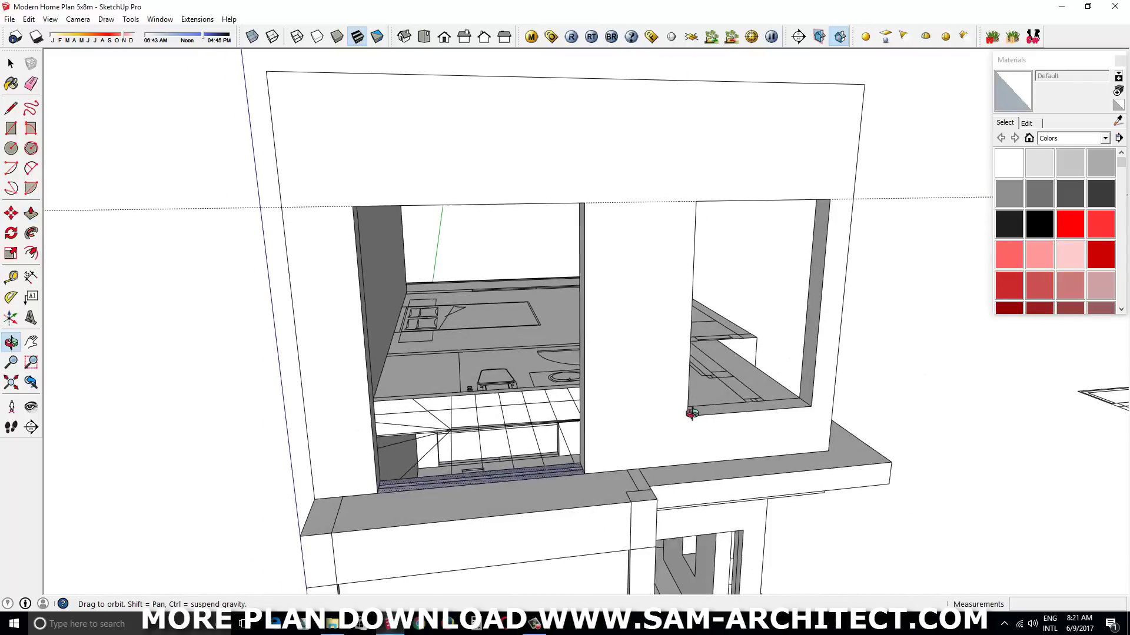
click(563, 478)
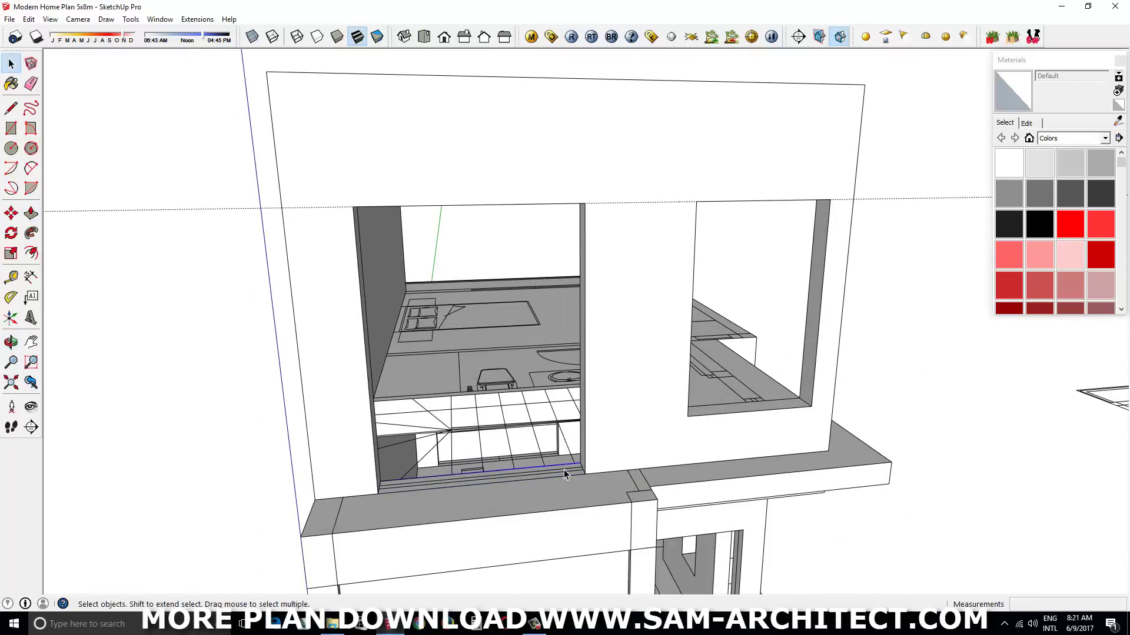
drag(563, 478, 434, 334)
key(space)
- Rotate the upper front wall to face outward and move it onto the upper slab
click(521, 365)
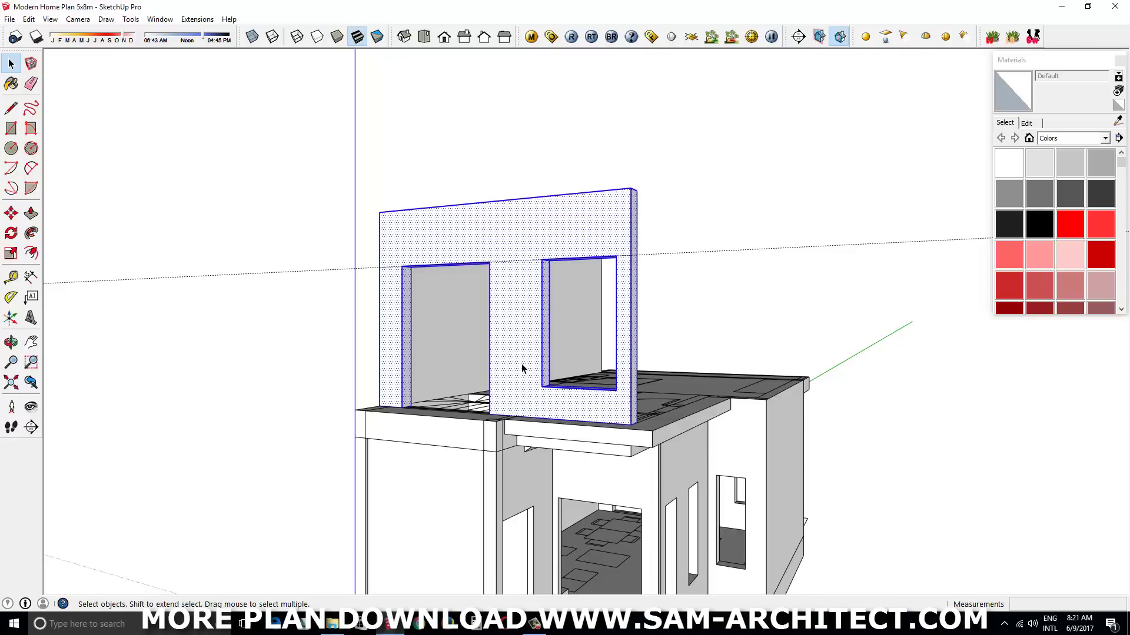
right_click(522, 365)
drag(522, 366, 575, 431)
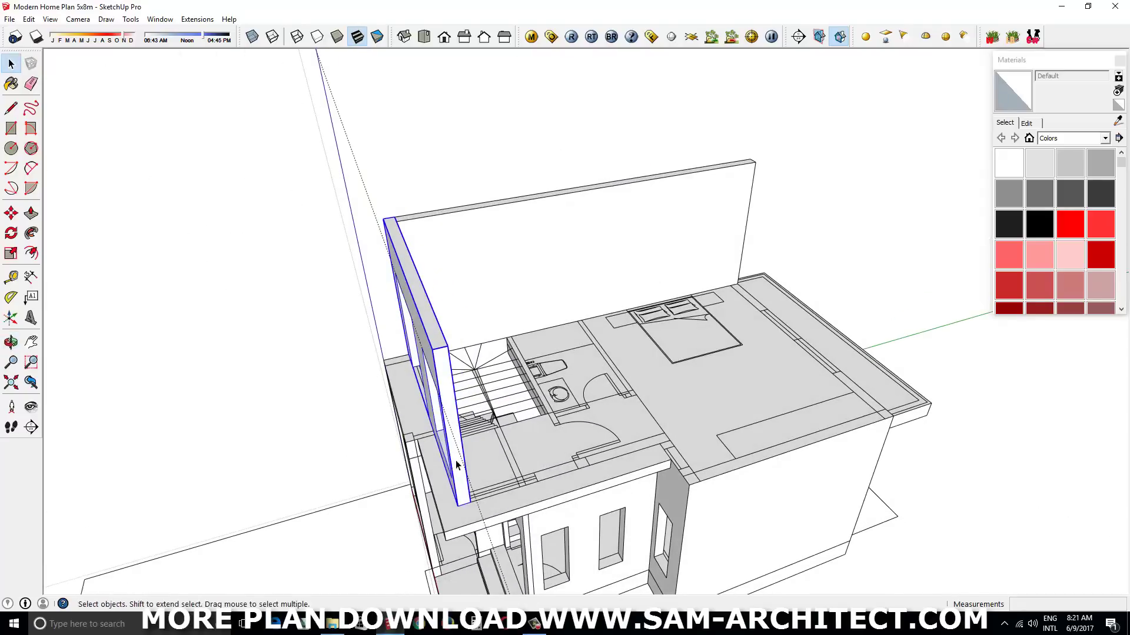
scroll(up, 3)
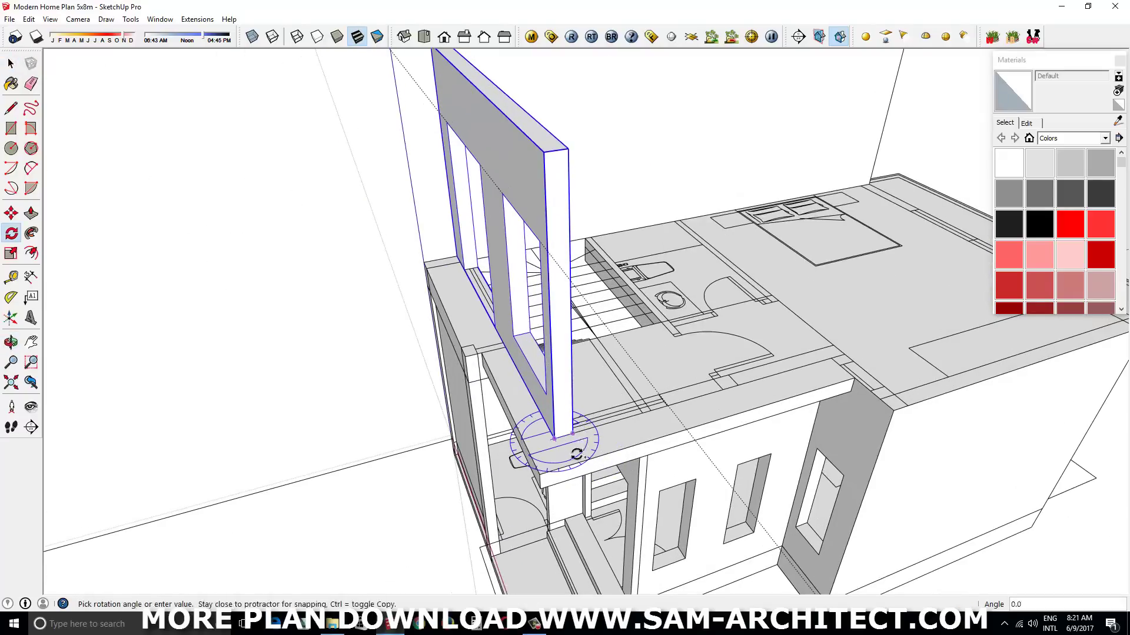
click(573, 454)
key(m)
click(551, 436)
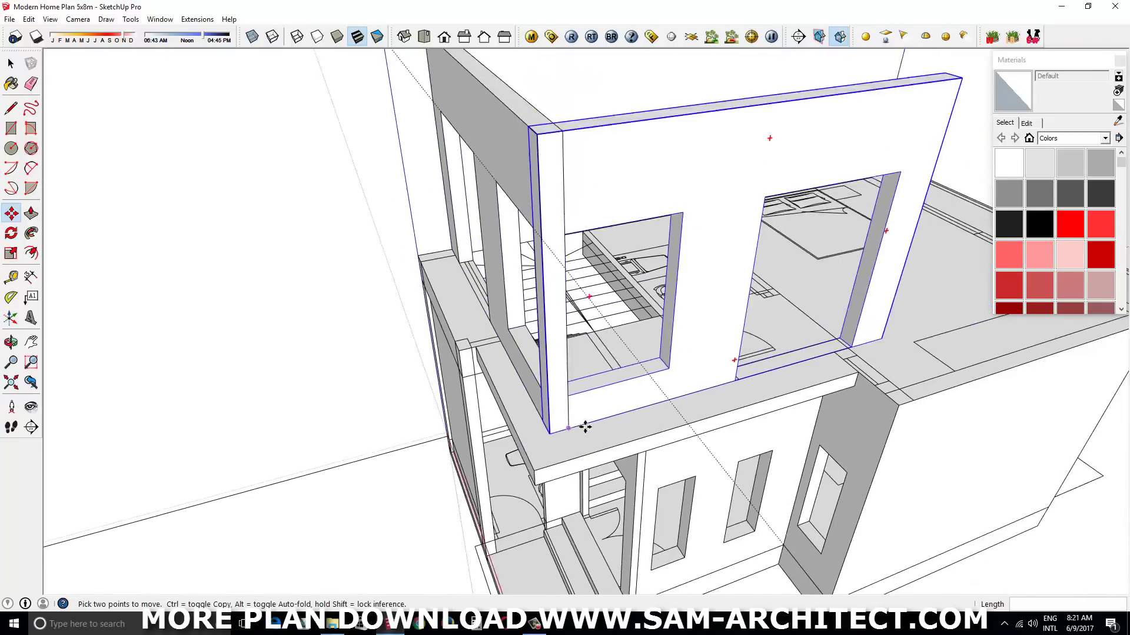
drag(586, 428, 567, 363)
- Pull the jamb 1550 mm across the opening, then push the wall end back 500 mm
key(p)
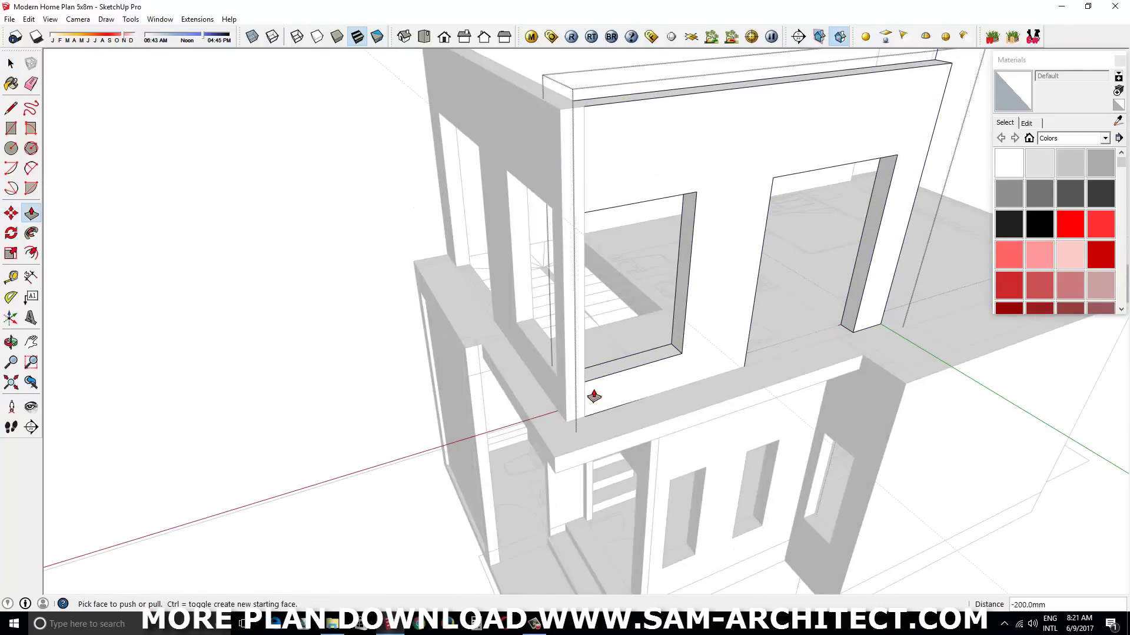
scroll(down, 3)
drag(416, 396, 627, 406)
scroll(up, 3)
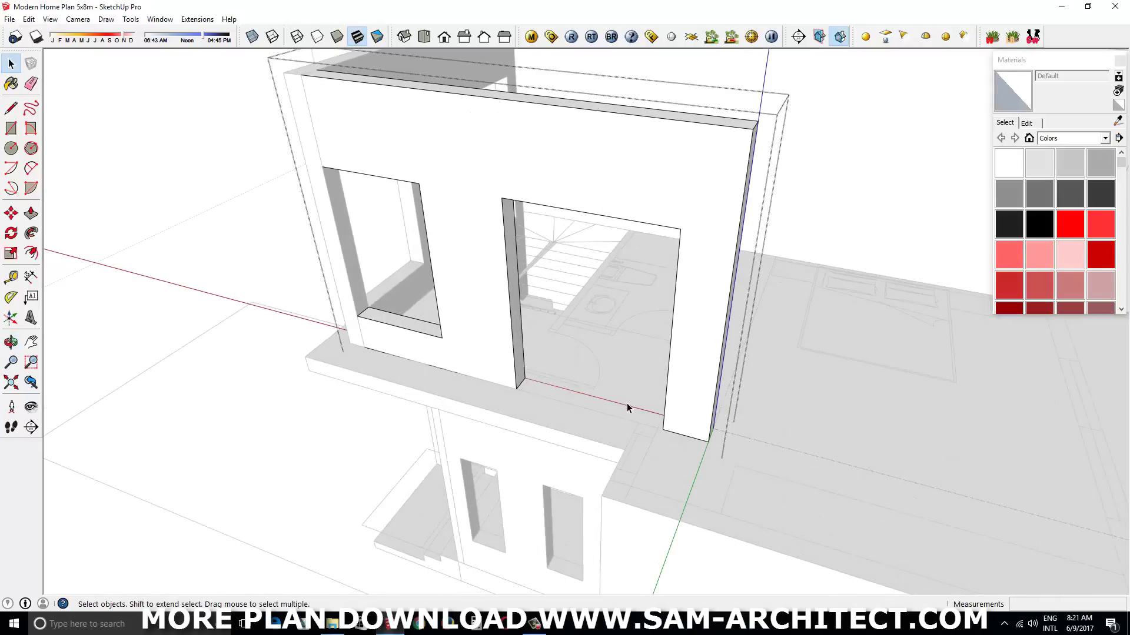
drag(525, 356, 698, 391)
drag(647, 424, 615, 439)
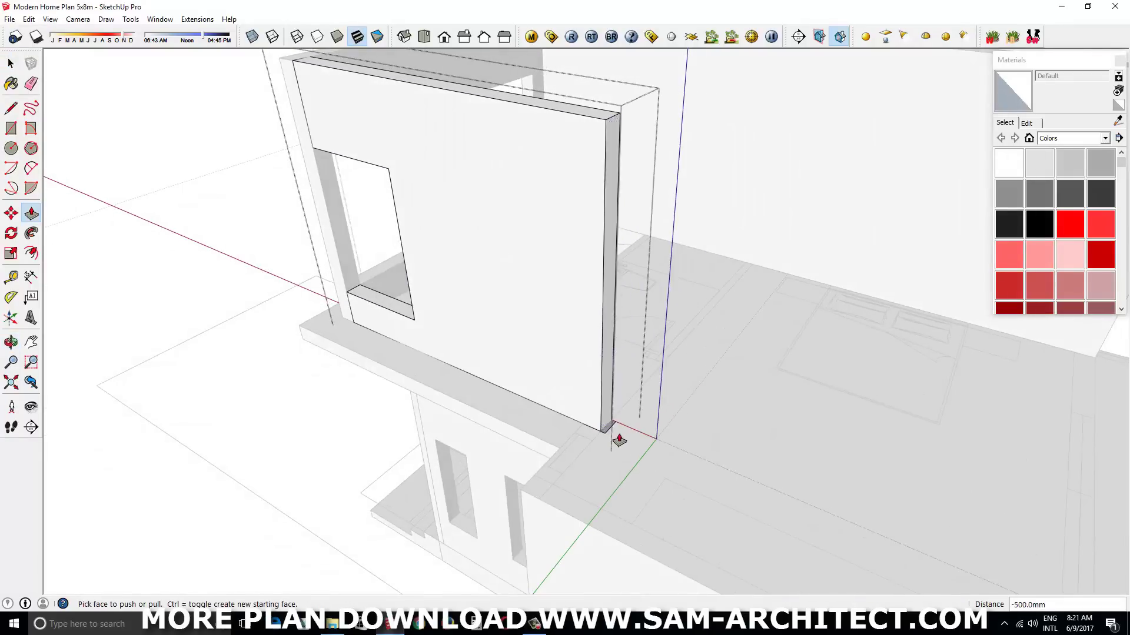
scroll(up, 3)
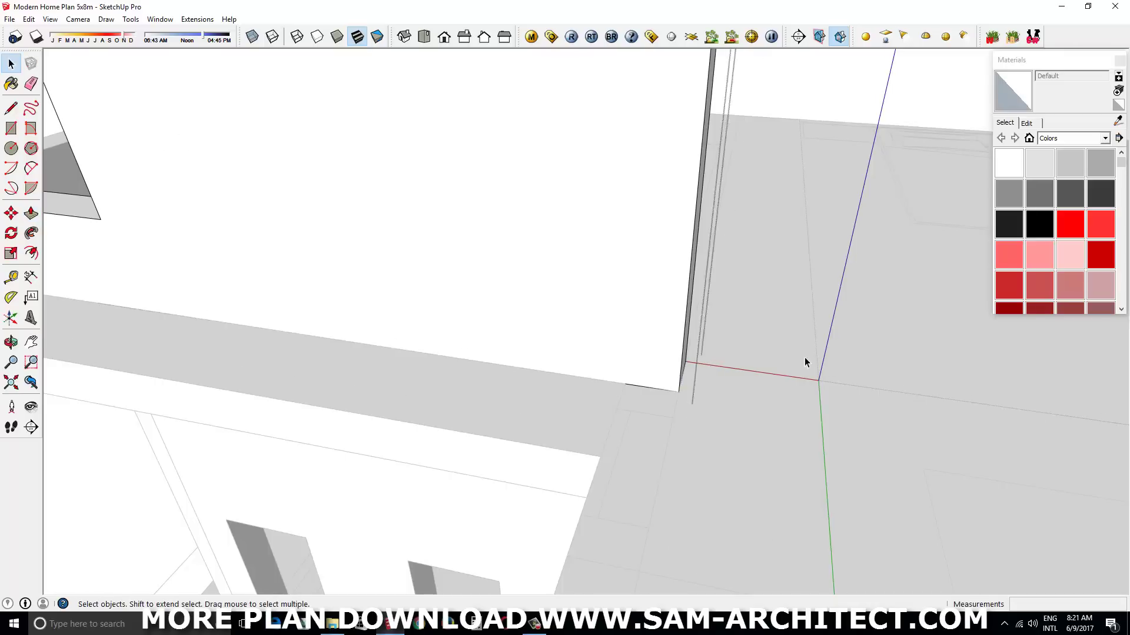
scroll(down, 3)
drag(803, 358, 580, 516)
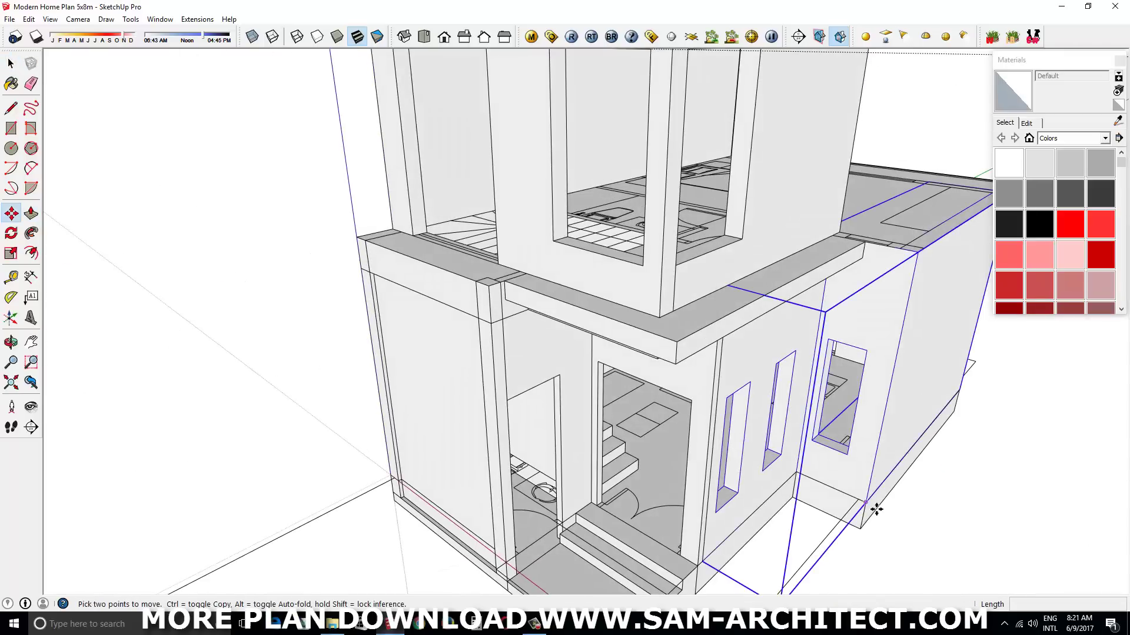
drag(928, 263, 650, 473)
- Push the upper side wall's top face down 500mm inside its group
key(space)
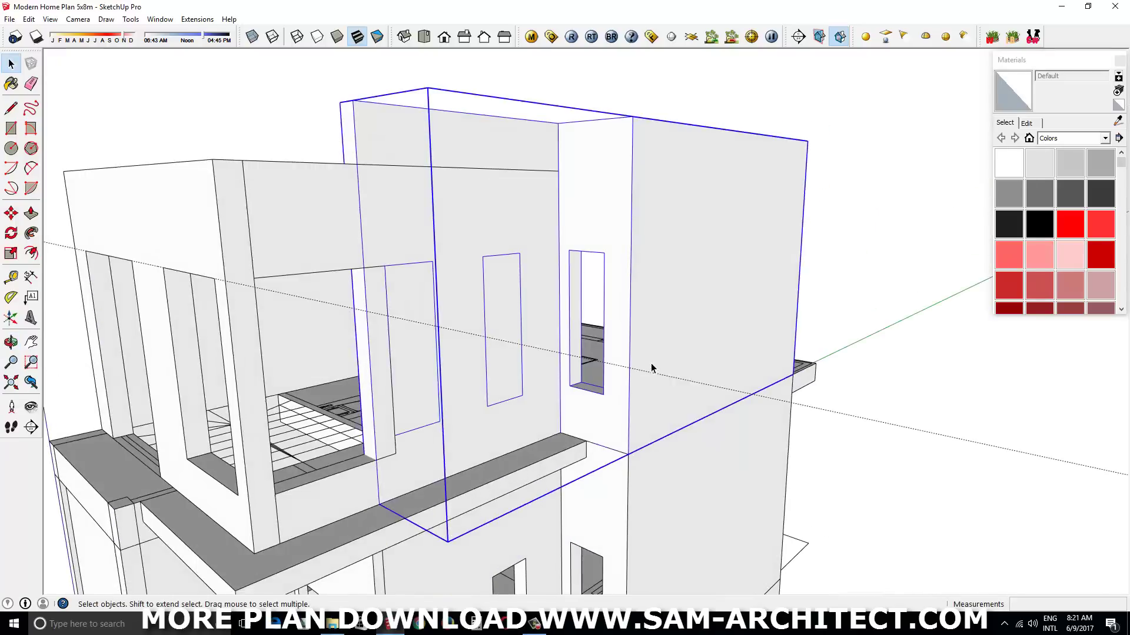
double_click(651, 368)
key(p)
drag(517, 169, 601, 259)
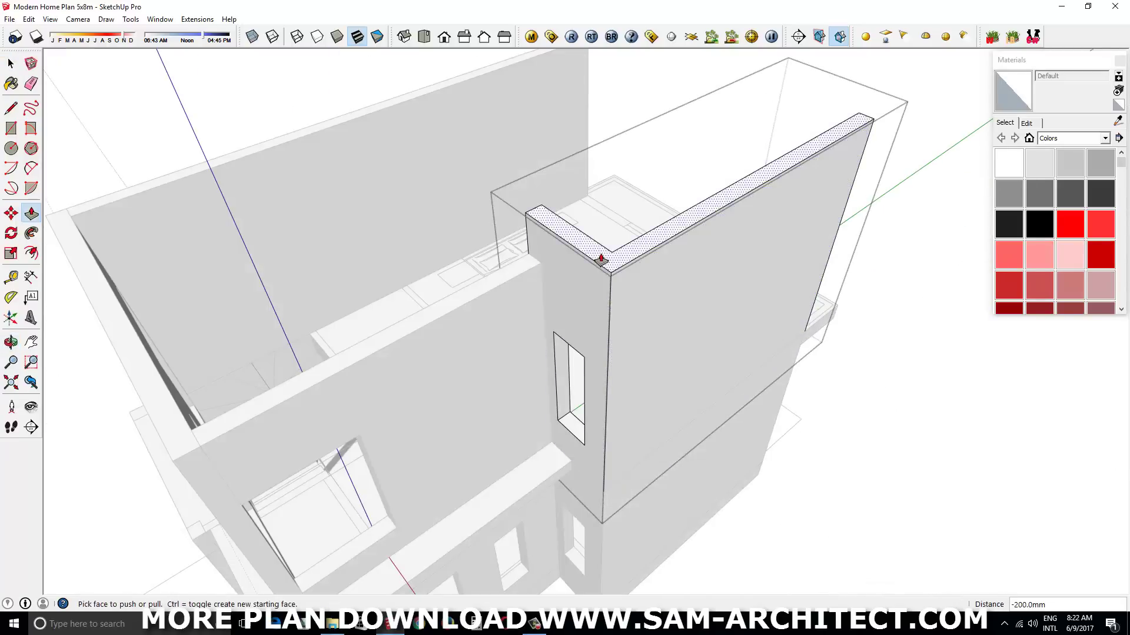
drag(600, 259, 524, 272)
drag(525, 273, 822, 274)
- Push the side wall's end face back so it meets the upper front wall
click(684, 256)
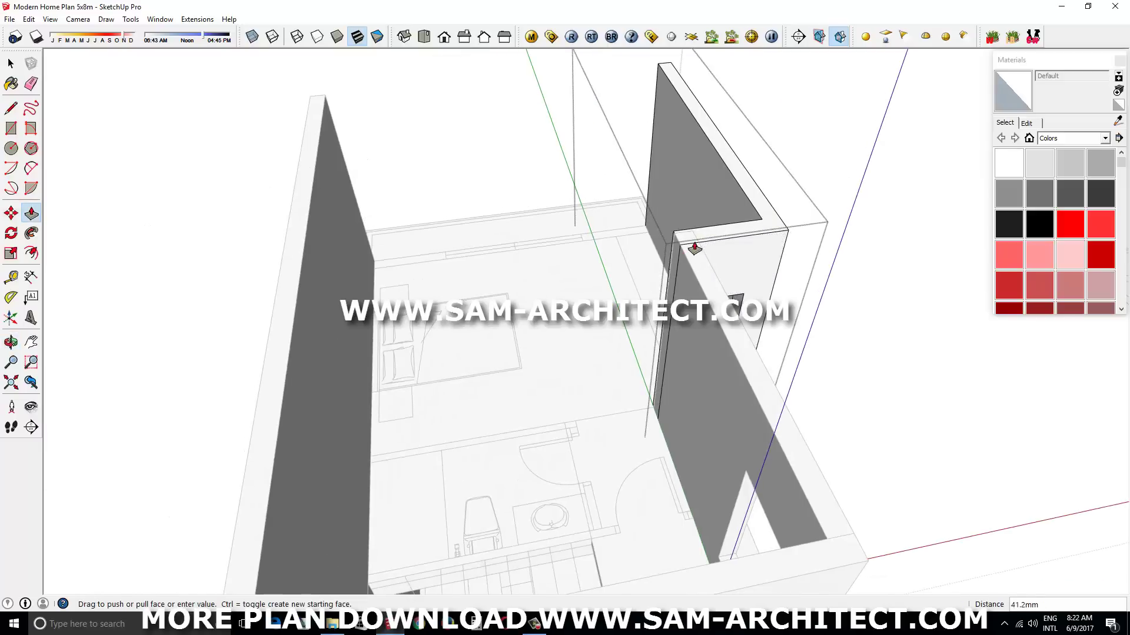
scroll(up, 3)
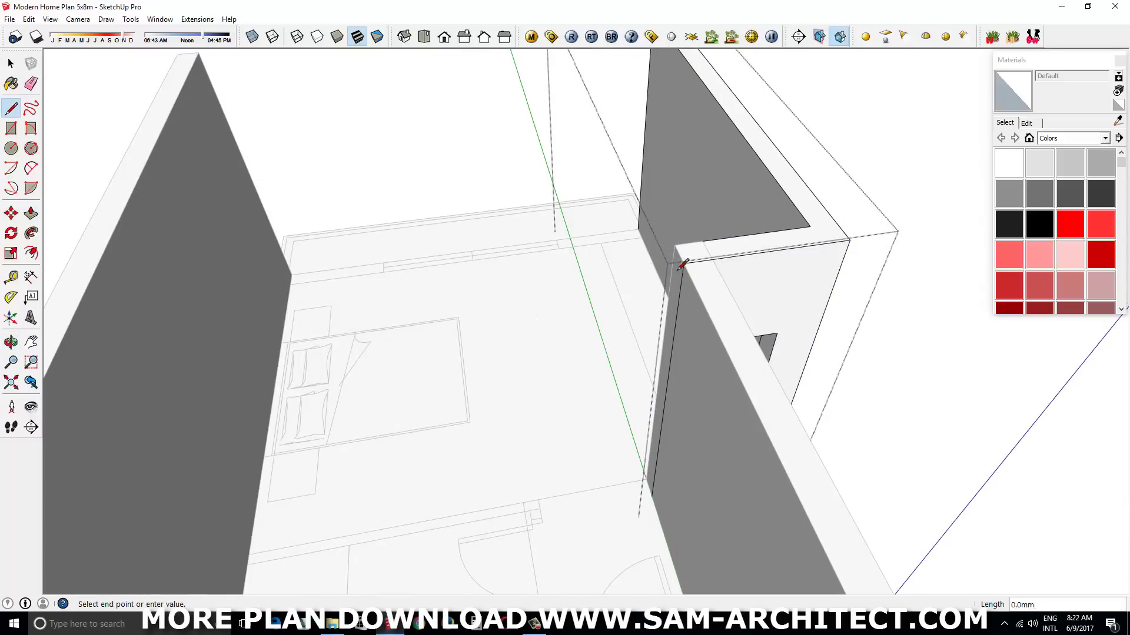
drag(683, 265, 913, 276)
key(p)
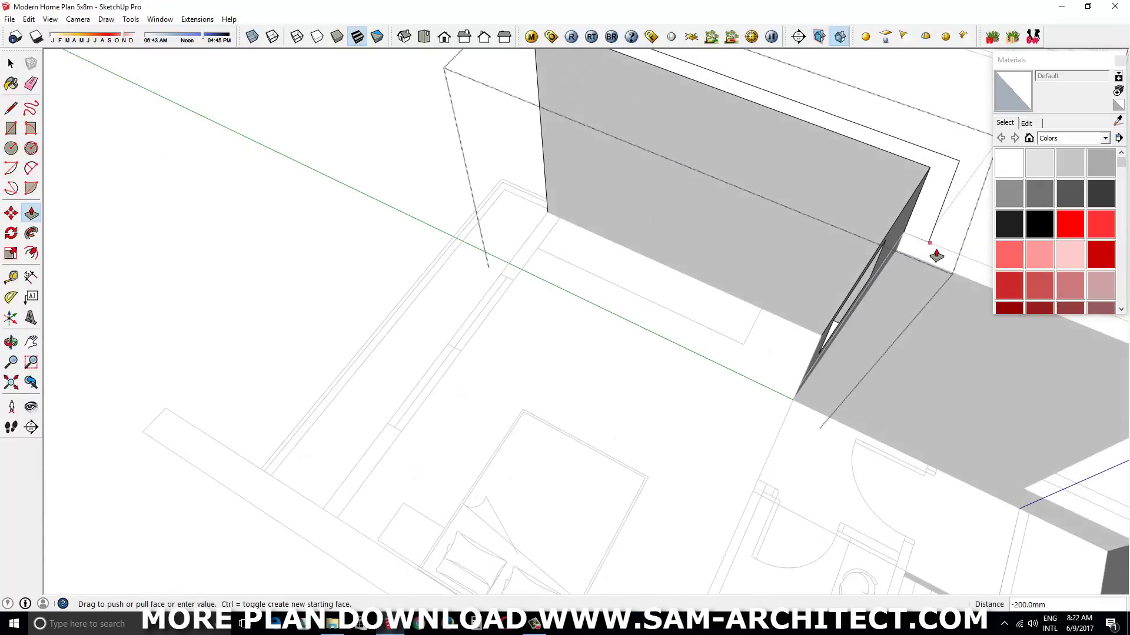
click(936, 256)
scroll(down, 3)
scroll(down, 3)
drag(818, 360, 762, 293)
- Check the trimmed side wall's dimensions with the Tape Measure
scroll(up, 3)
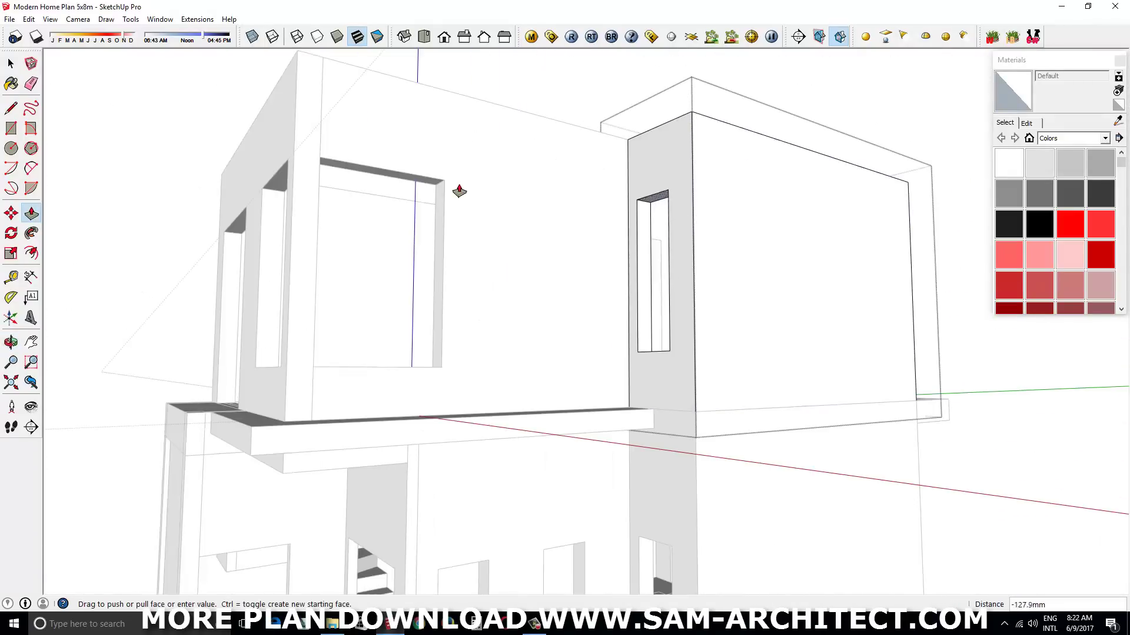
drag(659, 351, 662, 406)
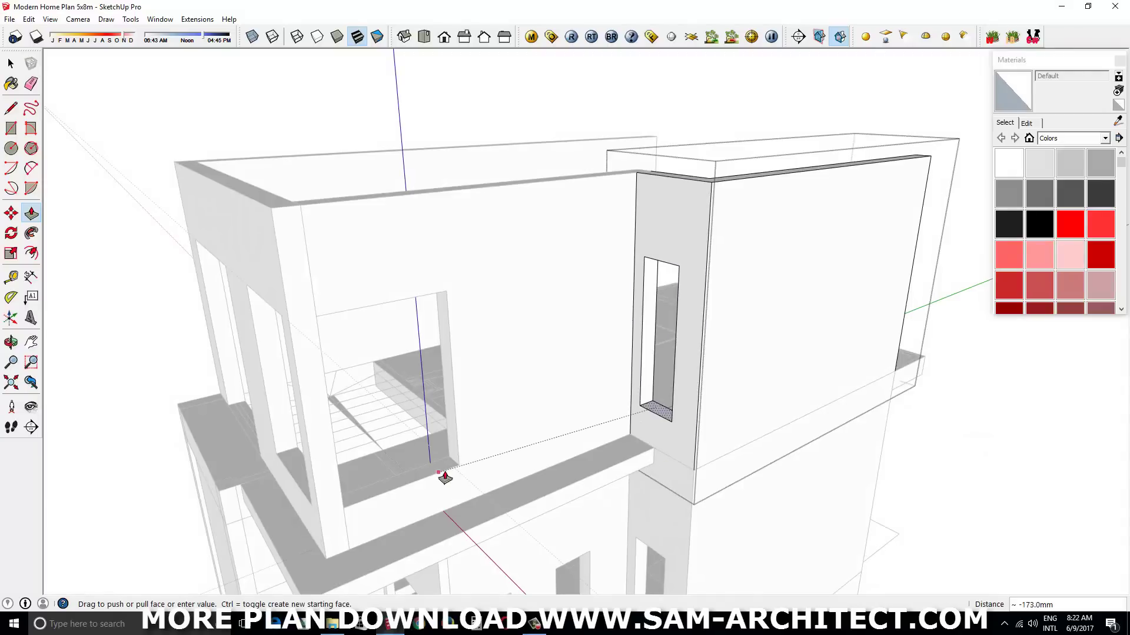
scroll(down, 3)
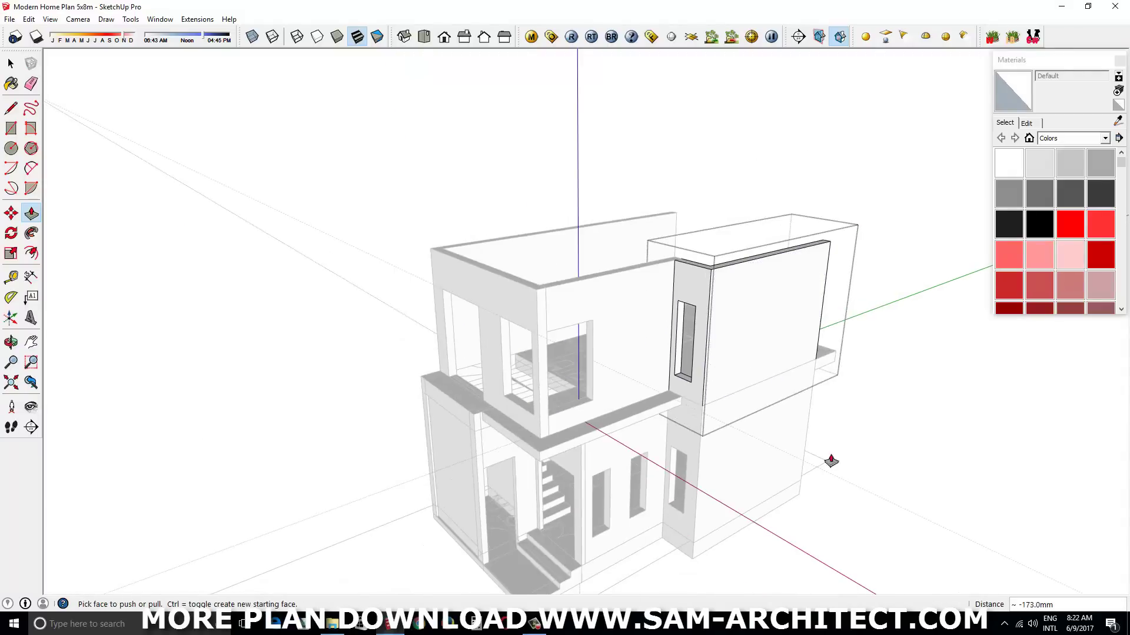
scroll(up, 3)
scroll(up, 3)
key(t)
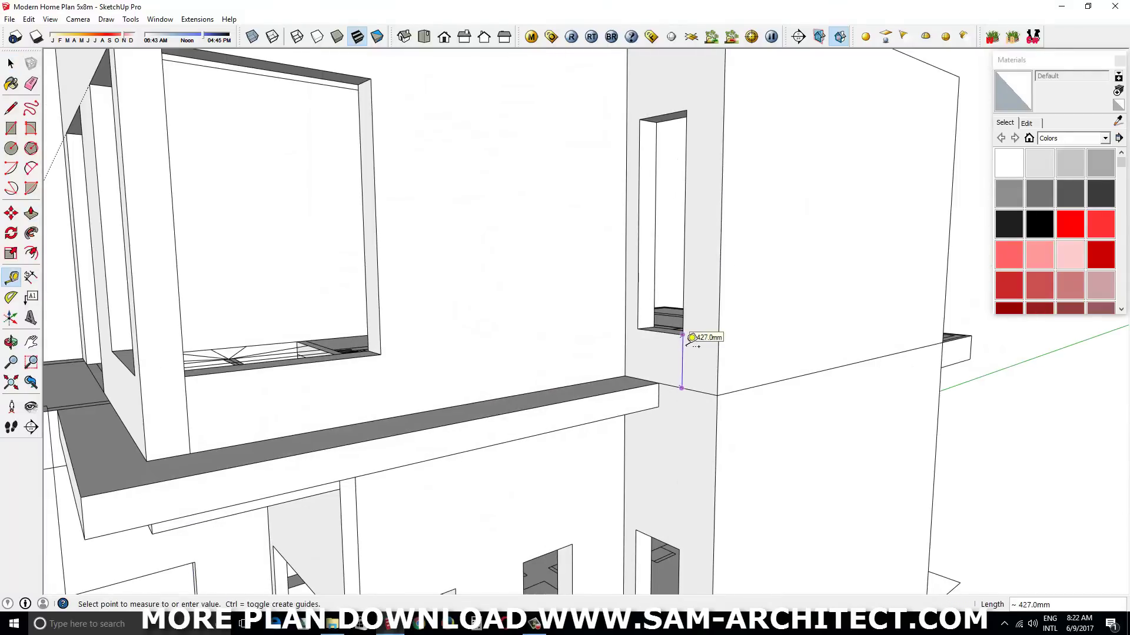
double_click(715, 384)
key(space)
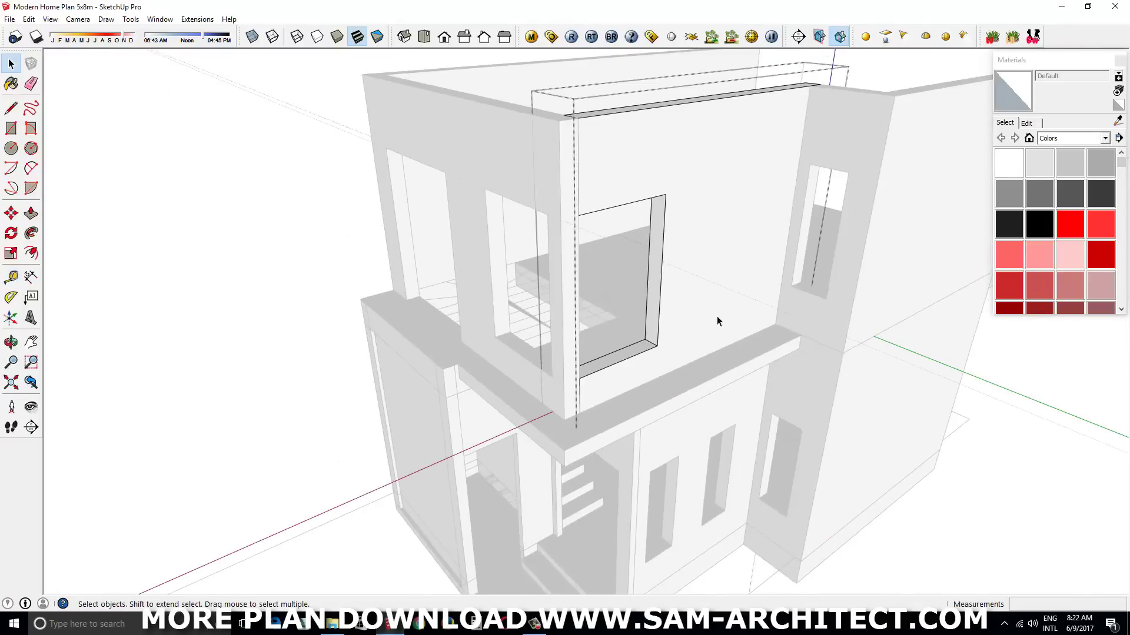
- Orbit to review the window, balcony and the whole house with its floor plan
scroll(up, 3)
scroll(up, 3)
drag(559, 404, 581, 396)
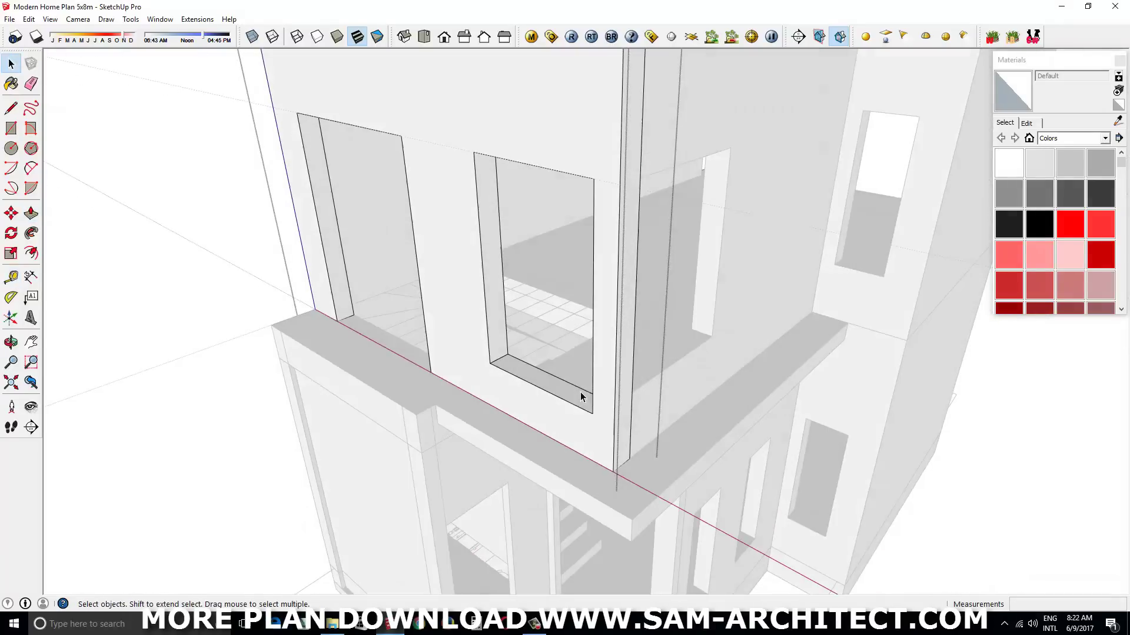
key(space)
scroll(down, 3)
drag(828, 418, 795, 302)
- Move the floor-plan drawing 17400mm up onto the top of the house
scroll(down, 3)
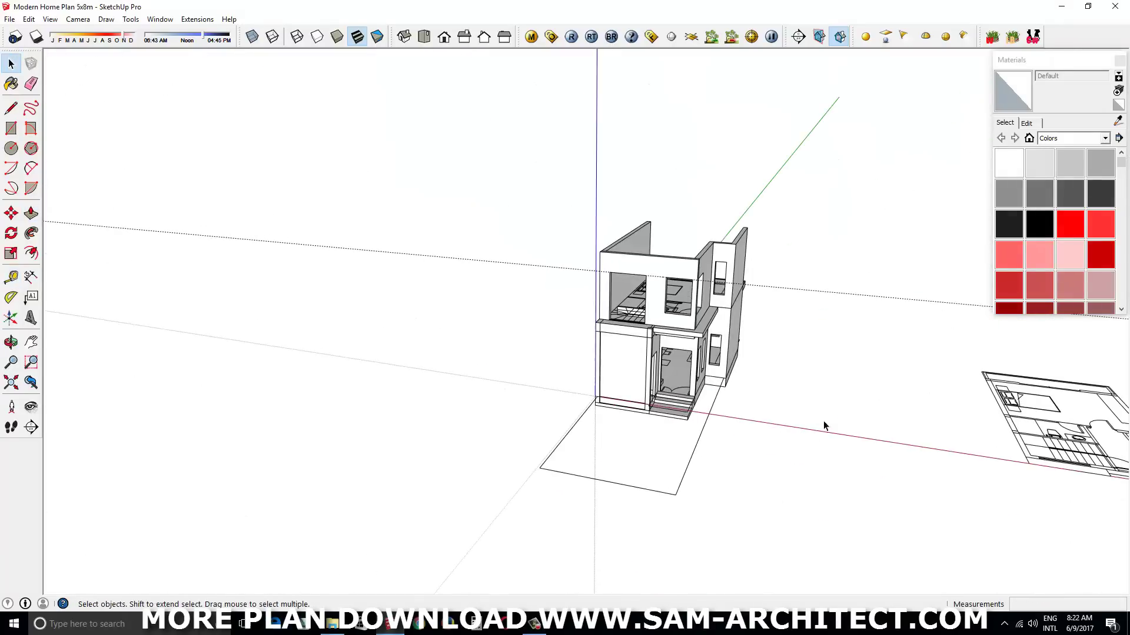
scroll(up, 3)
scroll(up, 3)
click(570, 499)
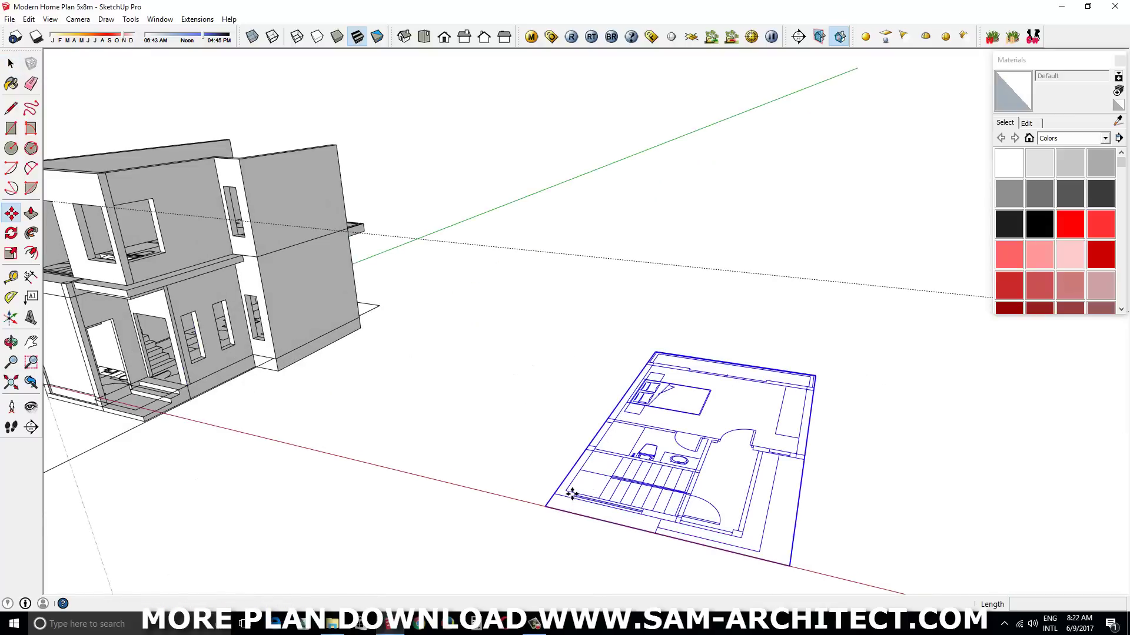
click(571, 494)
scroll(down, 3)
drag(426, 397, 327, 394)
click(322, 367)
scroll(down, 3)
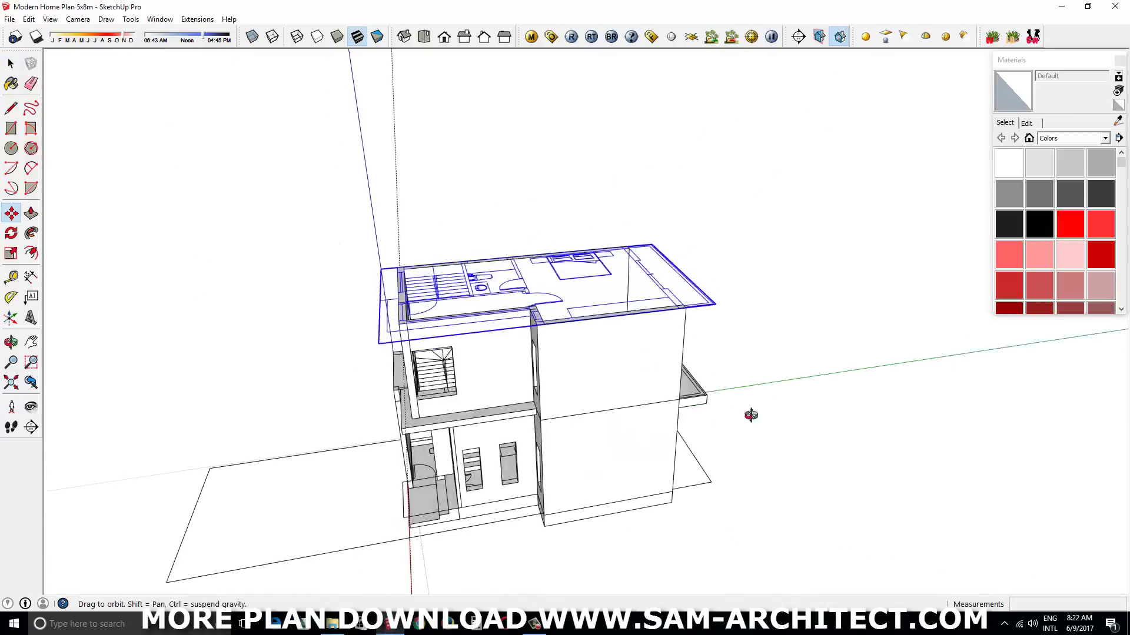
key(space)
- Orbit around the house to check where the raised floor plan landed
drag(749, 412, 577, 431)
scroll(up, 3)
scroll(up, 3)
key(m)
scroll(up, 3)
key(space)
scroll(up, 3)
scroll(down, 3)
scroll(down, 3)
- Inspect the upper floor, front window and front wall from several angles
drag(441, 395, 527, 298)
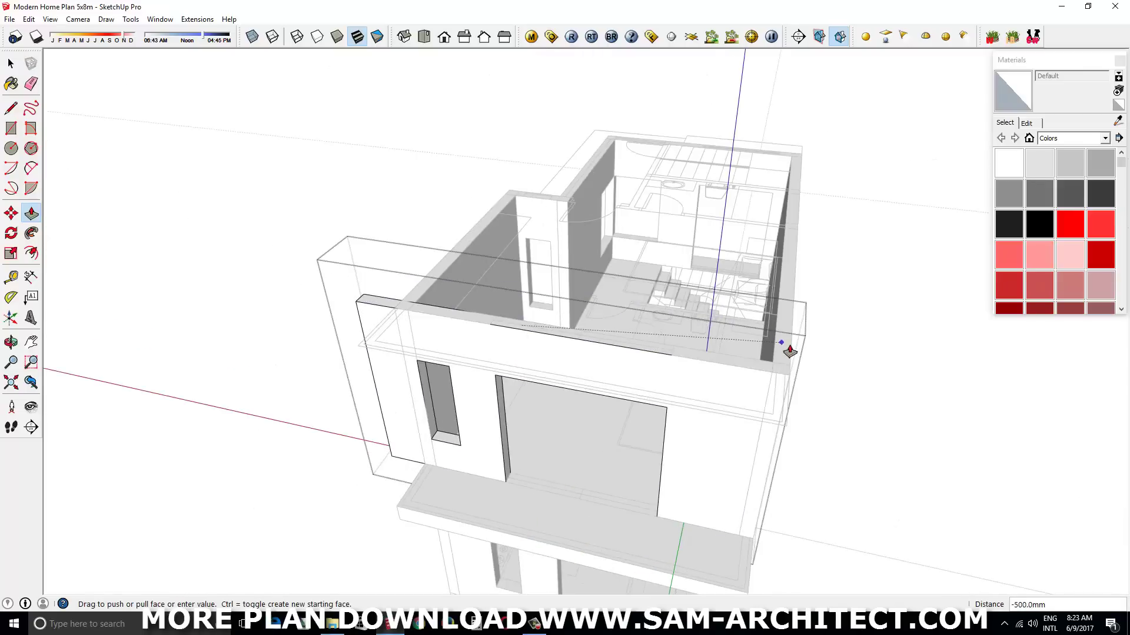
drag(789, 347, 764, 312)
scroll(up, 3)
drag(596, 323, 567, 273)
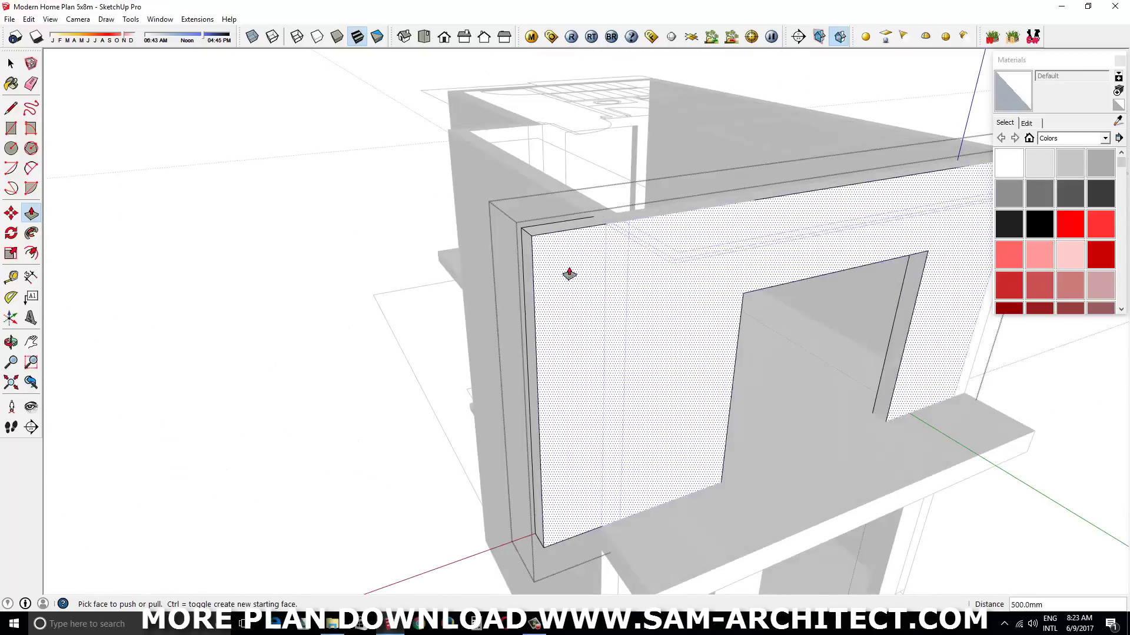
scroll(down, 3)
scroll(down, 3)
key(space)
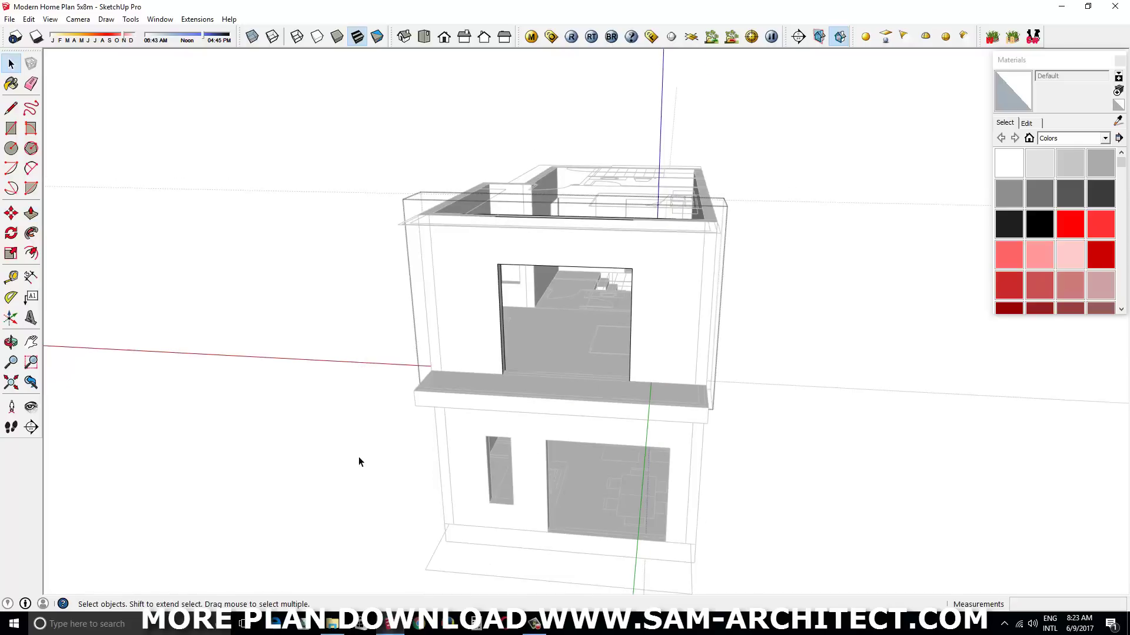
drag(358, 461, 522, 456)
- Orbit around the house to inspect the upper floors and left side wall
drag(609, 328, 589, 306)
drag(767, 362, 677, 392)
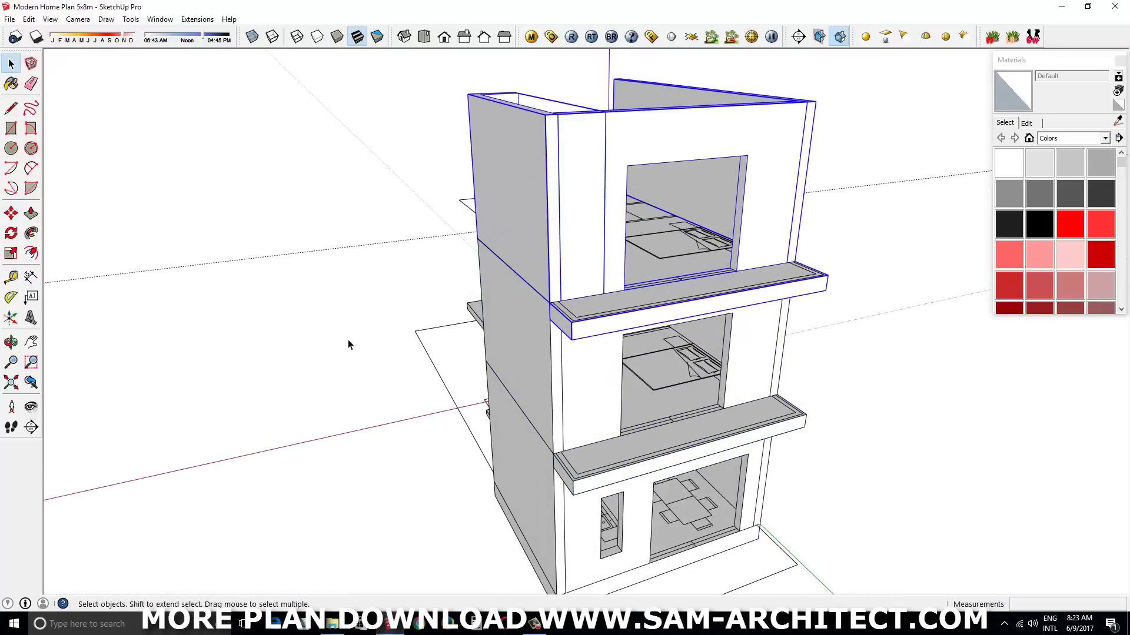
drag(347, 344, 574, 406)
scroll(up, 3)
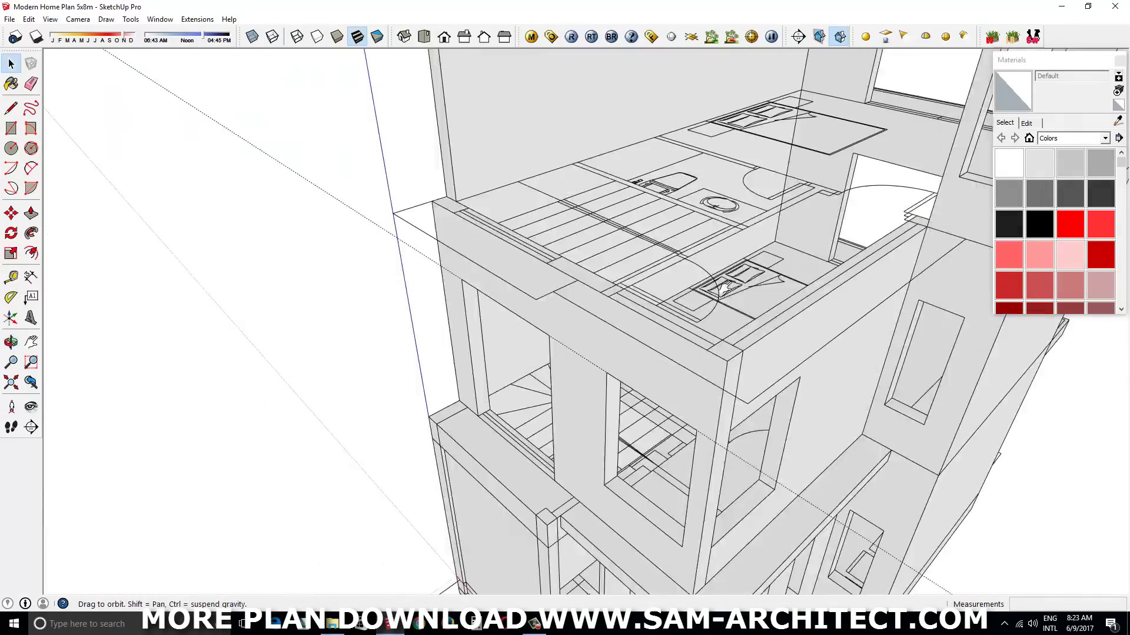
drag(728, 287, 580, 429)
scroll(up, 3)
scroll(up, 3)
scroll(up, 3)
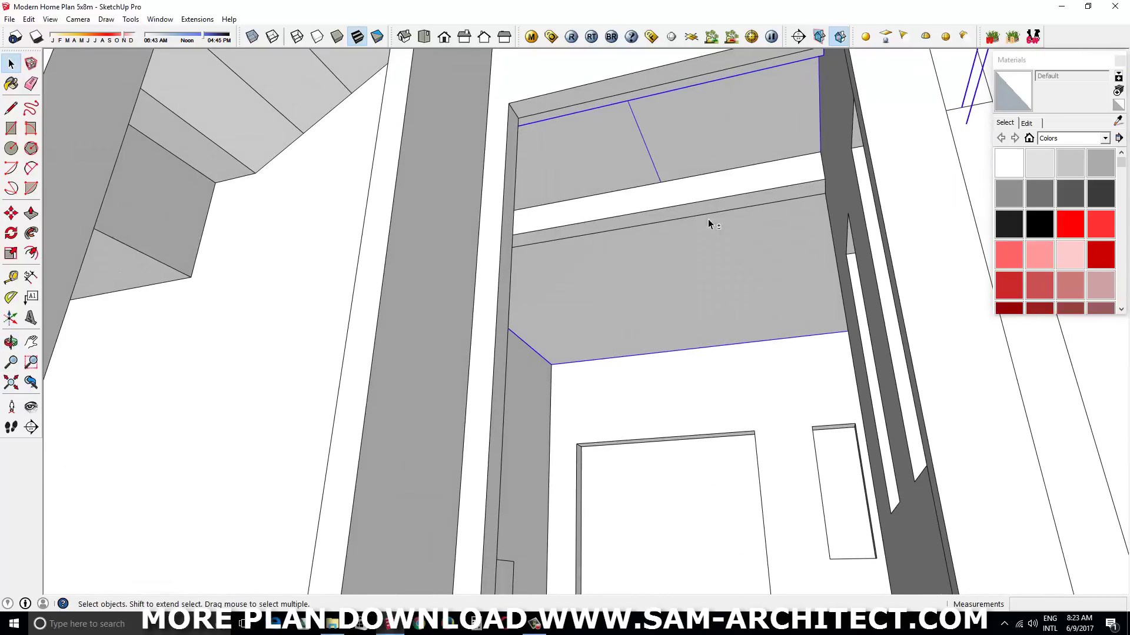
- Place a copy of the lower floor's elements onto the top slab
scroll(down, 3)
scroll(down, 3)
scroll(up, 3)
key(m)
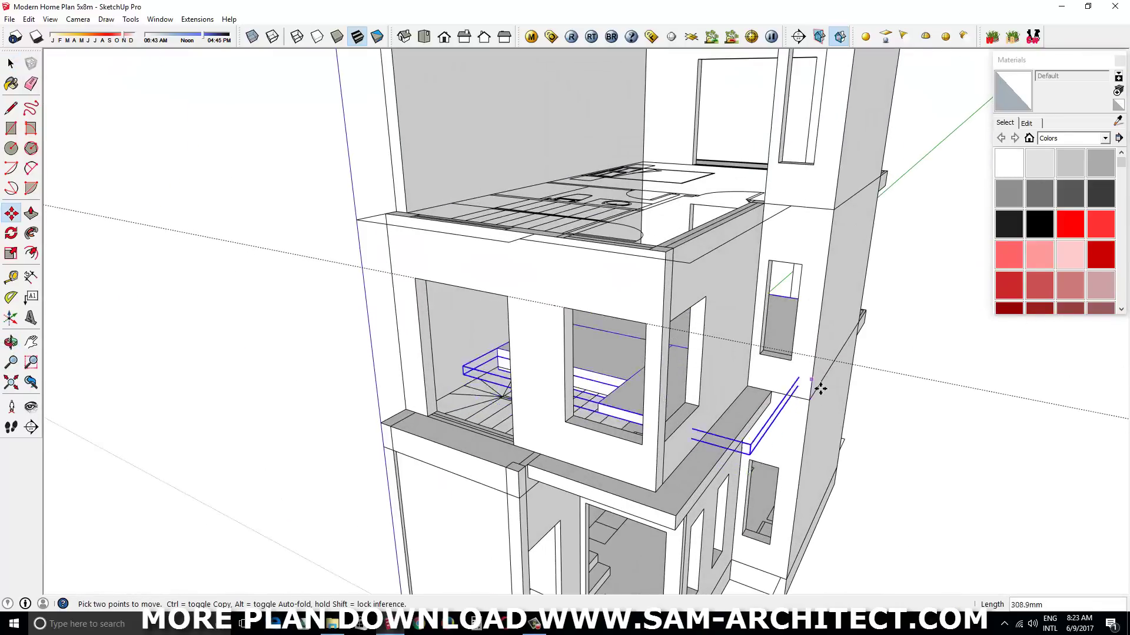
click(842, 220)
scroll(down, 3)
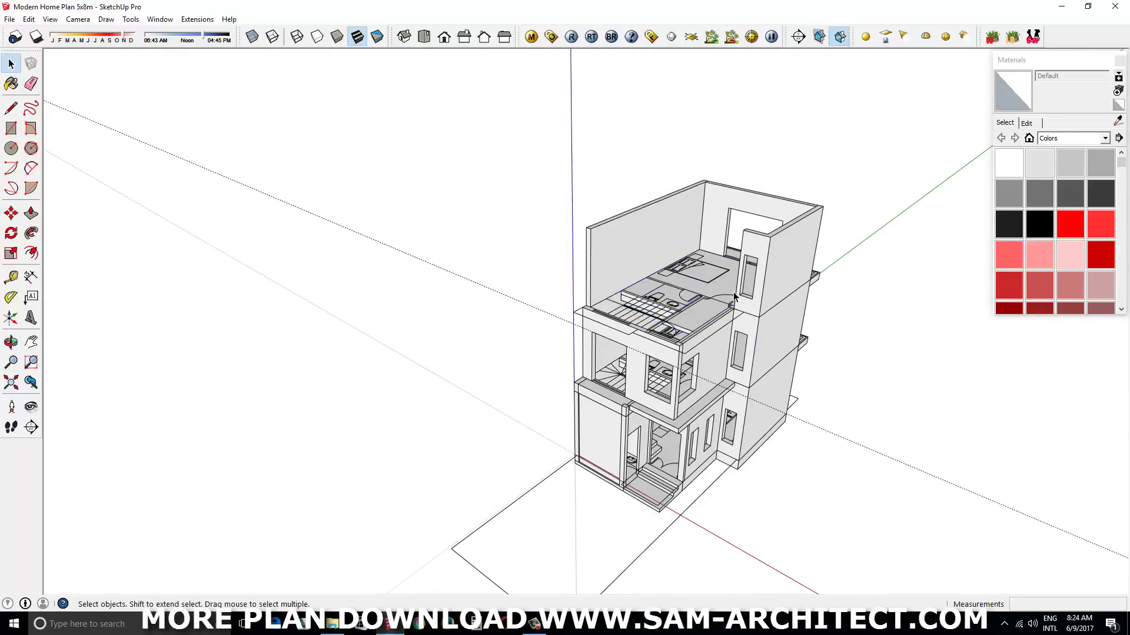
scroll(up, 3)
- Apply a context-menu option to the upper slab geometry
key(space)
scroll(up, 3)
scroll(up, 3)
scroll(down, 3)
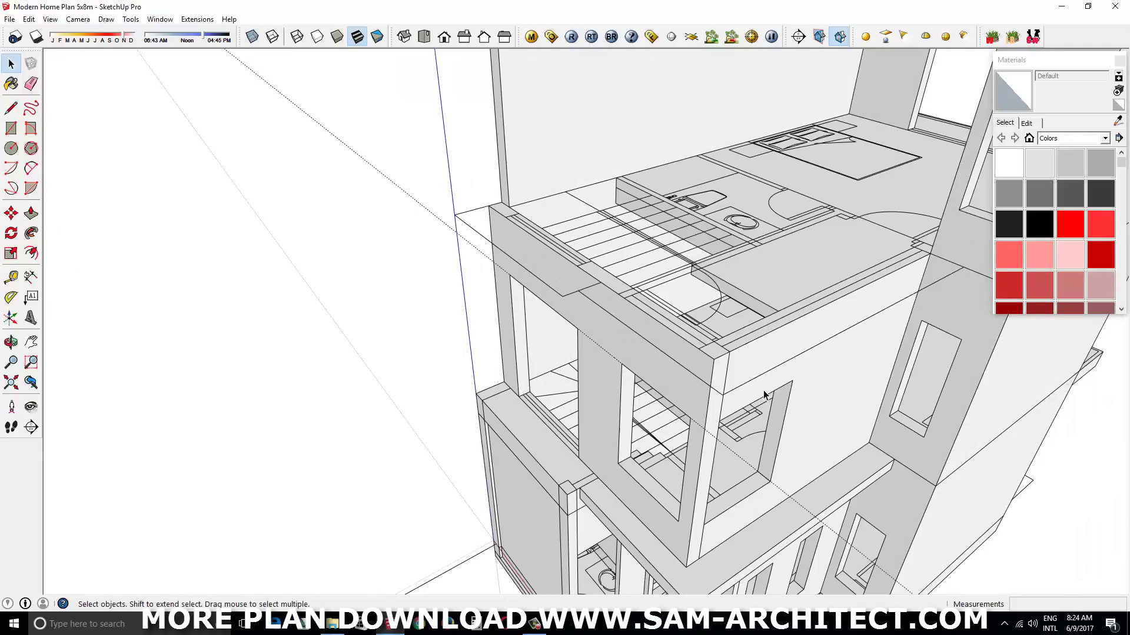
right_click(803, 379)
click(883, 139)
scroll(up, 3)
scroll(up, 3)
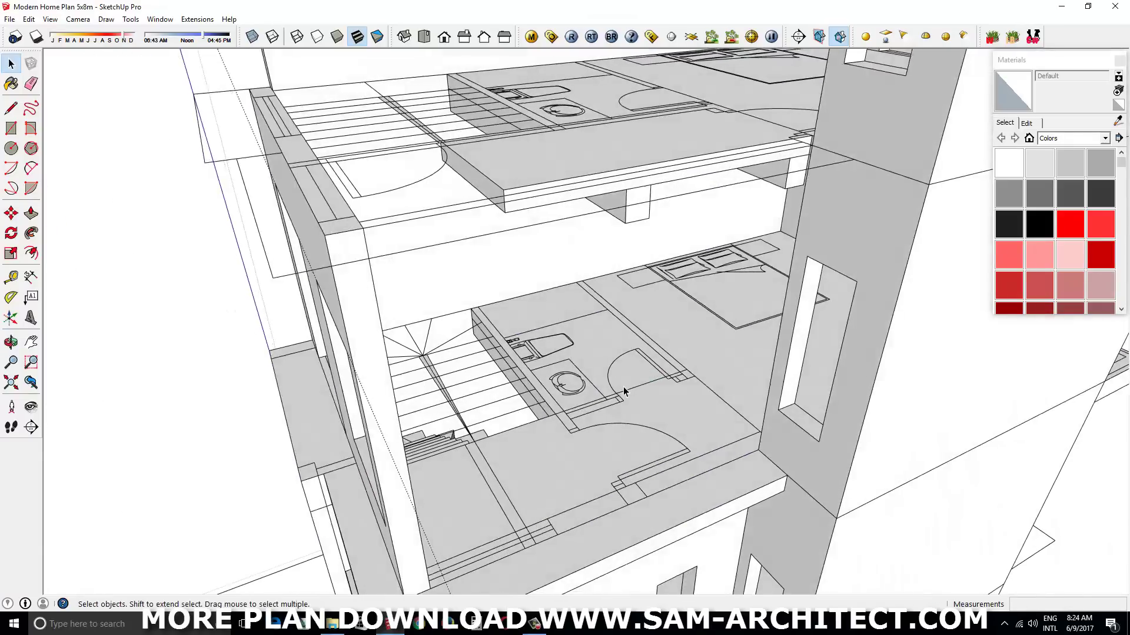
scroll(up, 3)
- Draw a rectangle on the slab and push it up into a partition wall beside the bathroom
key(r)
scroll(down, 3)
scroll(up, 3)
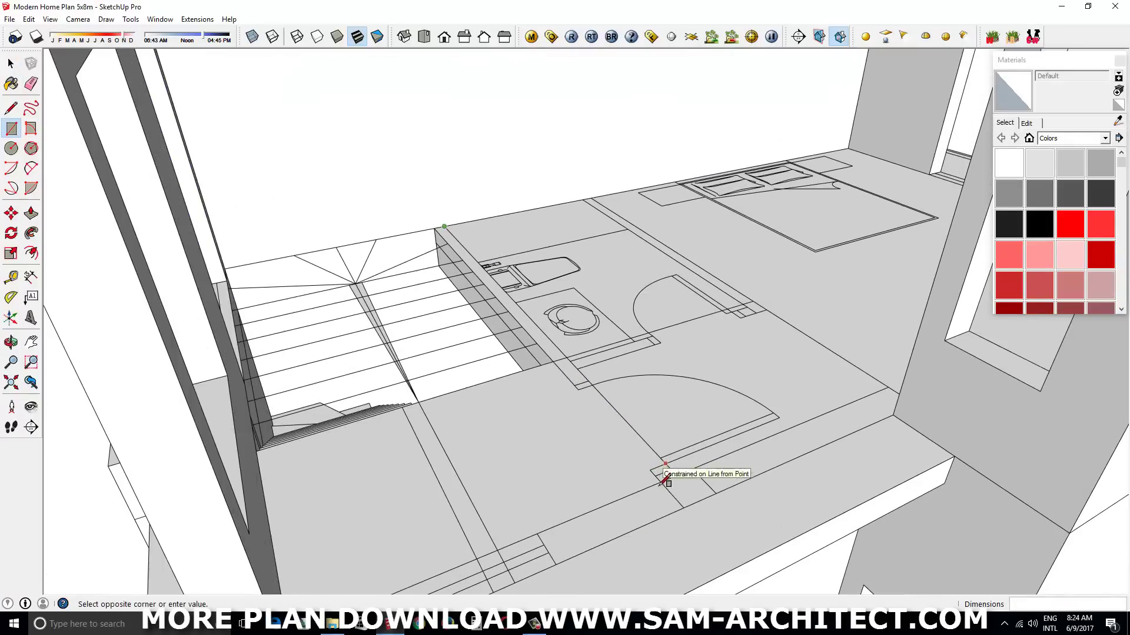
scroll(down, 3)
key(p)
scroll(down, 3)
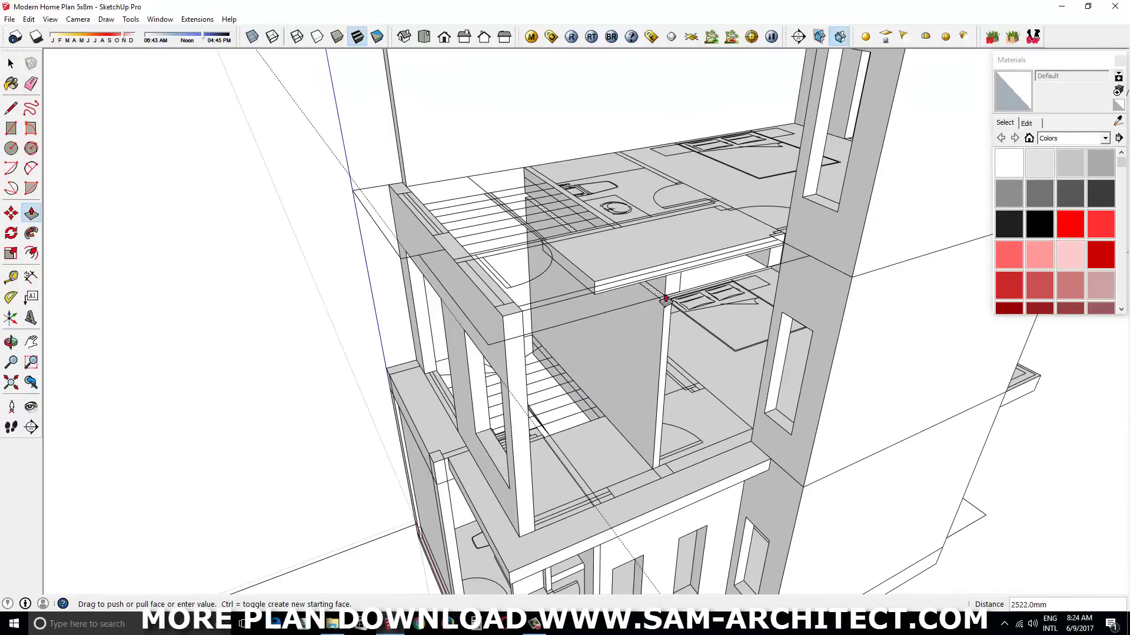
scroll(up, 3)
scroll(down, 3)
scroll(up, 3)
- Outline a doorway on the partition wall and push it through
key(r)
click(611, 285)
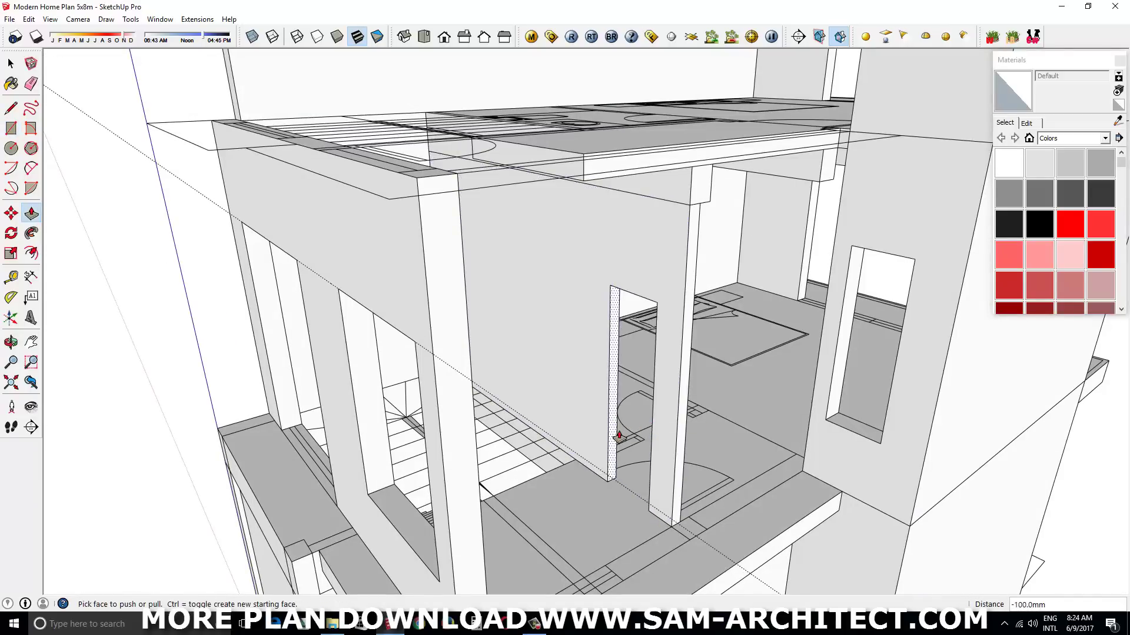
scroll(up, 3)
scroll(up, 3)
scroll(up, 3)
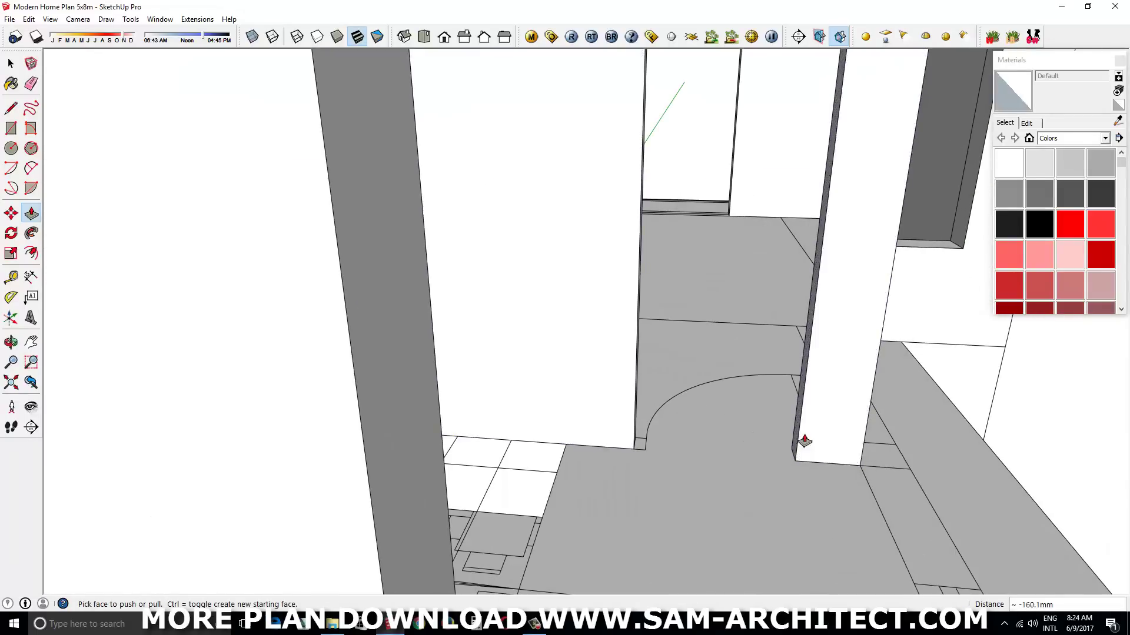
scroll(down, 3)
drag(723, 504, 648, 214)
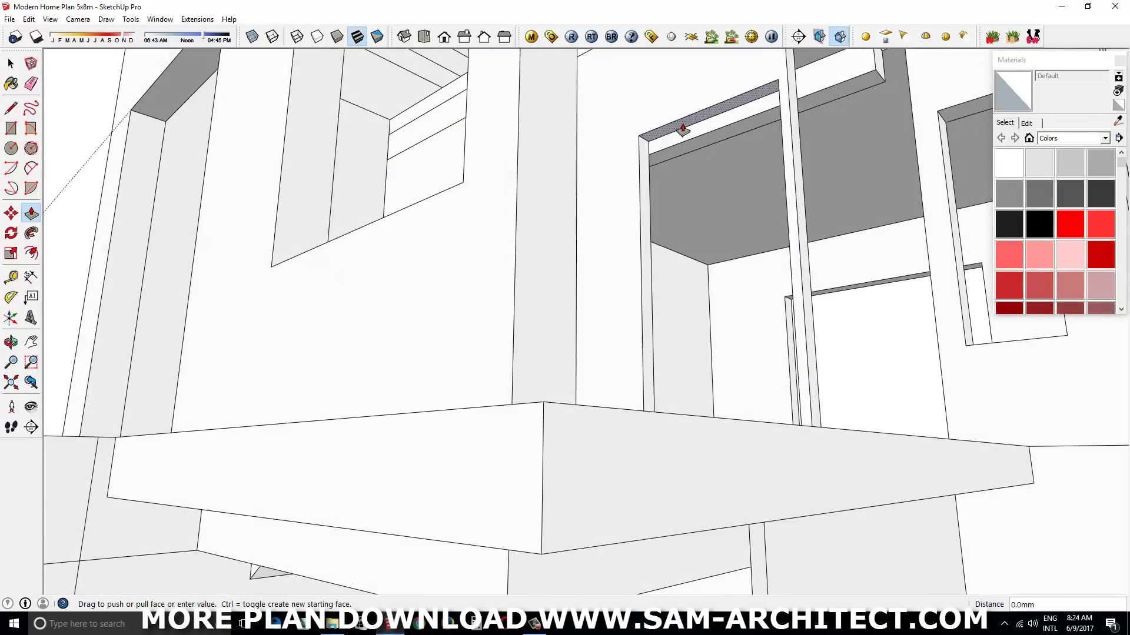
drag(884, 125, 706, 324)
- Select the bathroom partition wall face
key(space)
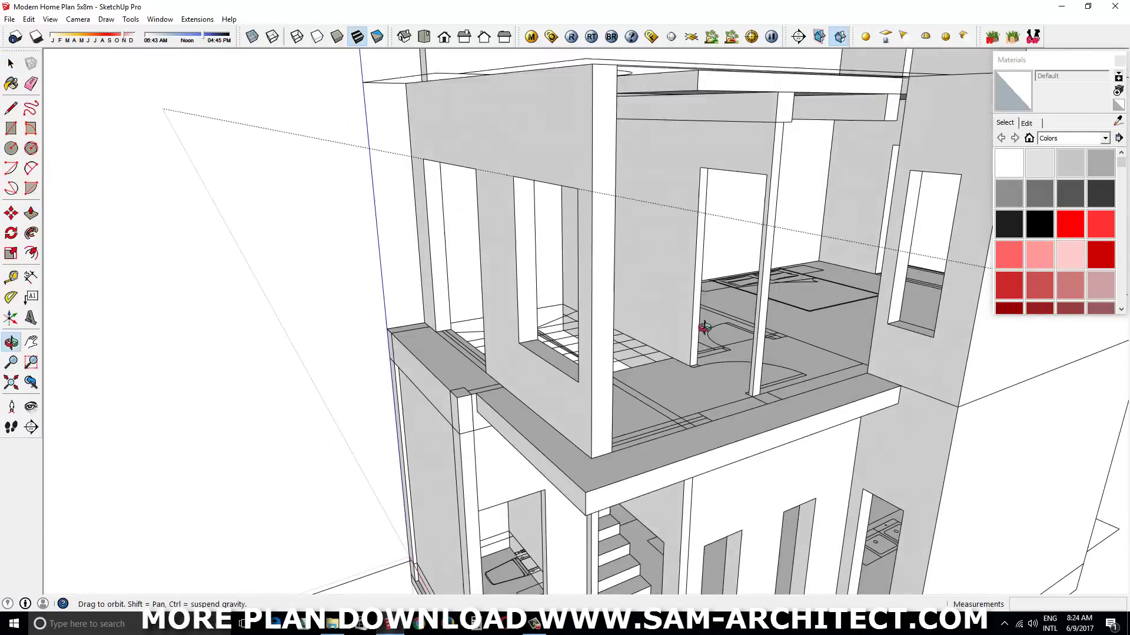
click(689, 283)
right_click(685, 293)
key(Escape)
drag(769, 403, 777, 436)
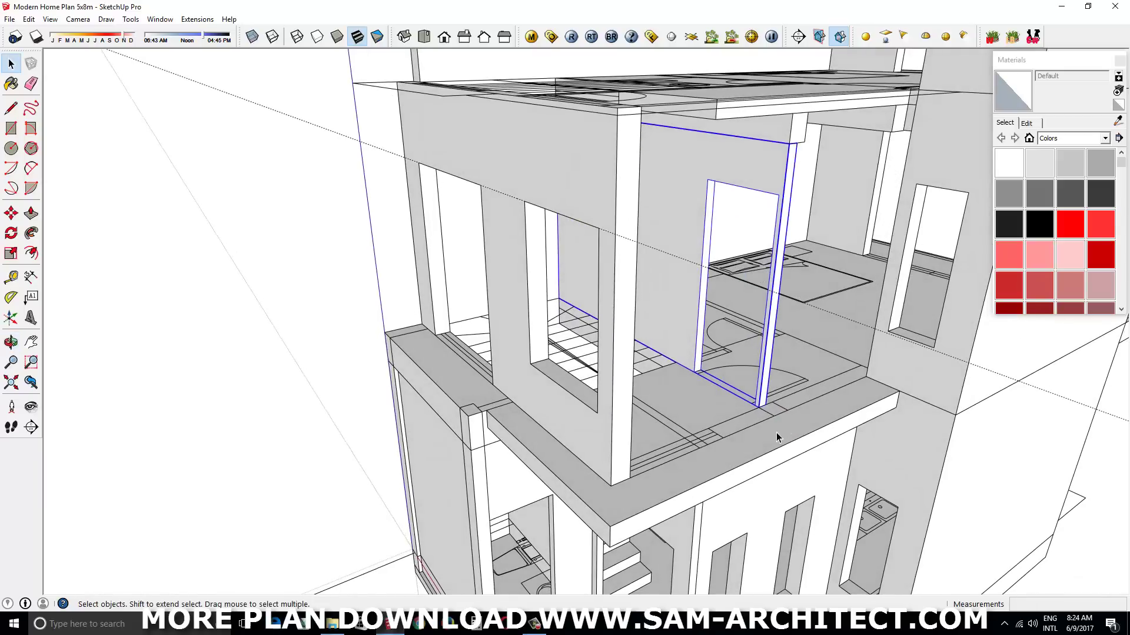
- Copy the partition wall with Move+Ctrl to the bathroom corner endpoint
key(ctrl)
click(700, 378)
scroll(down, 3)
drag(700, 378, 686, 356)
scroll(up, 3)
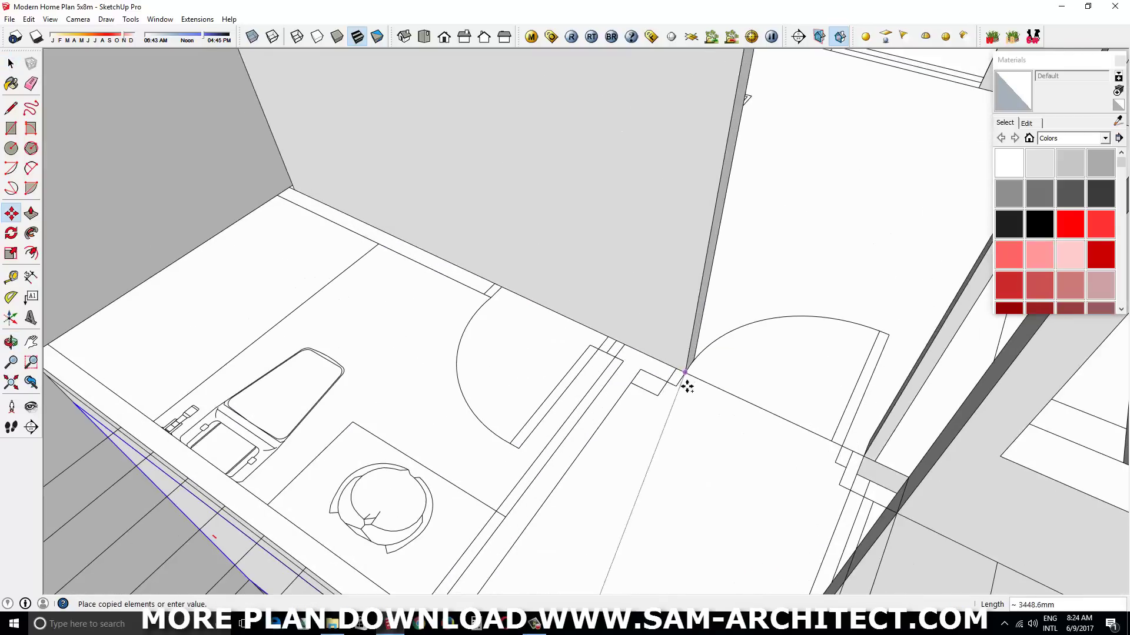
scroll(up, 3)
click(666, 383)
scroll(down, 3)
scroll(up, 3)
key(space)
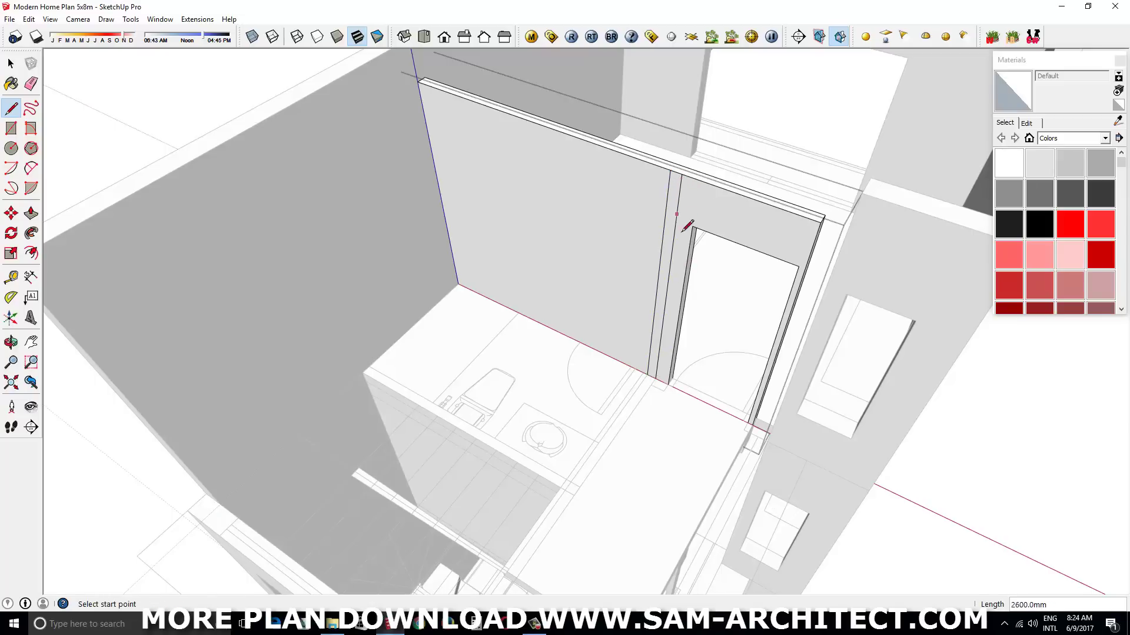
- Pull the door jamb out 100 mm and extend it into a new bathroom wall
drag(677, 373, 676, 400)
click(669, 281)
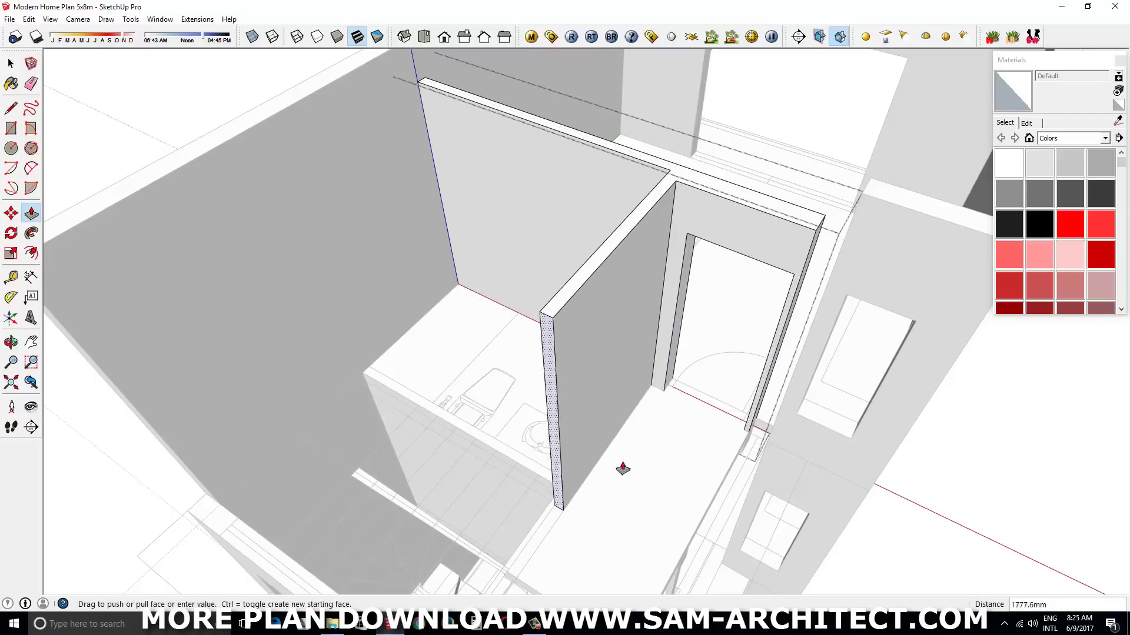
drag(618, 467, 723, 456)
drag(578, 455, 803, 416)
key(space)
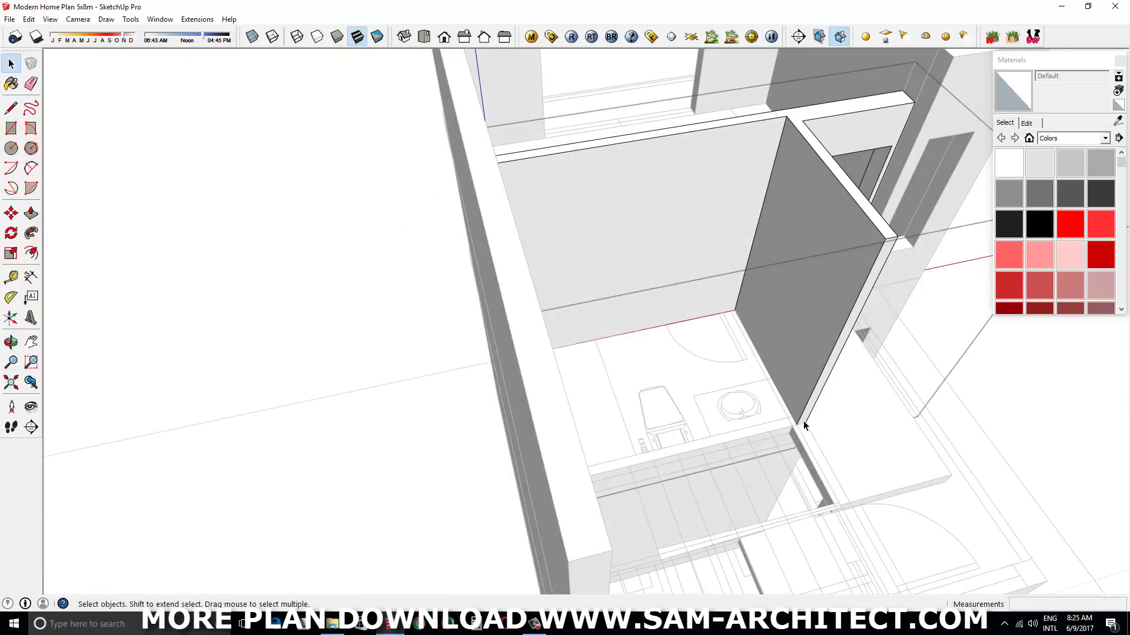
- Inspect the enclosed bathroom walls from overhead and from inside the room
scroll(up, 3)
scroll(up, 3)
scroll(up, 3)
key(m)
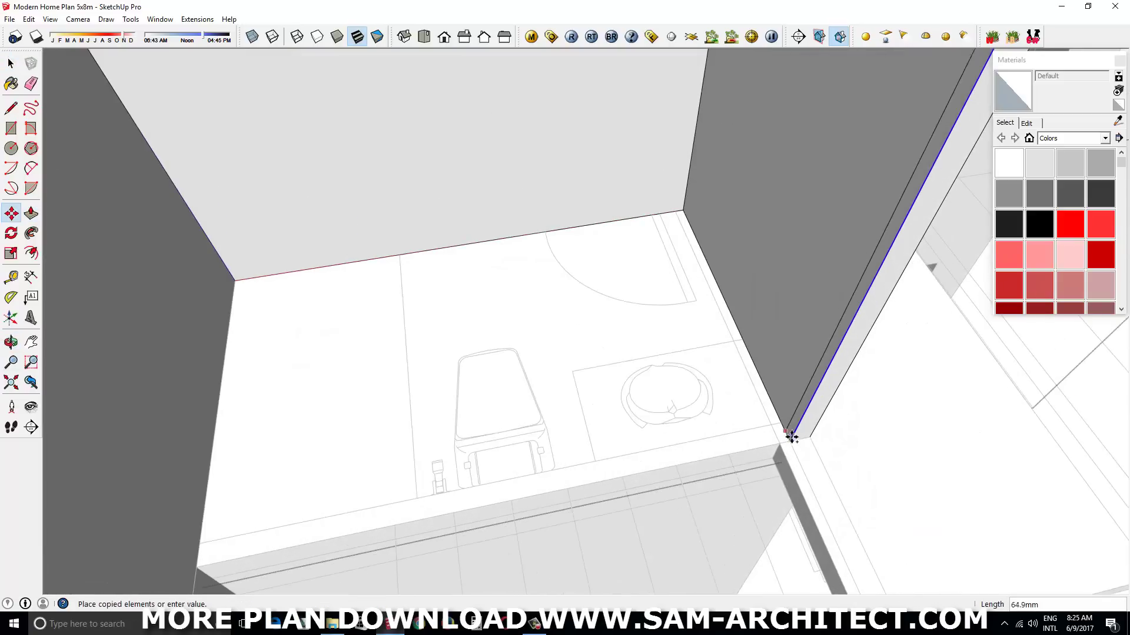
scroll(down, 3)
scroll(down, 3)
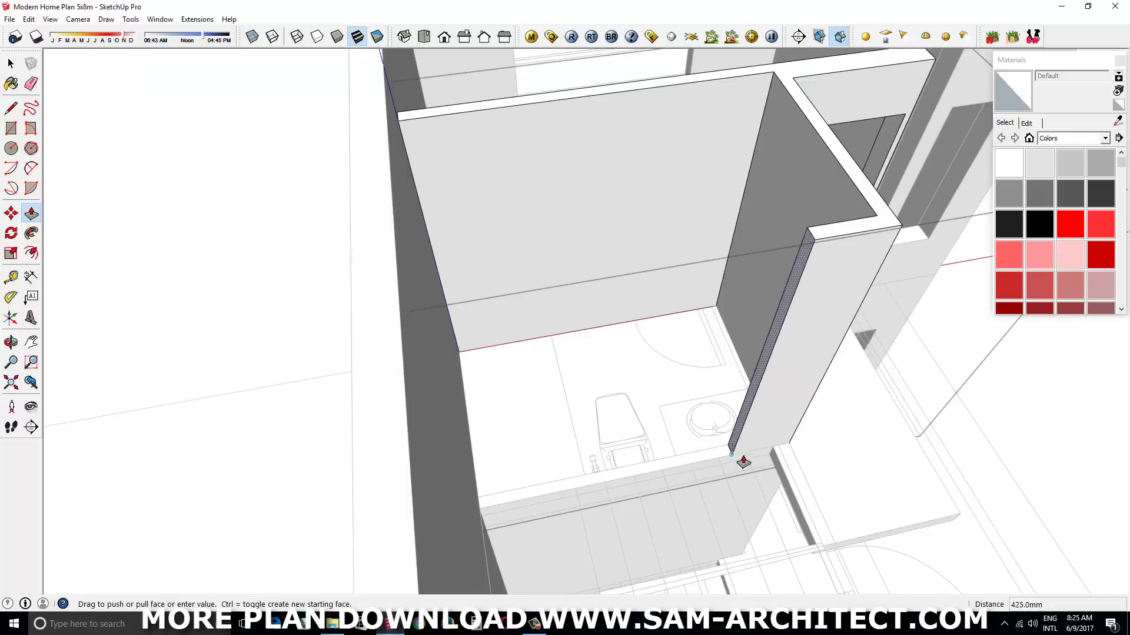
drag(739, 462, 566, 434)
key(space)
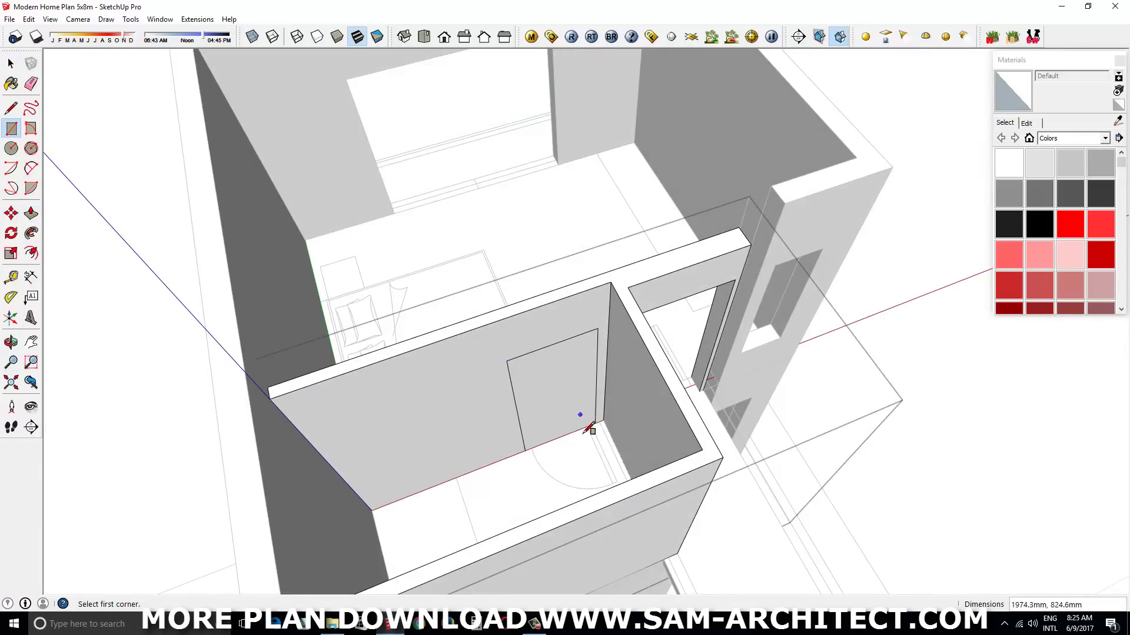
scroll(up, 3)
scroll(up, 3)
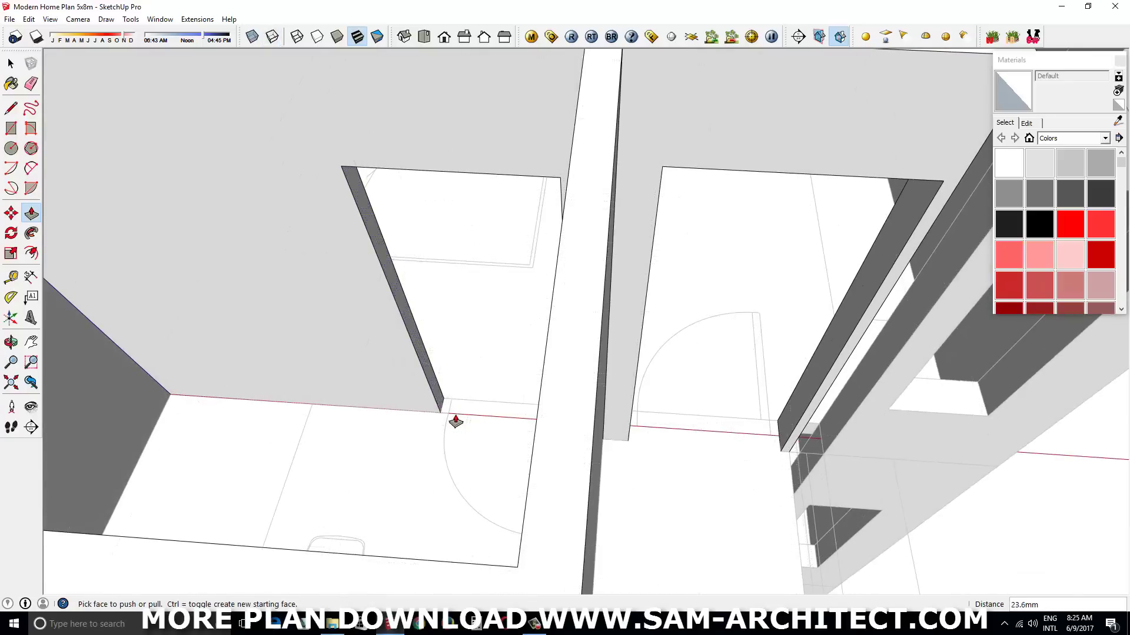
scroll(down, 3)
drag(529, 382, 579, 360)
- Push/Pull the slab beside the stairs to extend it
scroll(down, 3)
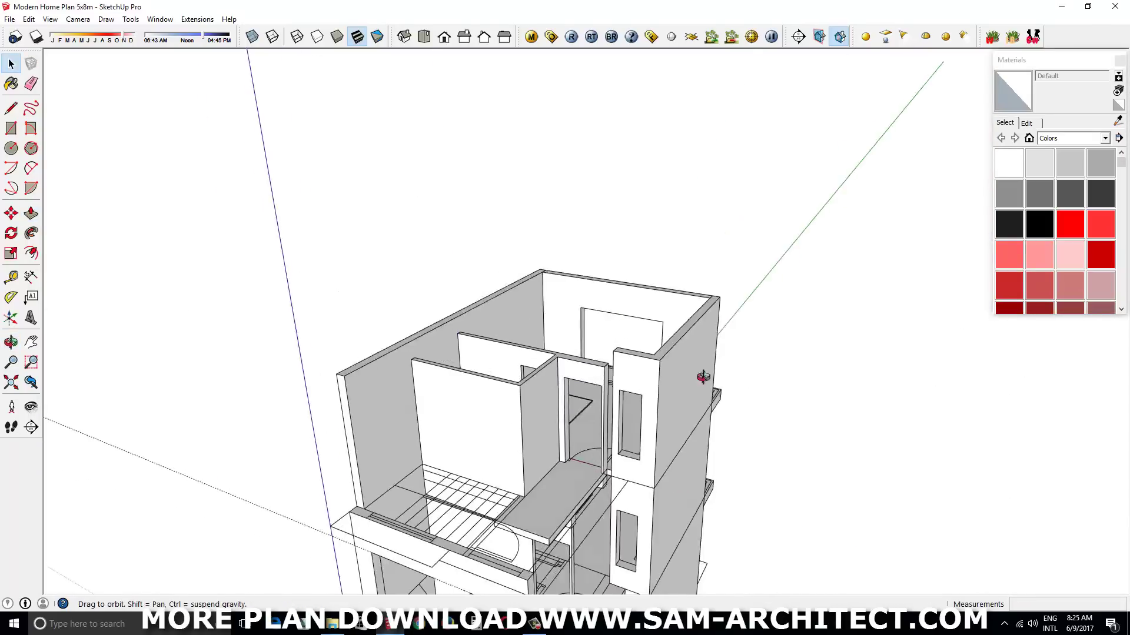
scroll(up, 3)
drag(703, 377, 764, 363)
scroll(up, 3)
key(p)
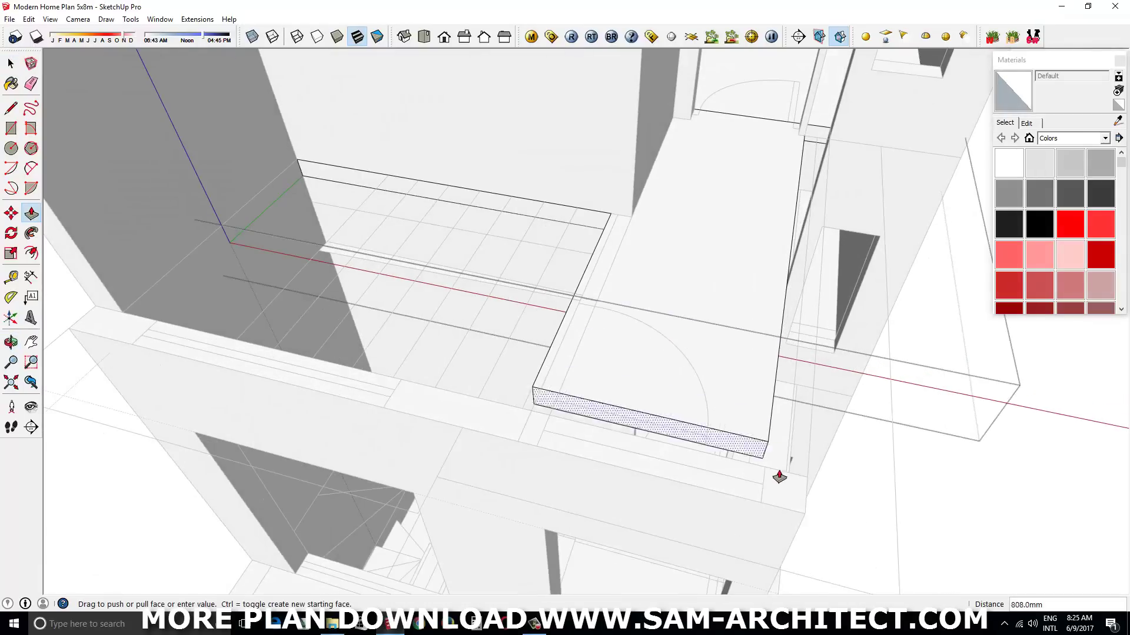
scroll(down, 3)
drag(783, 462, 772, 457)
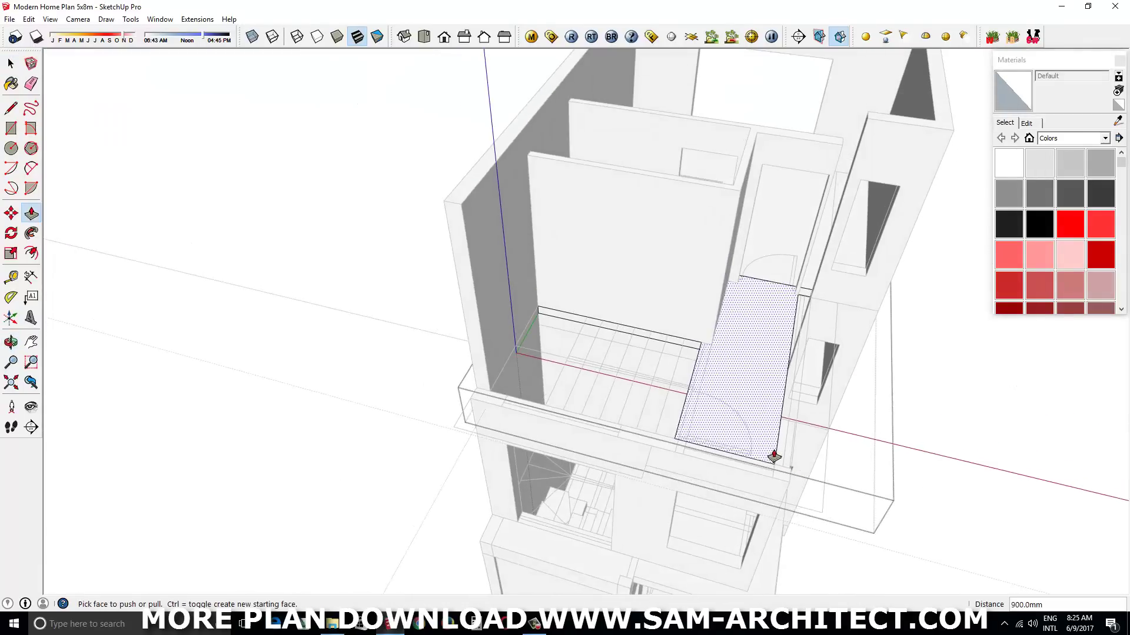
key(space)
key(k)
scroll(up, 3)
key(k)
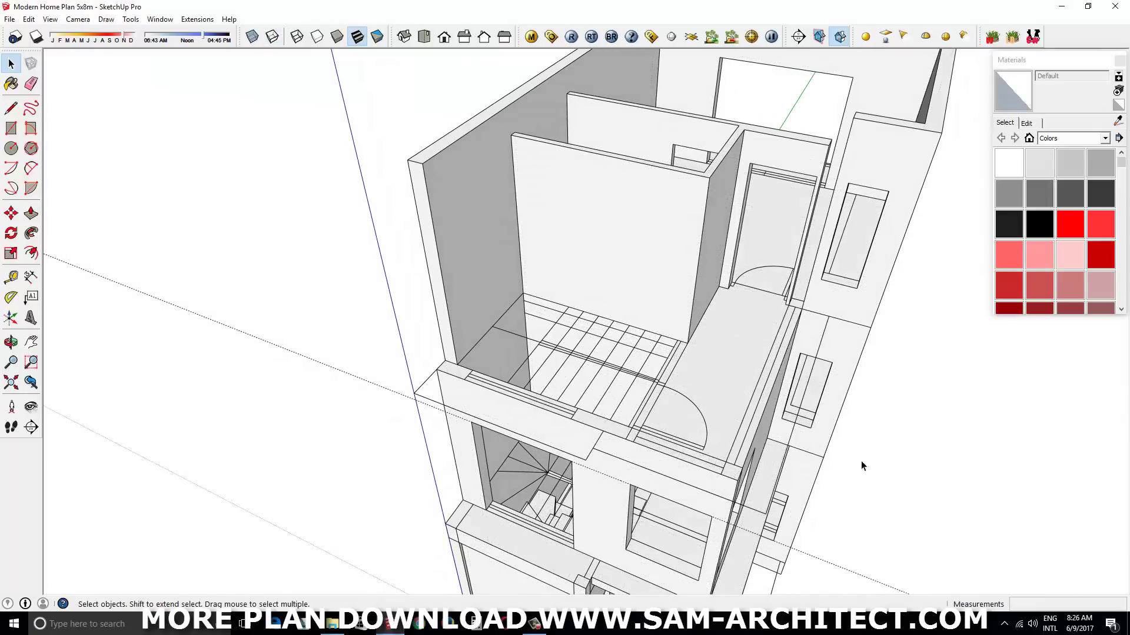
- Copy the front wall frame with its openings up to the top floor
drag(860, 461, 595, 496)
click(618, 467)
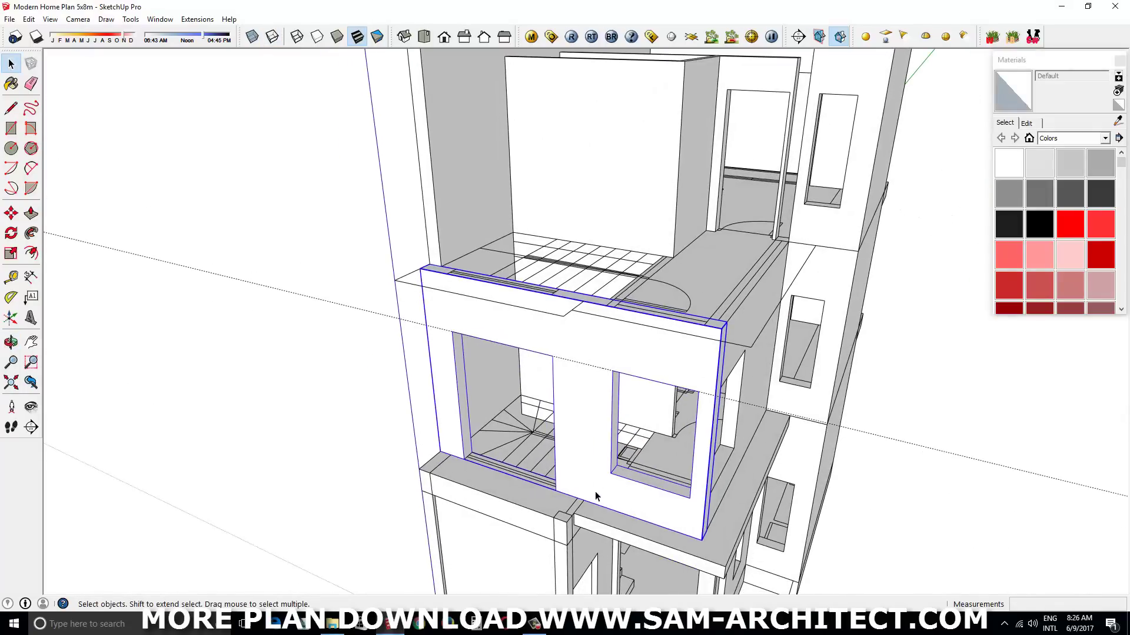
click(599, 315)
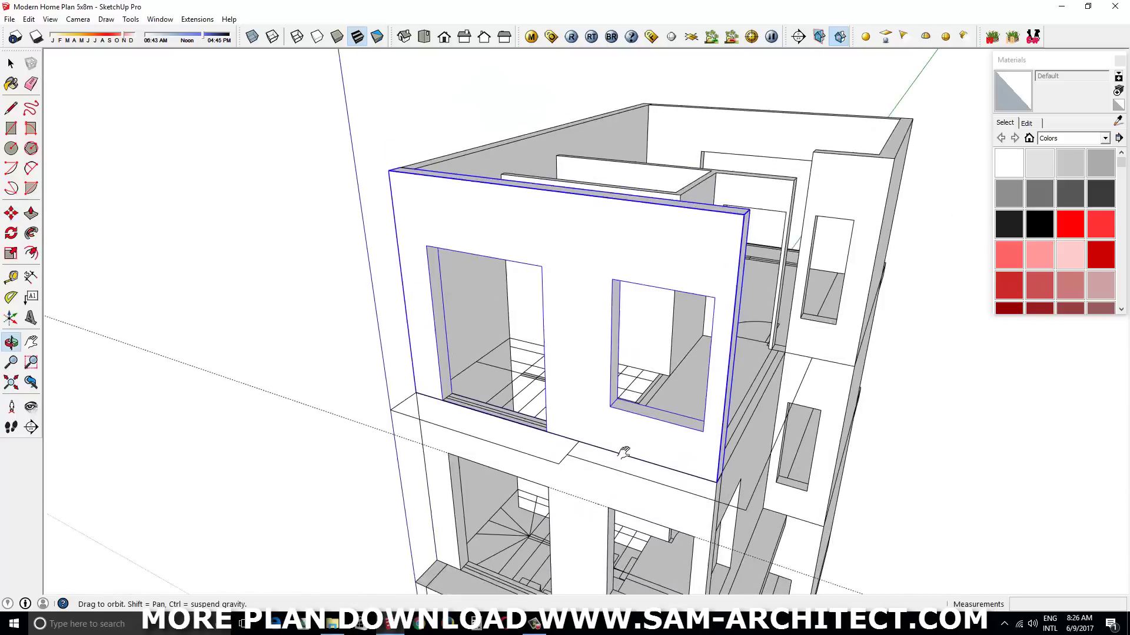
drag(600, 315, 549, 404)
drag(349, 343, 83, 499)
scroll(up, 3)
scroll(up, 3)
scroll(up, 3)
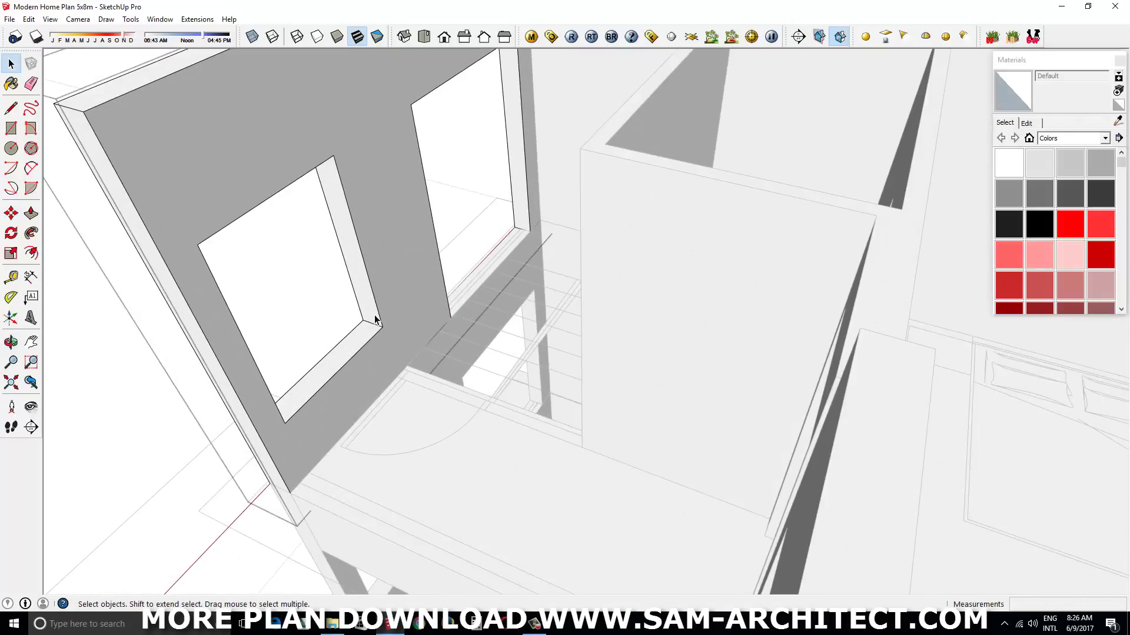
- Push/Pull one window reveal across to close that window opening
key(p)
click(375, 319)
drag(188, 310, 419, 383)
scroll(down, 3)
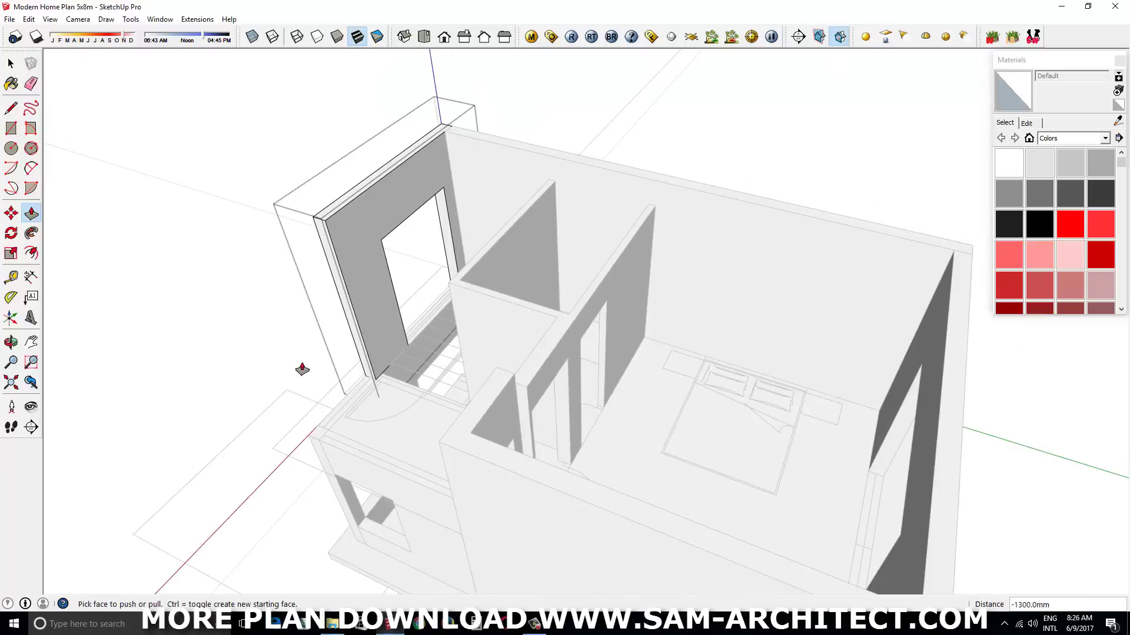
drag(303, 371, 602, 353)
key(space)
scroll(up, 3)
scroll(down, 3)
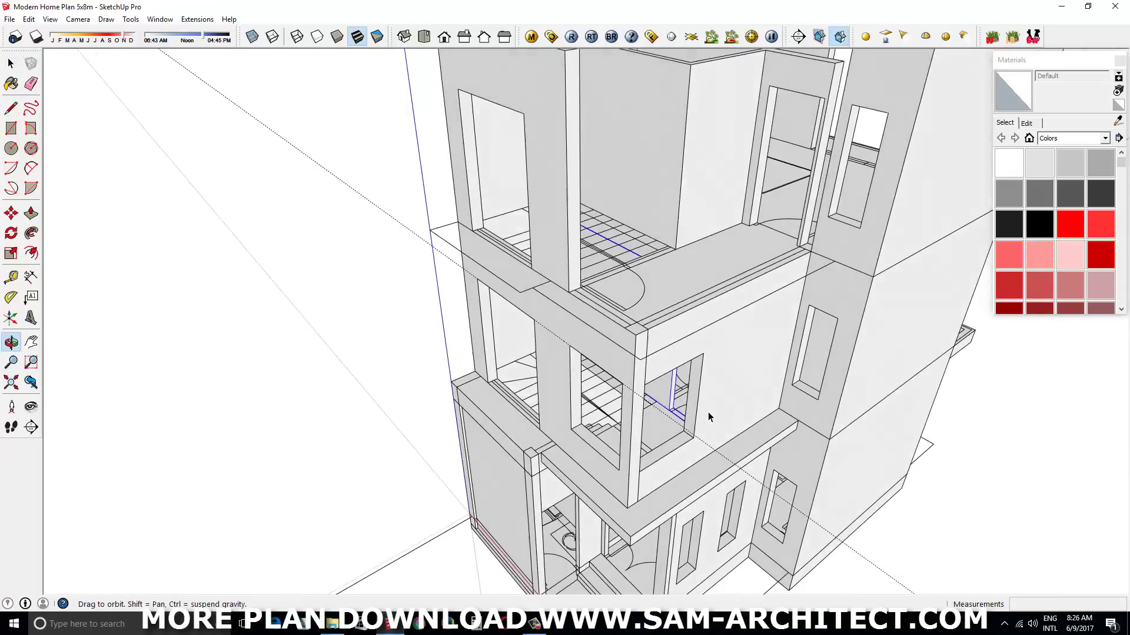
- Orbit around the upper floor to inspect the stair-opening and door walls
scroll(up, 3)
scroll(up, 3)
scroll(up, 3)
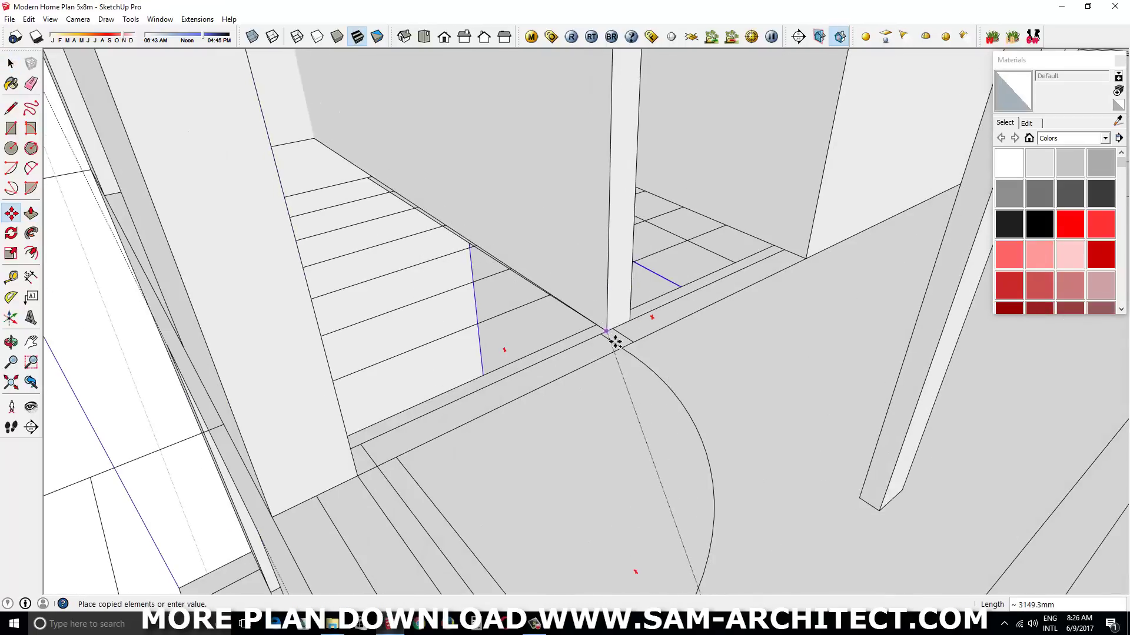
key(q)
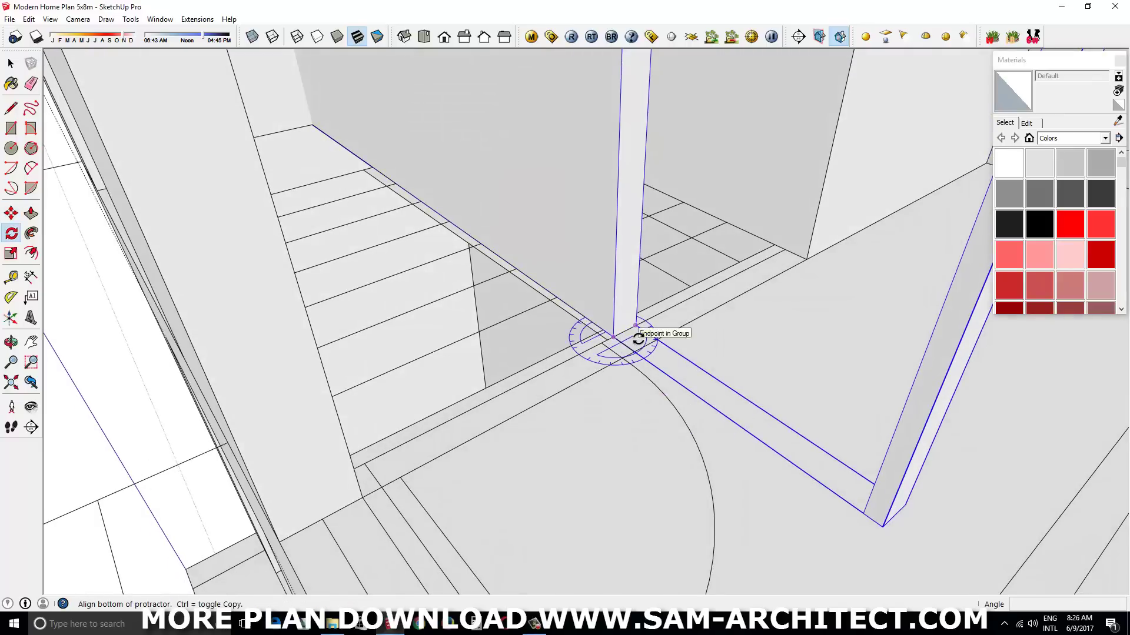
scroll(down, 3)
drag(643, 361, 502, 462)
scroll(up, 3)
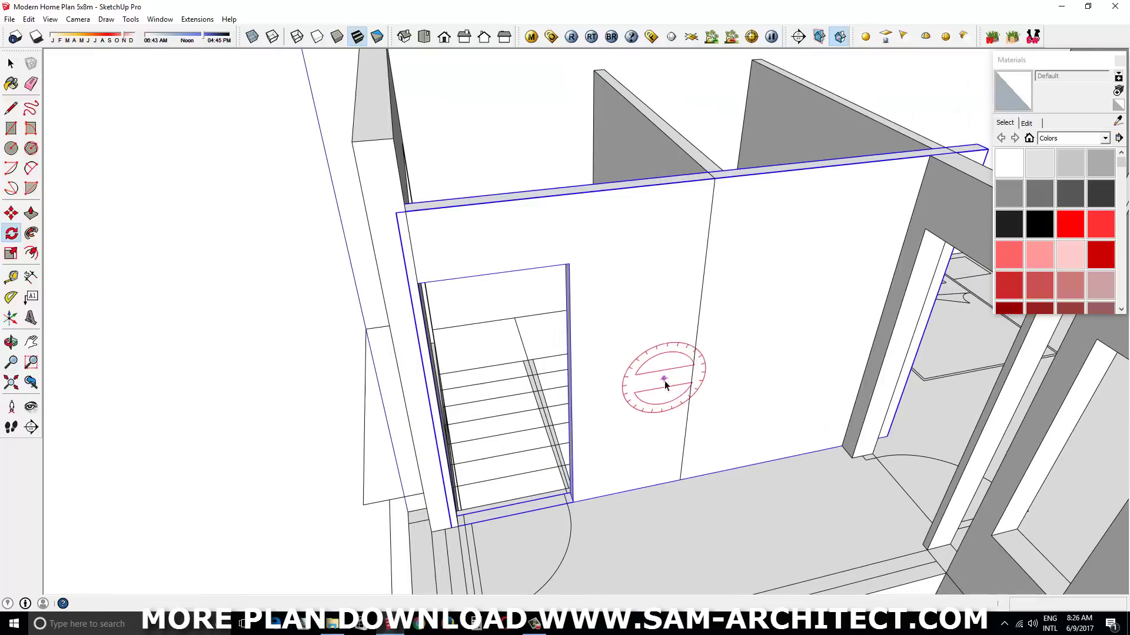
scroll(down, 3)
drag(644, 361, 665, 375)
- Raise the top face of an upper-floor partition wall into a 200 mm beam
key(p)
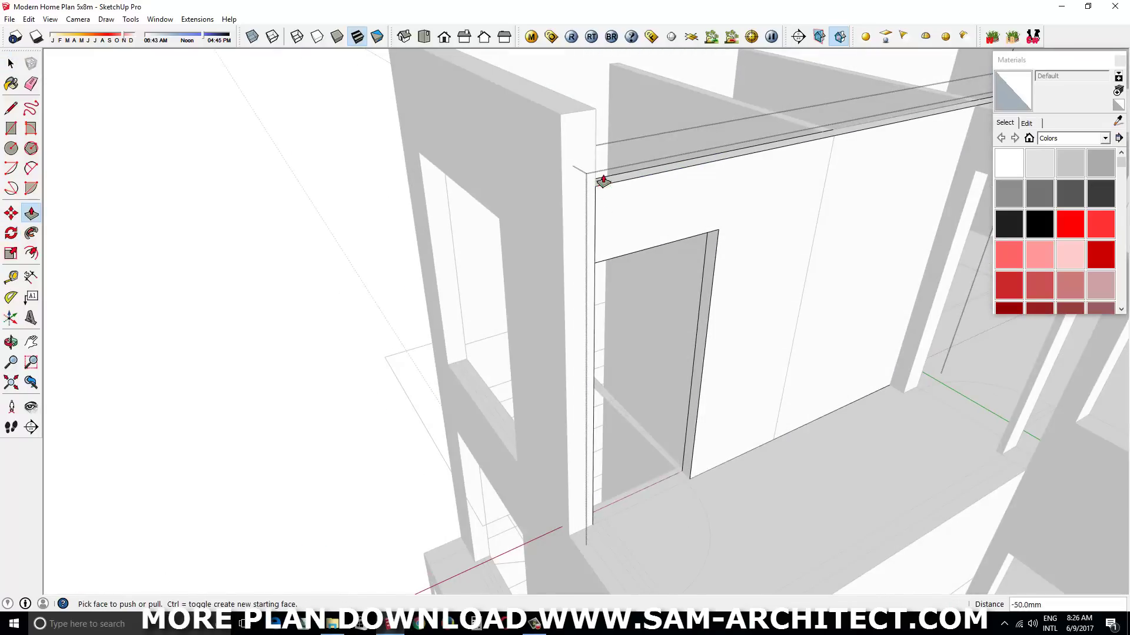
scroll(down, 3)
drag(555, 502, 417, 401)
scroll(up, 3)
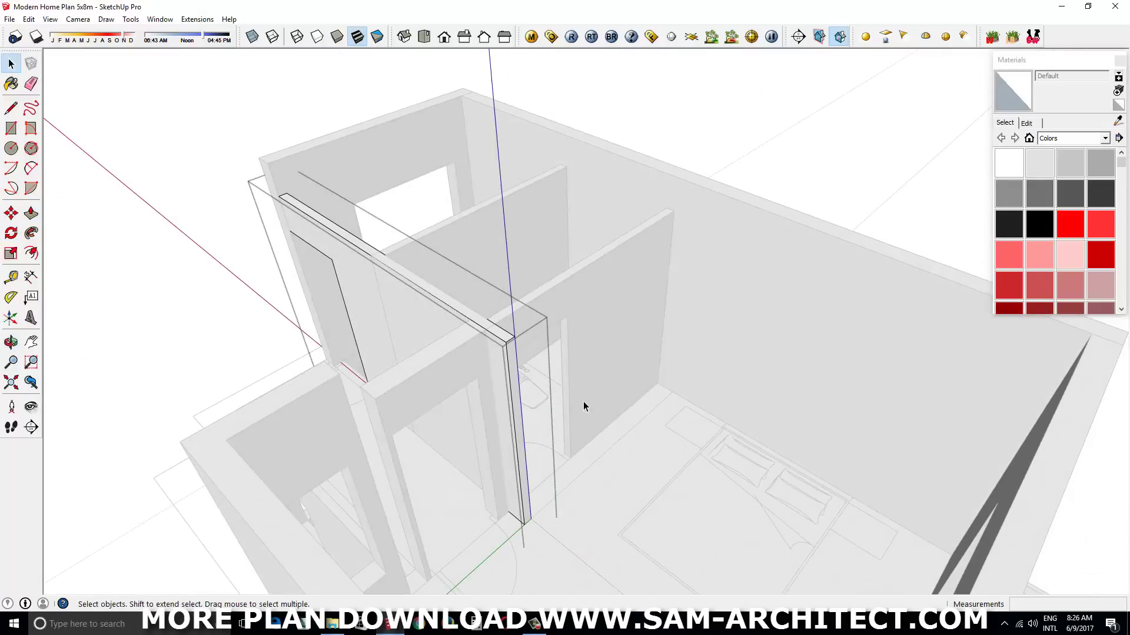
drag(403, 286, 546, 305)
key(space)
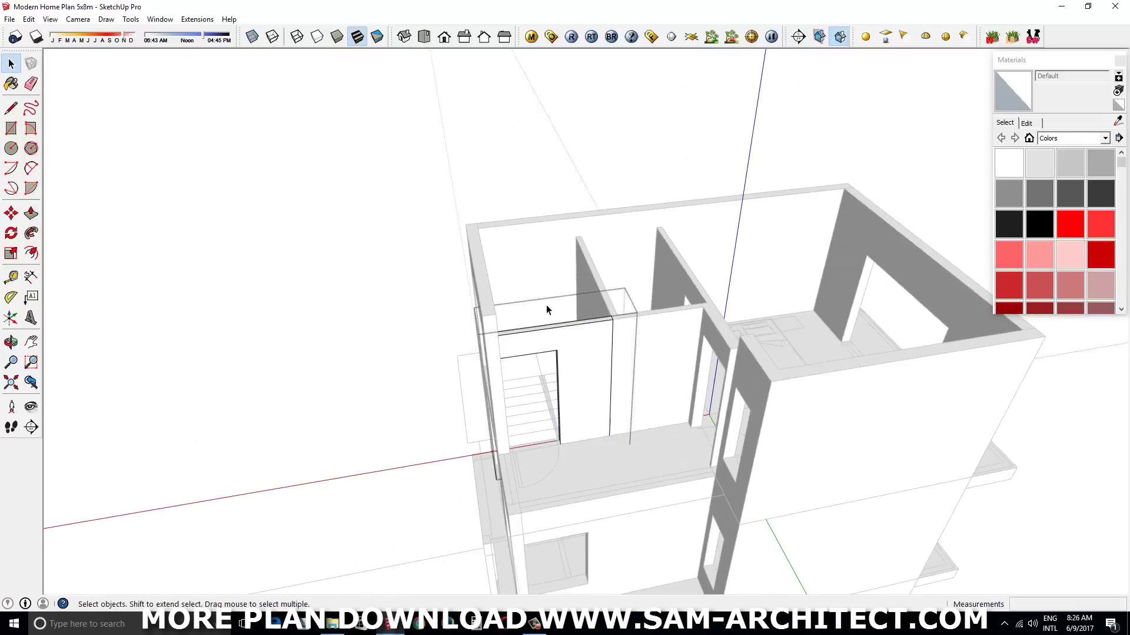
scroll(up, 3)
drag(642, 241, 564, 240)
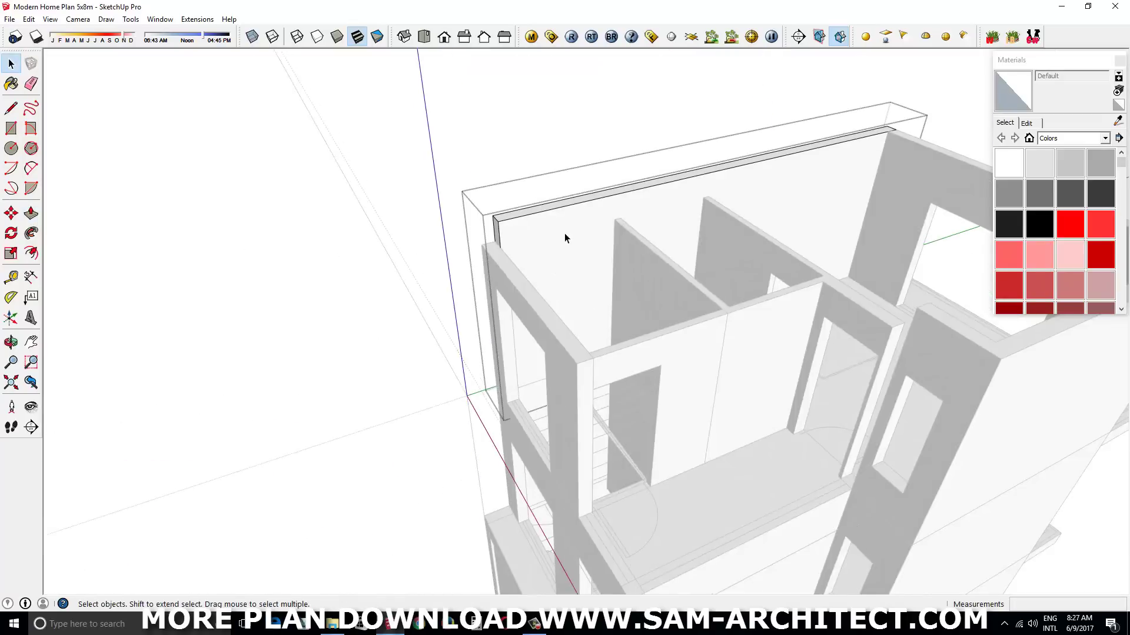
click(510, 267)
key(space)
scroll(down, 3)
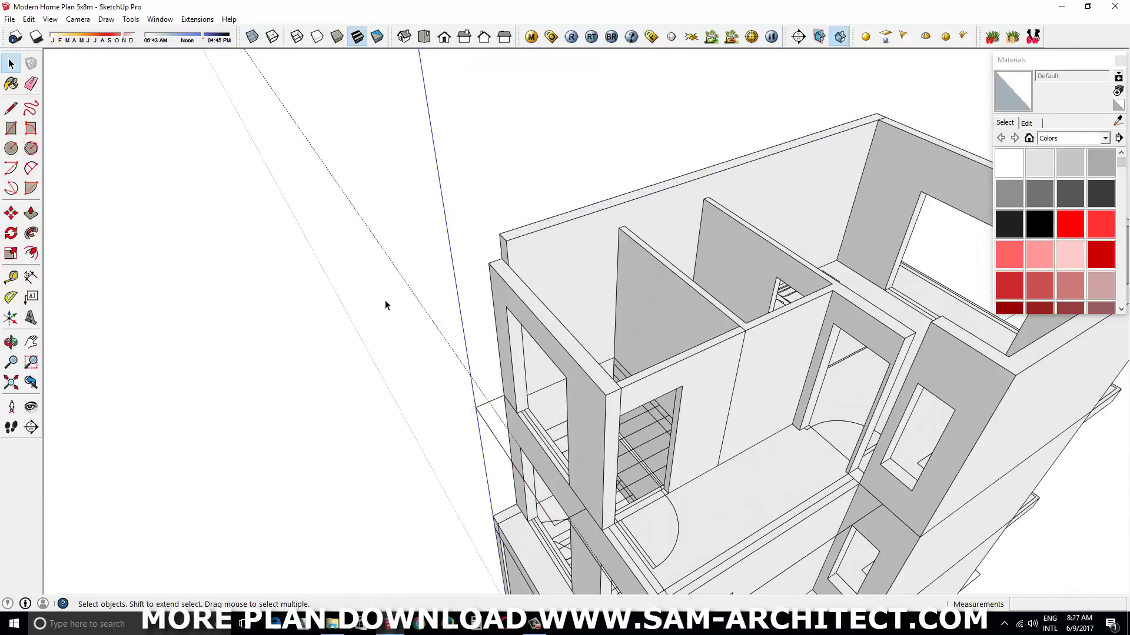
- Select the floor slab in a three-quarter view to copy it upward
drag(386, 301, 676, 247)
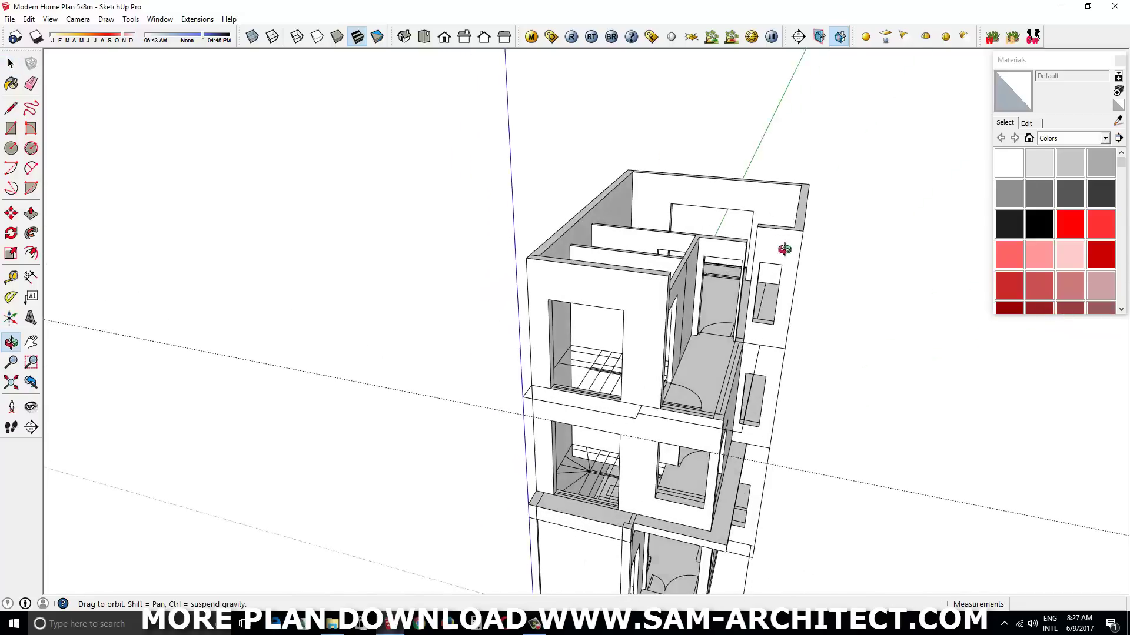
scroll(up, 3)
scroll(up, 3)
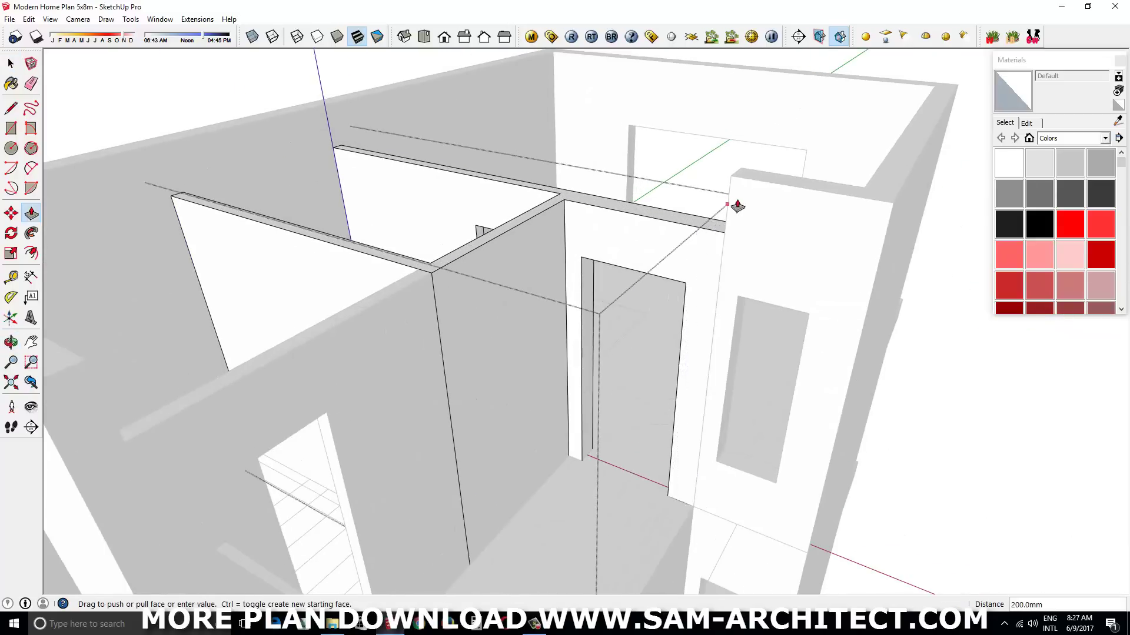
scroll(down, 3)
drag(726, 240, 675, 252)
scroll(up, 3)
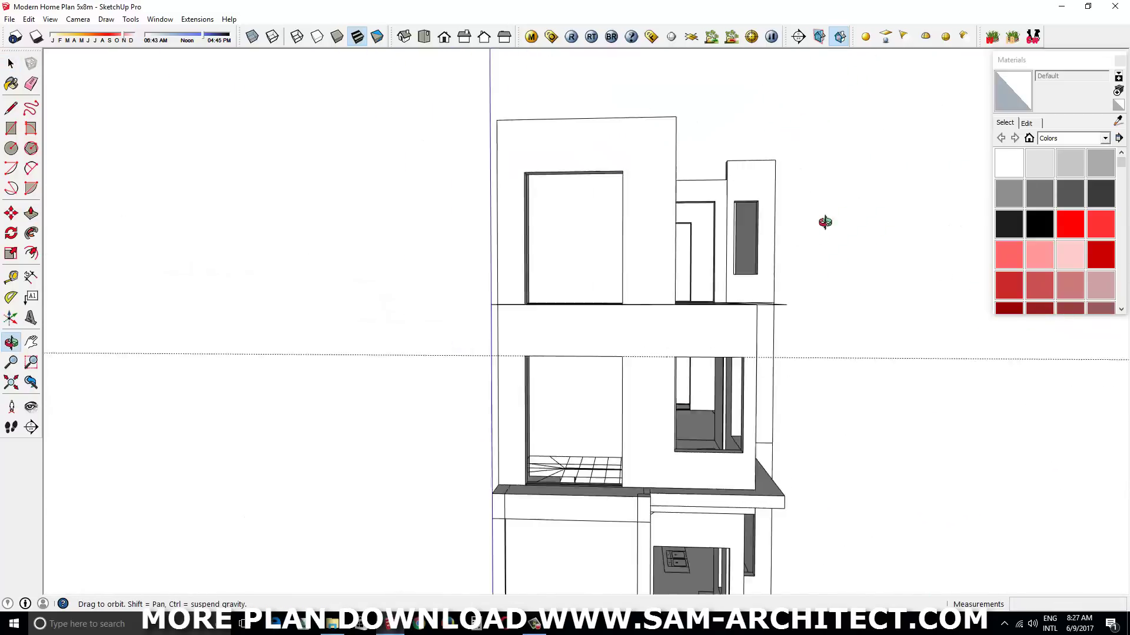
drag(825, 222, 729, 117)
drag(687, 319, 787, 346)
click(803, 126)
drag(803, 126, 750, 318)
key(space)
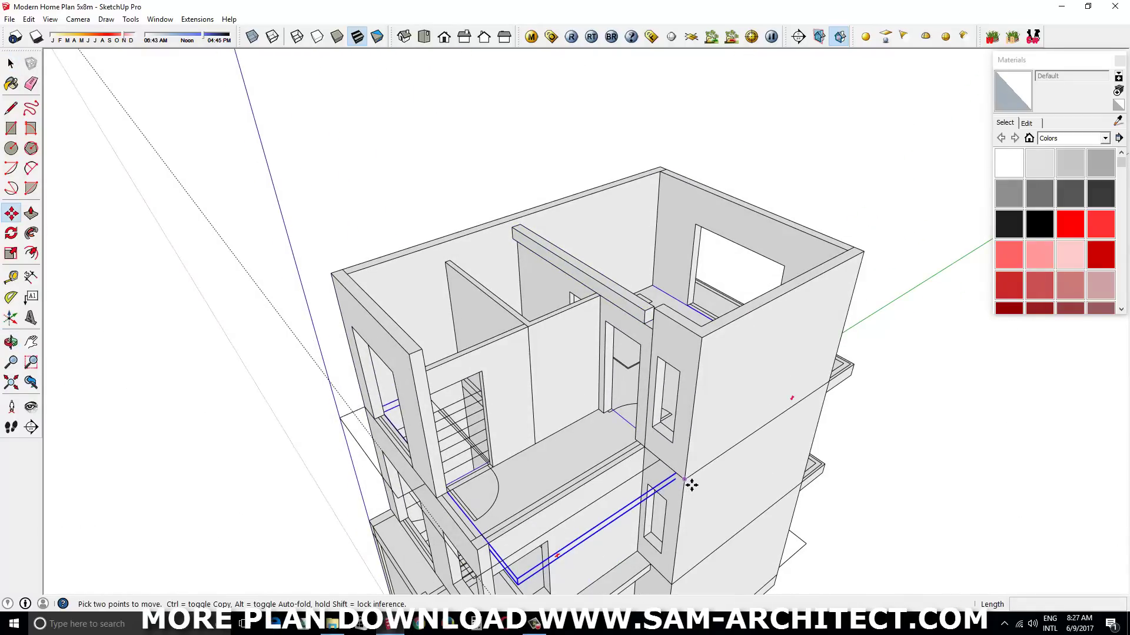
- Place the slab copy on top of the house as the roof and open its group
drag(691, 484, 633, 355)
click(708, 346)
key(space)
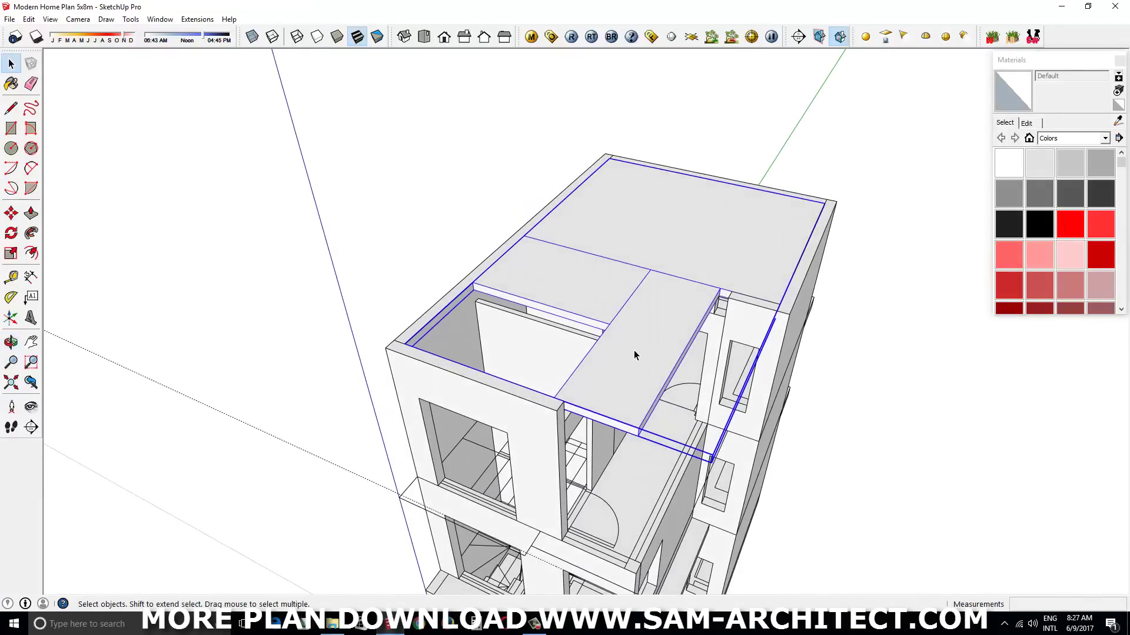
double_click(634, 355)
key(p)
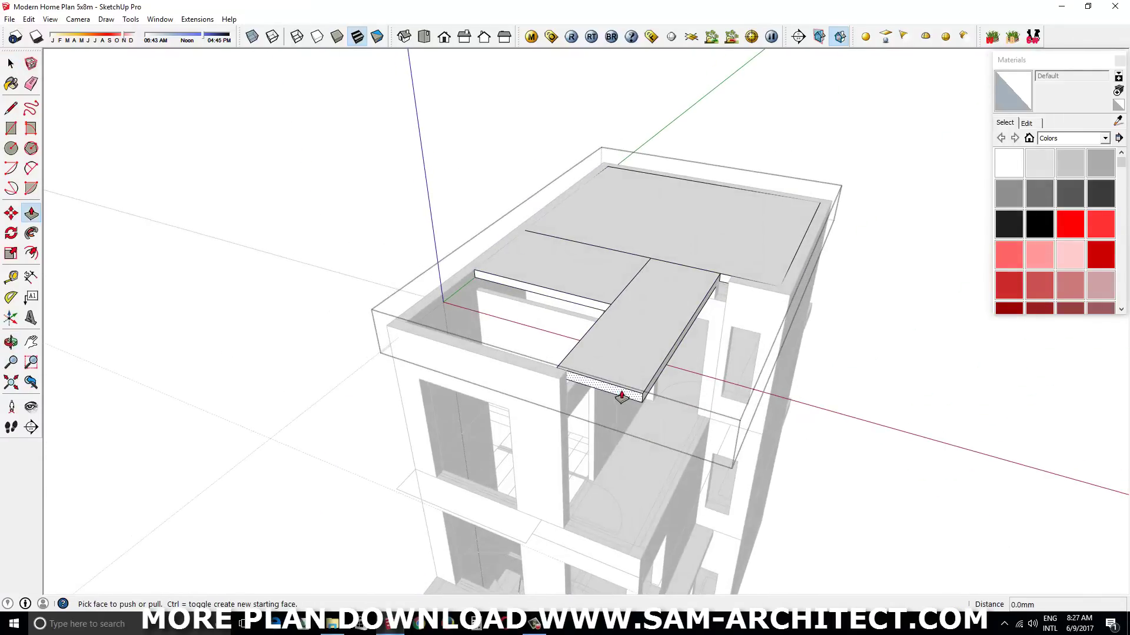
- Extend the roof slab end by 1800 mm and push its front face back
click(622, 397)
scroll(up, 3)
click(328, 328)
drag(327, 328, 613, 318)
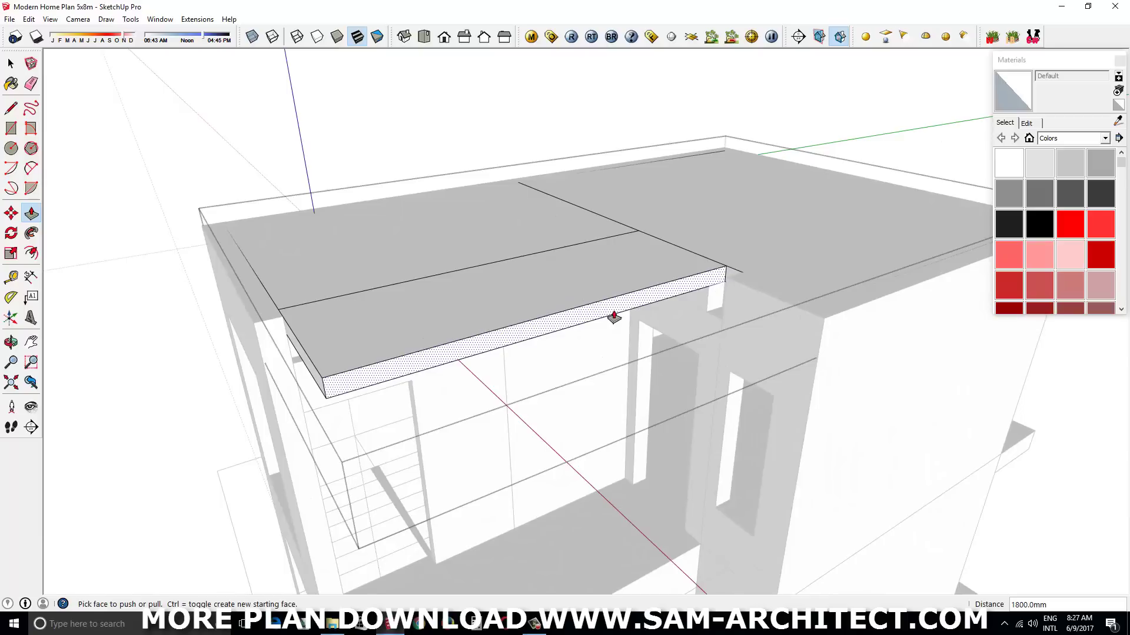
click(614, 317)
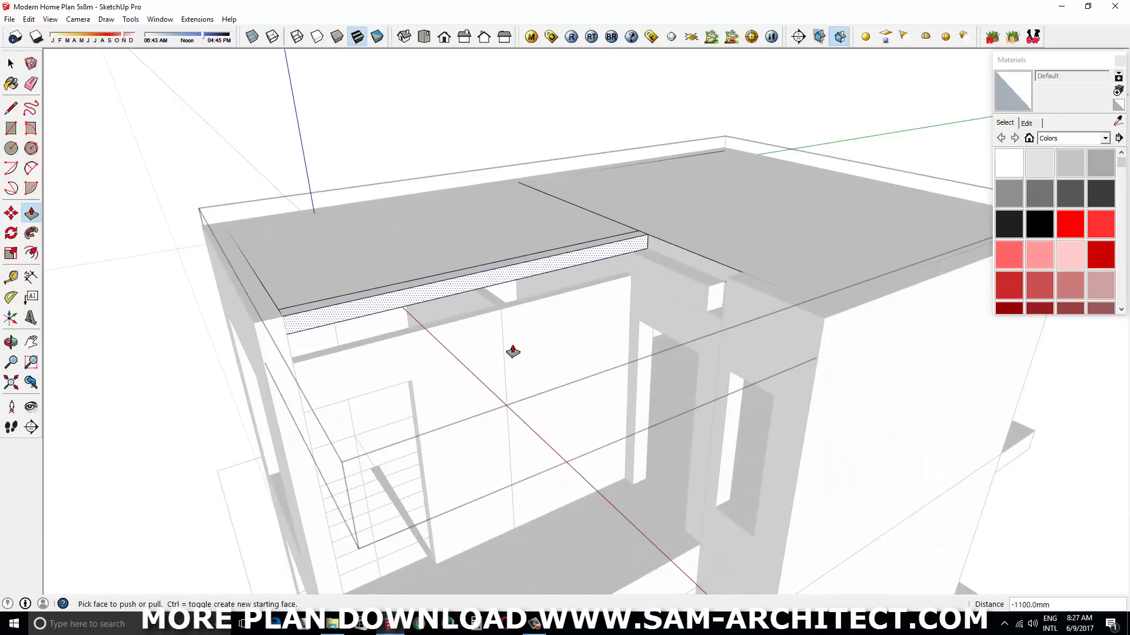
drag(513, 352, 718, 260)
click(720, 265)
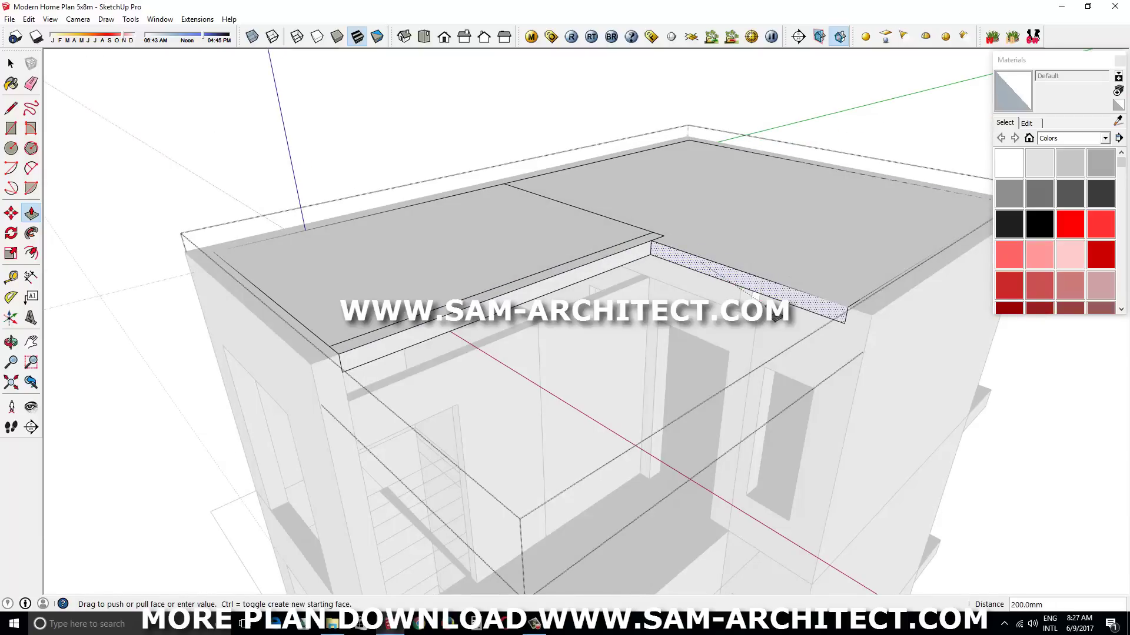
- Extrude the small roof slab end face to fit over the walls
key(space)
scroll(up, 3)
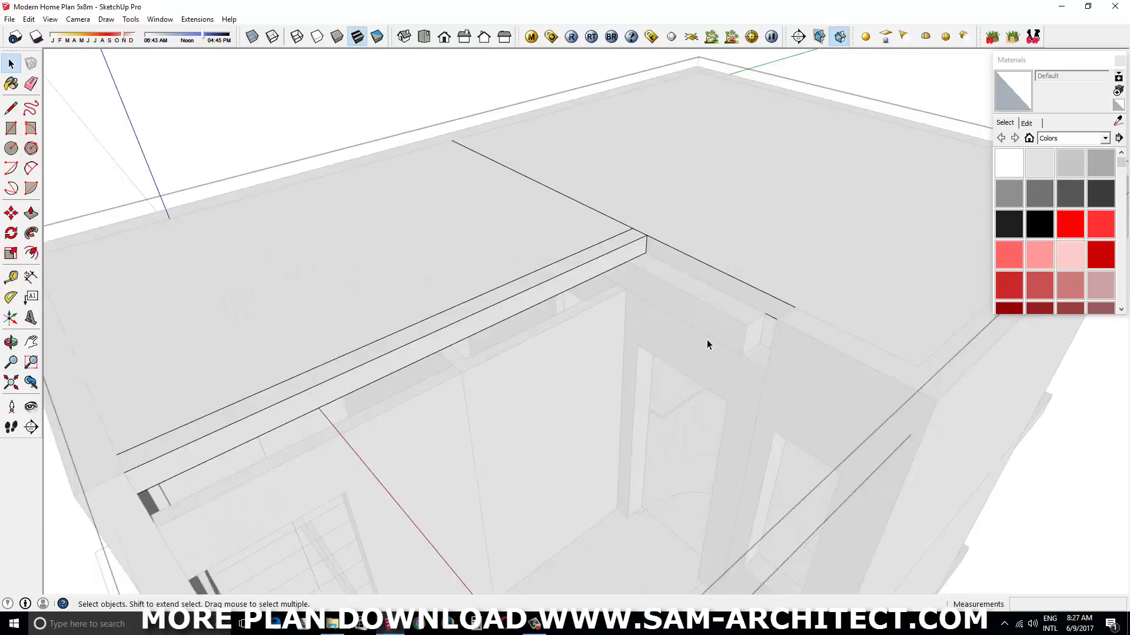
scroll(up, 3)
click(826, 312)
scroll(down, 3)
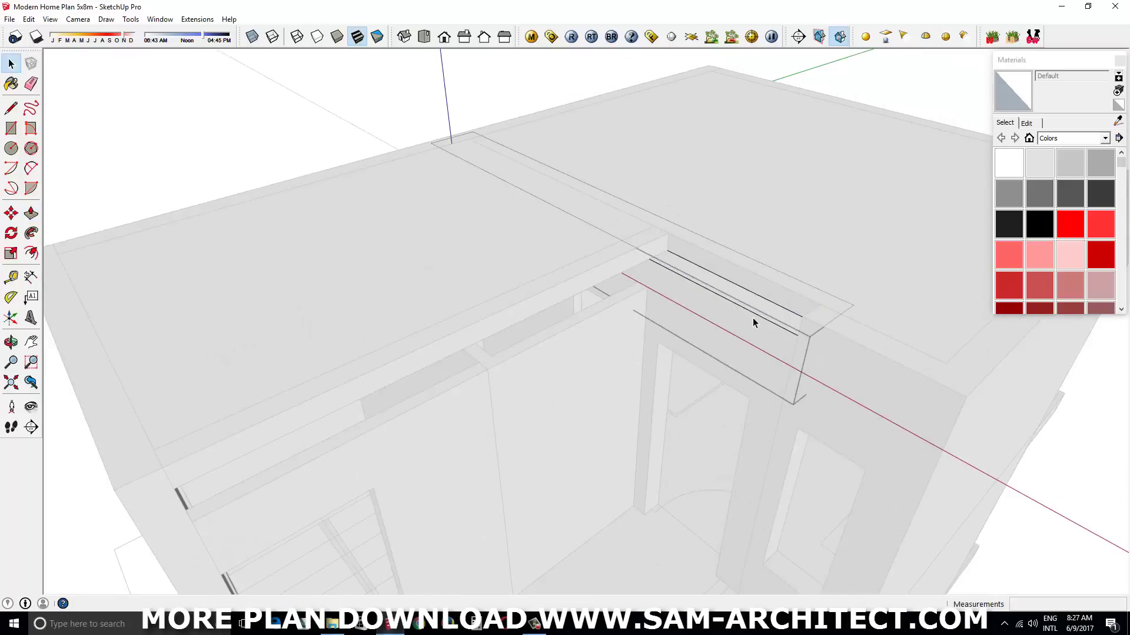
key(space)
- Extend the beam end face by 200 mm beneath the roof edge
drag(752, 321, 671, 245)
scroll(up, 3)
scroll(up, 3)
drag(898, 292, 865, 306)
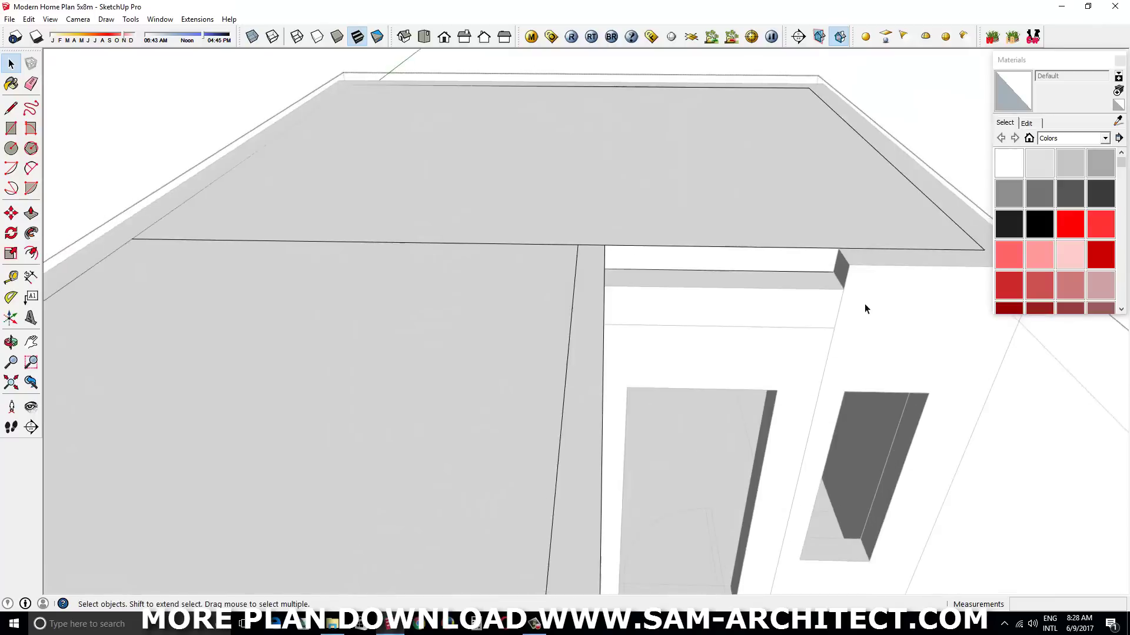
scroll(up, 3)
key(l)
click(785, 298)
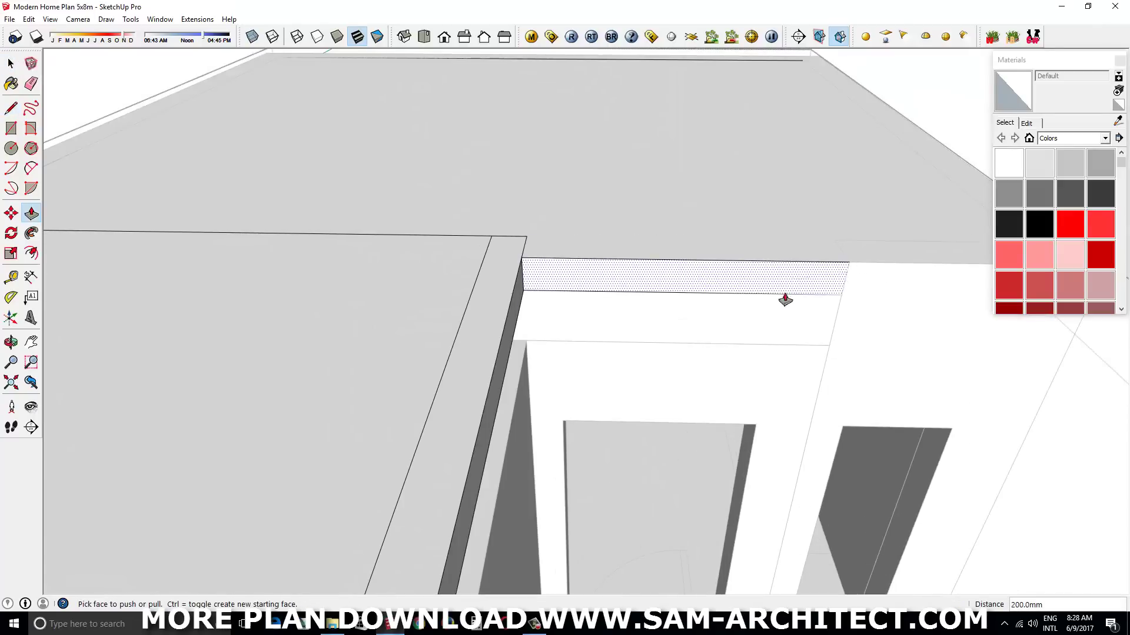
key(space)
scroll(down, 3)
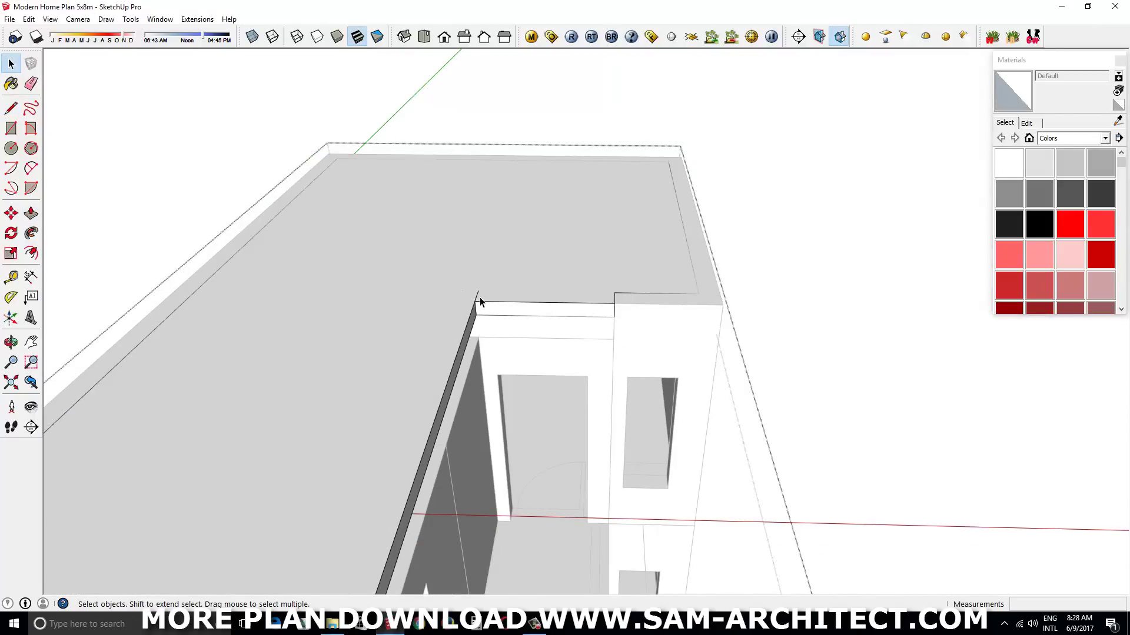
scroll(down, 3)
scroll(down, 3)
drag(732, 378, 472, 297)
- Fill the gap along the top of the upper wall with a strip
scroll(up, 3)
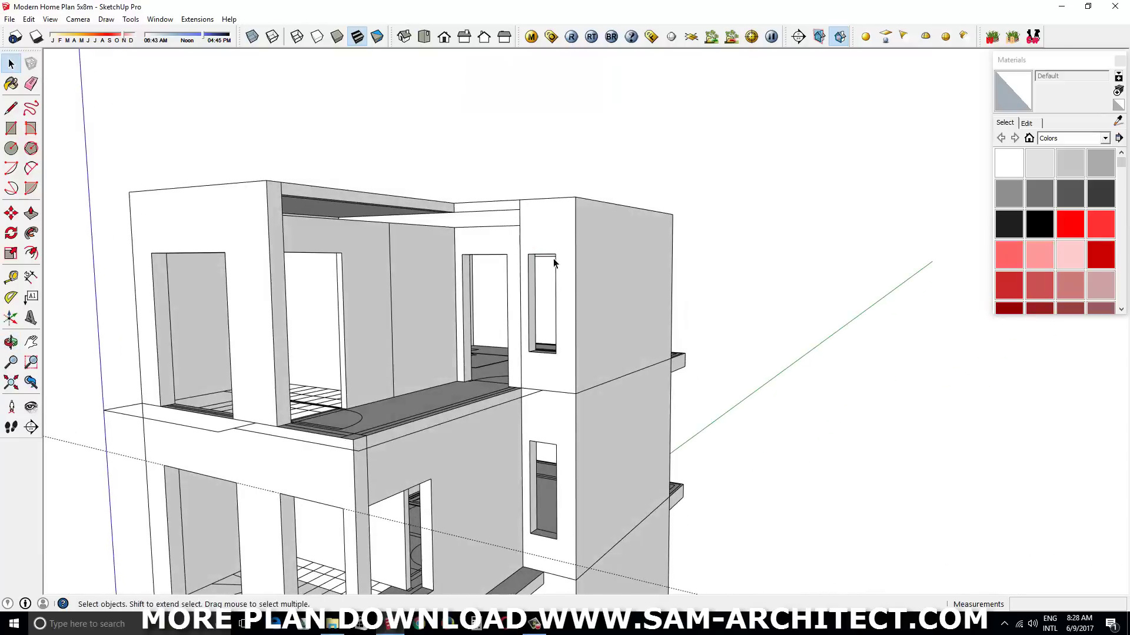
drag(554, 263, 595, 282)
scroll(up, 3)
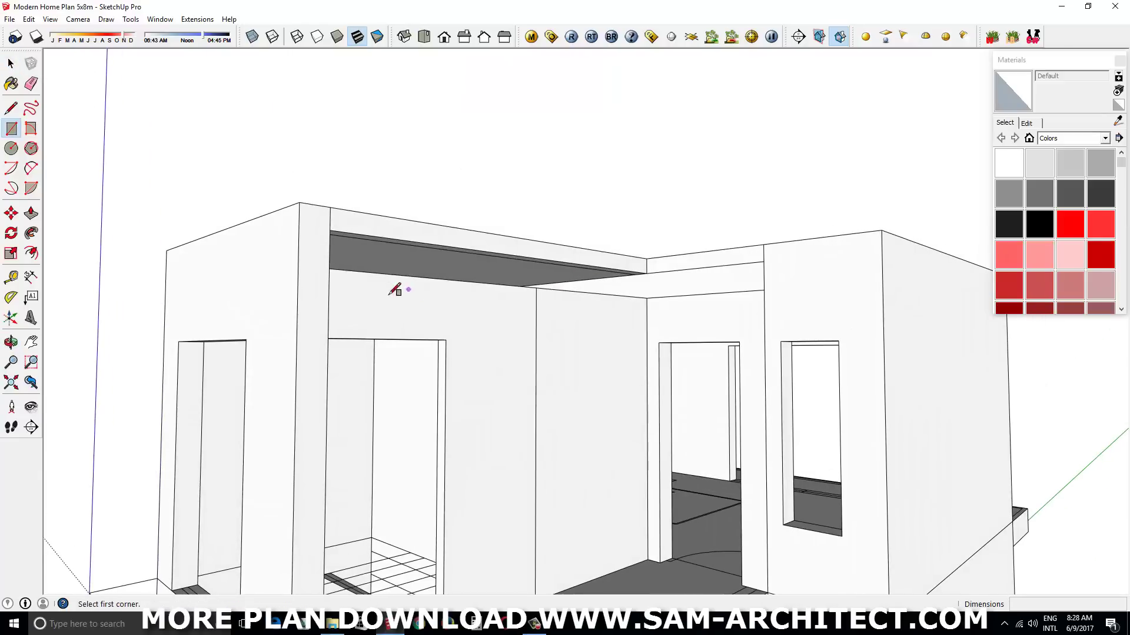
click(646, 317)
drag(645, 317, 643, 313)
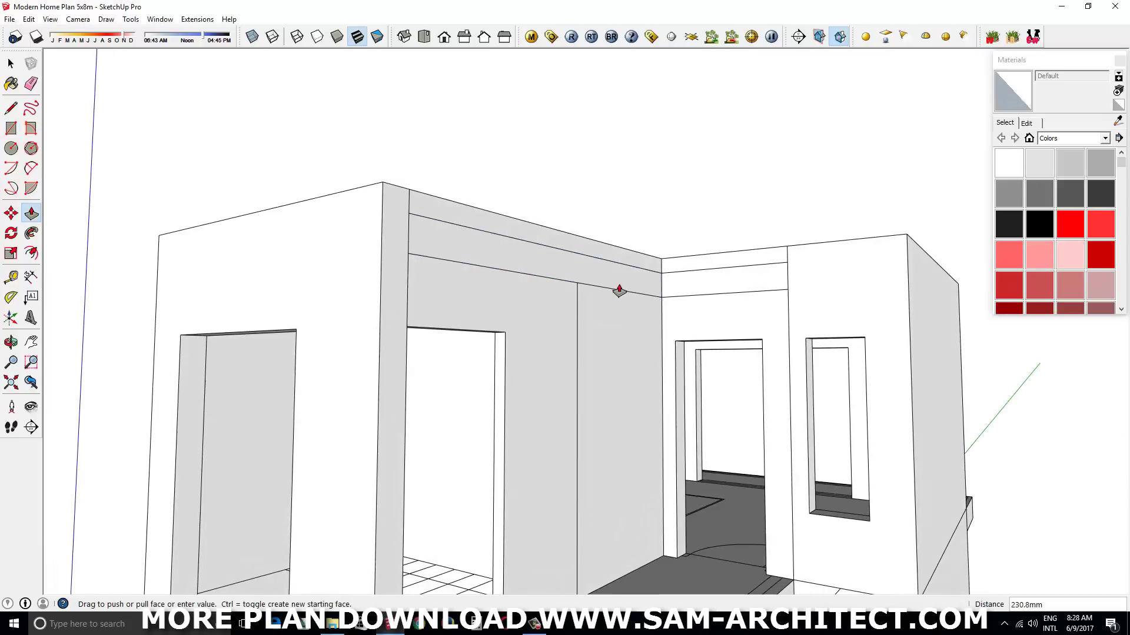
click(618, 285)
right_click(618, 285)
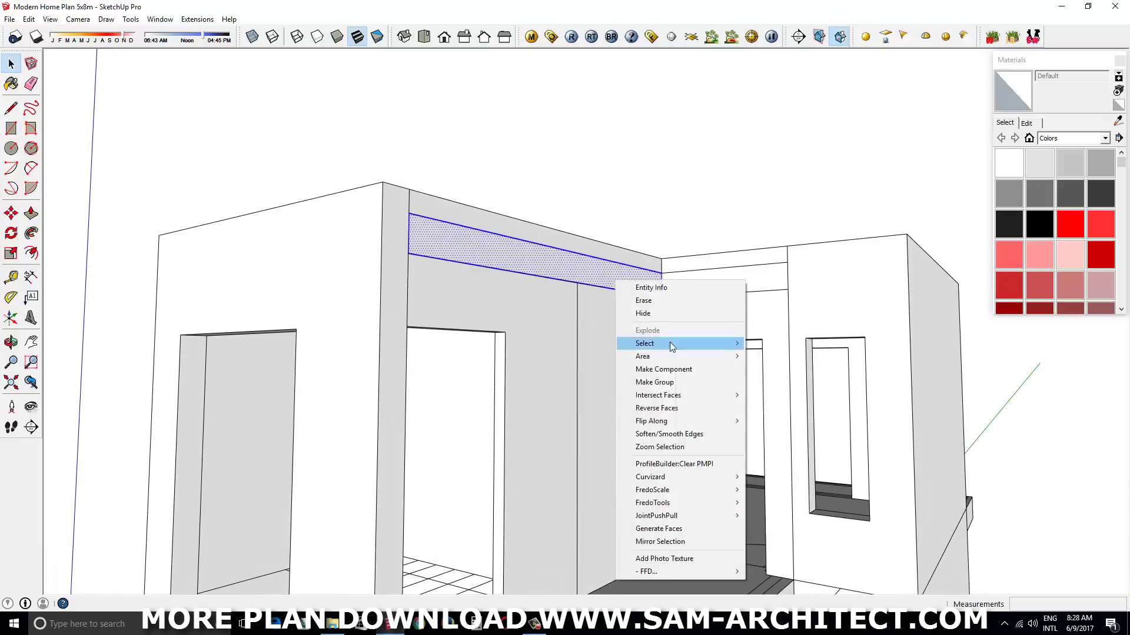
click(670, 341)
- Draw an L-shaped flat ledge with rectangles around the balcony's outer edge
drag(665, 171, 756, 291)
scroll(down, 3)
drag(666, 377, 649, 492)
scroll(up, 3)
key(r)
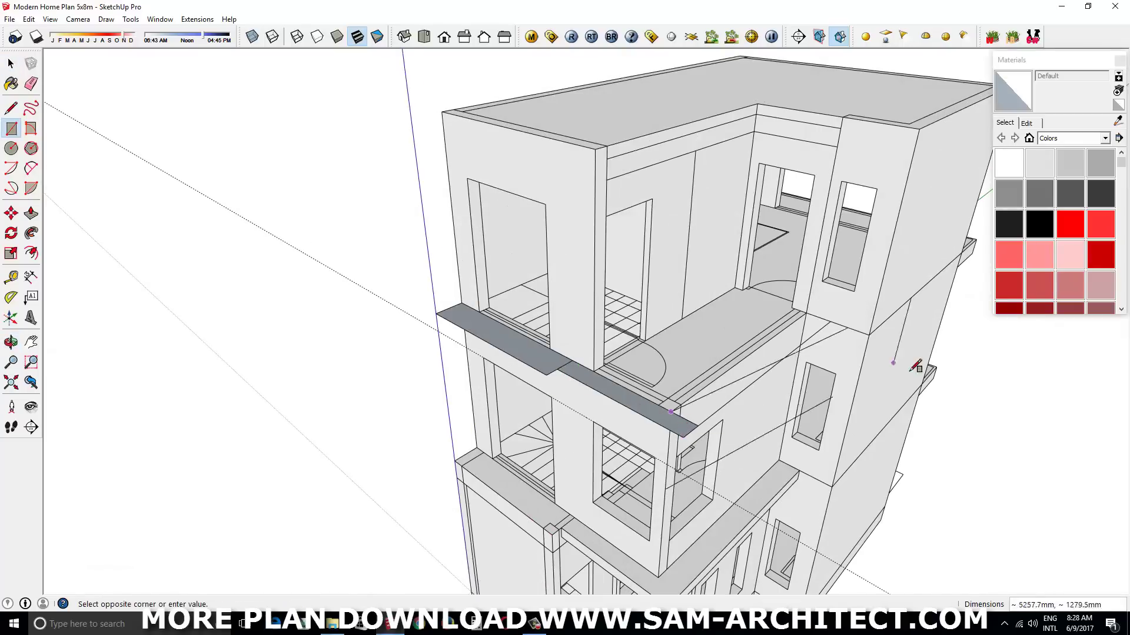
drag(833, 335, 671, 439)
key(space)
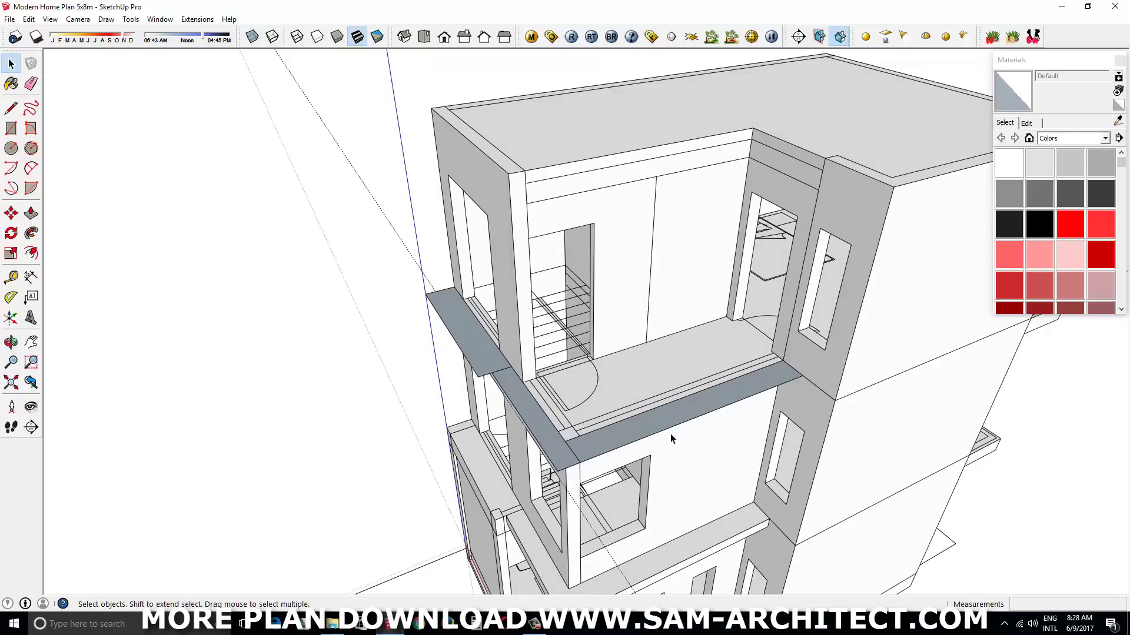
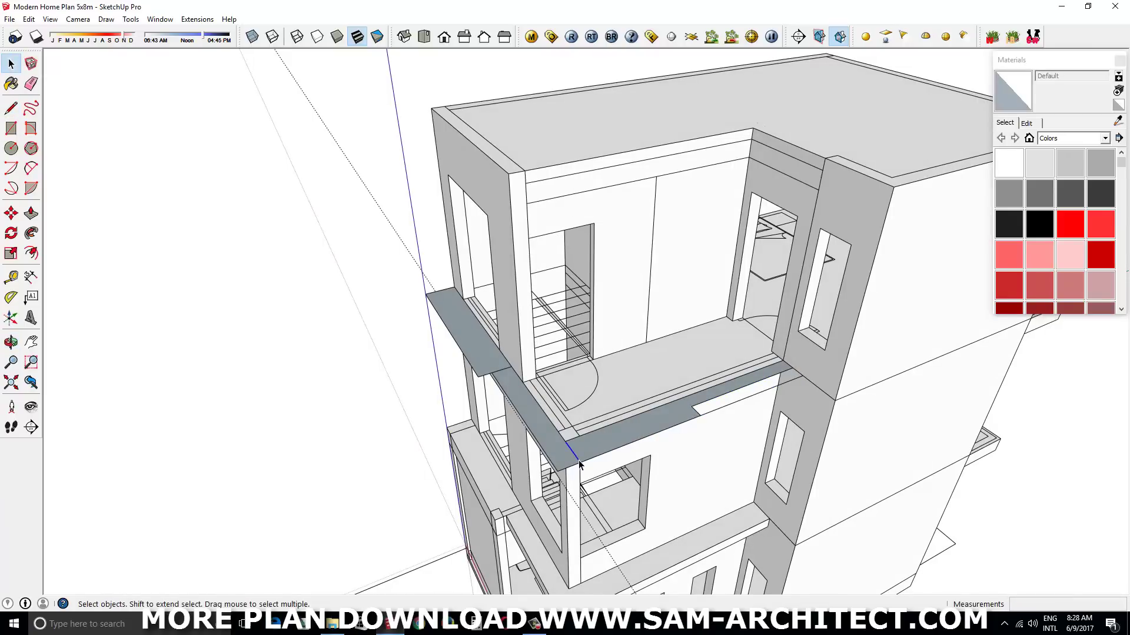
- Push/Pull the upper balcony slab thicker
drag(579, 464, 536, 393)
drag(638, 455, 636, 424)
key(p)
drag(636, 424, 637, 366)
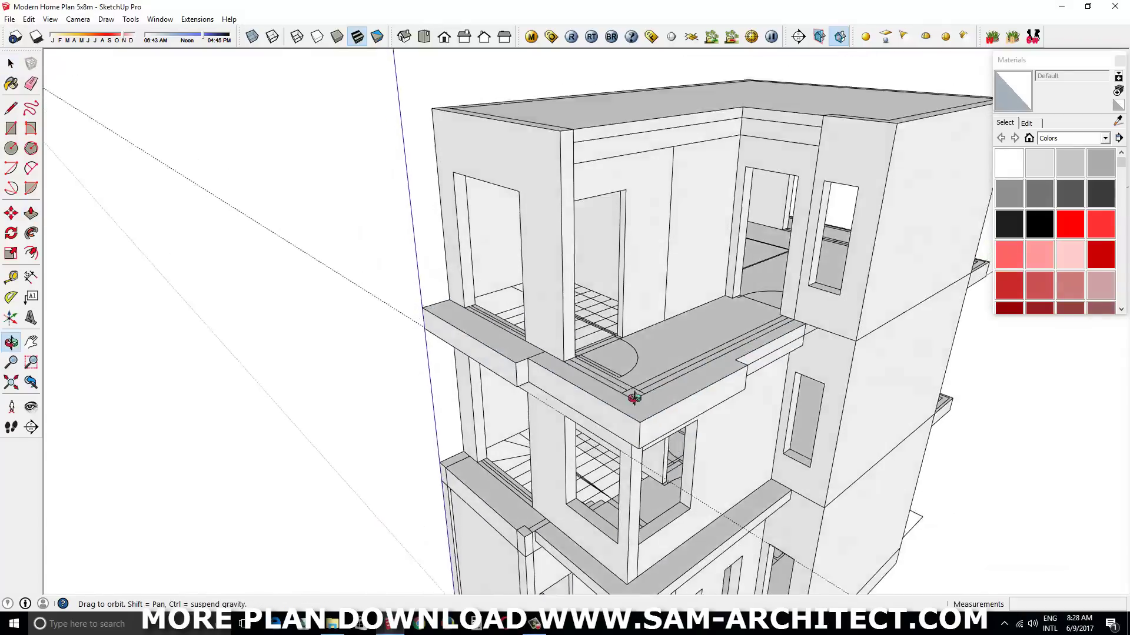
- Offset the balcony's top face just inside its edge and raise the strip into a lip
drag(652, 397, 598, 220)
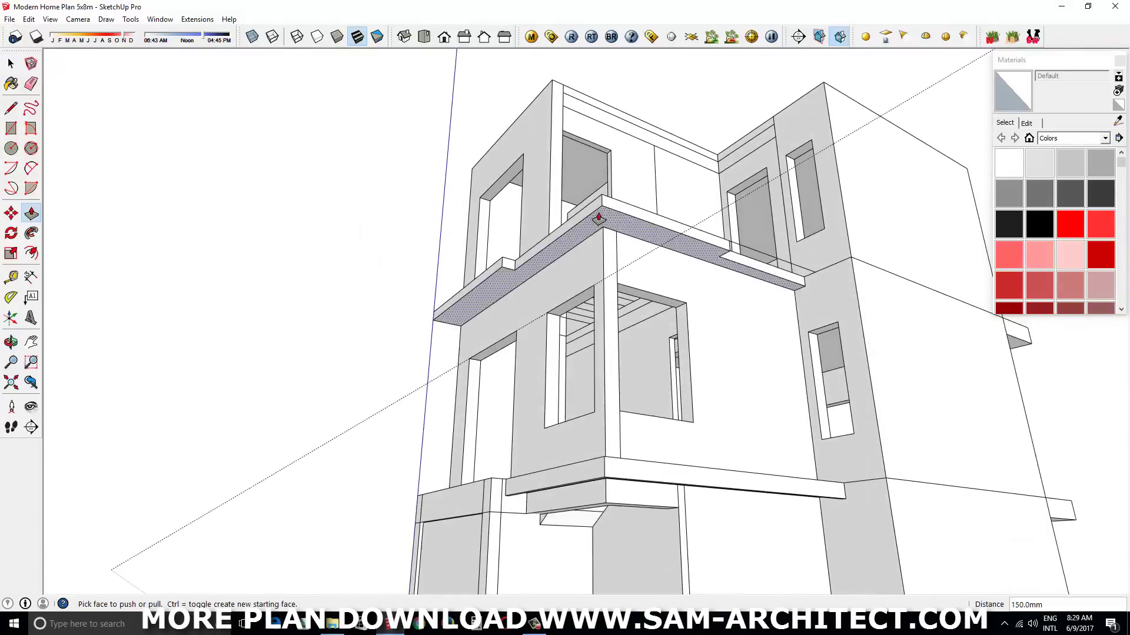
scroll(up, 3)
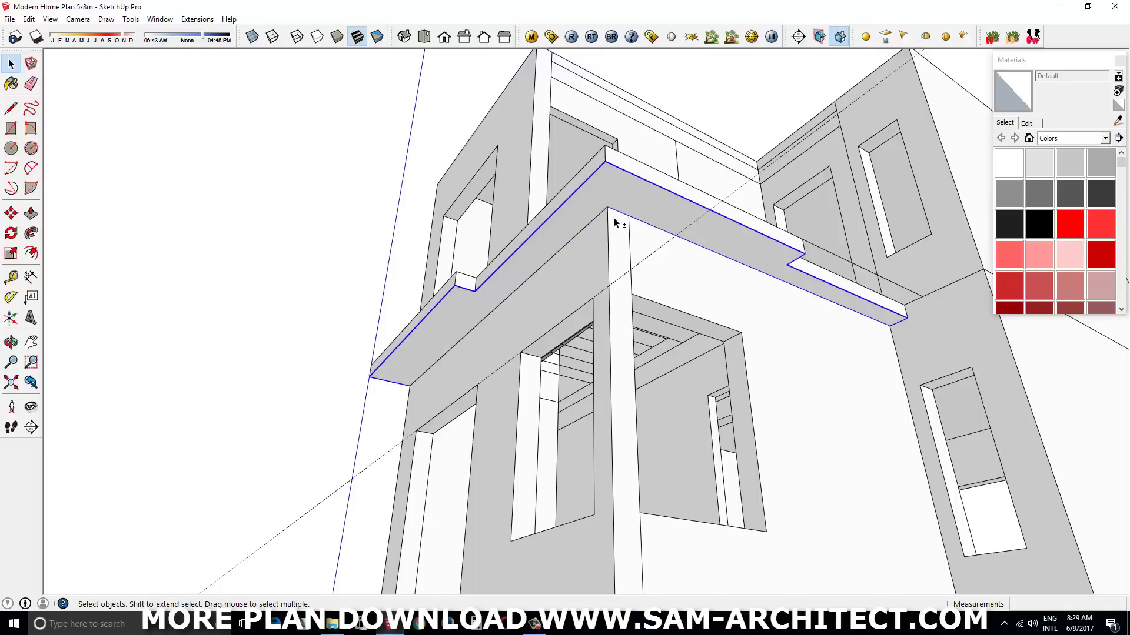
drag(612, 227, 605, 216)
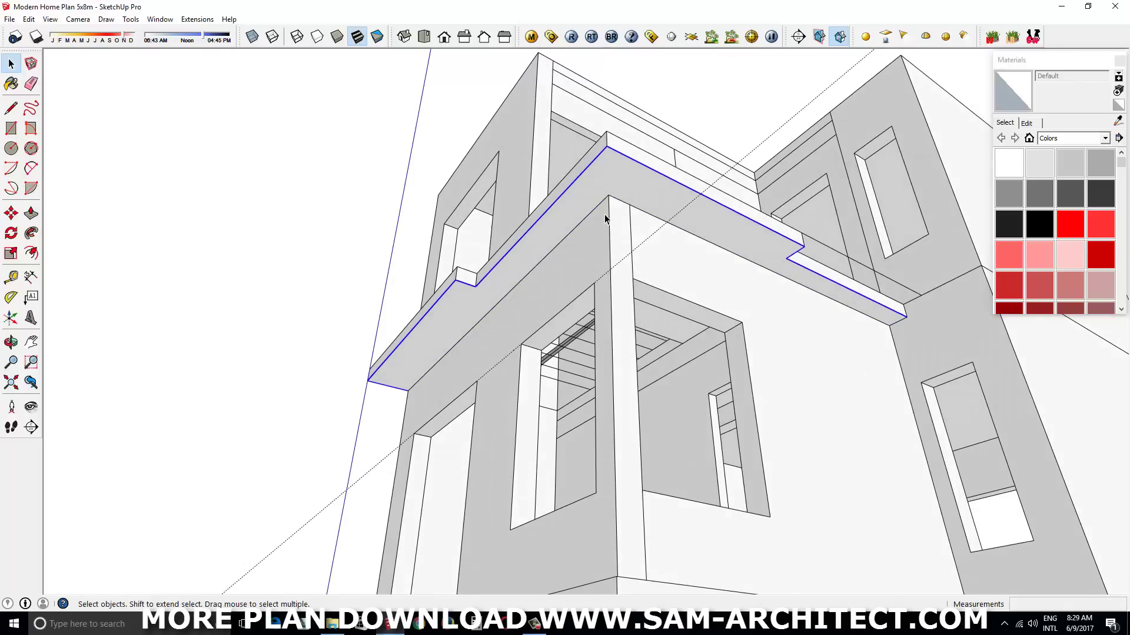
key(f)
click(601, 179)
click(602, 181)
scroll(up, 3)
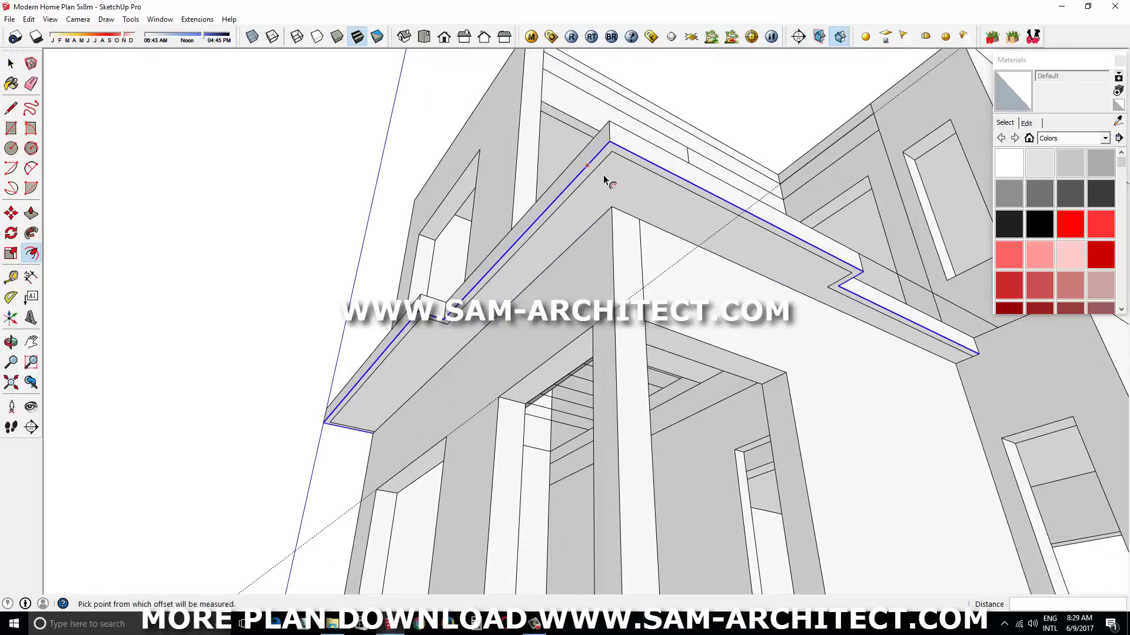
key(p)
click(612, 171)
- Zoom out and orbit to a three-quarter view of the whole house
drag(613, 173, 580, 184)
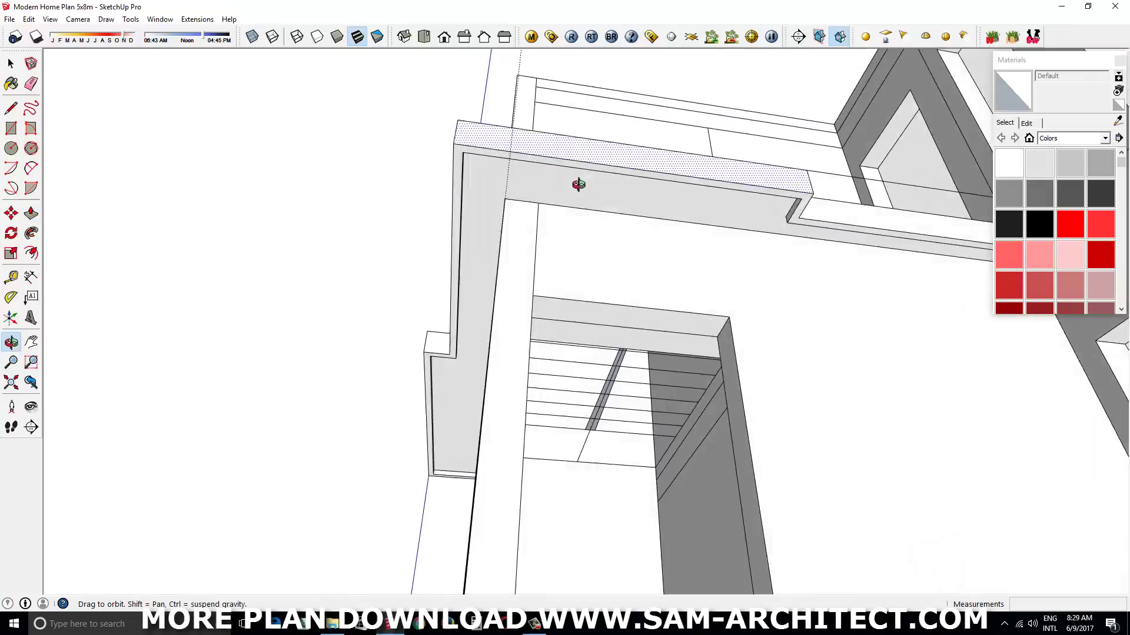
scroll(down, 3)
scroll(down, 3)
drag(664, 464, 793, 156)
scroll(up, 3)
scroll(up, 3)
drag(674, 199, 650, 167)
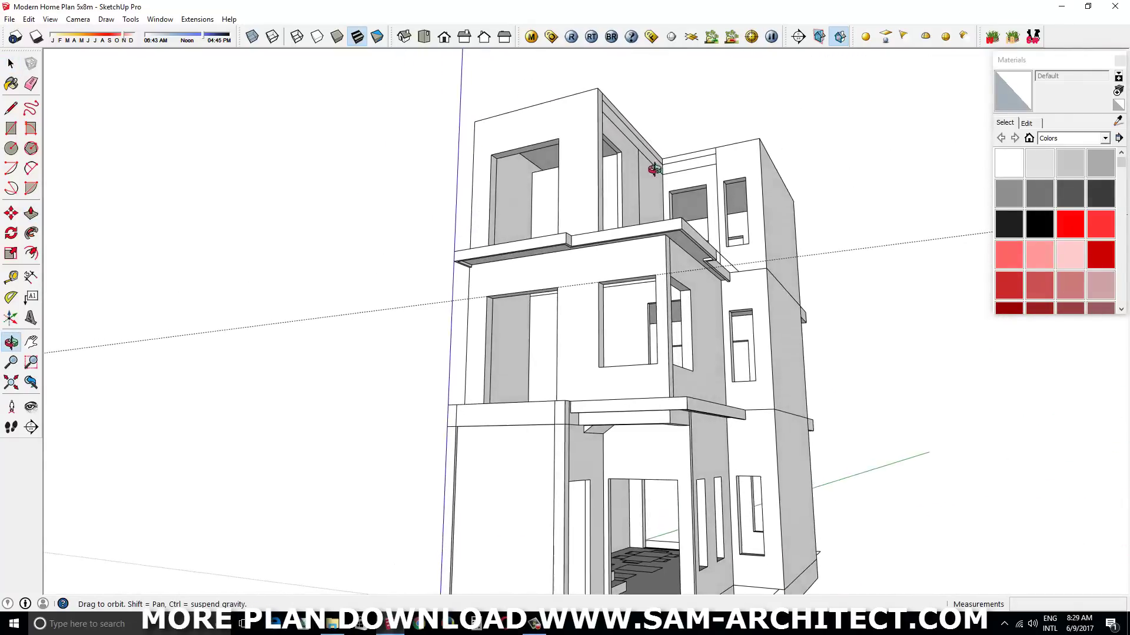
scroll(down, 3)
drag(838, 255, 376, 298)
- Draw a rectangle for the first boundary wall starting at the house corner
drag(583, 387, 626, 449)
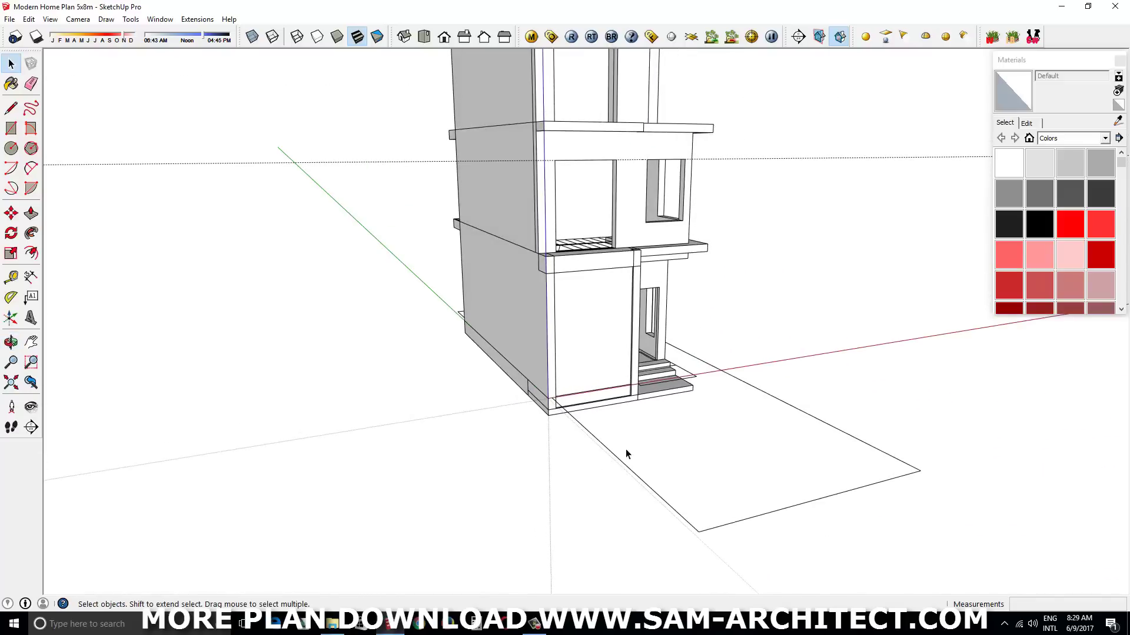
scroll(up, 3)
key(r)
scroll(up, 3)
click(546, 238)
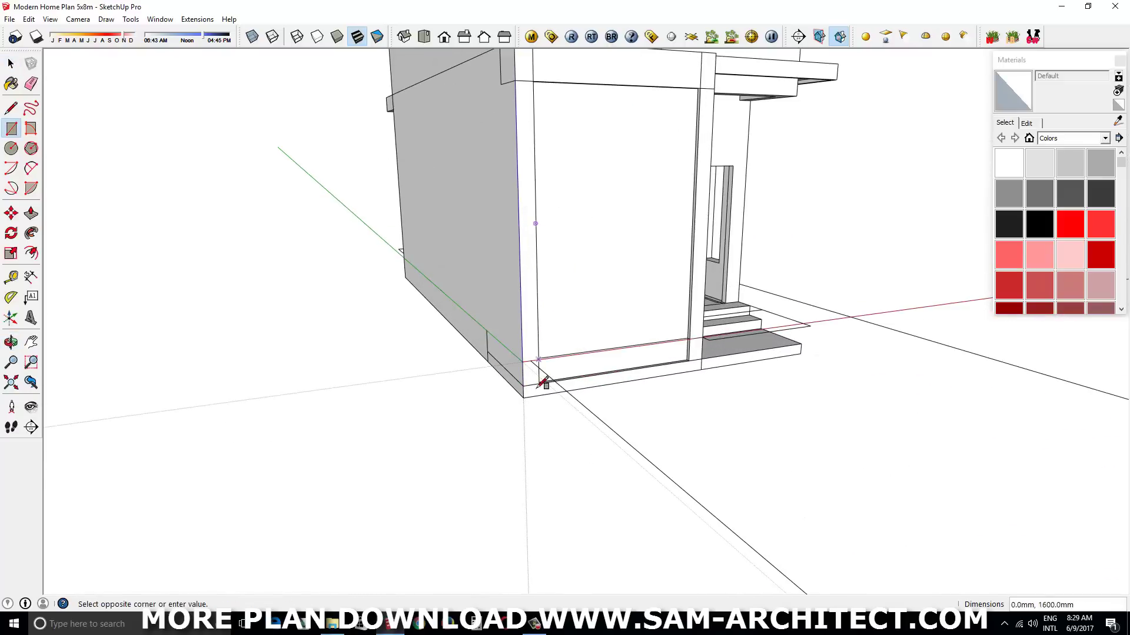
scroll(down, 3)
drag(534, 323, 441, 337)
- Copy the boundary wall to the other side of the front yard
click(440, 337)
right_click(440, 337)
drag(517, 140, 481, 220)
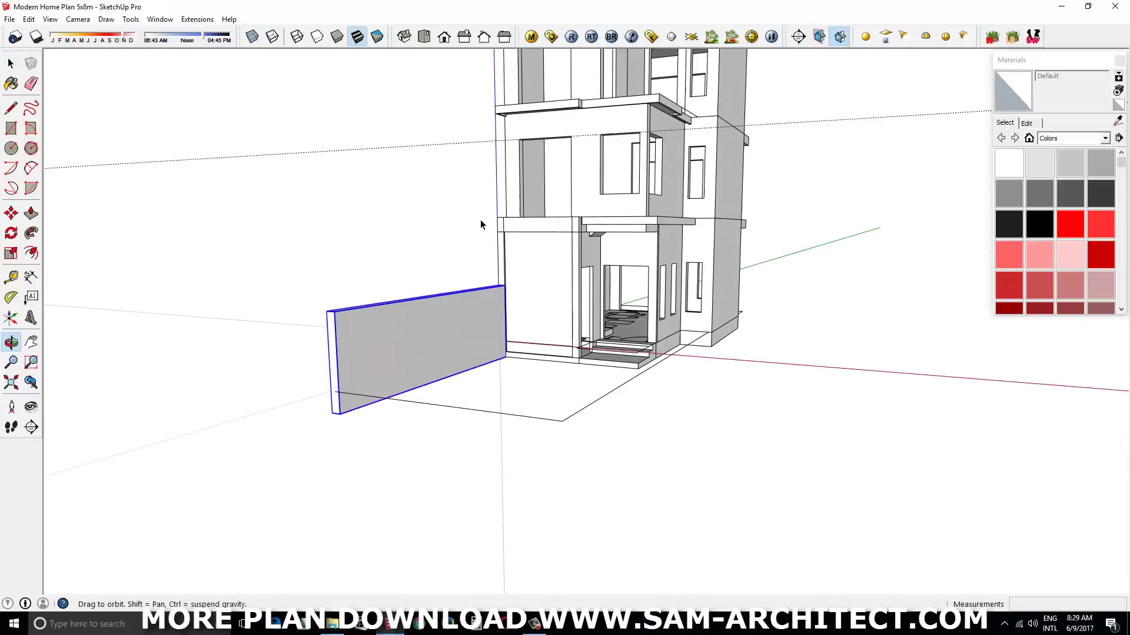
click(719, 351)
scroll(down, 3)
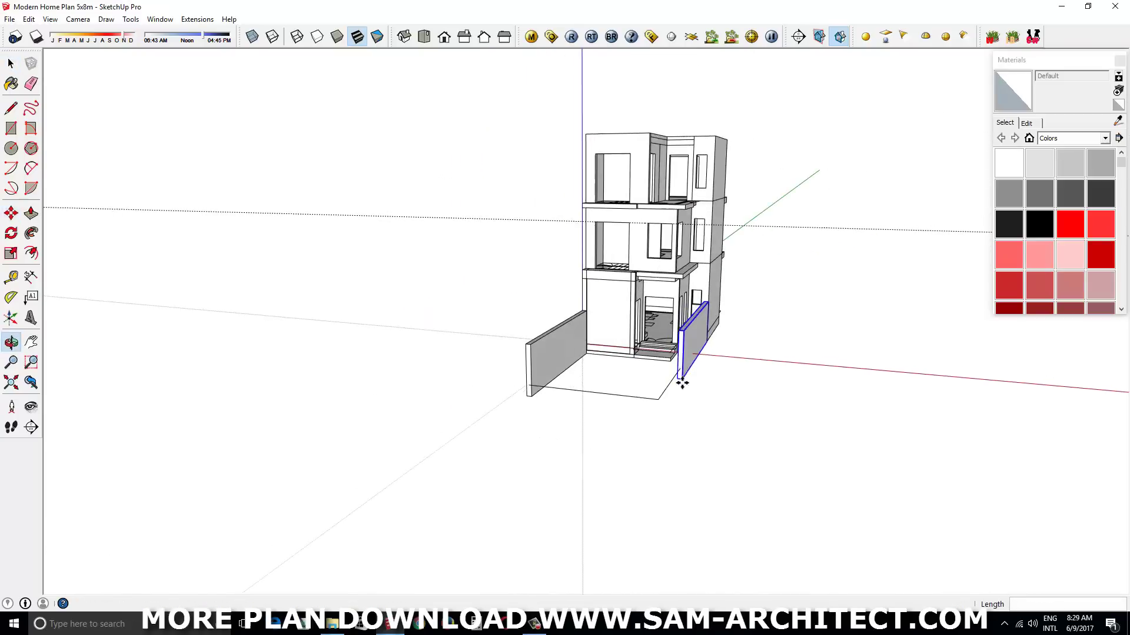
drag(681, 378, 686, 355)
- Push/Pull the copied wall to extend it along the lot
key(p)
drag(686, 355, 543, 398)
key(t)
drag(543, 398, 618, 395)
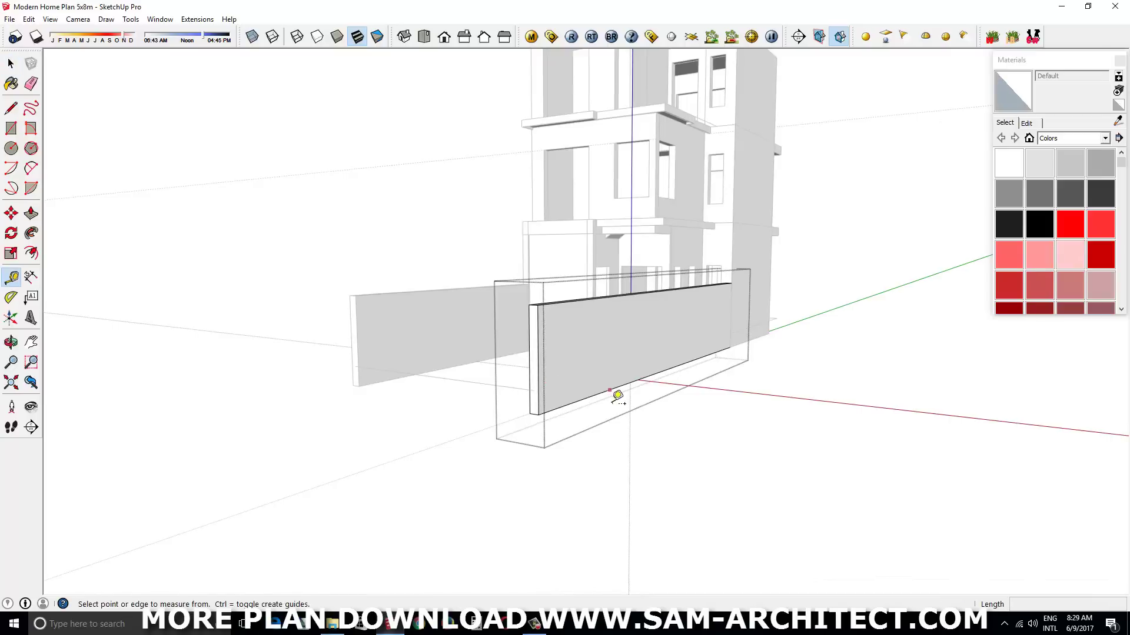
drag(658, 352, 752, 502)
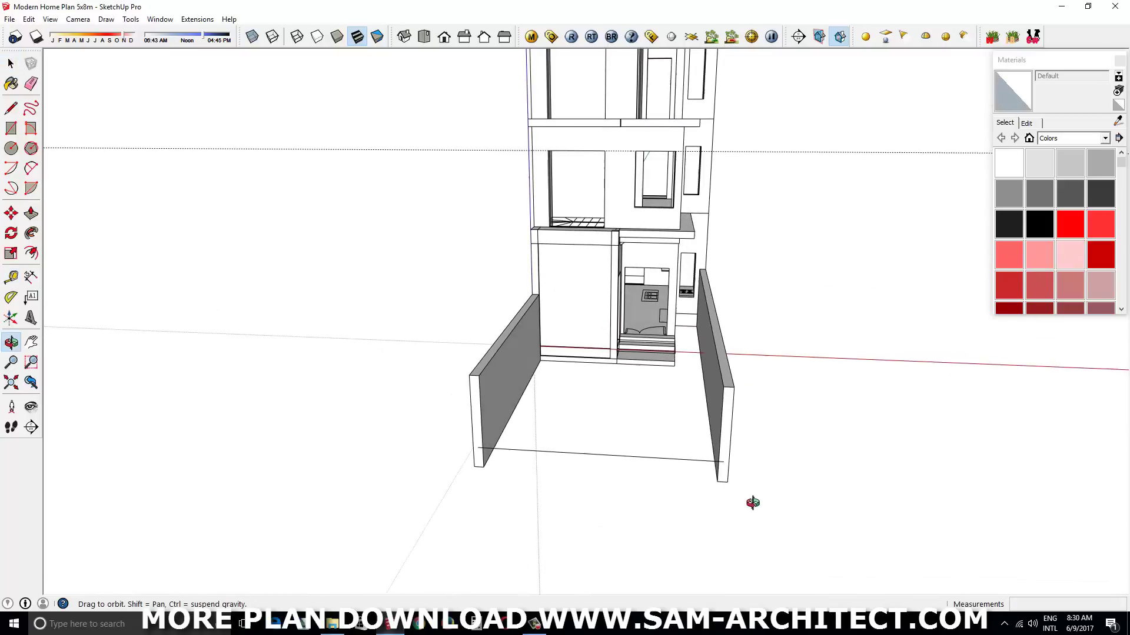
scroll(up, 3)
scroll(down, 3)
- Draw the floor slab between the two walls and make it a group
click(394, 516)
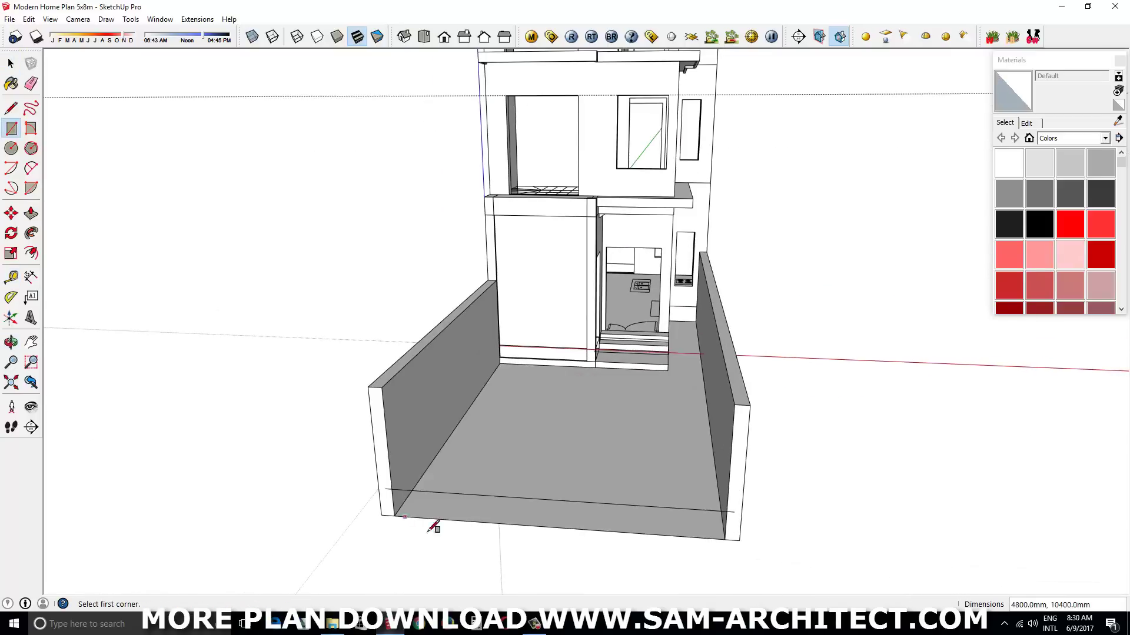
key(space)
click(598, 452)
right_click(597, 452)
click(618, 259)
drag(618, 259, 581, 446)
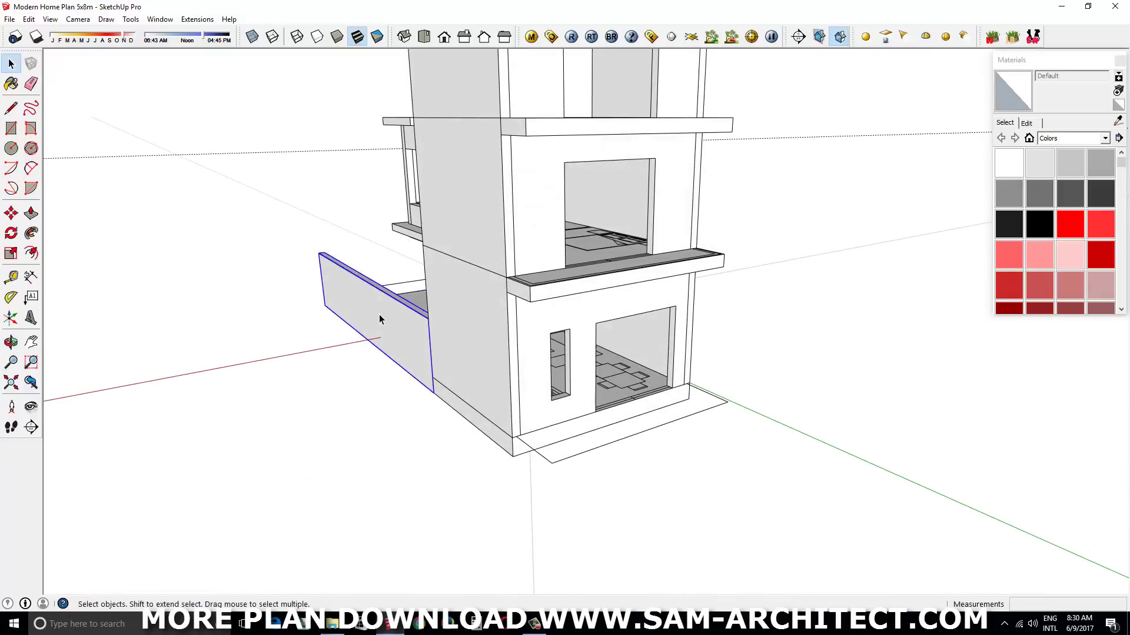
- Start shortening the copied wall by 5000 mm, then cancel the change
drag(379, 319, 692, 360)
key(space)
click(661, 351)
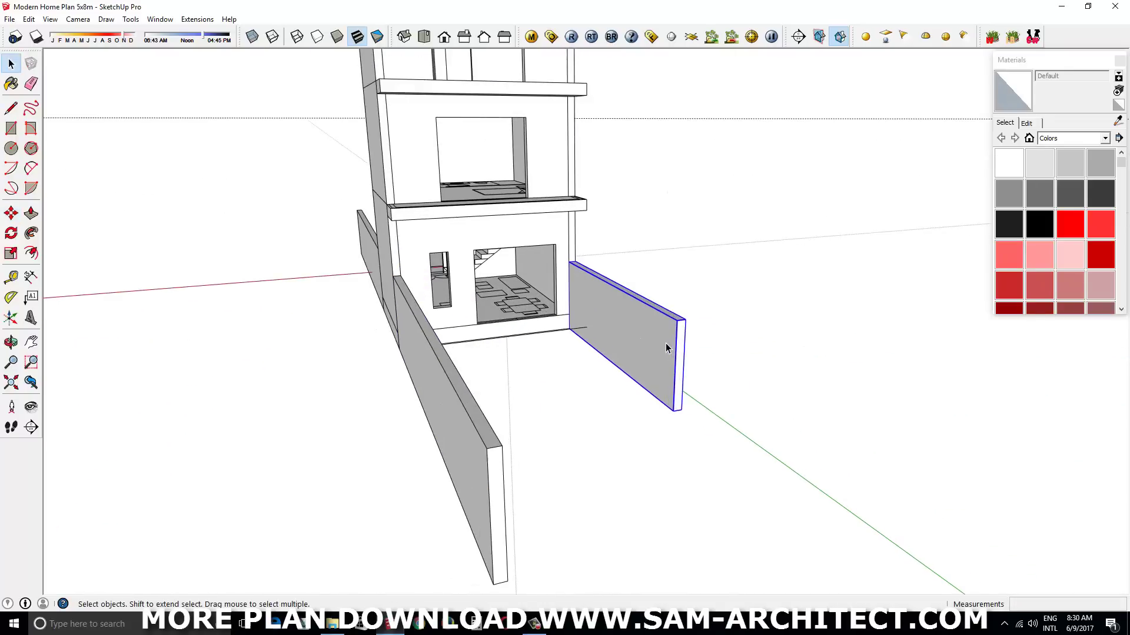
key(p)
drag(692, 361, 559, 343)
drag(562, 341, 827, 487)
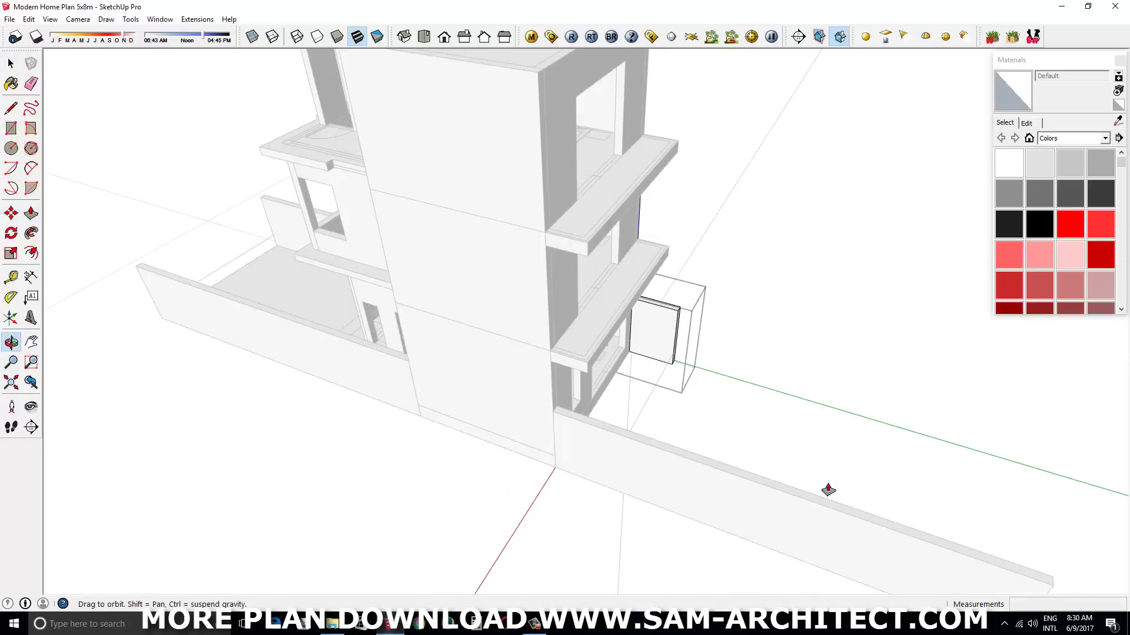
key(Escape)
drag(746, 461, 489, 381)
- Rotate the left front wall 90° about its corner
key(space)
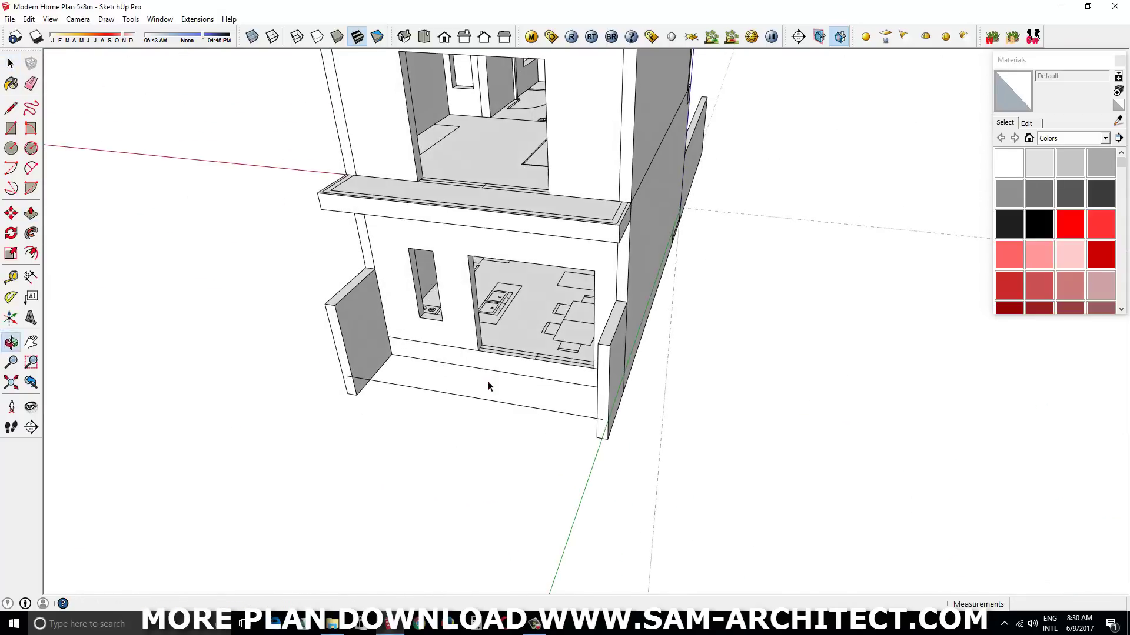
click(359, 341)
drag(359, 341, 436, 508)
scroll(up, 3)
scroll(up, 3)
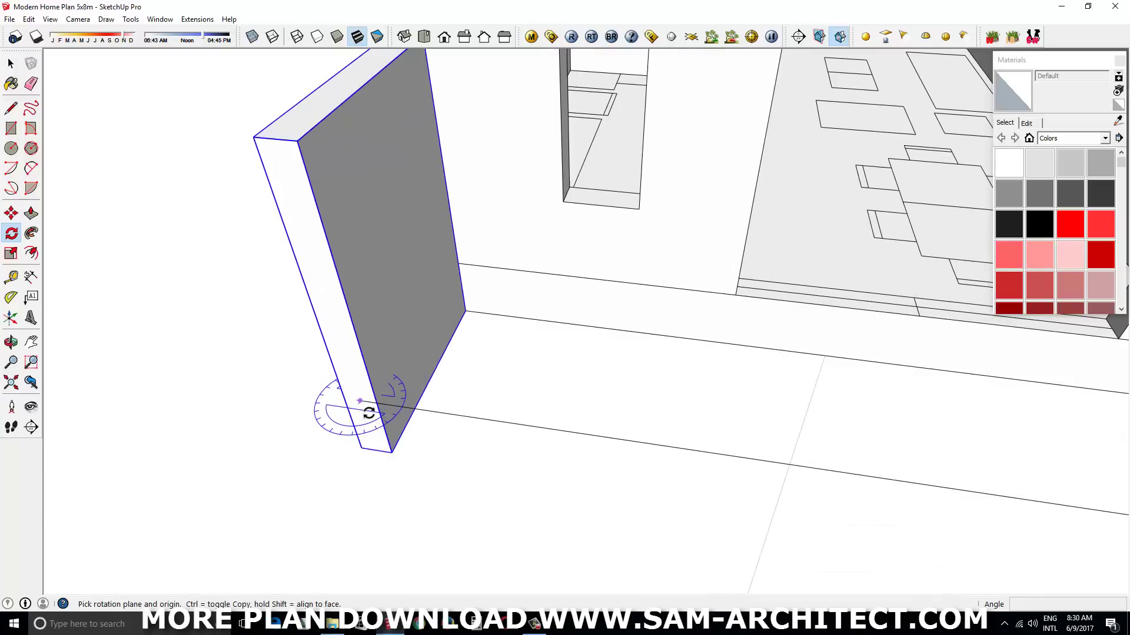
click(426, 421)
click(353, 449)
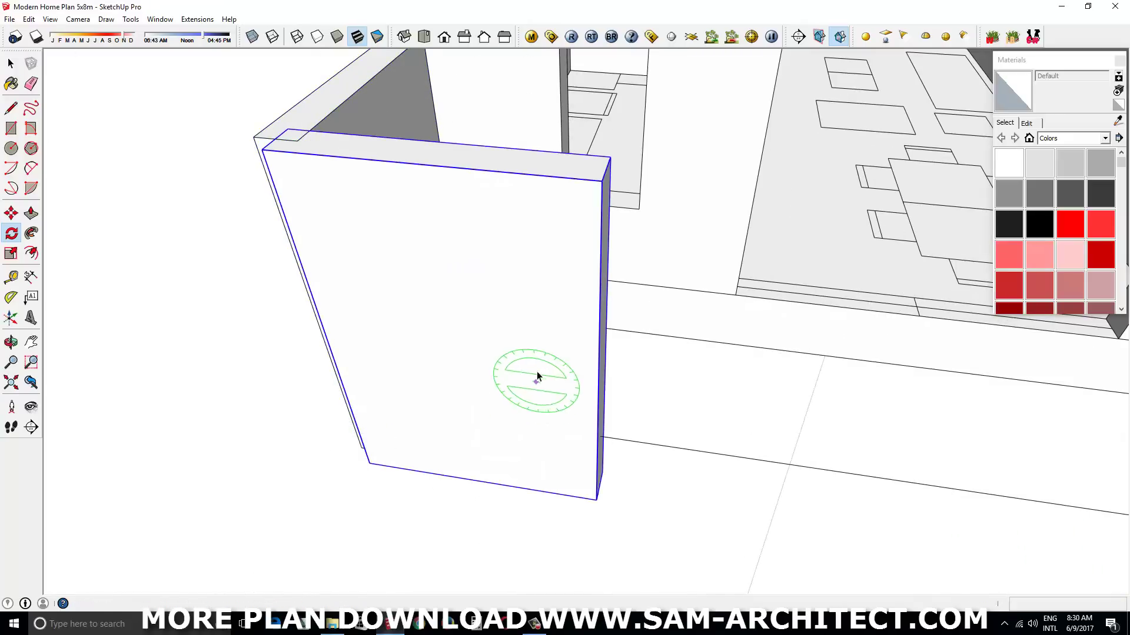
- Push/Pull the rotated wall 3500 mm across the front of the yard
key(p)
click(571, 328)
drag(571, 328, 818, 389)
click(1021, 350)
key(space)
- Push the front wall's face in by 100 mm
drag(326, 343, 371, 272)
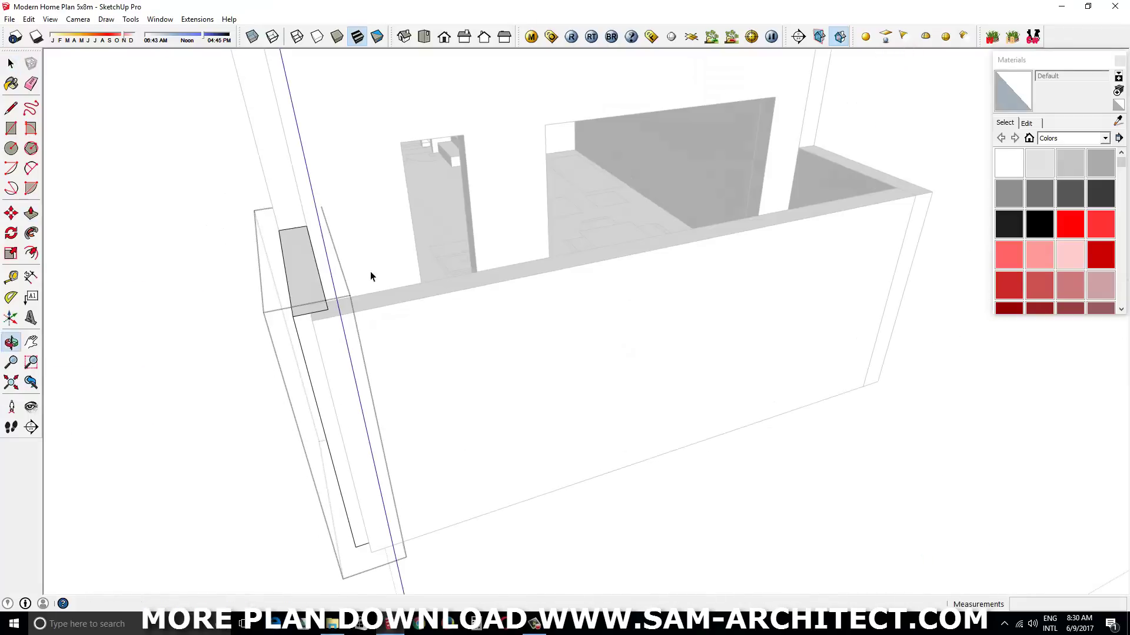
drag(325, 343, 656, 447)
click(497, 351)
text(100.0mm)
key(Return)
key(space)
scroll(up, 3)
drag(584, 290, 580, 243)
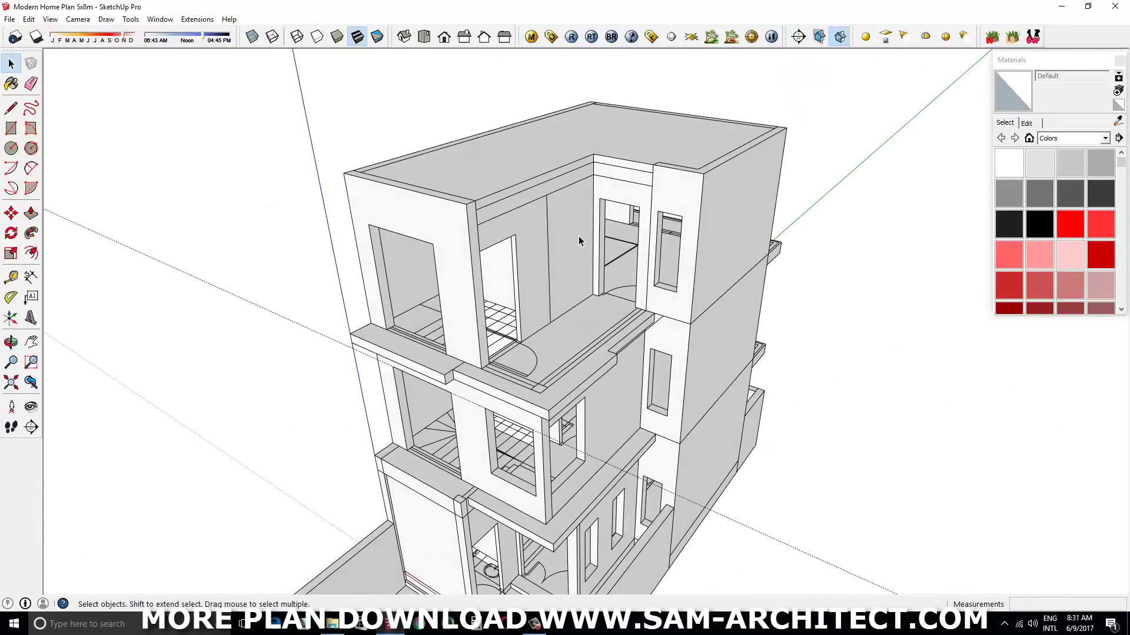
- Try lowering the left upper wall's top face, then cancel and exit the group
scroll(up, 3)
scroll(up, 3)
double_click(455, 245)
key(p)
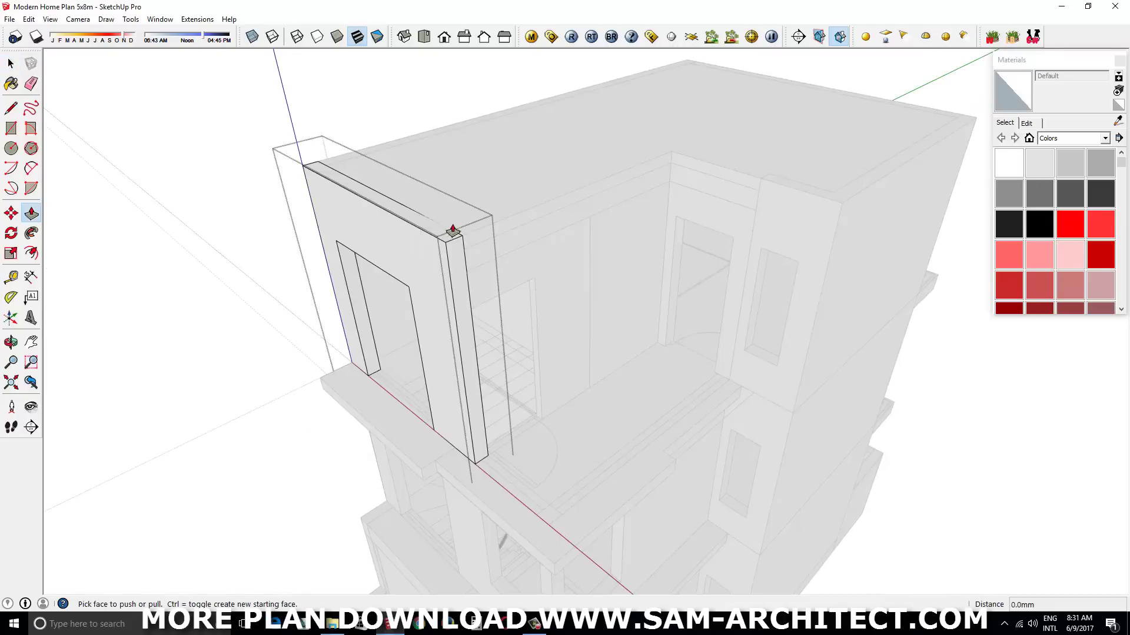
drag(450, 235, 492, 255)
key(space)
key(Escape)
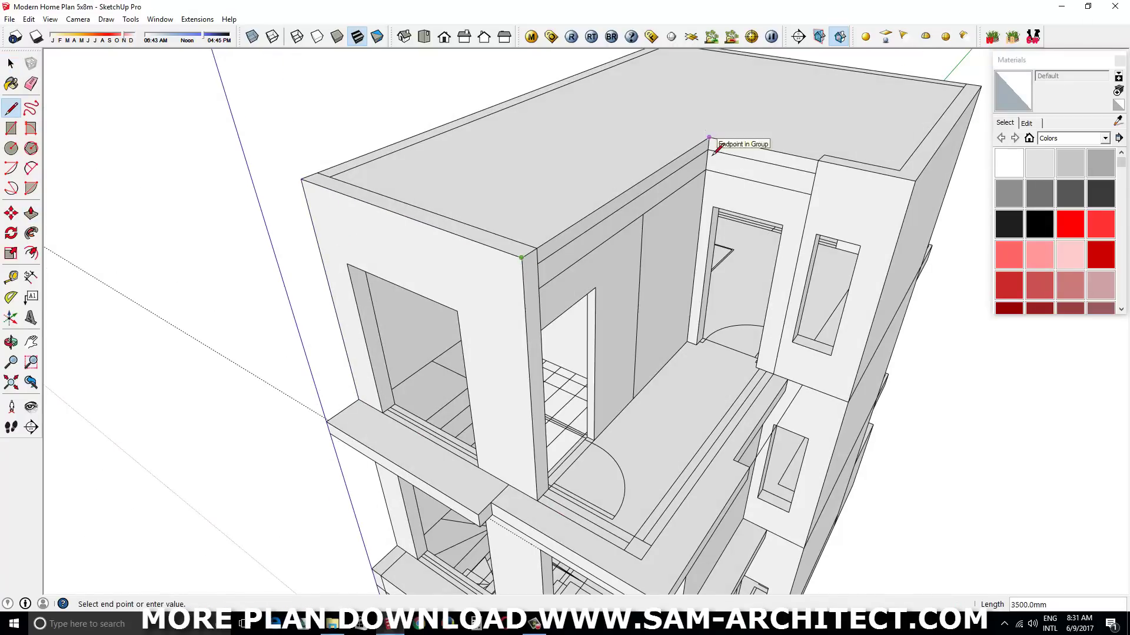
- Close the roof's top face by drawing its edge to the roof corner
drag(714, 151, 700, 259)
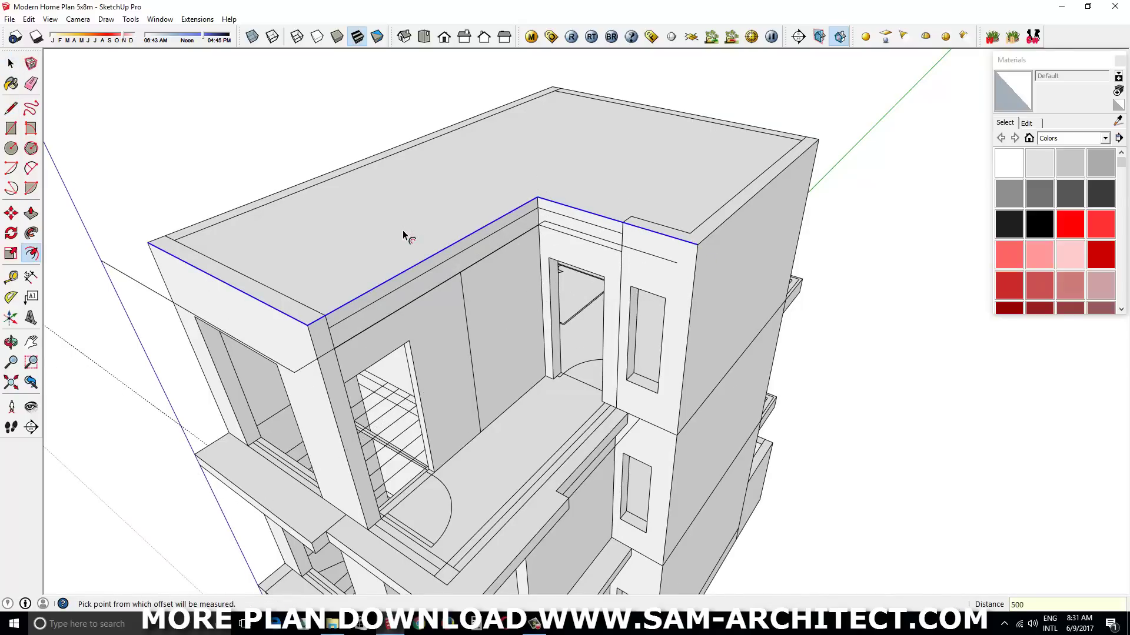
drag(403, 235, 672, 304)
click(676, 275)
scroll(down, 3)
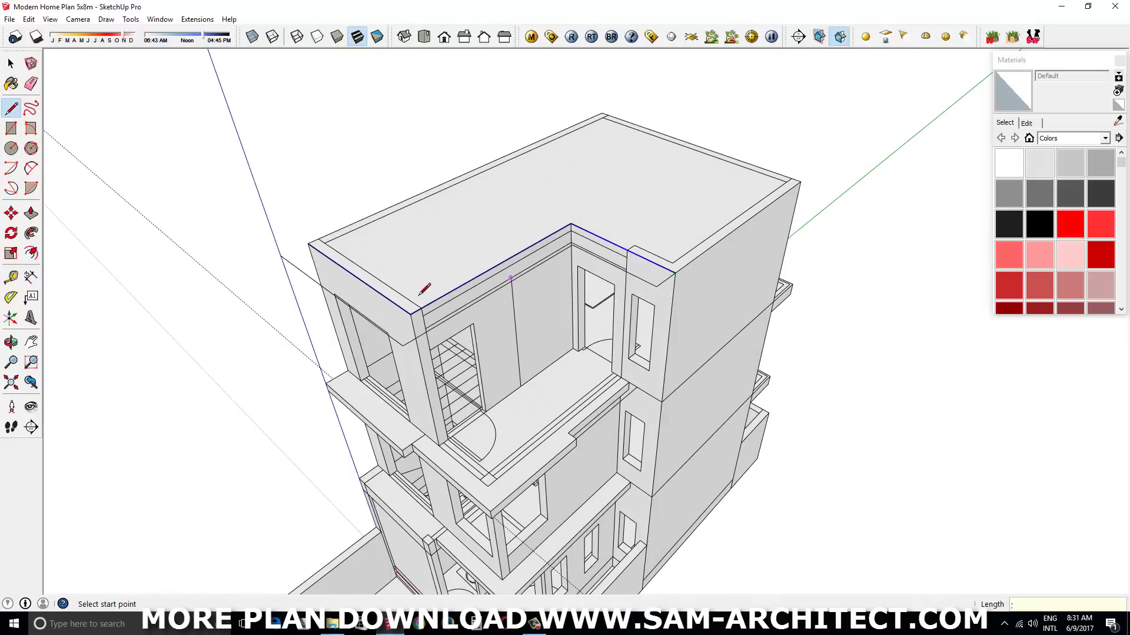
click(282, 256)
key(space)
- Push/Pull the roof face into a thick overhanging slab
drag(294, 264, 433, 137)
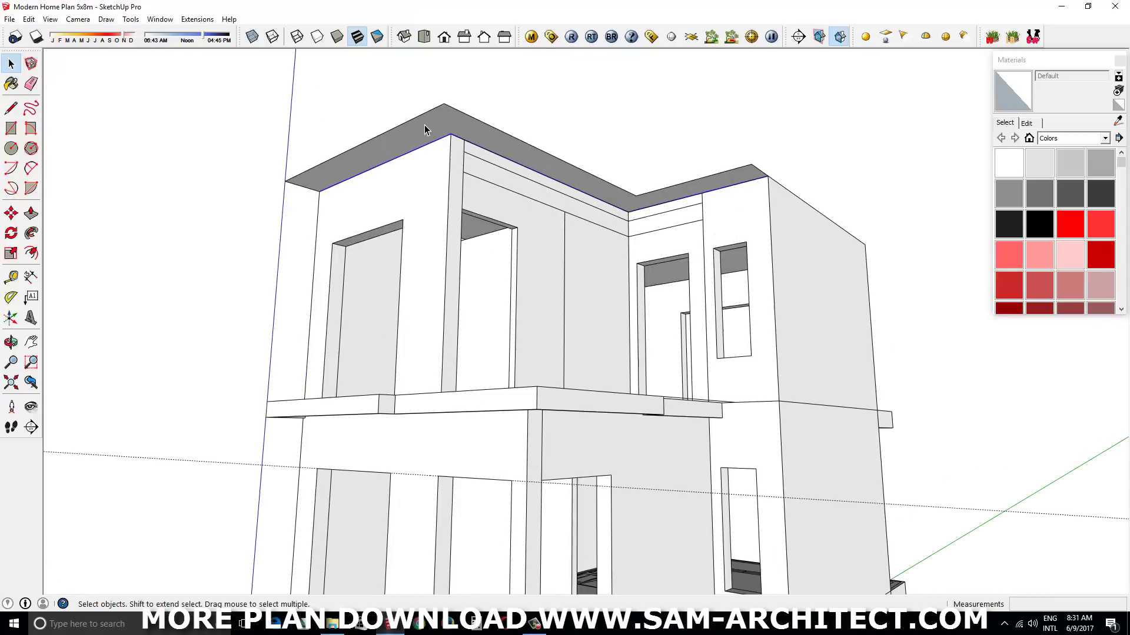
click(434, 138)
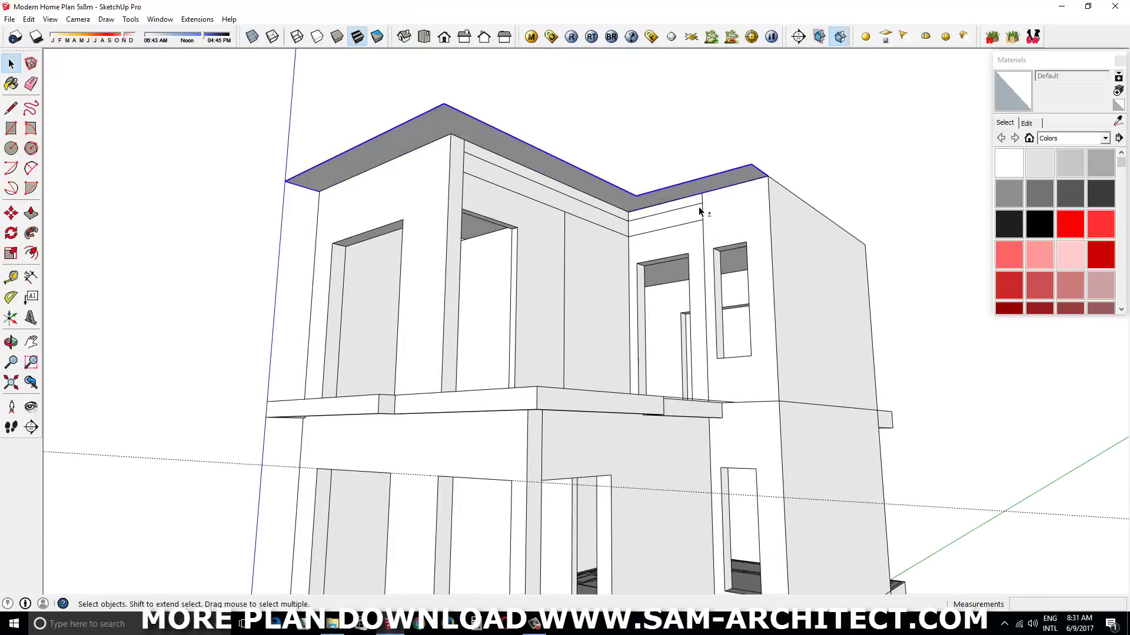
drag(701, 204, 625, 195)
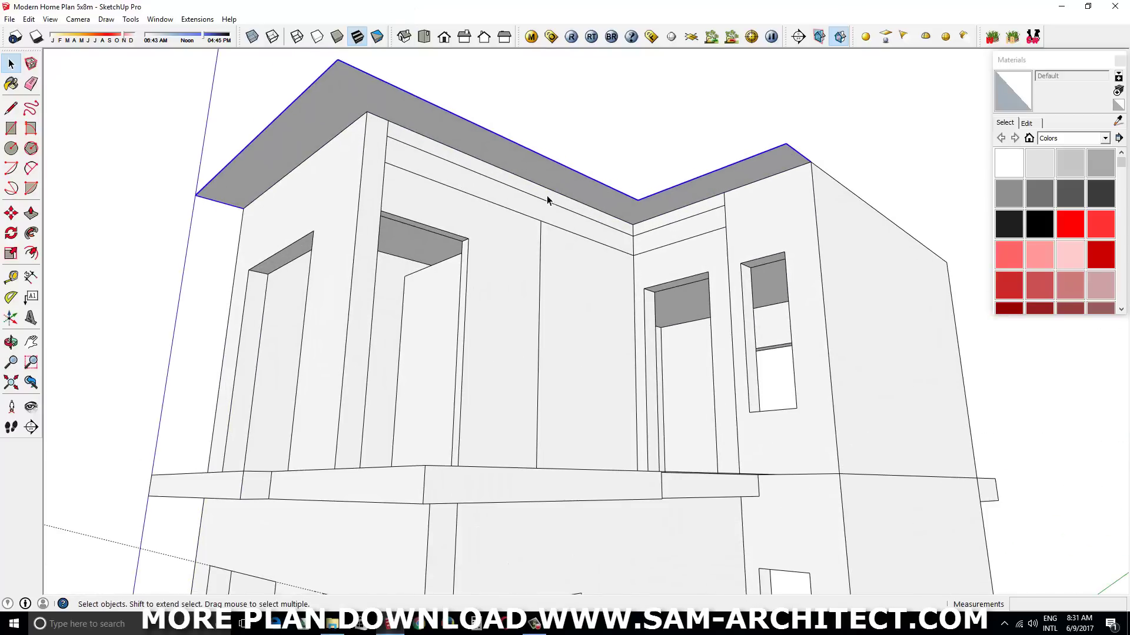
key(p)
drag(547, 200, 495, 181)
key(space)
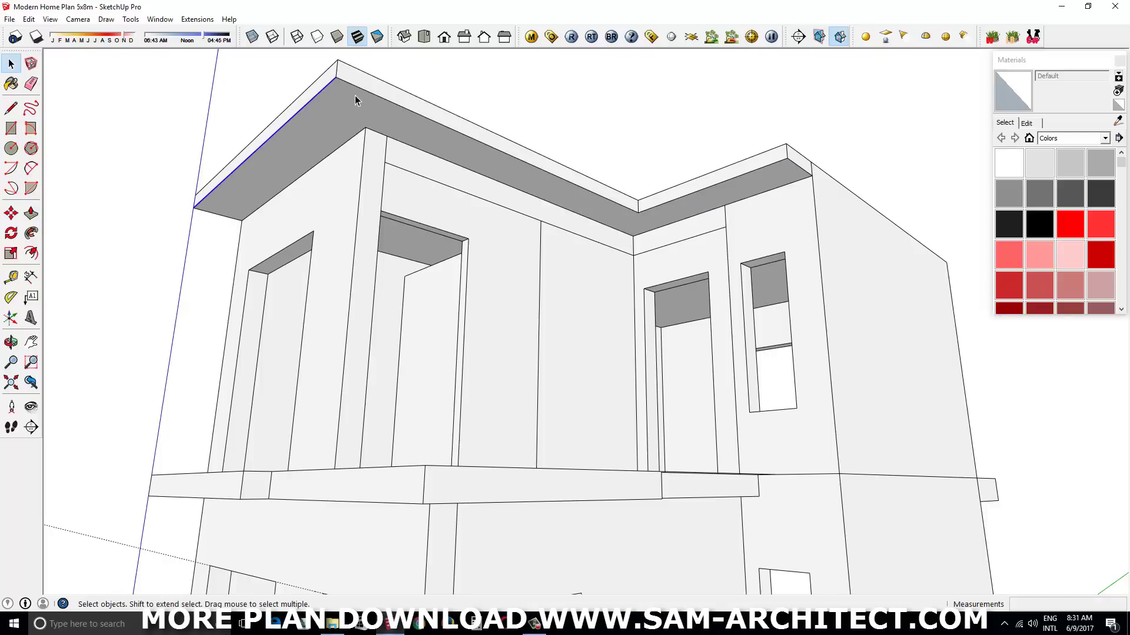
- Select the roof slab's edges and form a thin strip along the roof edge
double_click(346, 117)
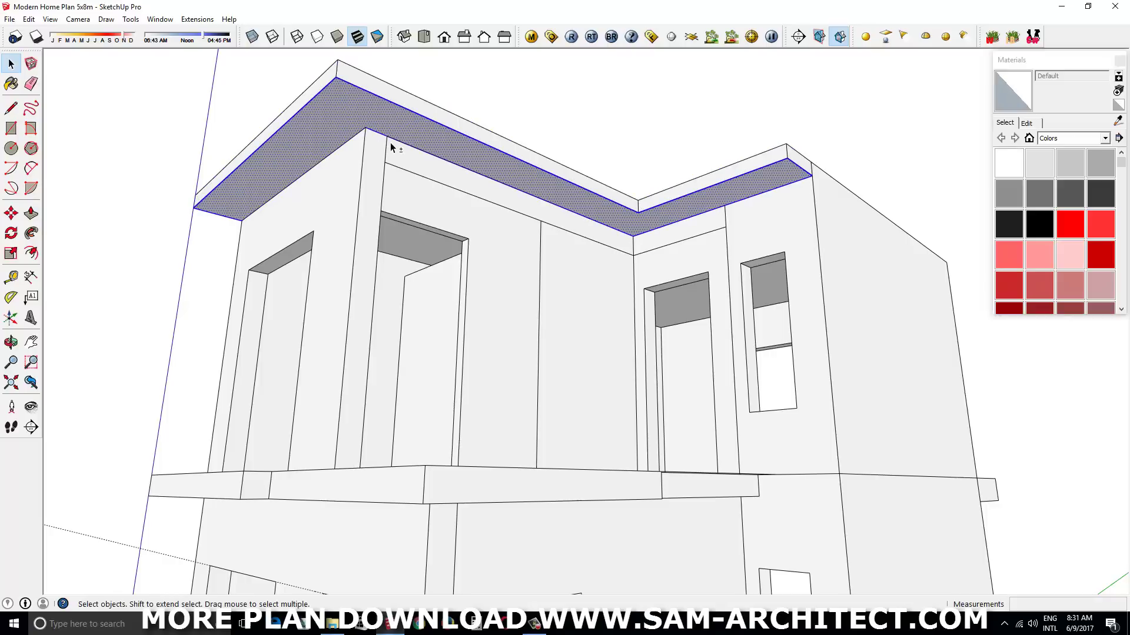
key(f)
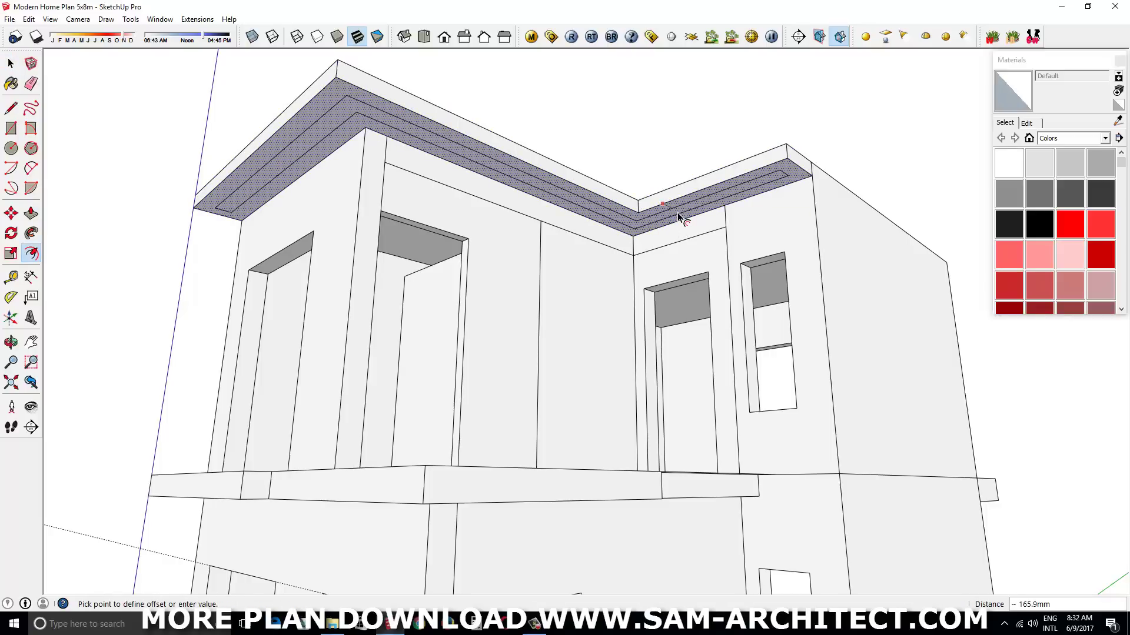
key(space)
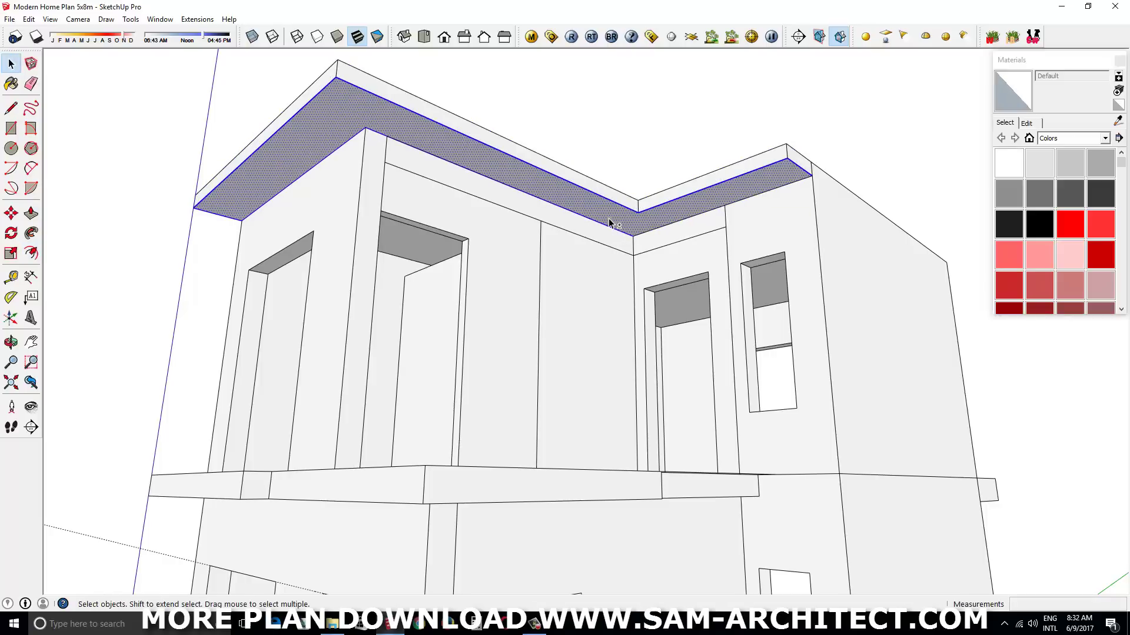
click(428, 143)
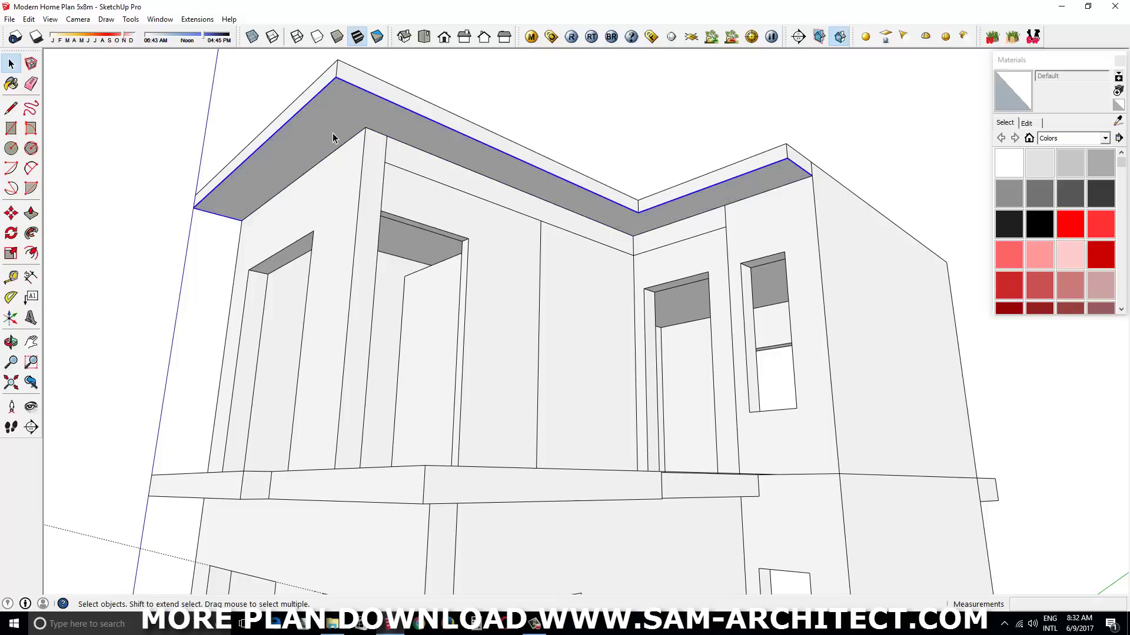
double_click(330, 129)
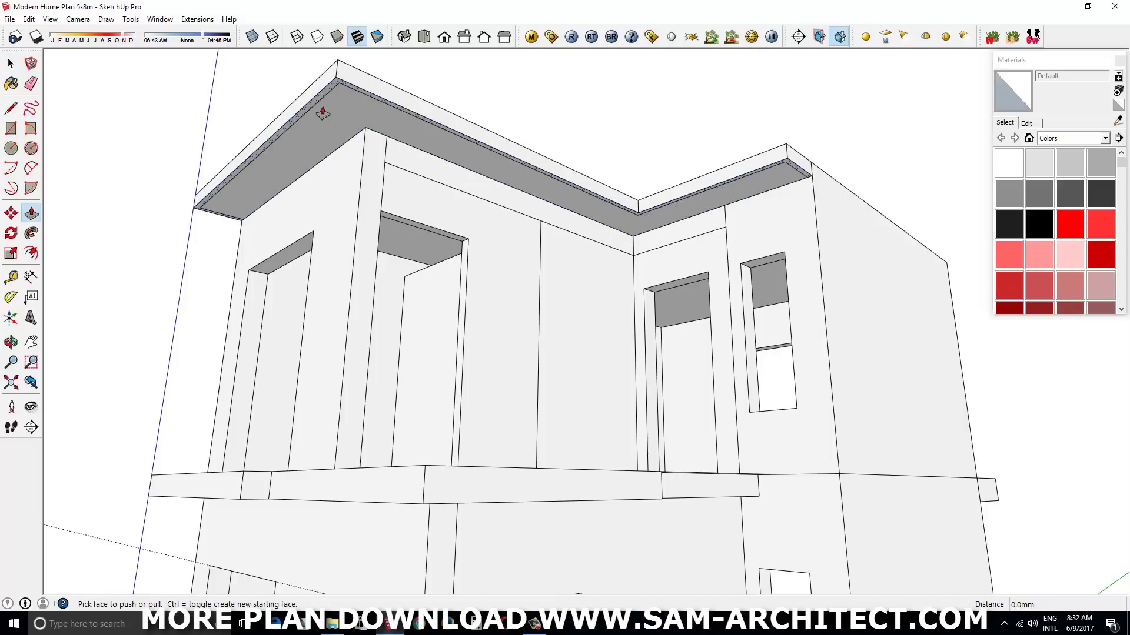
key(p)
click(323, 115)
key(space)
- Raise the left, front and right roof edge strips by 50 into a lip
drag(320, 121, 648, 196)
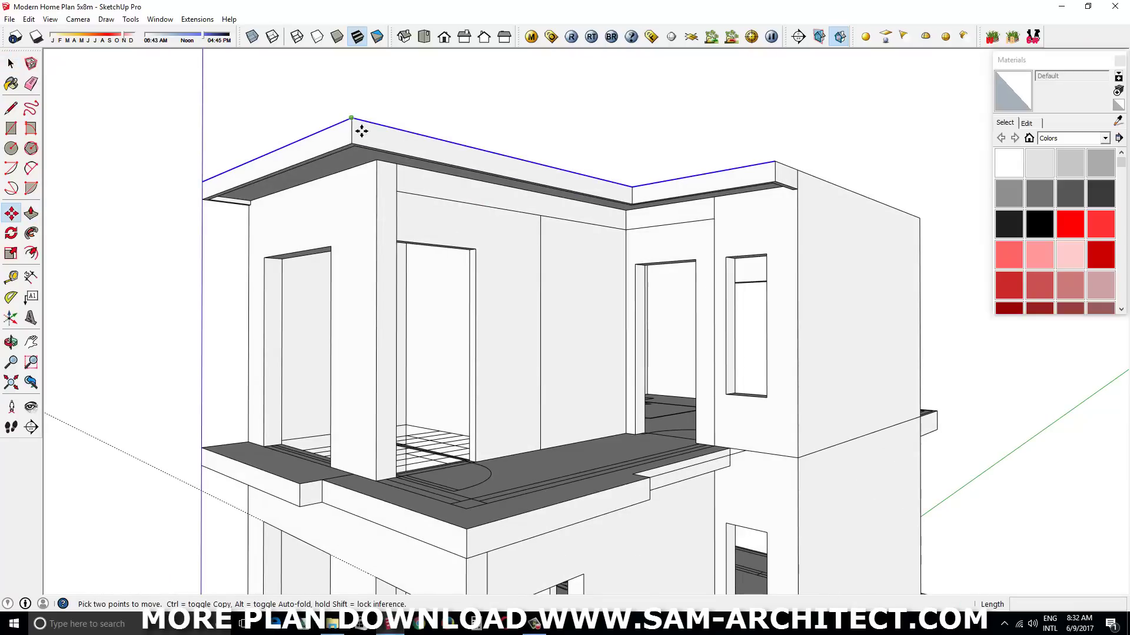
text(5)
key(Return)
scroll(up, 3)
key(p)
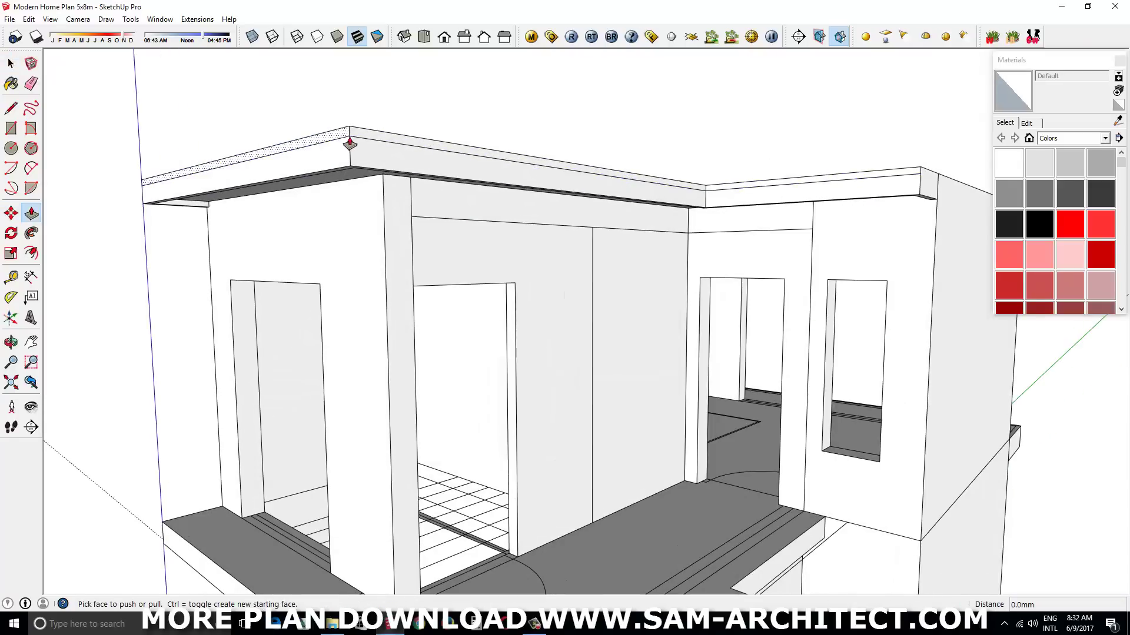
key(Return)
double_click(372, 141)
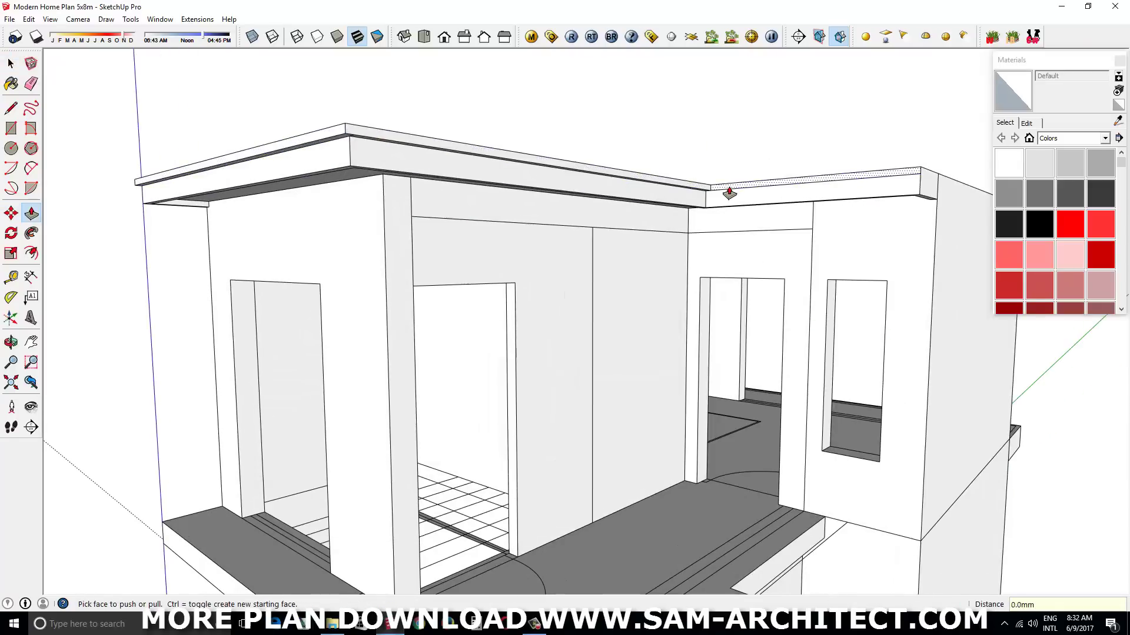
double_click(729, 193)
drag(728, 193, 744, 260)
- Select the balcony slab's front face and copy its edges
scroll(up, 3)
drag(920, 189, 699, 199)
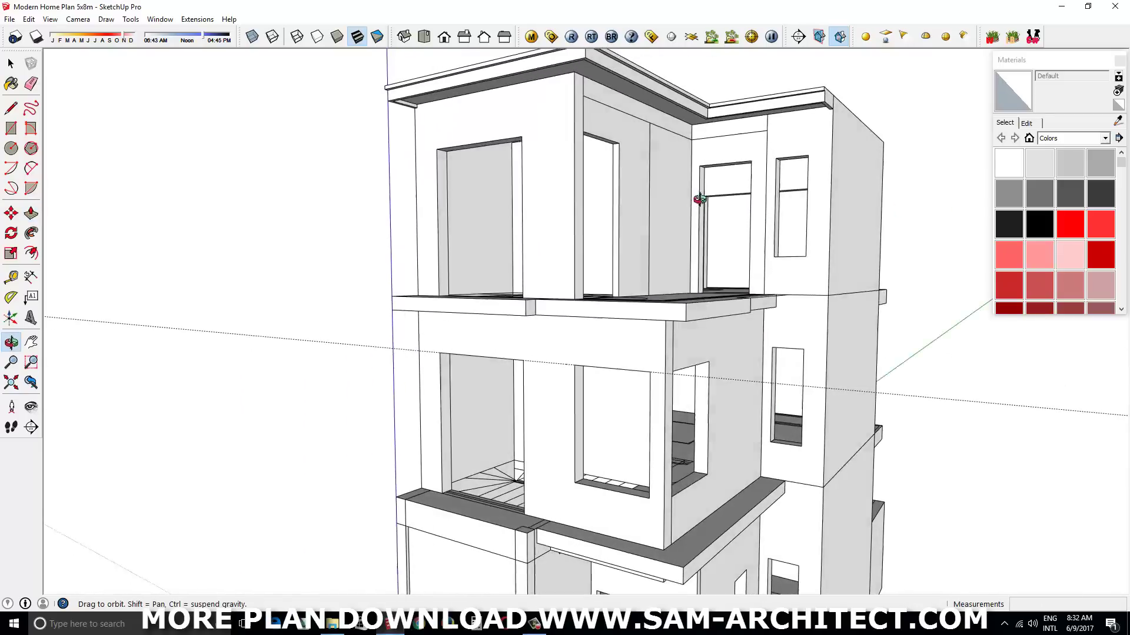
key(space)
scroll(up, 3)
click(672, 315)
drag(673, 297, 638, 328)
click(649, 346)
key(Return)
key(space)
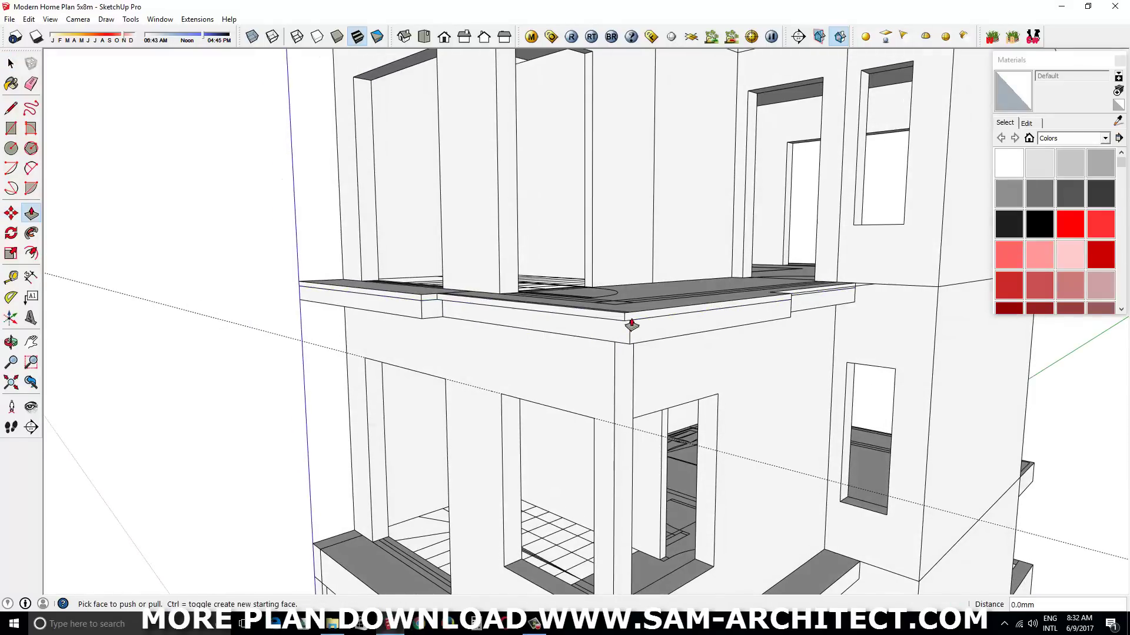
- Make the balcony slab into a group
drag(815, 315, 519, 301)
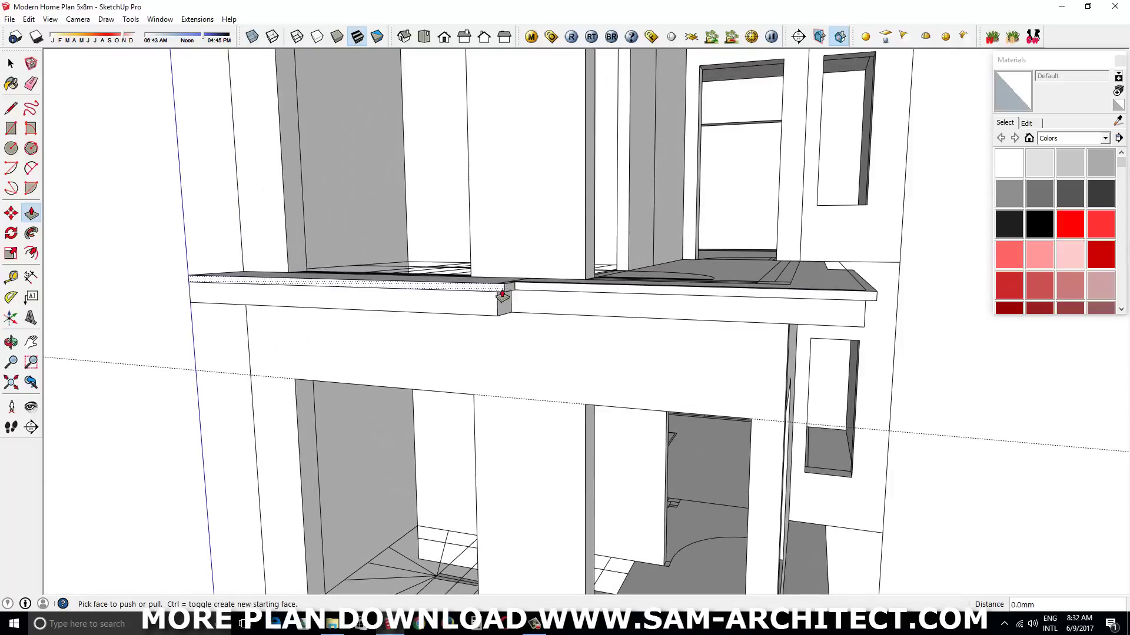
scroll(down, 3)
key(space)
scroll(down, 3)
right_click(603, 312)
click(642, 114)
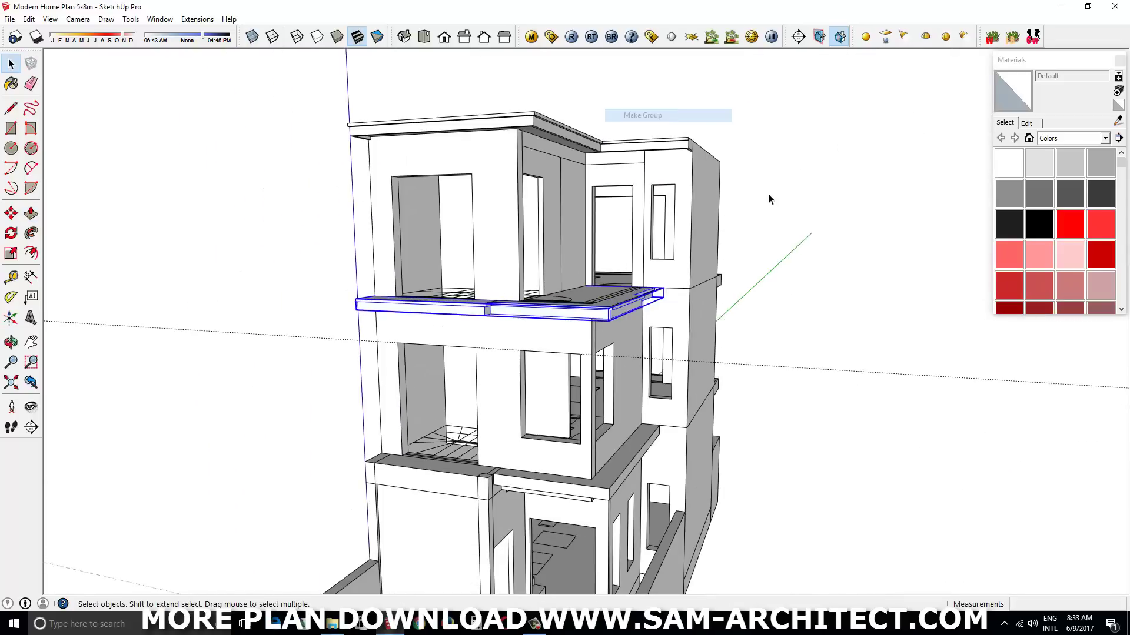
click(769, 198)
- Open the balcony slab group and start copying a slab edge with Move+Ctrl
drag(769, 199, 686, 361)
scroll(up, 3)
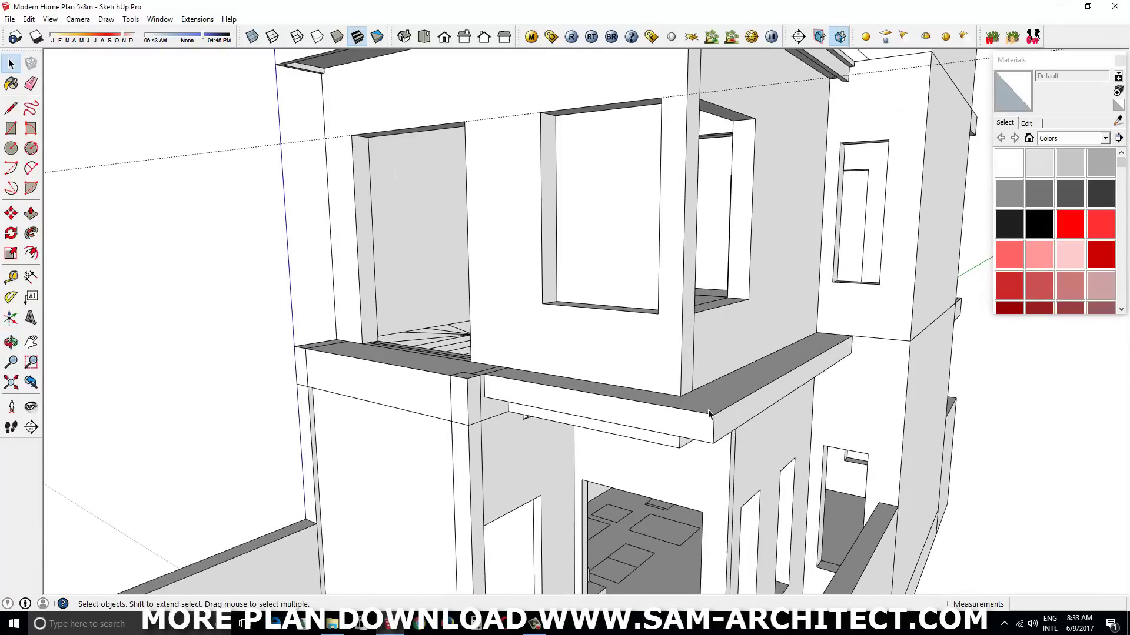
double_click(721, 426)
scroll(up, 3)
key(m)
key(ctrl)
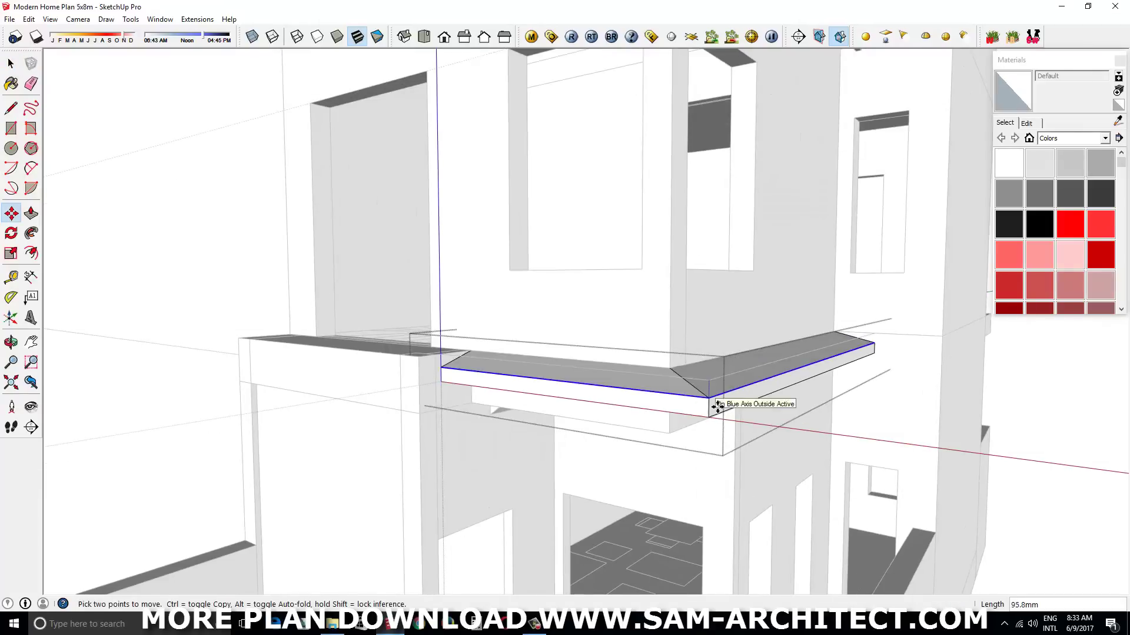
click(709, 382)
scroll(up, 3)
key(p)
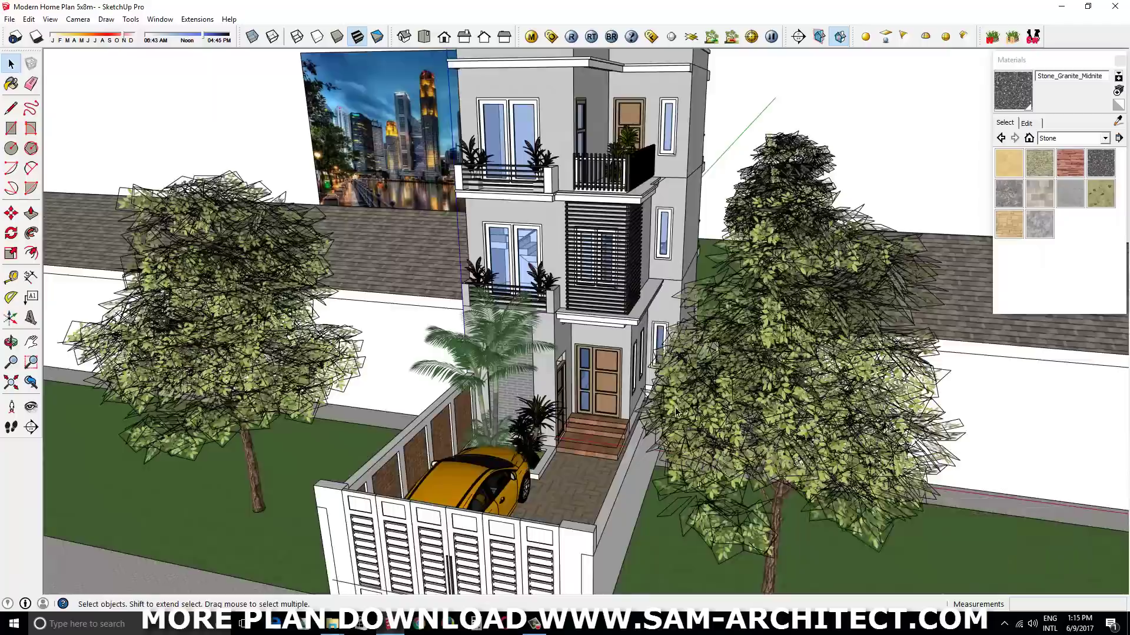
- Orbit and zoom to face the house frontally, adjusting the city backdrop
drag(676, 412, 630, 262)
scroll(up, 3)
scroll(down, 3)
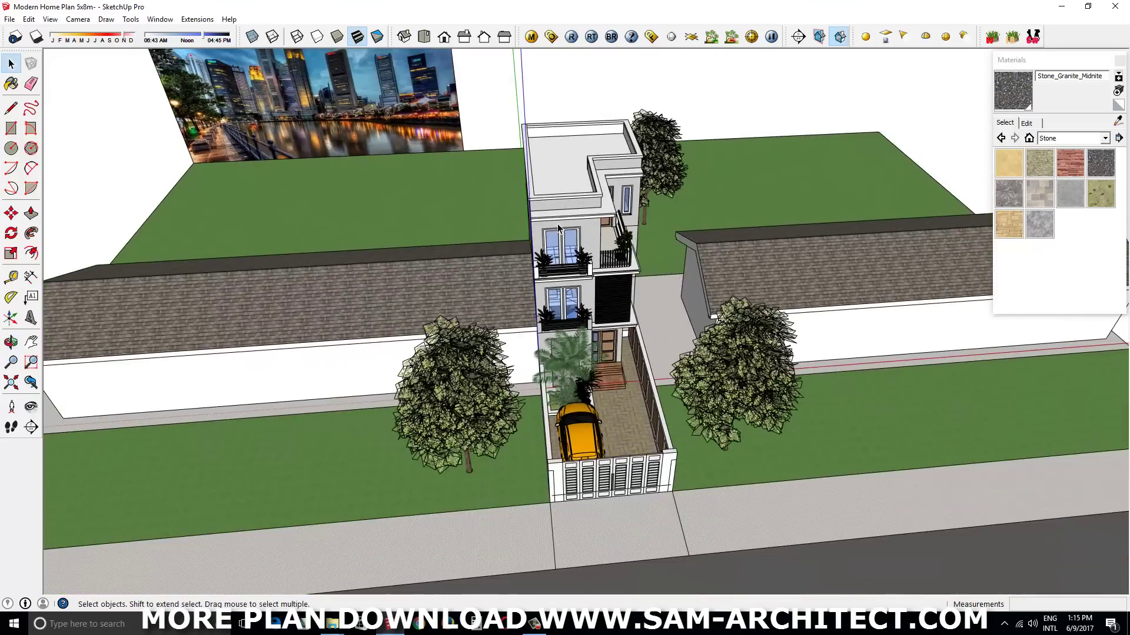
scroll(down, 3)
scroll(down, 3)
drag(495, 198, 799, 83)
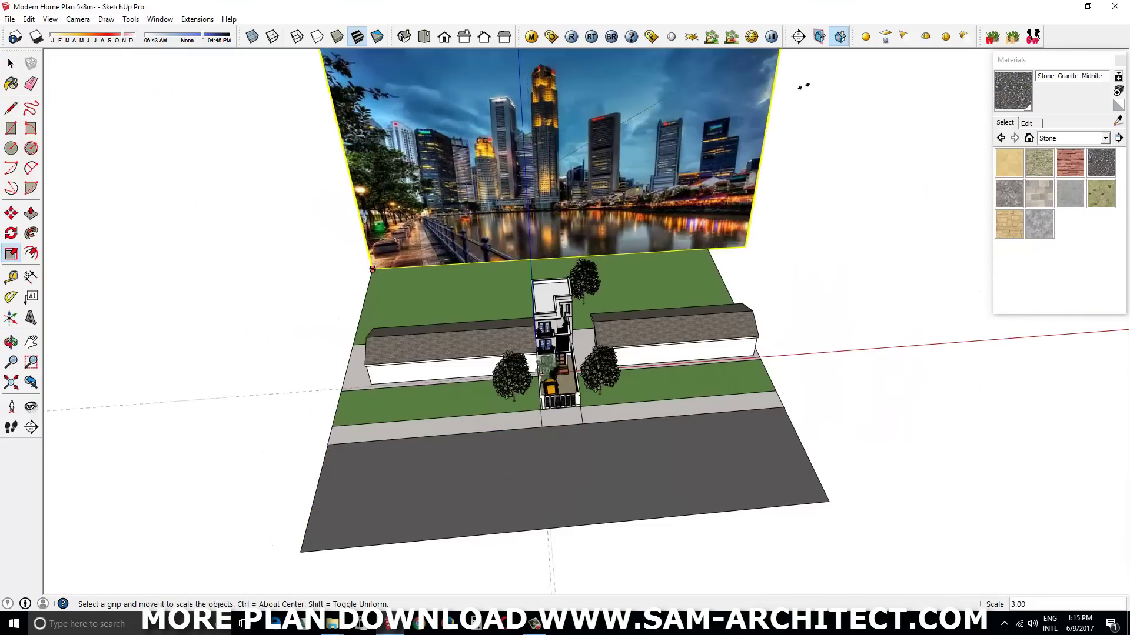
- Frame the full facade and skyline from a low angle and save it as Scene 1
drag(601, 209, 585, 248)
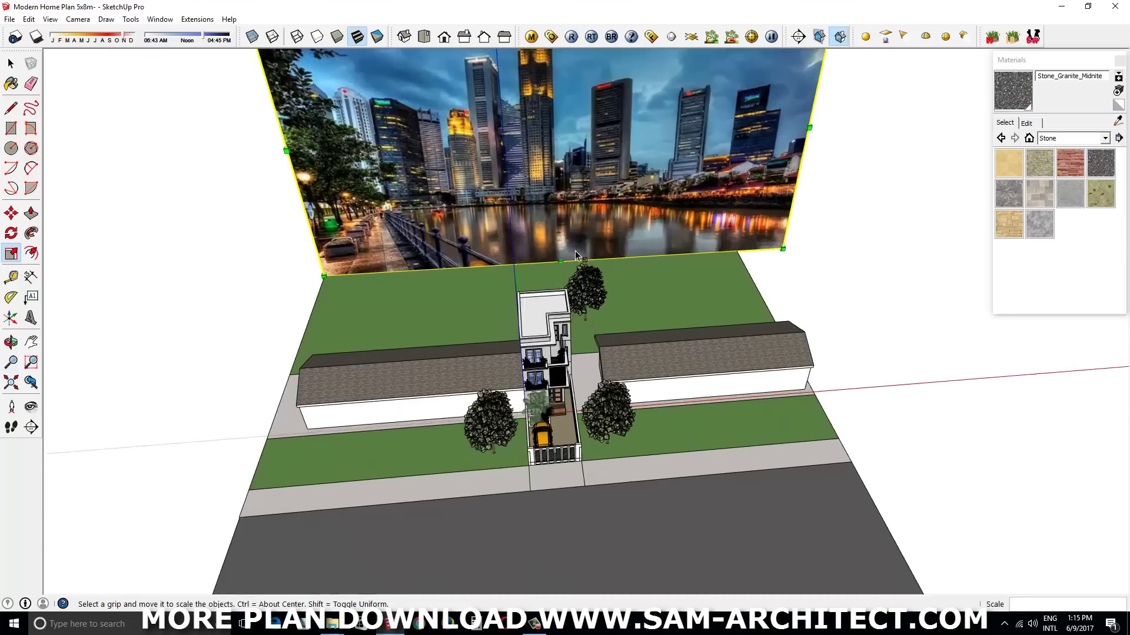
scroll(up, 3)
scroll(up, 3)
scroll(up, 3)
drag(584, 399, 622, 324)
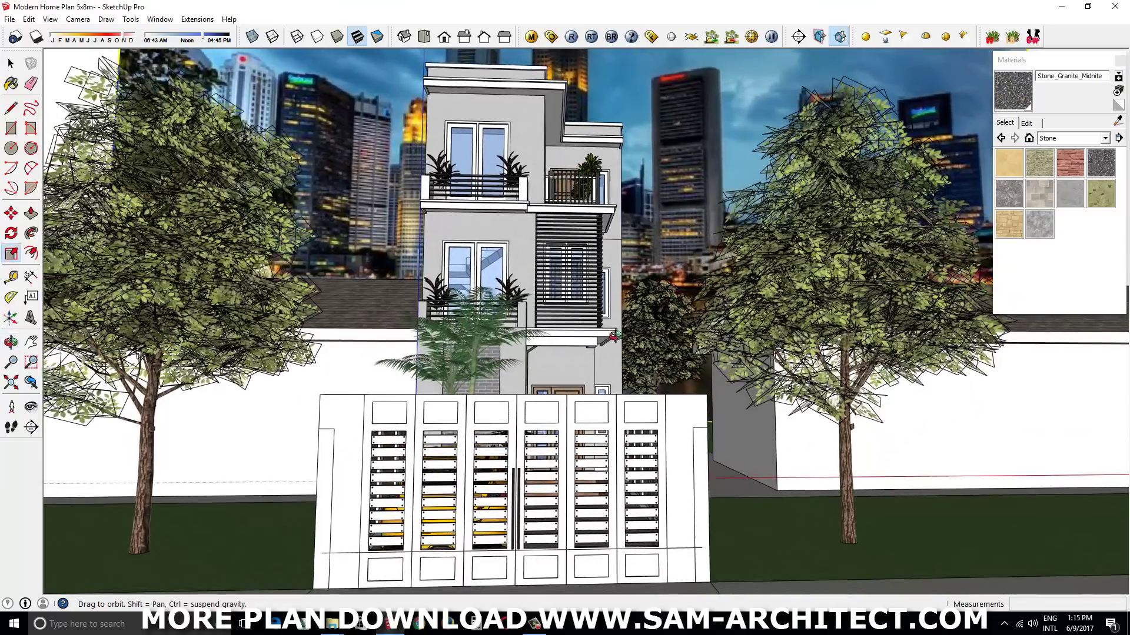
key(space)
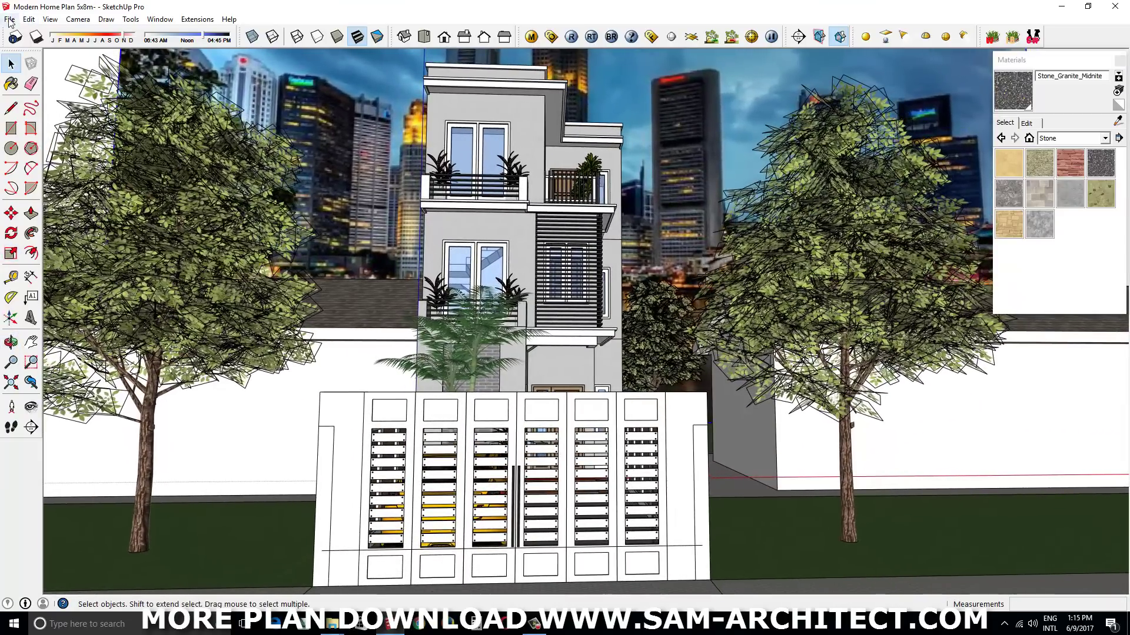
click(50, 19)
click(259, 207)
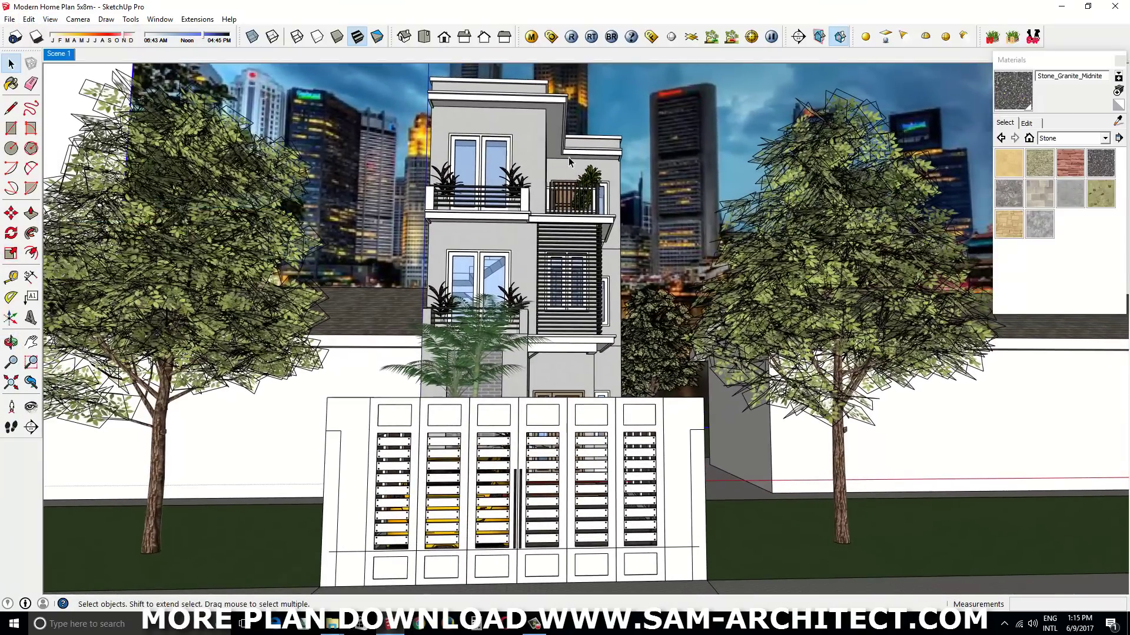
- From an aerial view, move the tree to the back of the lot behind the house
drag(704, 123, 719, 357)
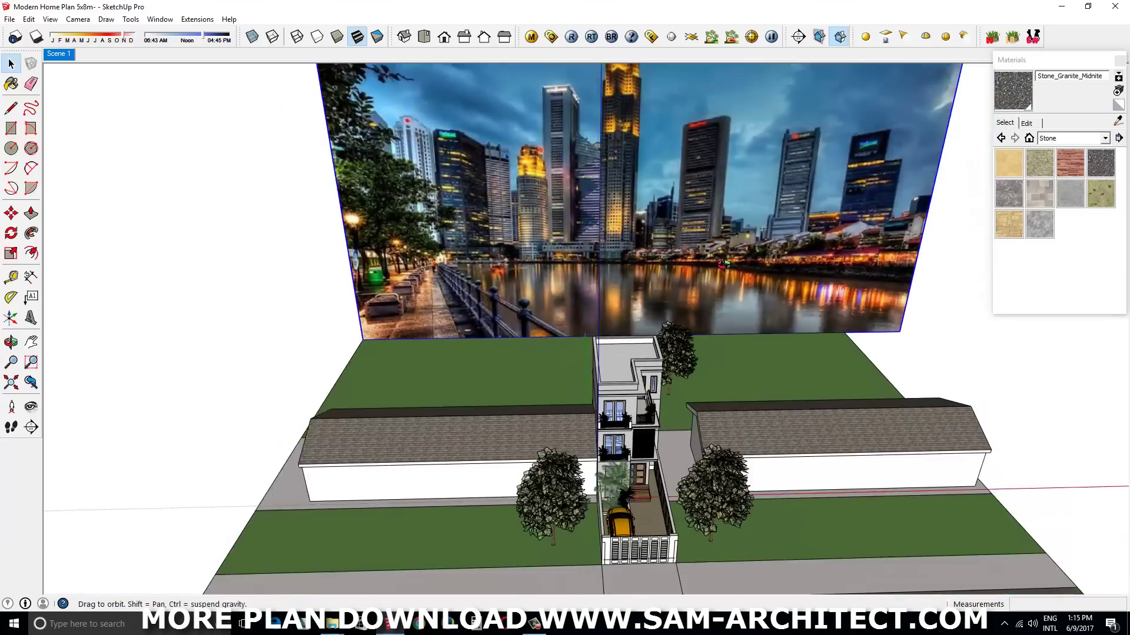
key(m)
click(719, 358)
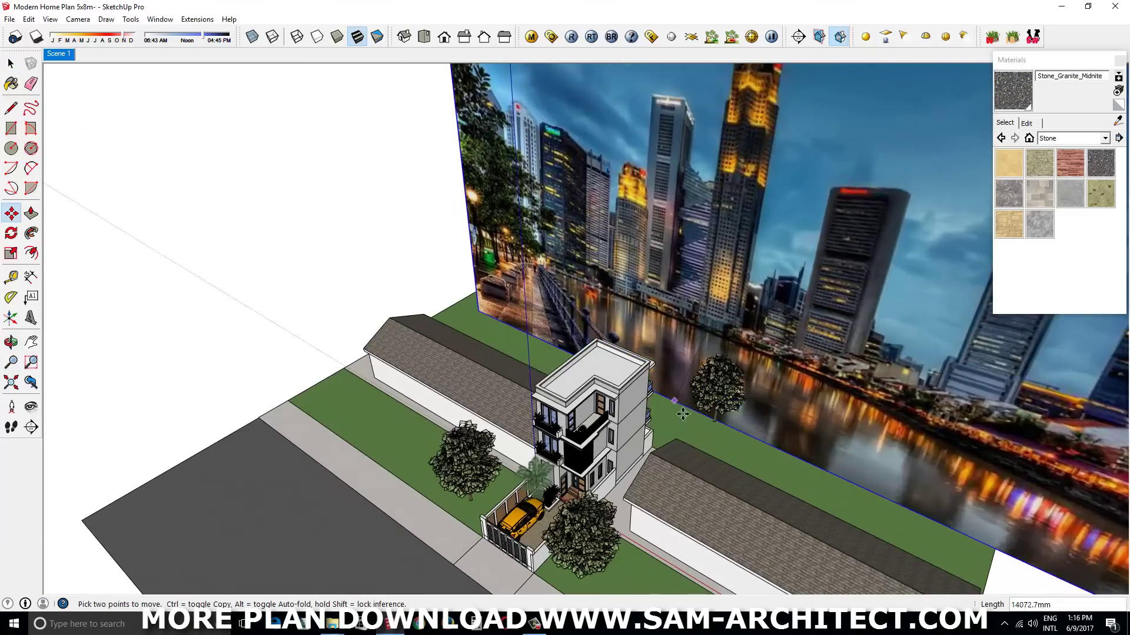
scroll(down, 3)
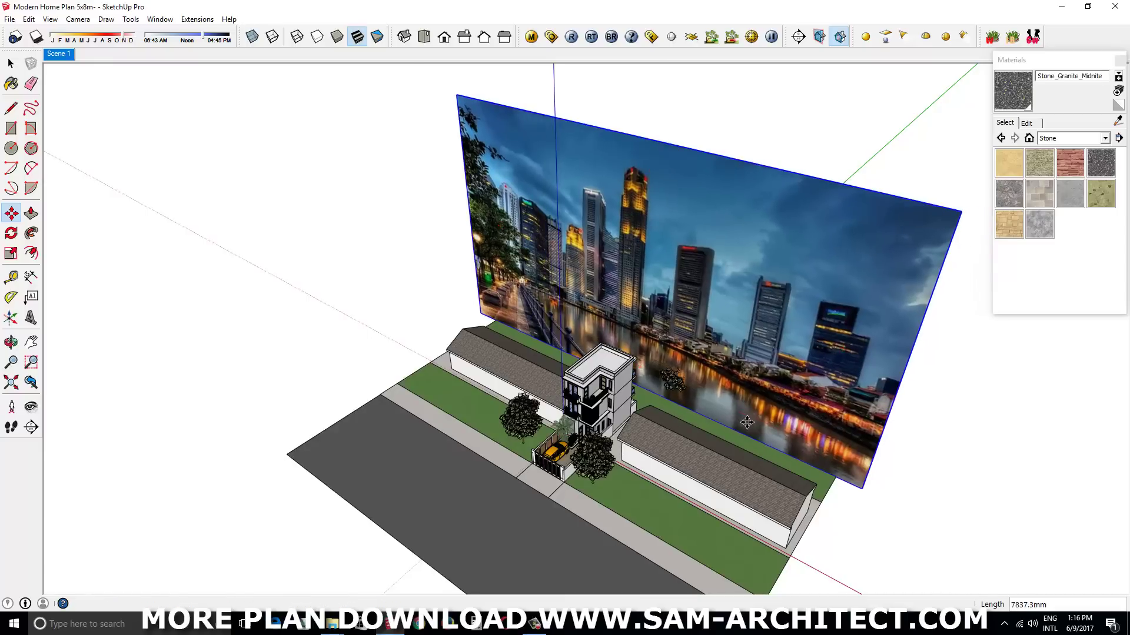
scroll(up, 3)
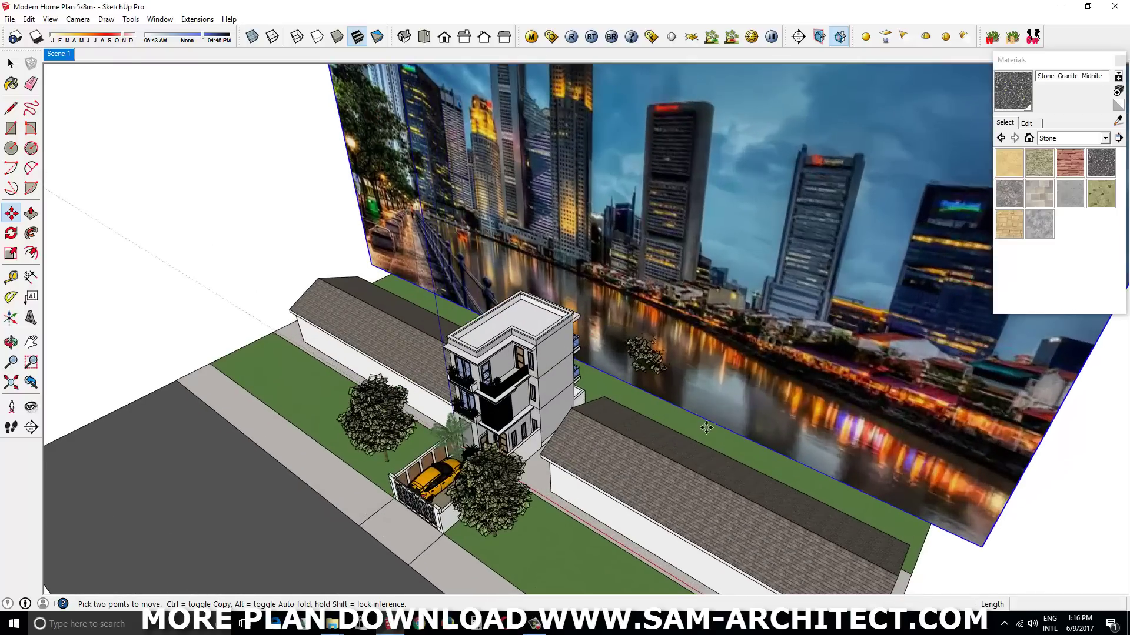
click(647, 353)
scroll(up, 3)
scroll(up, 3)
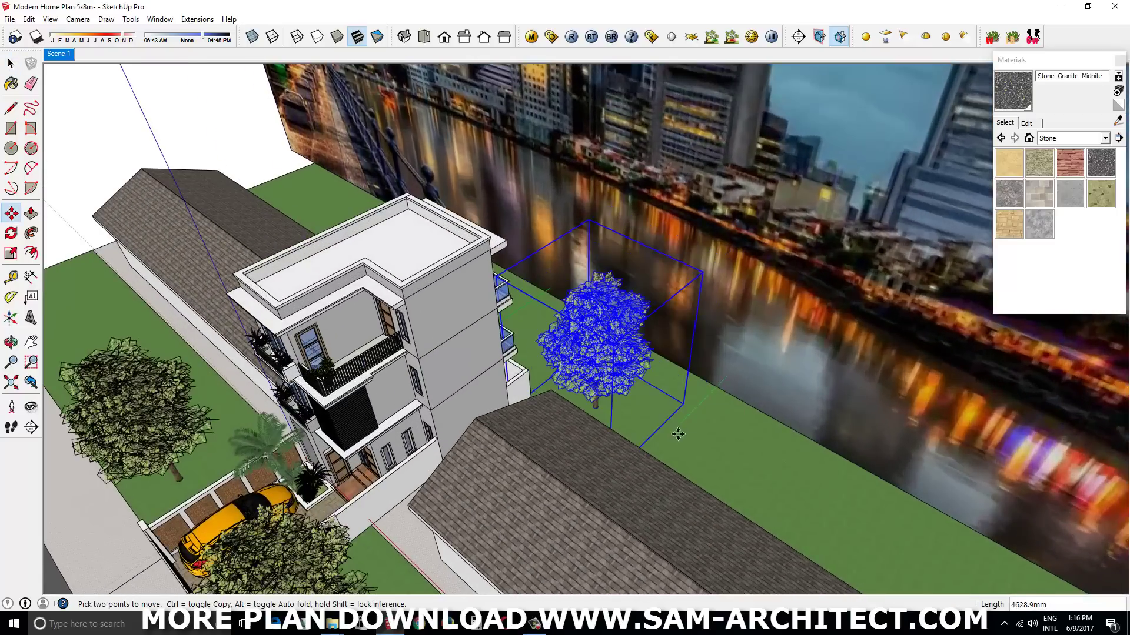
click(675, 435)
key(space)
click(56, 54)
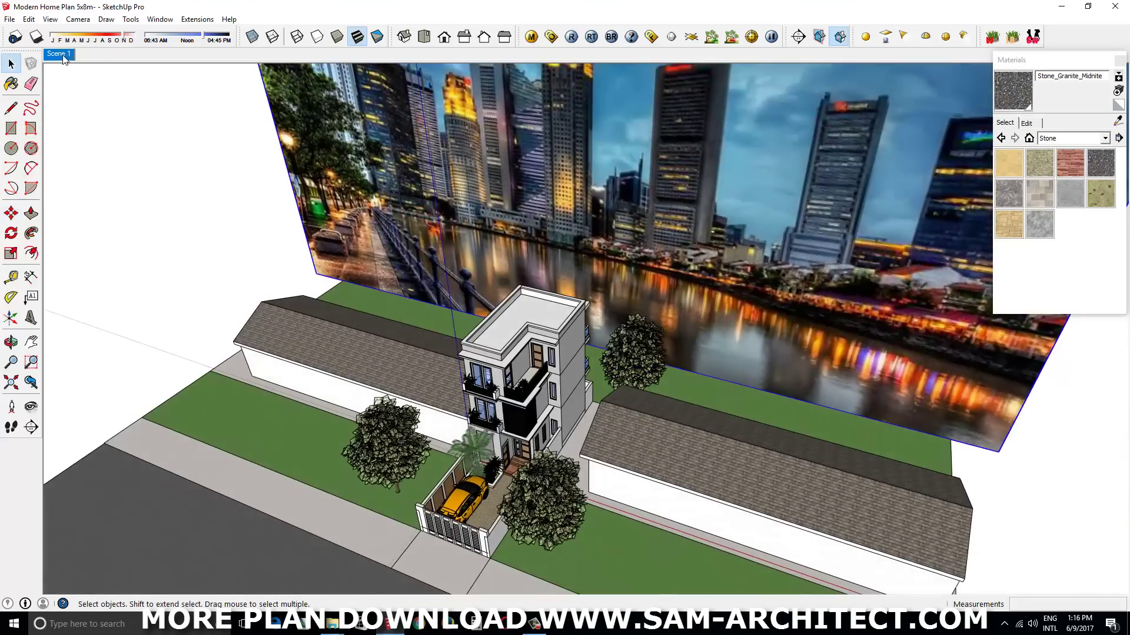
- Try moving the skyline backdrop, then return to the Scene 1 view
key(m)
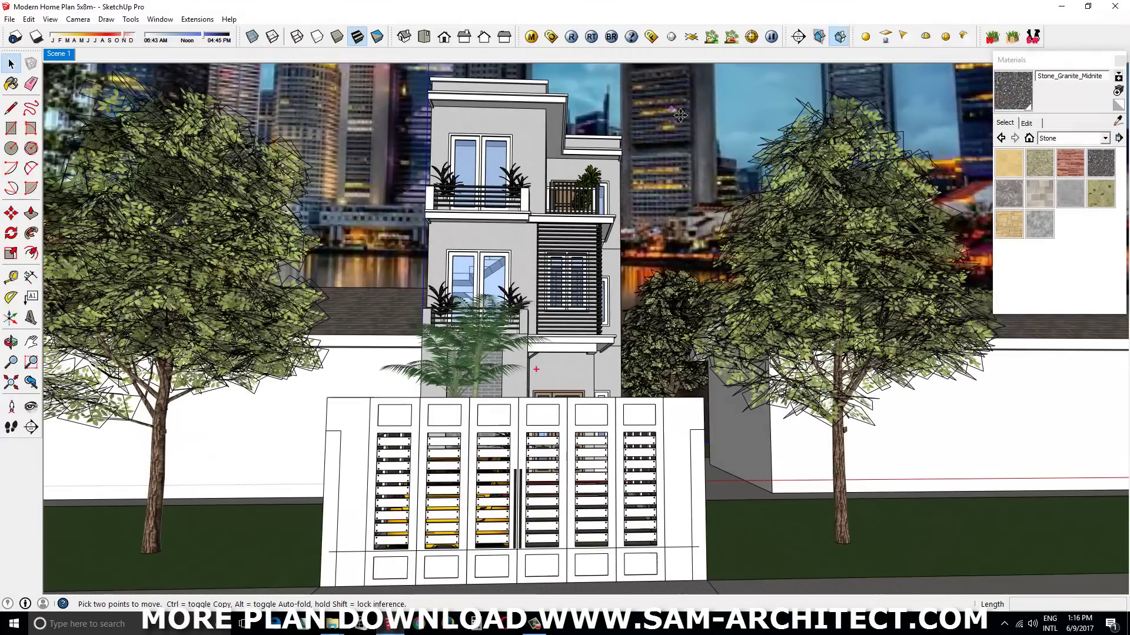
click(689, 134)
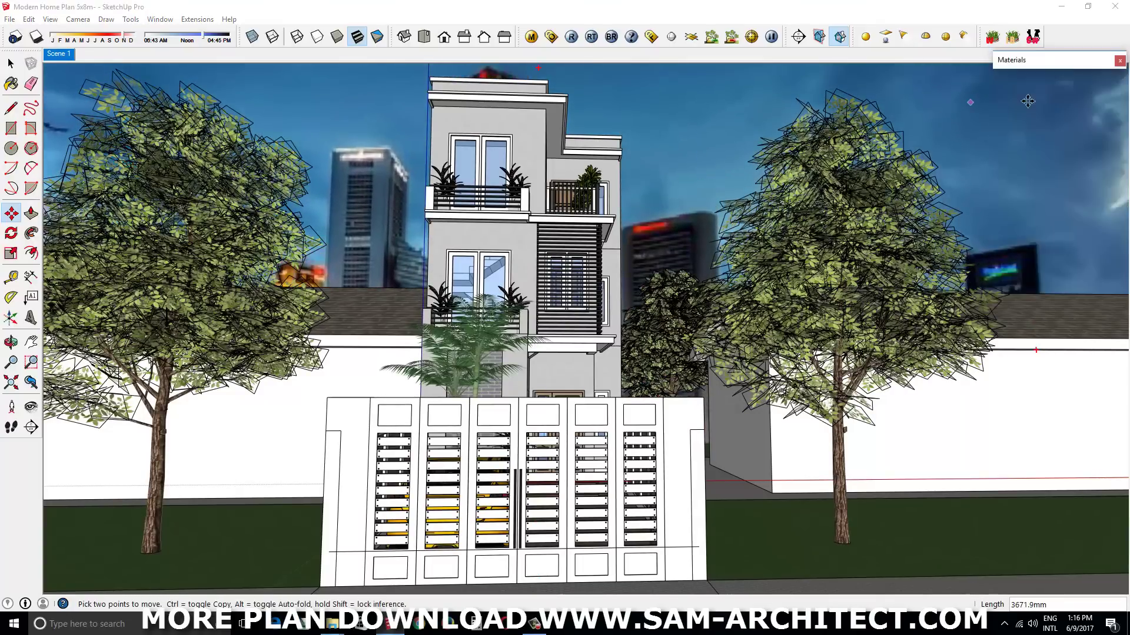
scroll(down, 3)
scroll(down, 3)
scroll(down, 3)
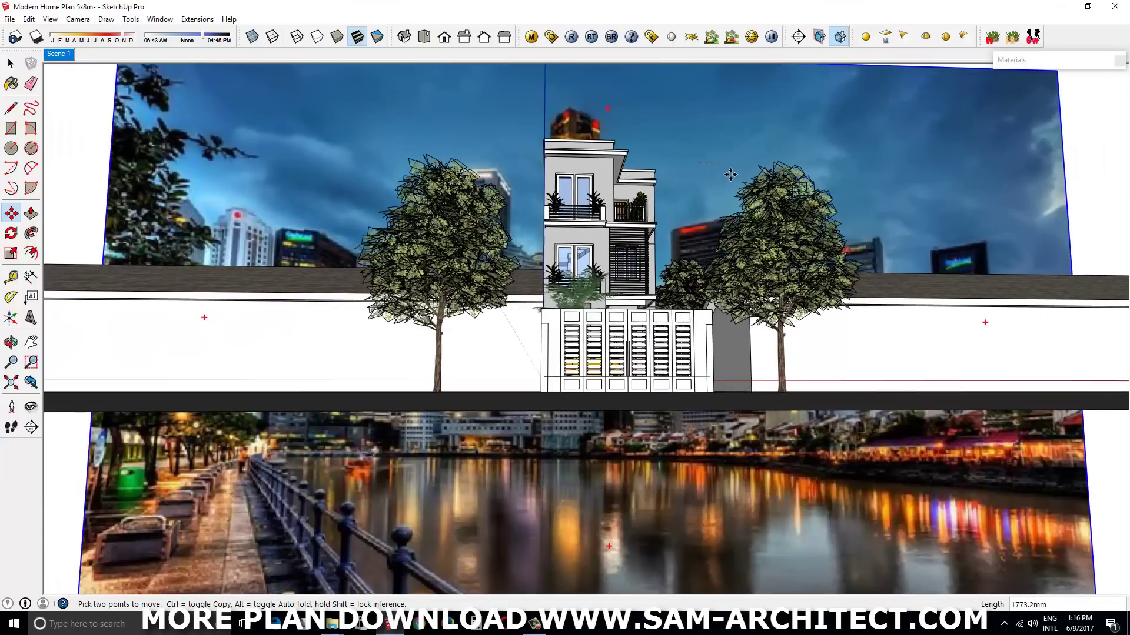
click(59, 53)
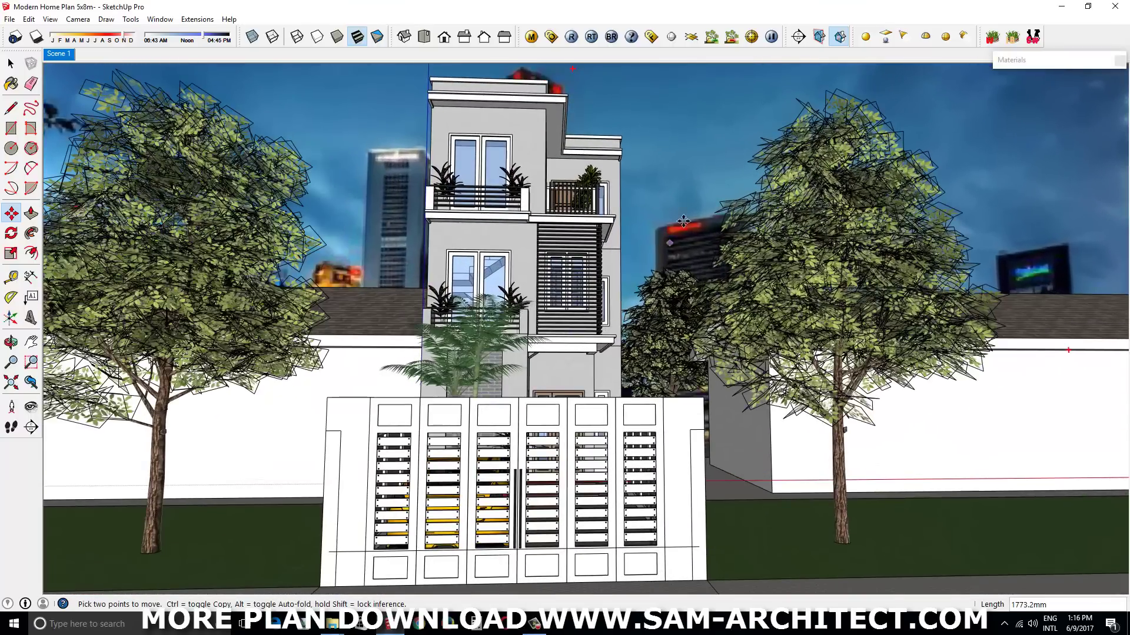
key(space)
- Orbit to face the old skyline backdrop image and delete it
scroll(down, 3)
scroll(down, 3)
drag(648, 282, 725, 305)
scroll(up, 3)
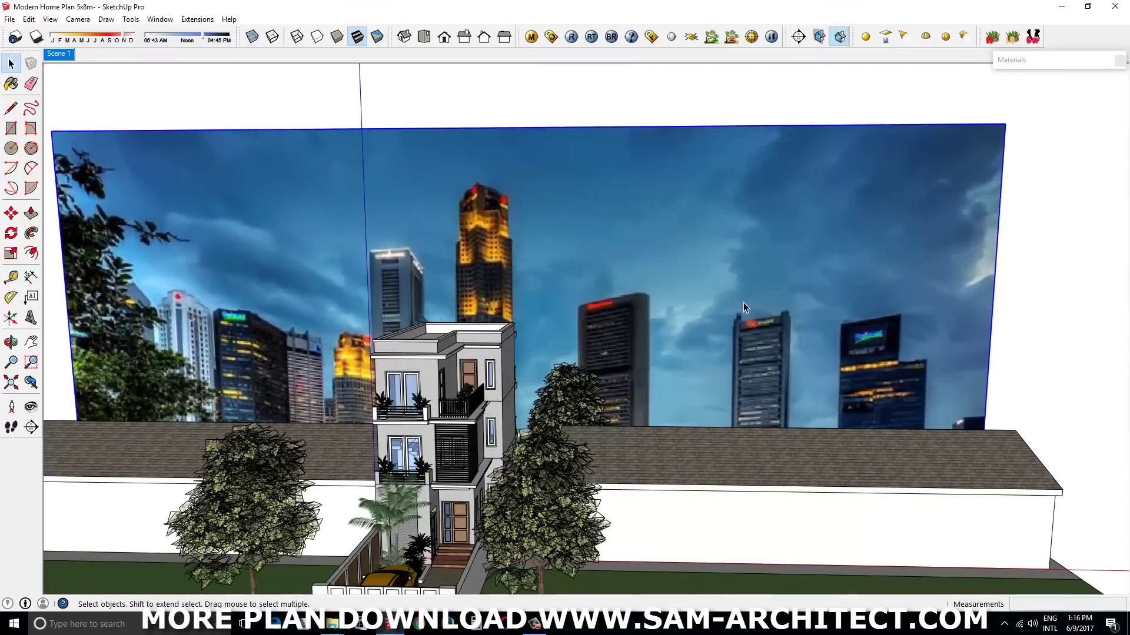
scroll(down, 3)
key(Delete)
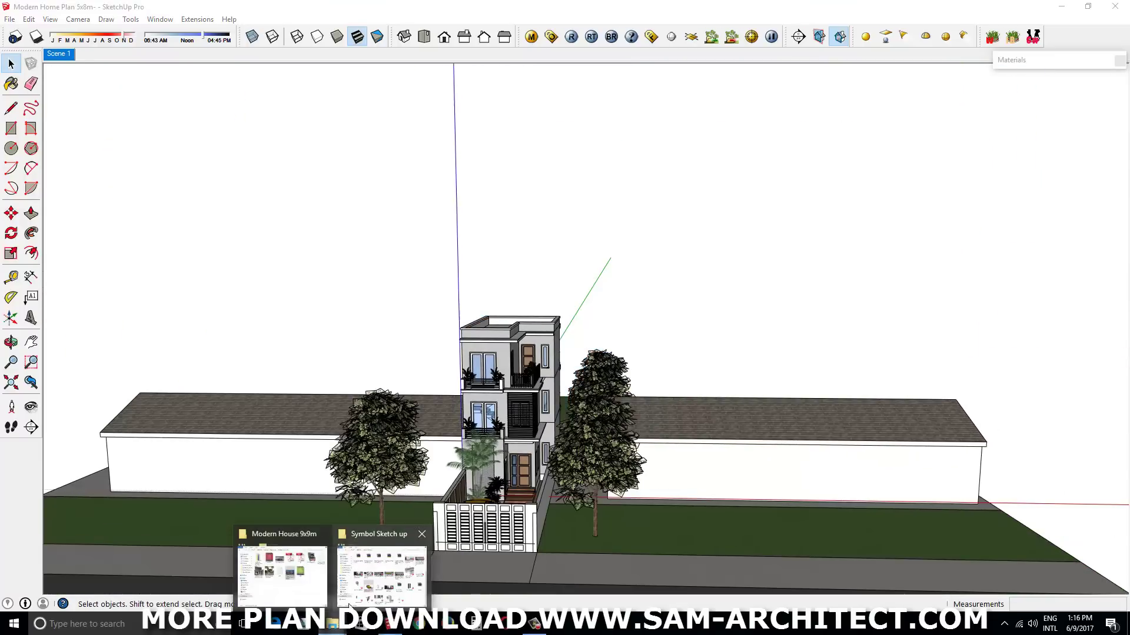
- Import the city-wallpaper-46 image beside the house and scale it to 1.87
click(283, 577)
click(749, 200)
drag(750, 200, 88, 515)
click(293, 469)
key(s)
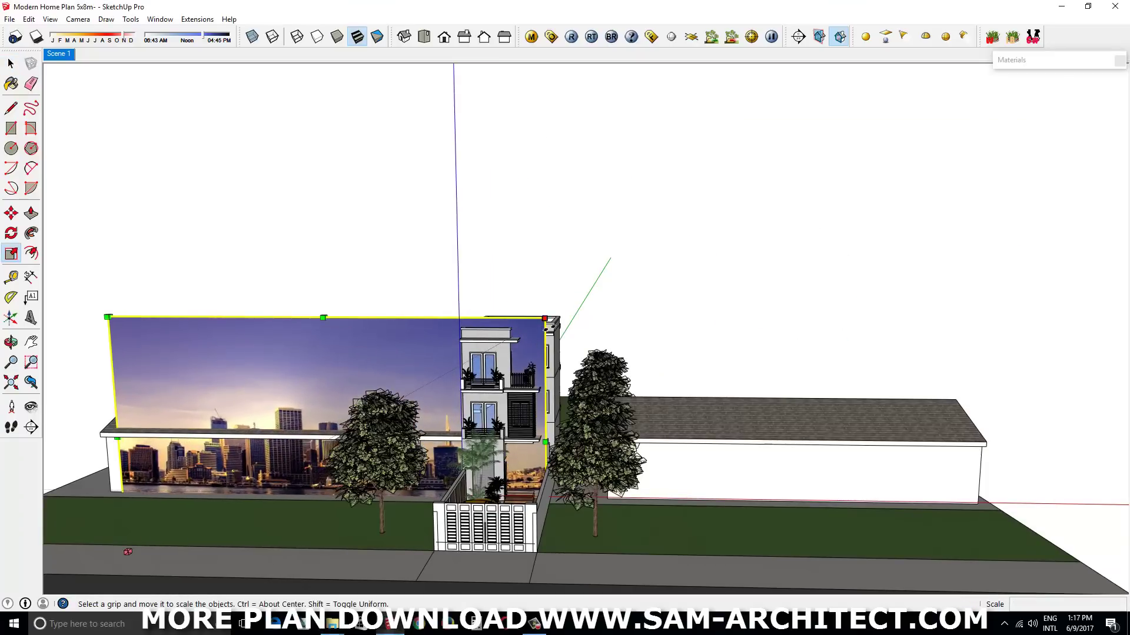
scroll(down, 3)
drag(553, 326, 840, 189)
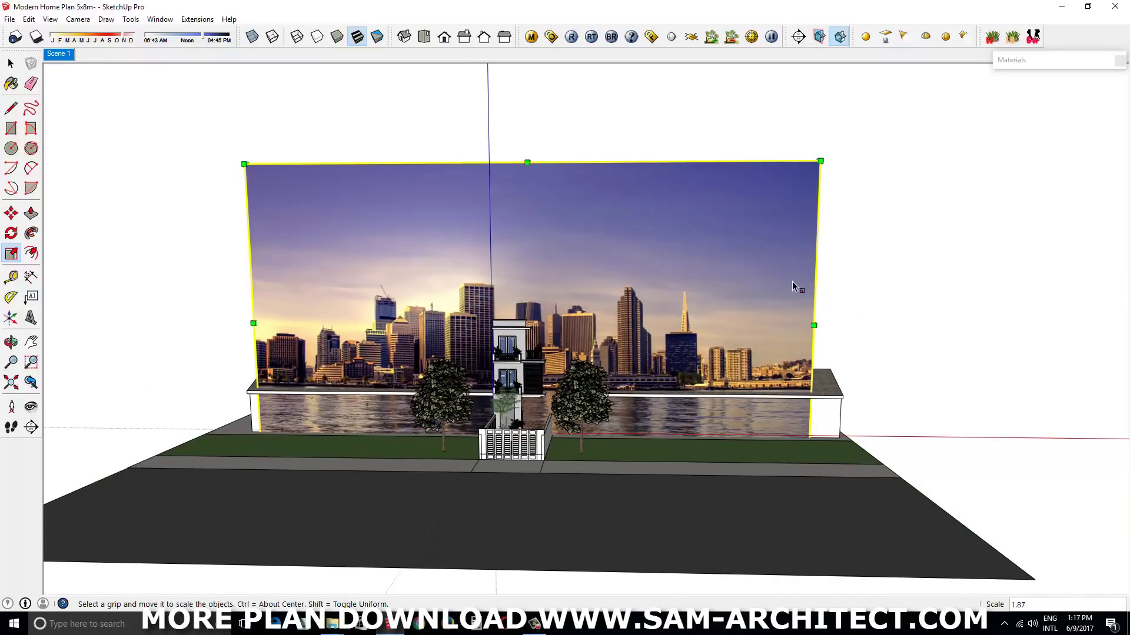
- Explode the image, make it a group, and move it behind the lot
right_click(767, 237)
click(812, 287)
right_click(752, 253)
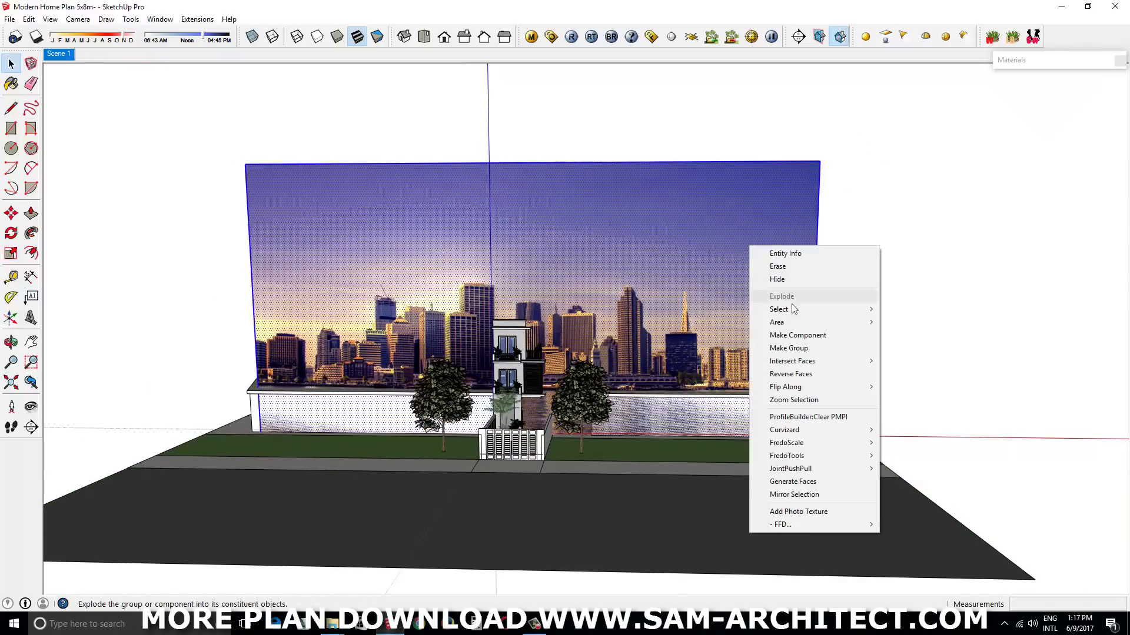
click(823, 323)
drag(839, 326, 699, 593)
key(m)
click(698, 593)
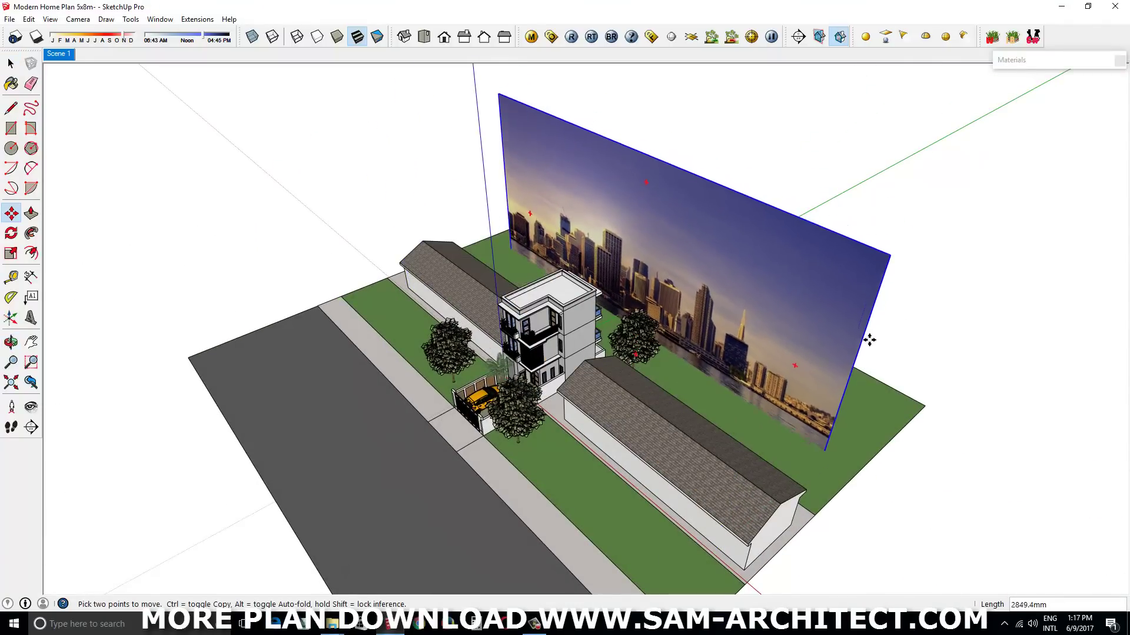
click(849, 451)
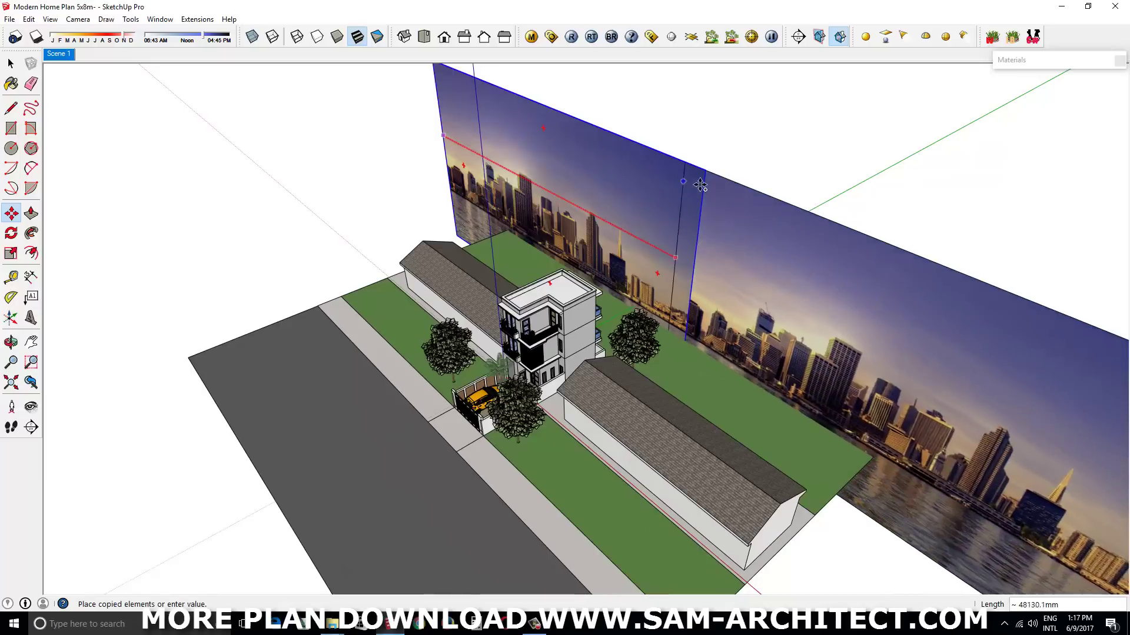
- Flip the image wall group along its green and red axes
right_click(790, 233)
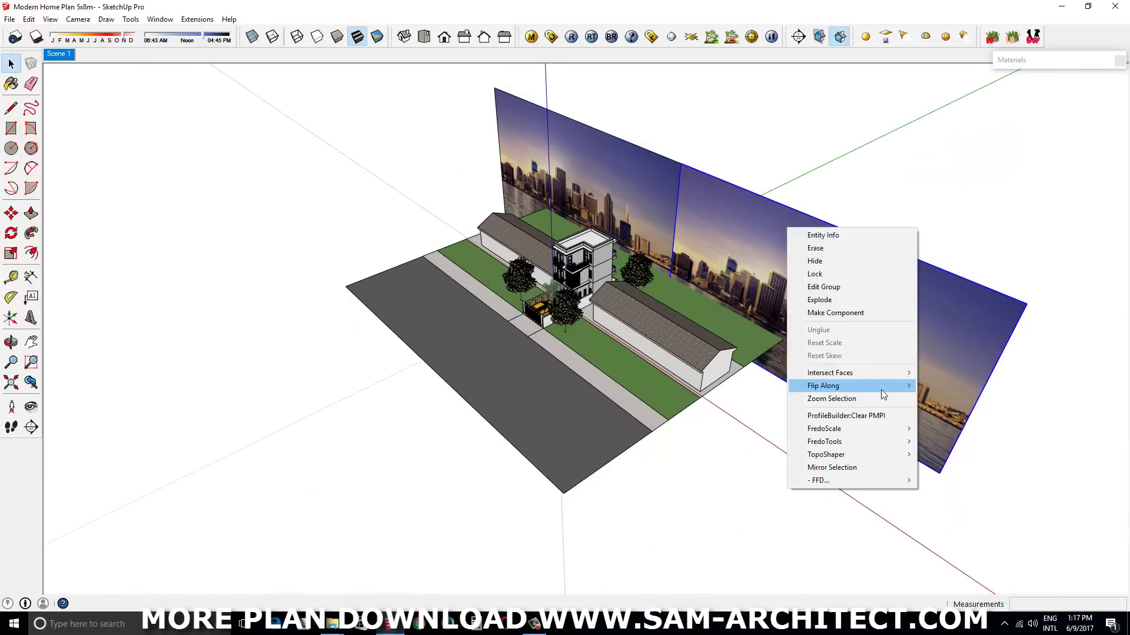
click(960, 403)
right_click(816, 240)
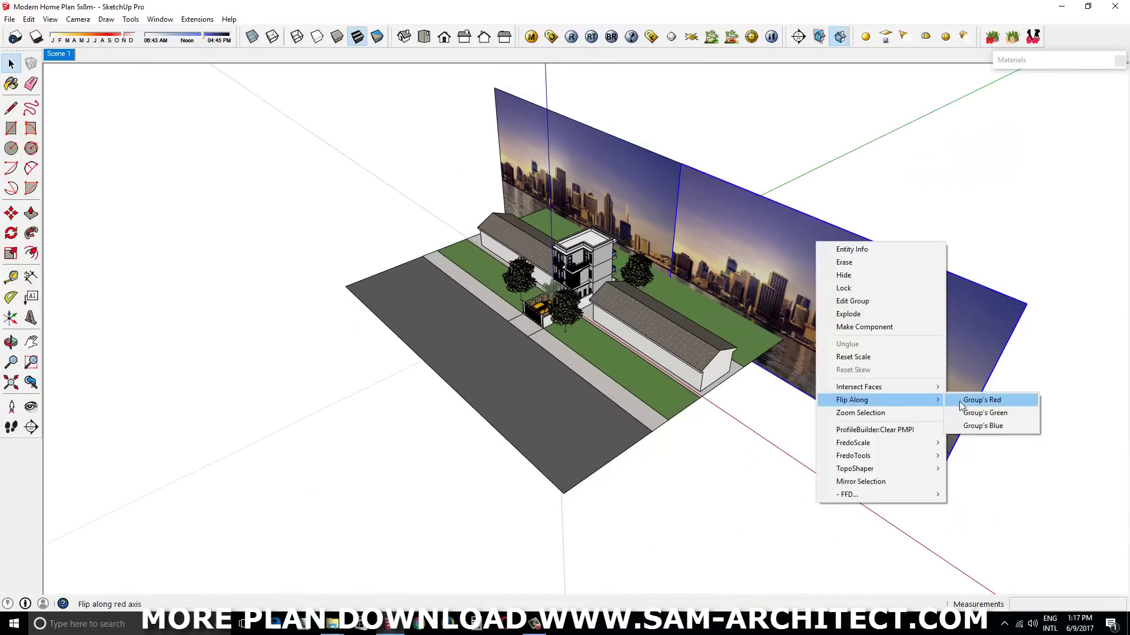
click(1000, 400)
- Check the new backdrop from an aerial view and the Scene 1 view
click(59, 54)
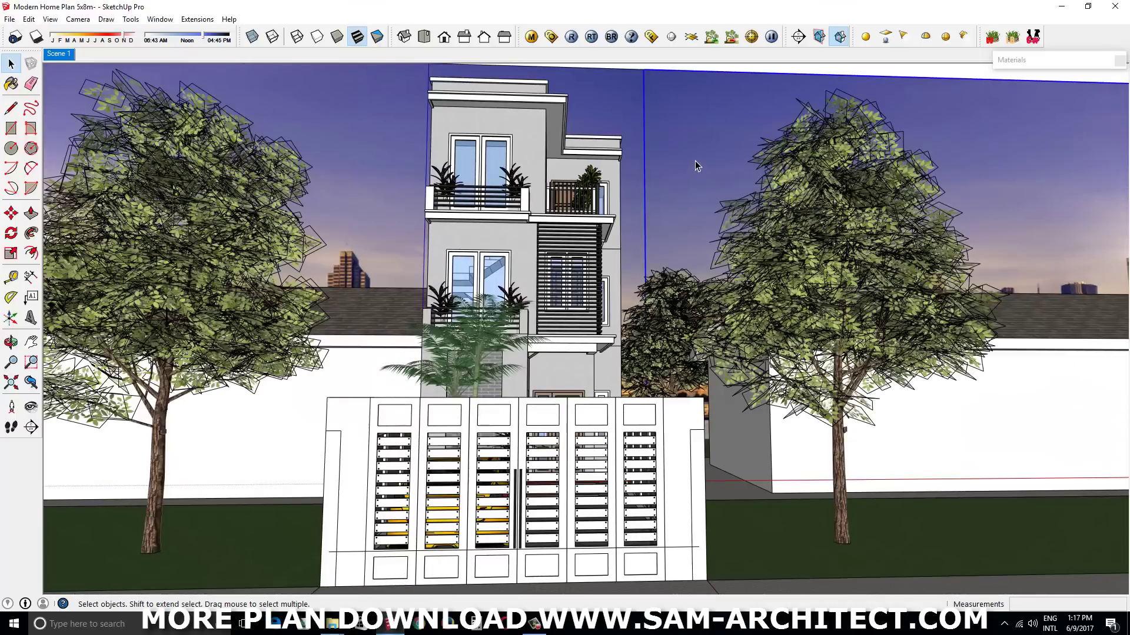
scroll(down, 3)
scroll(down, 3)
scroll(up, 3)
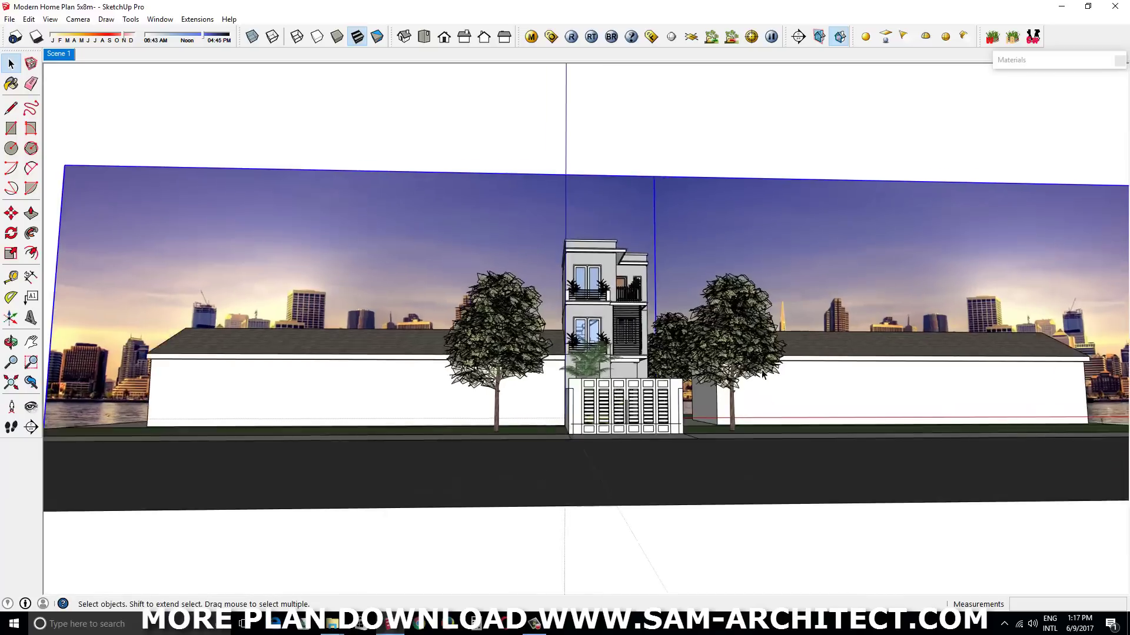
scroll(up, 3)
key(m)
scroll(down, 3)
drag(700, 225, 762, 174)
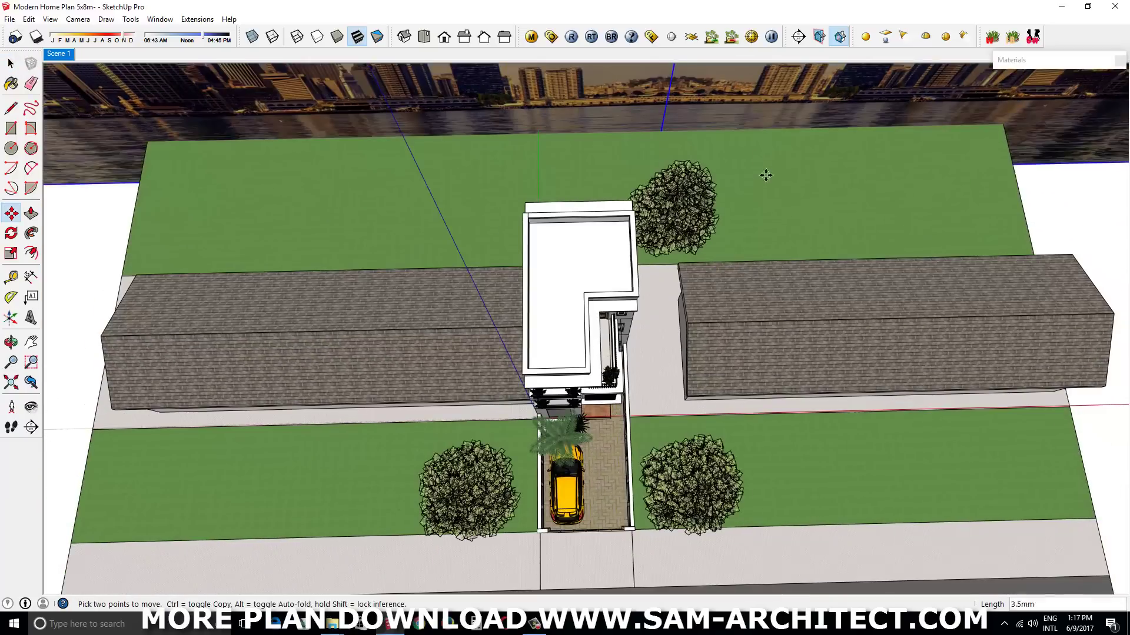
click(58, 54)
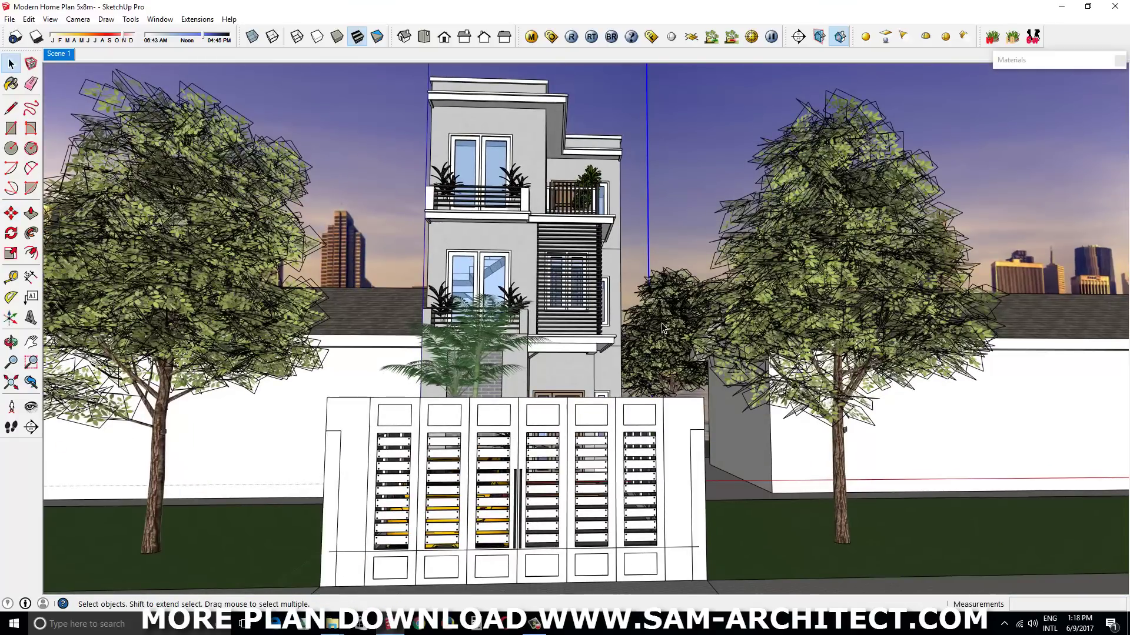
- Load the Vray ok render settings file in the V-Ray Option Editor
click(552, 37)
click(87, 99)
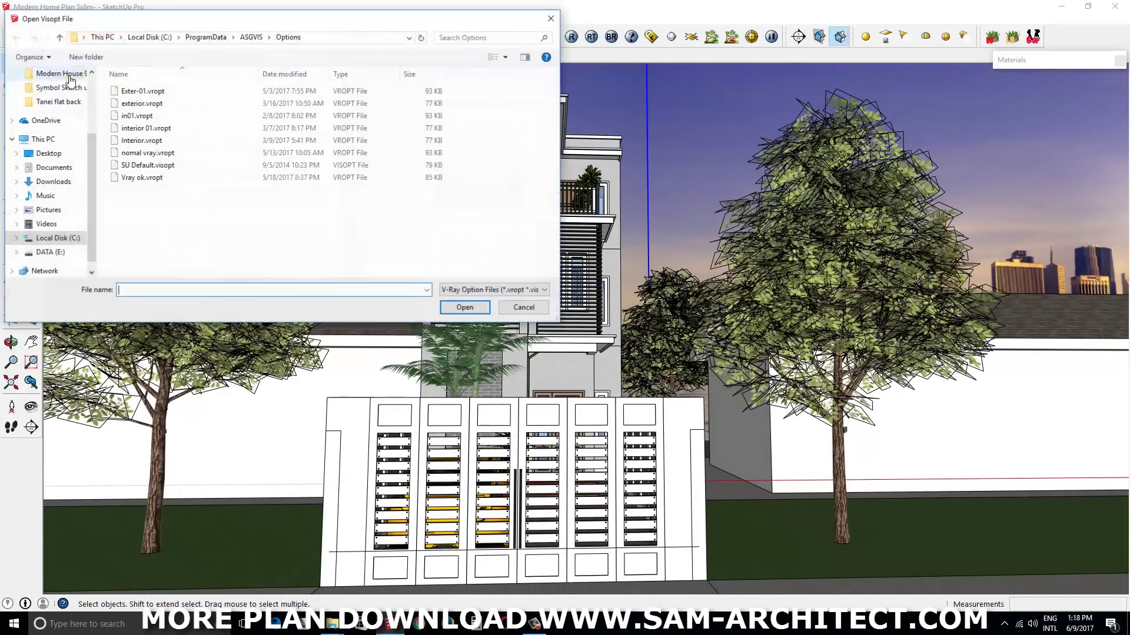
click(144, 177)
click(474, 307)
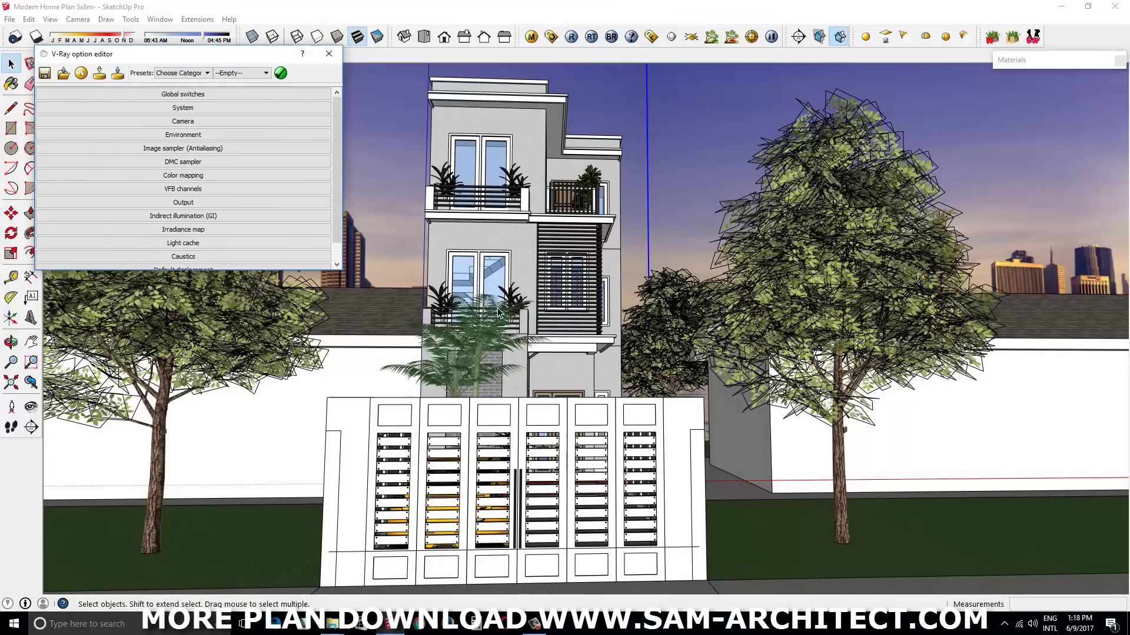
click(329, 54)
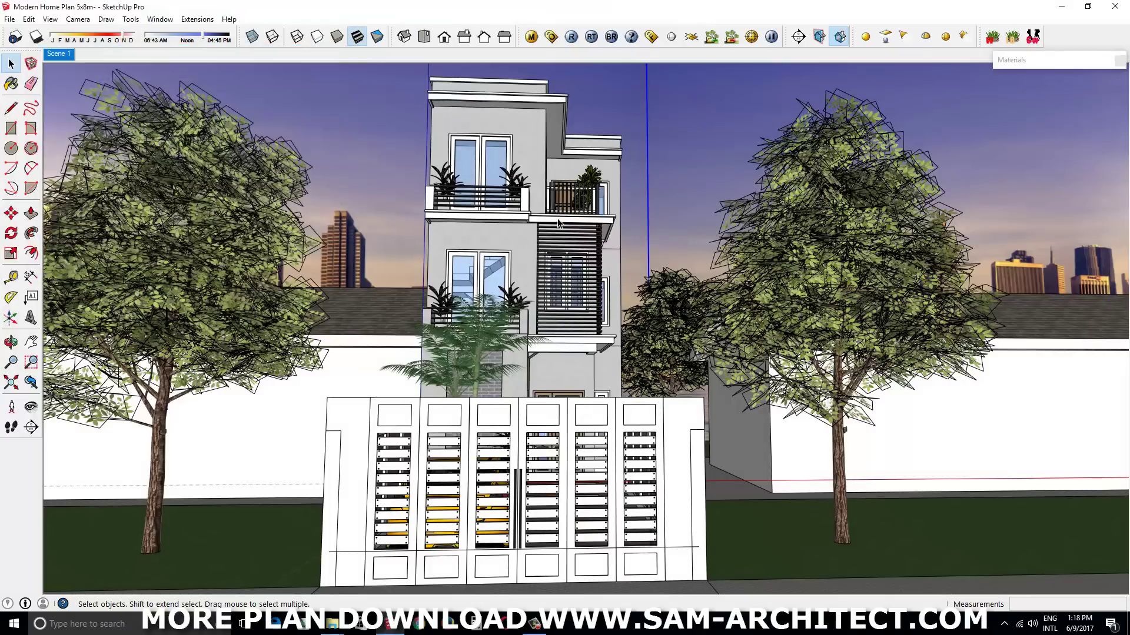
- Expand the materials panel while the front-view render completes
click(1030, 65)
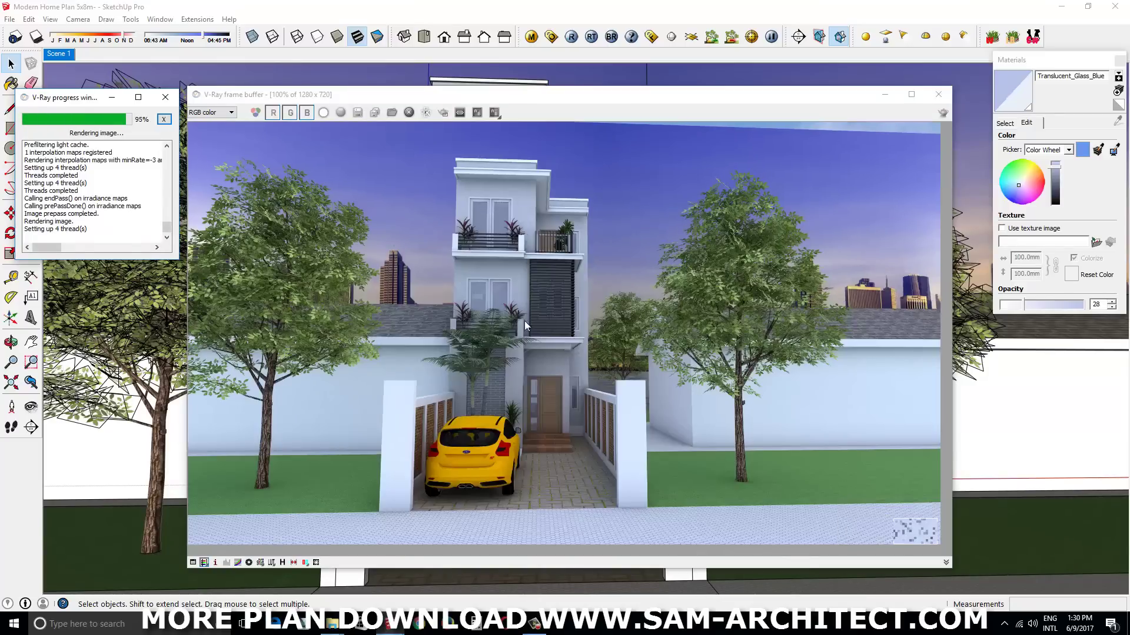
scroll(up, 3)
scroll(down, 3)
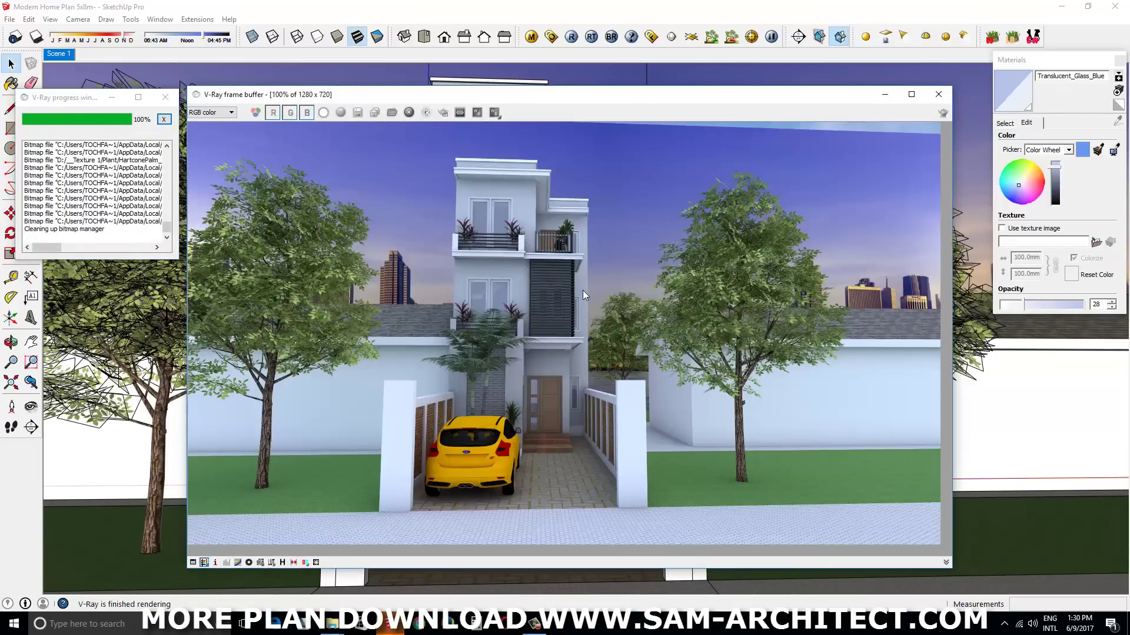